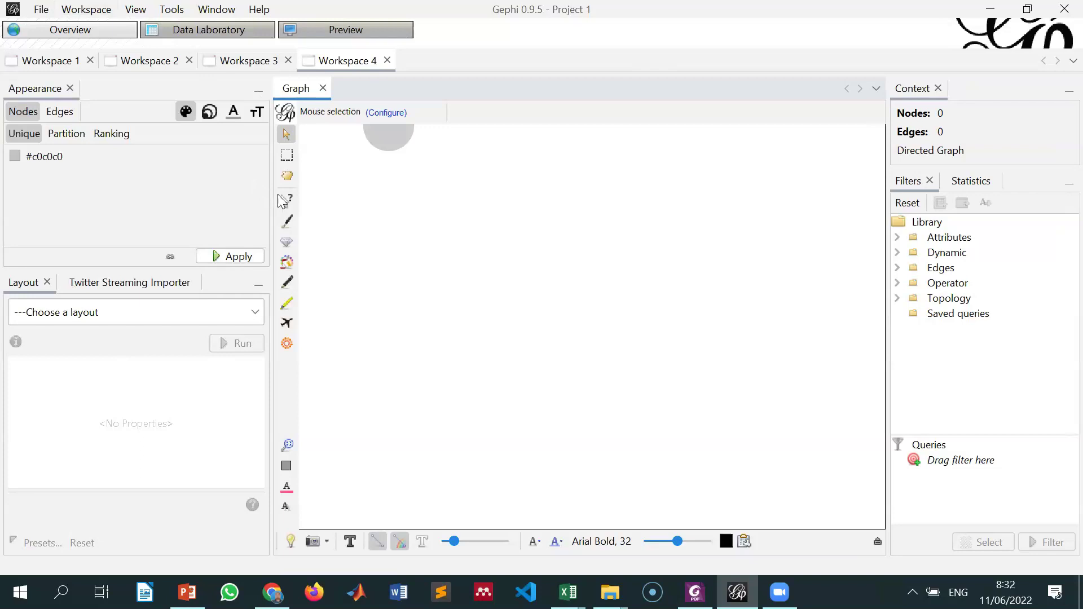
# Step: Narrow the Appearance and Layout area beside the graph and open the Data Laboratory for the empty Workspace 4
pyautogui.moveTo(271, 193); pyautogui.dragTo(210, 174)
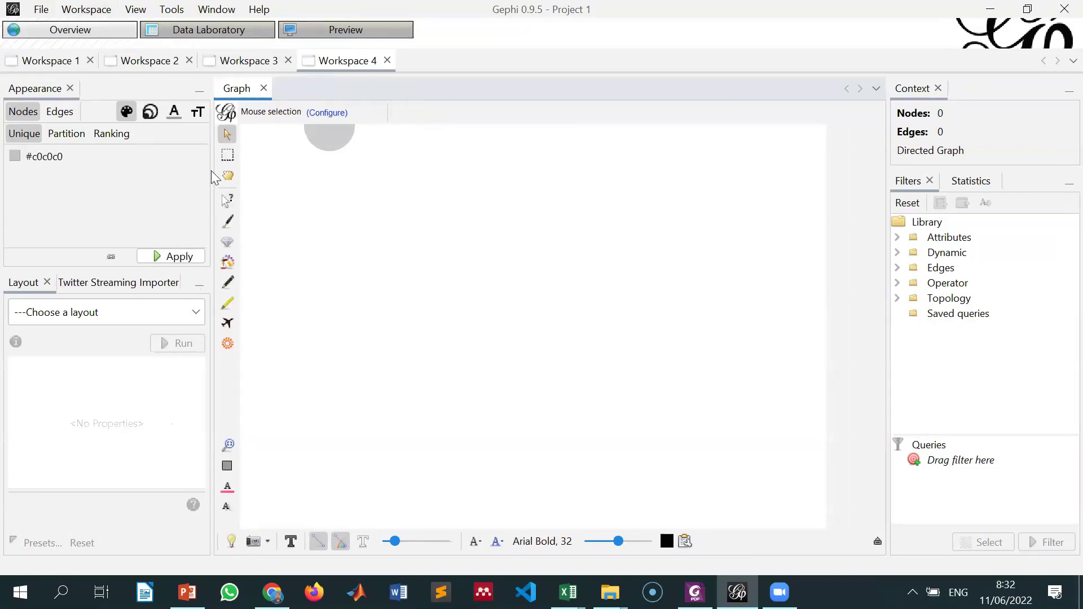
pyautogui.click(180, 35)
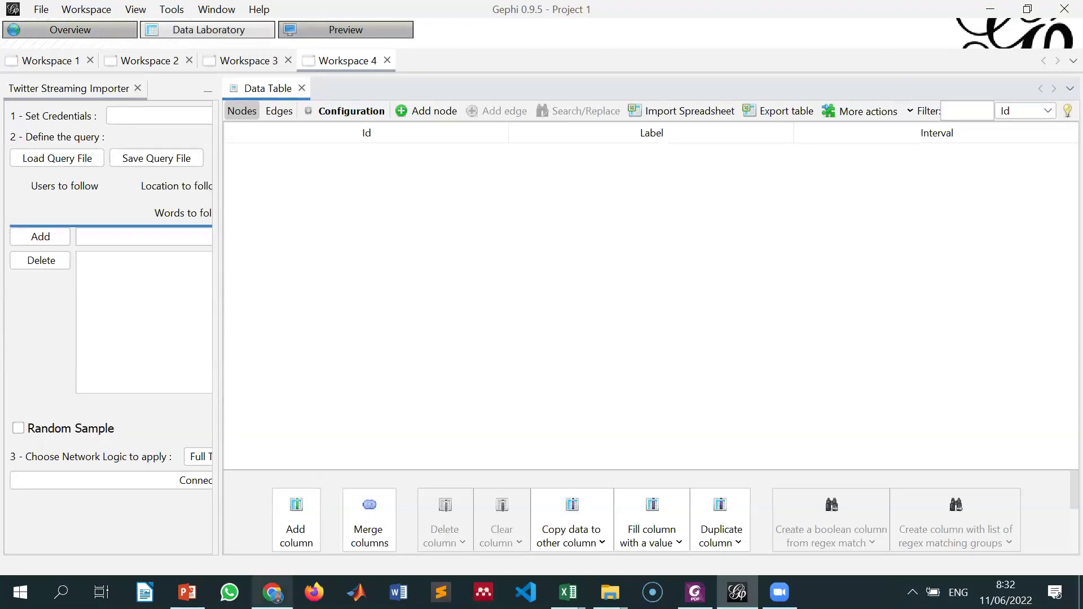
# Step: Switch to Chrome and open the course page "9.3 Kumpulan Dataset untuk Ujicoba" to view its dataset list
pyautogui.click(273, 592)
pyautogui.click(28, 14)
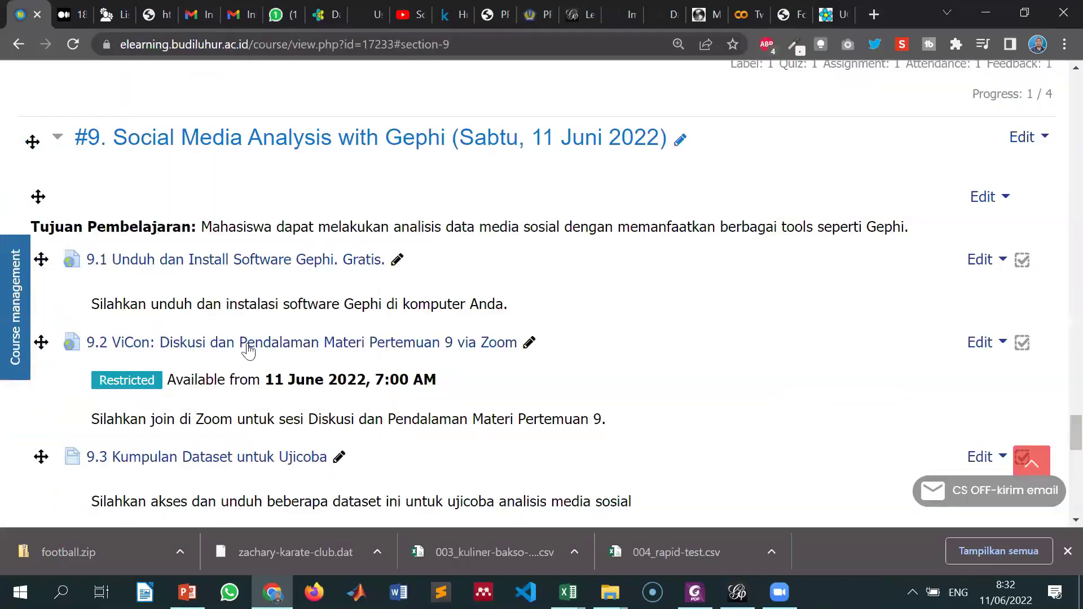
pyautogui.click(236, 458)
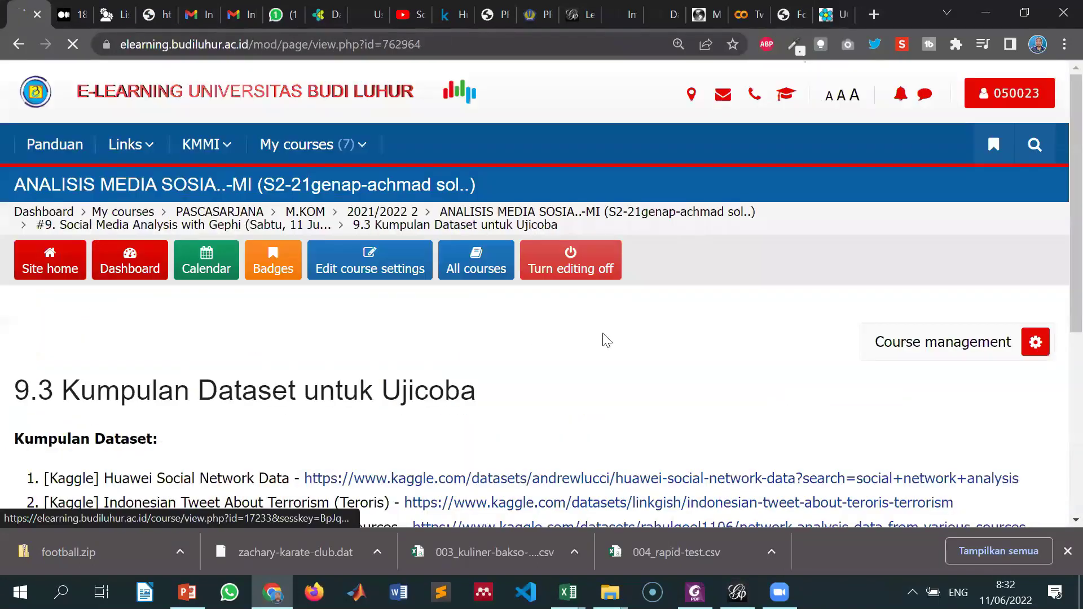
pyautogui.scroll(-4, 203, 243)
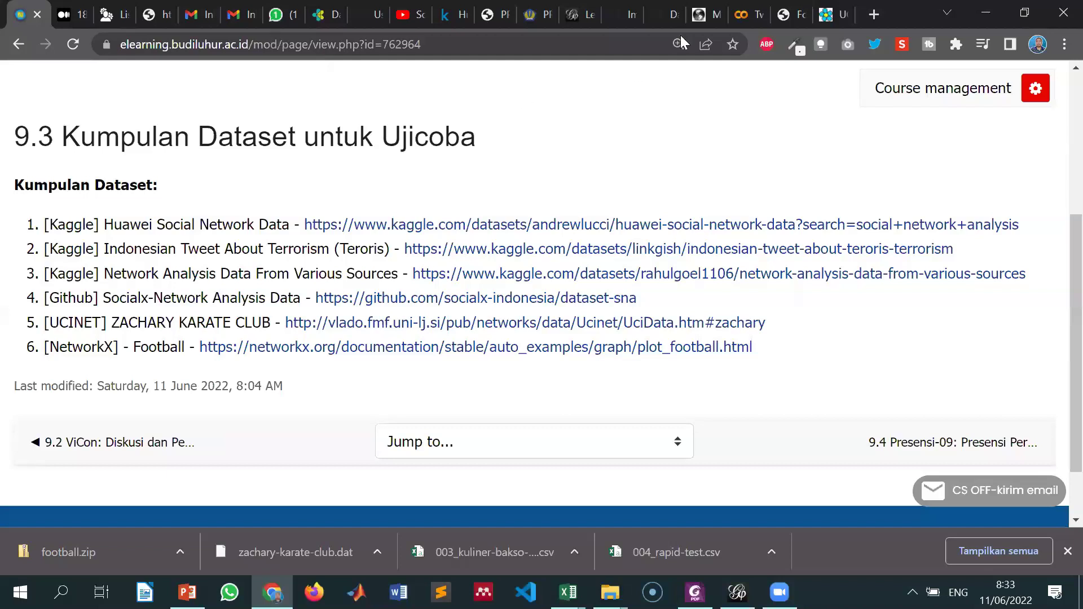
# Step: Bring up Kaggle's Huawei Social Network Data page and read its context, customer analysis and data collection sections on the three networks
pyautogui.hotkey('alt', 'Tab')
pyautogui.press('super+Up')
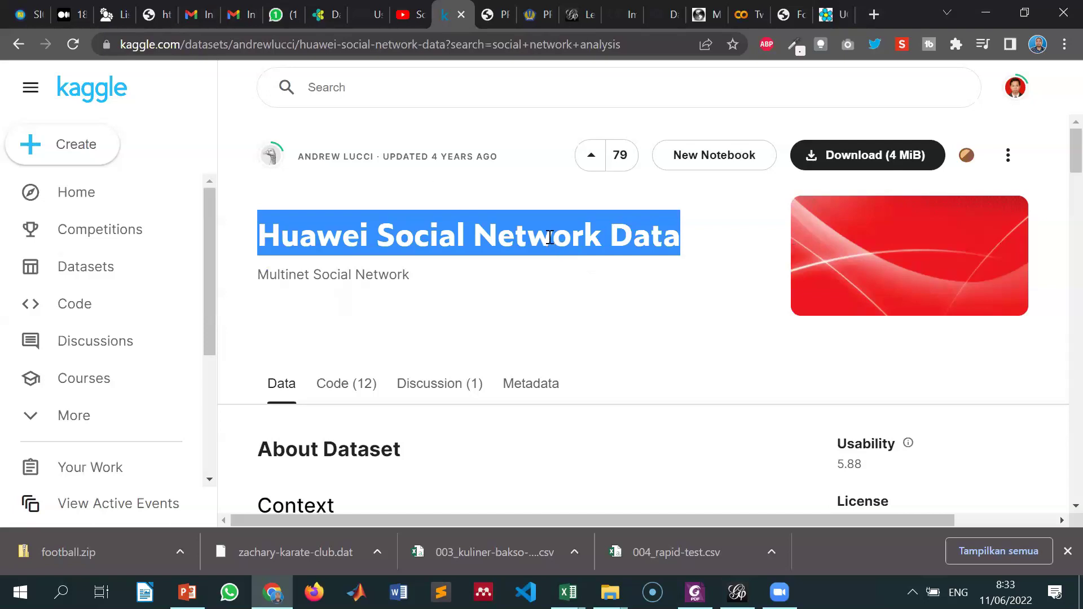
pyautogui.scroll(-3, 550, 240)
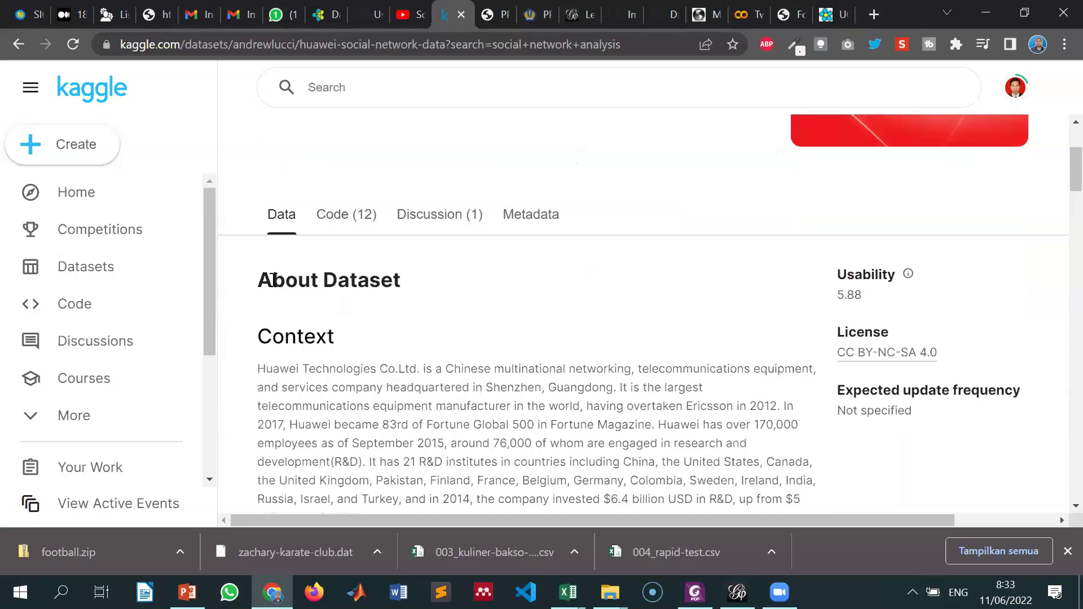
pyautogui.scroll(-1, 395, 308)
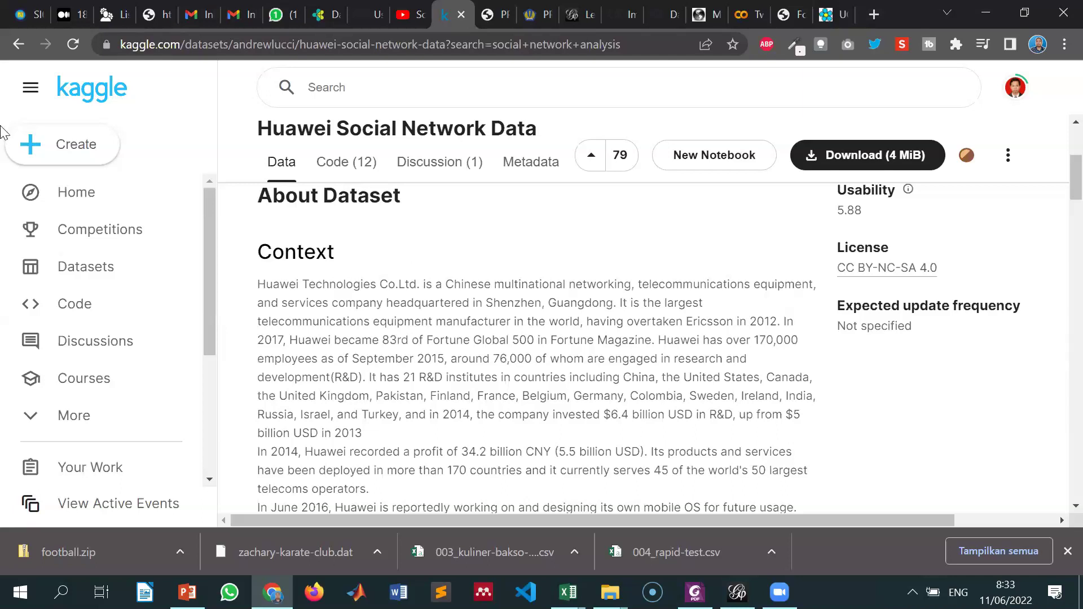
pyautogui.scroll(-3, 406, 325)
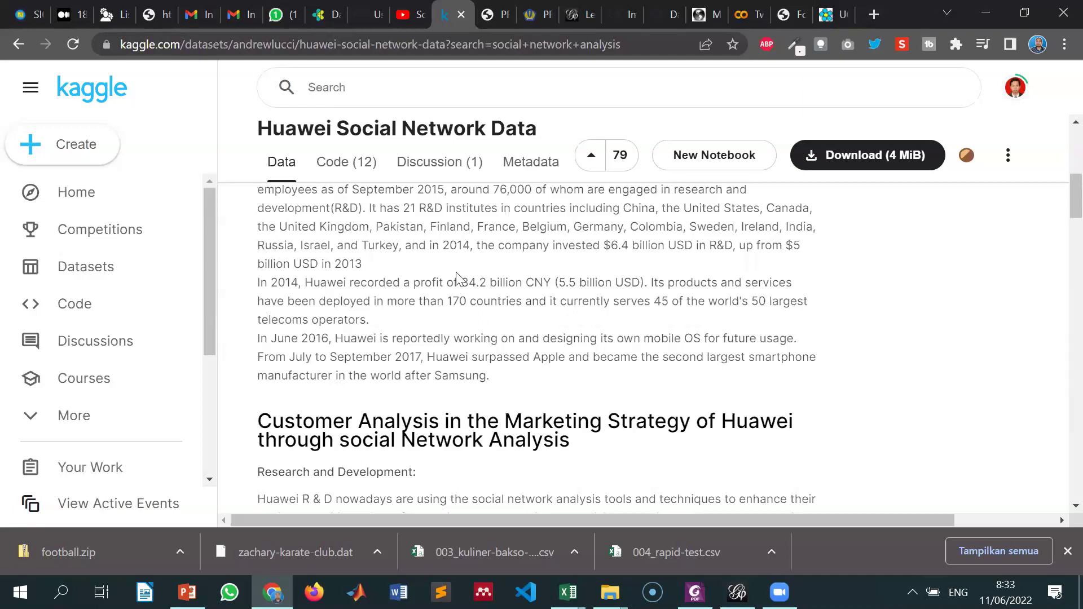
pyautogui.scroll(-2, 475, 278)
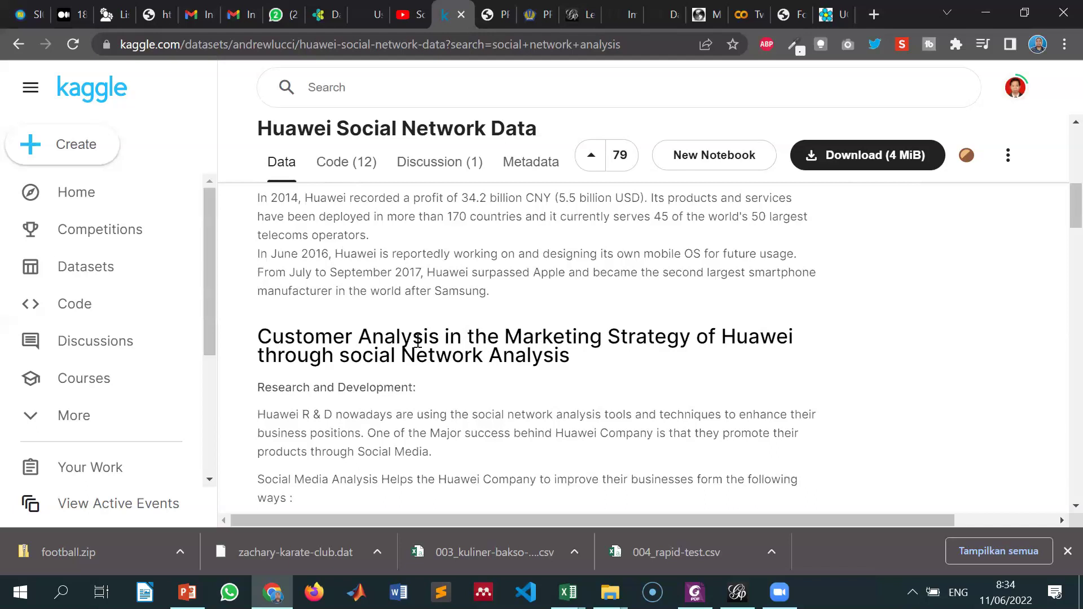
pyautogui.scroll(-3, 401, 341)
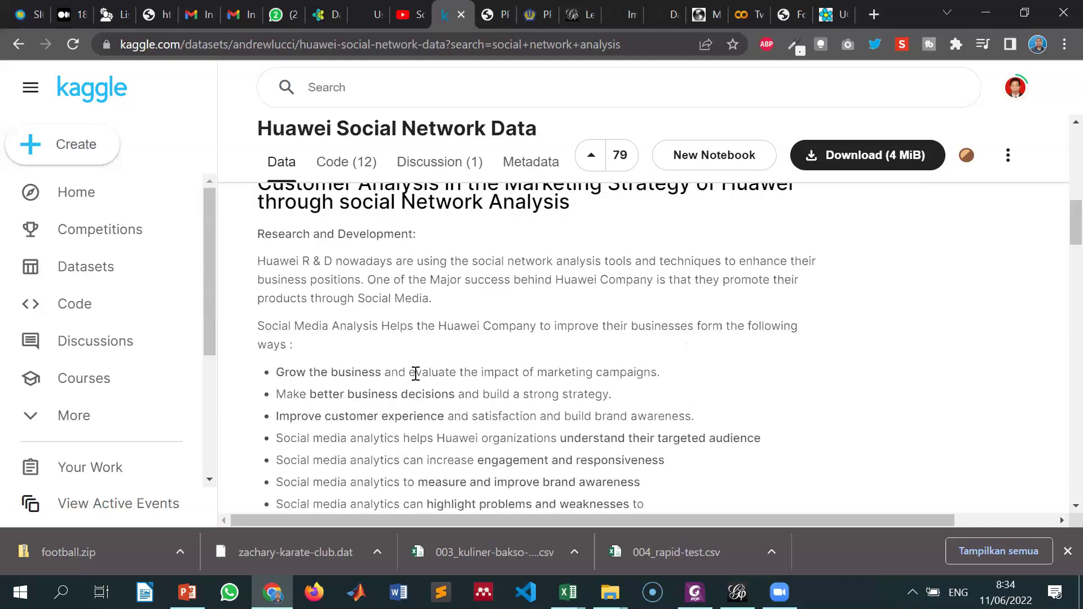
pyautogui.scroll(-1, 414, 378)
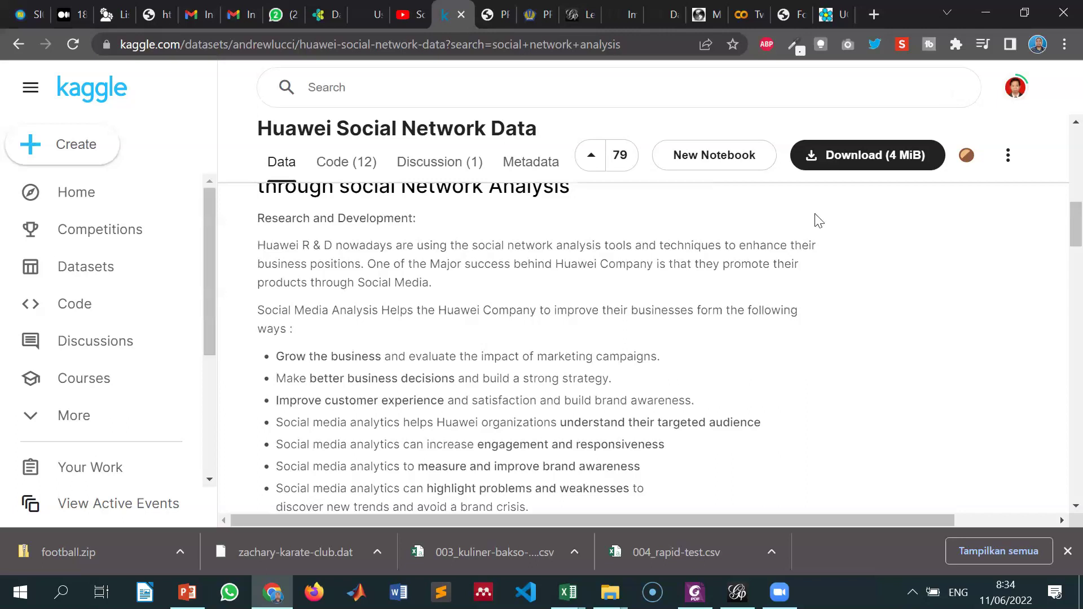
pyautogui.scroll(-5, 671, 296)
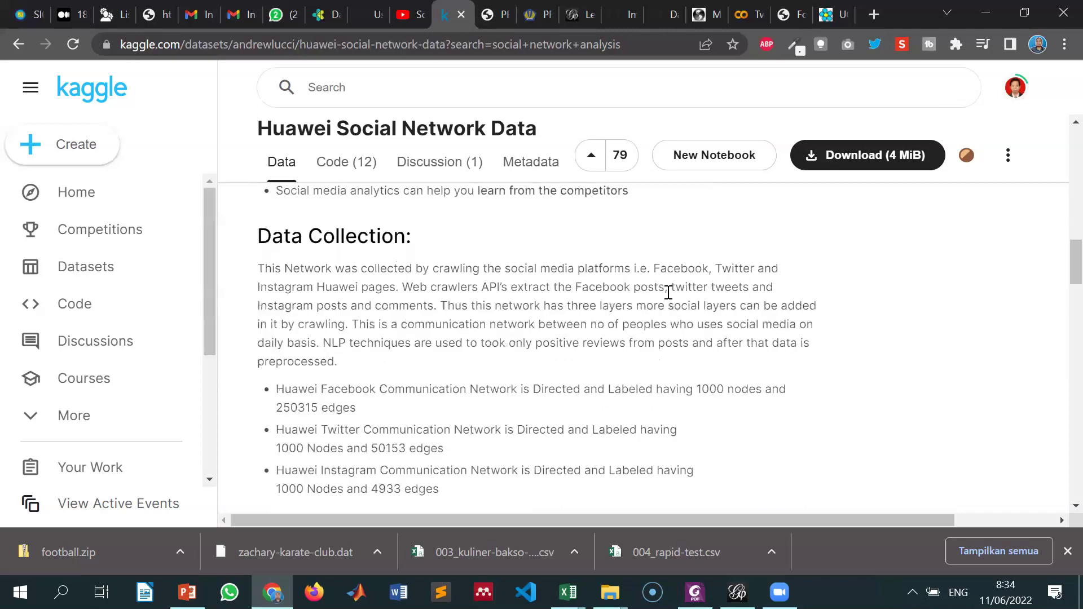
pyautogui.scroll(-1, 530, 341)
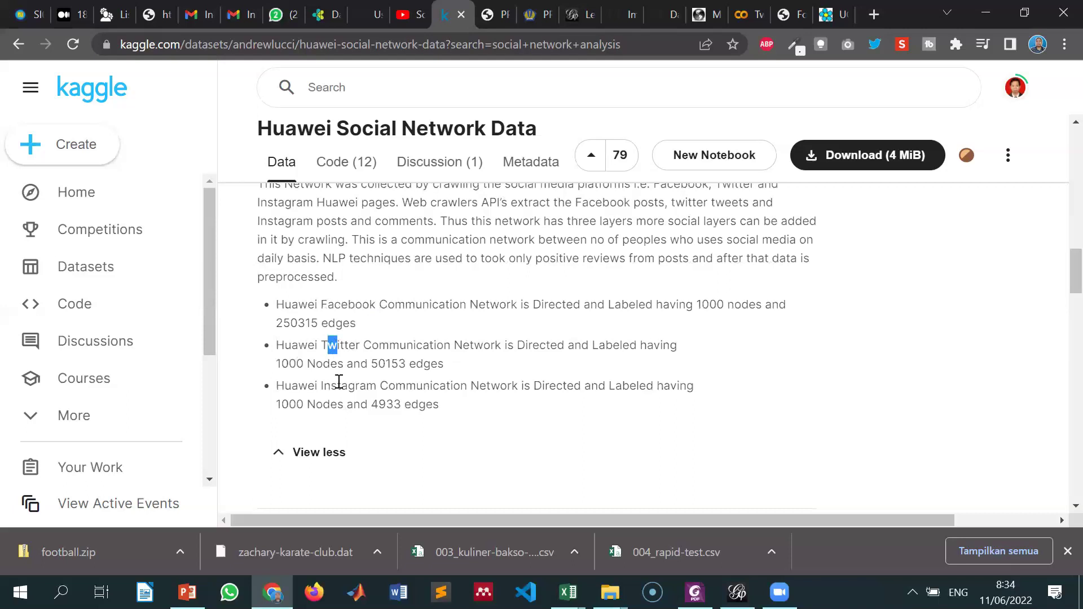
pyautogui.moveTo(330, 386); pyautogui.dragTo(372, 386)
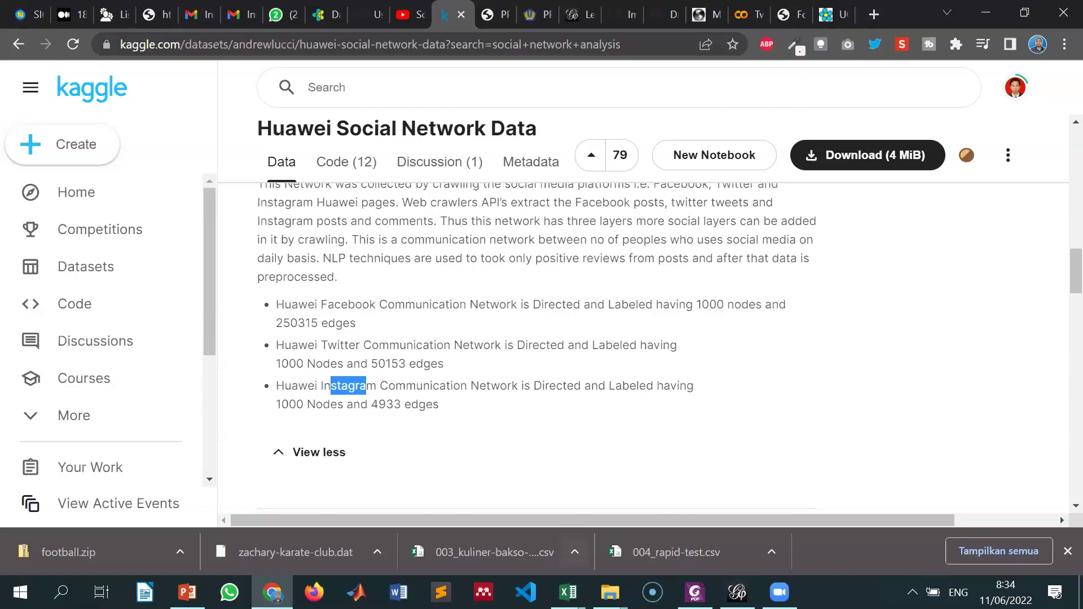
# Step: Switch to the Facebook_Data.xlsx workbook in Excel and bring the beginning of the matrix at column A into view
pyautogui.moveTo(609, 592)
pyautogui.click(669, 517)
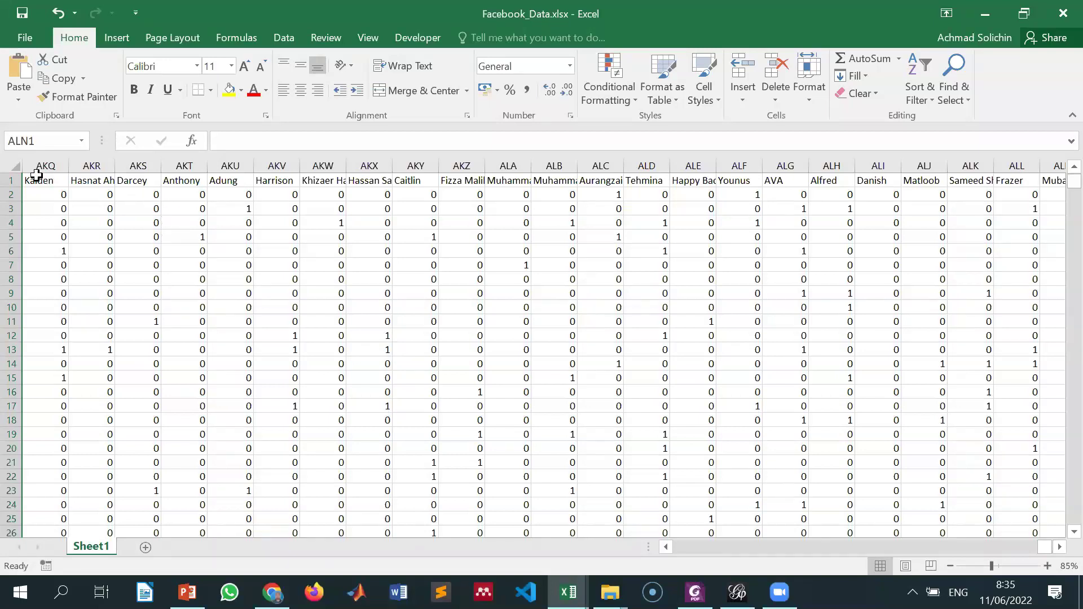
pyautogui.click(48, 163)
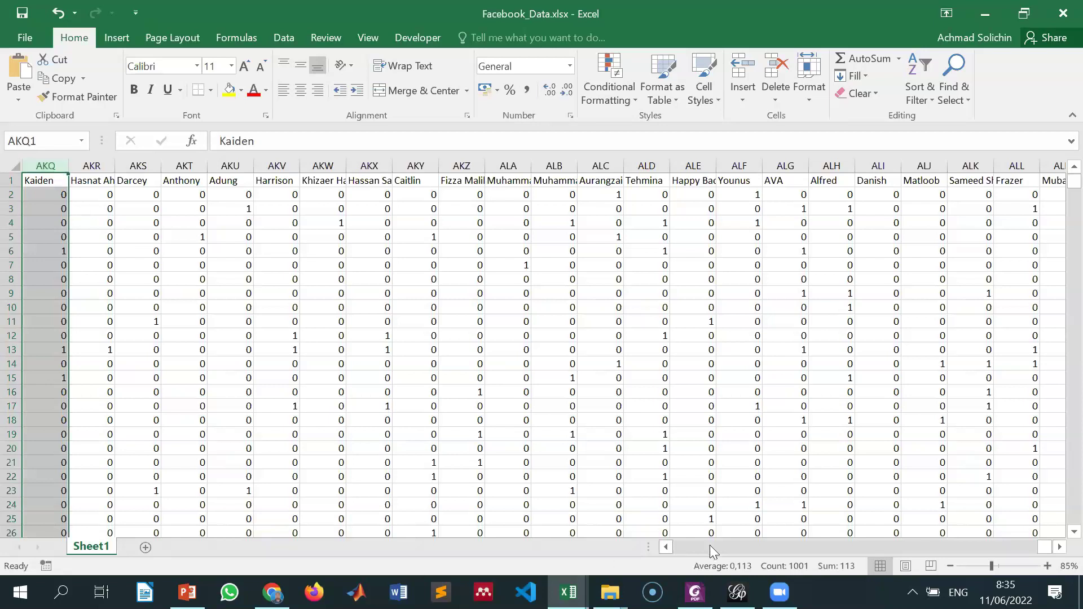
pyautogui.hscroll(-4, 710, 545)
pyautogui.moveTo(1033, 547); pyautogui.dragTo(657, 540)
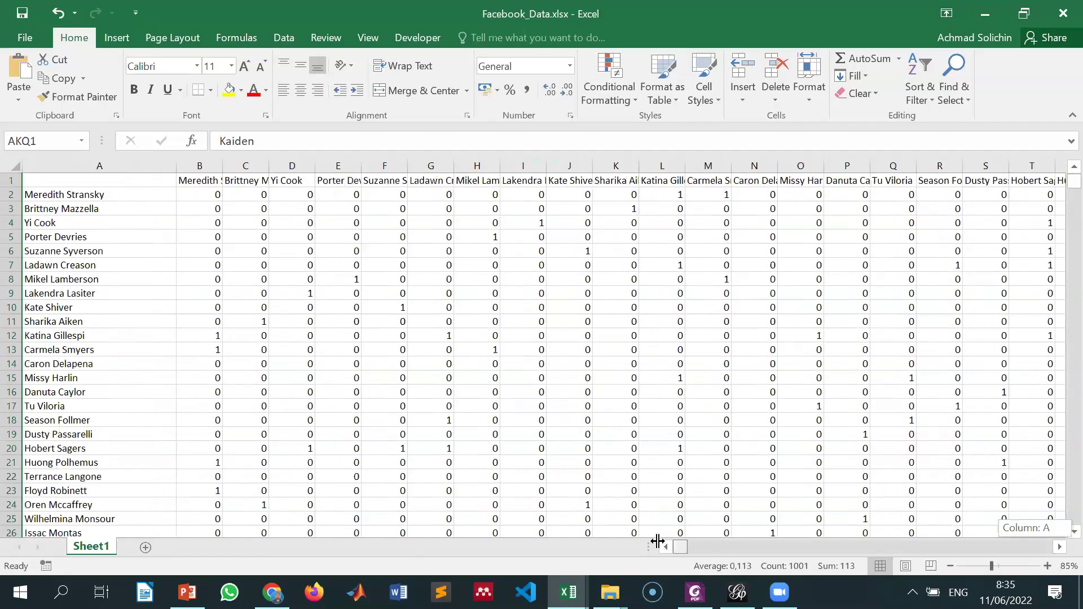
# Step: Apply Wrap Text to columns B through M so the header names fit within the columns
pyautogui.click(85, 165)
pyautogui.moveTo(334, 184); pyautogui.dragTo(338, 165)
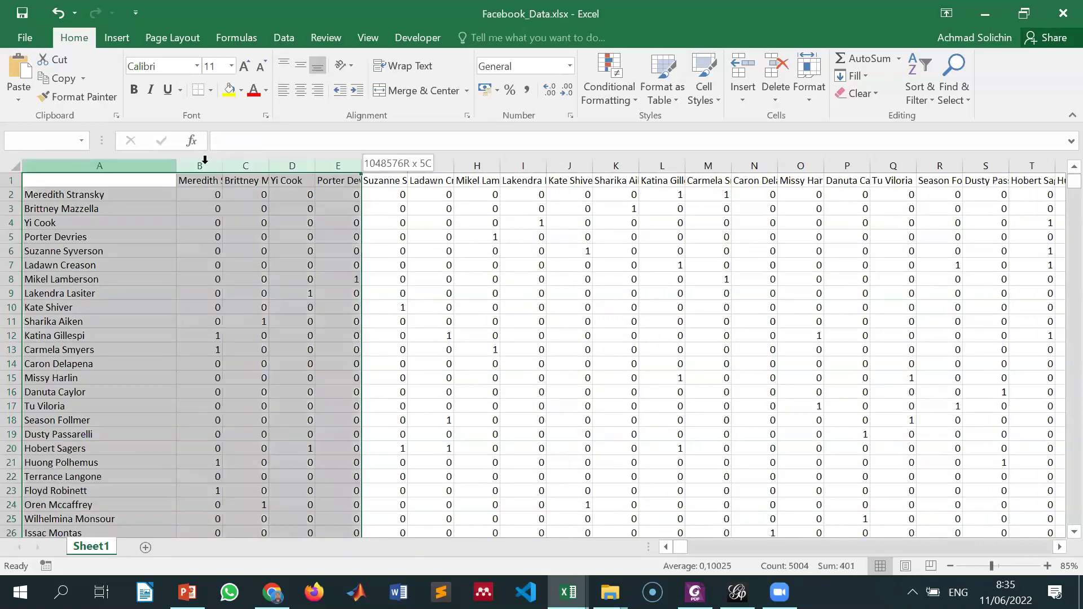
pyautogui.click(200, 165)
pyautogui.moveTo(473, 185); pyautogui.dragTo(524, 171)
pyautogui.click(413, 68)
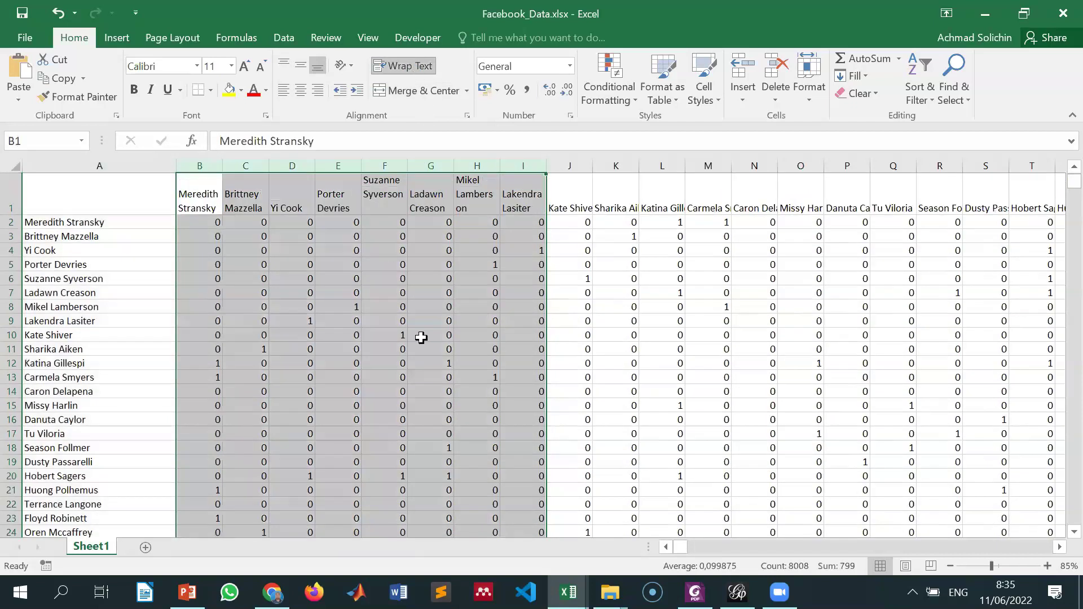
pyautogui.click(538, 404)
pyautogui.moveTo(569, 165); pyautogui.dragTo(708, 165)
pyautogui.click(403, 66)
pyautogui.click(892, 306)
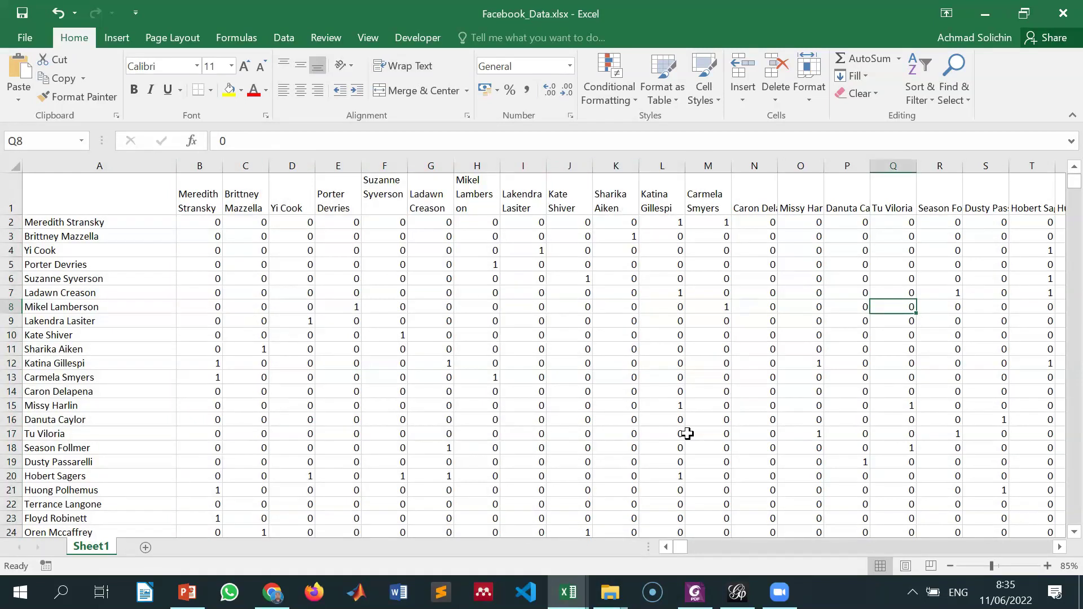
# Step: Center the contents of columns B through M horizontally
pyautogui.moveTo(209, 165); pyautogui.dragTo(717, 196)
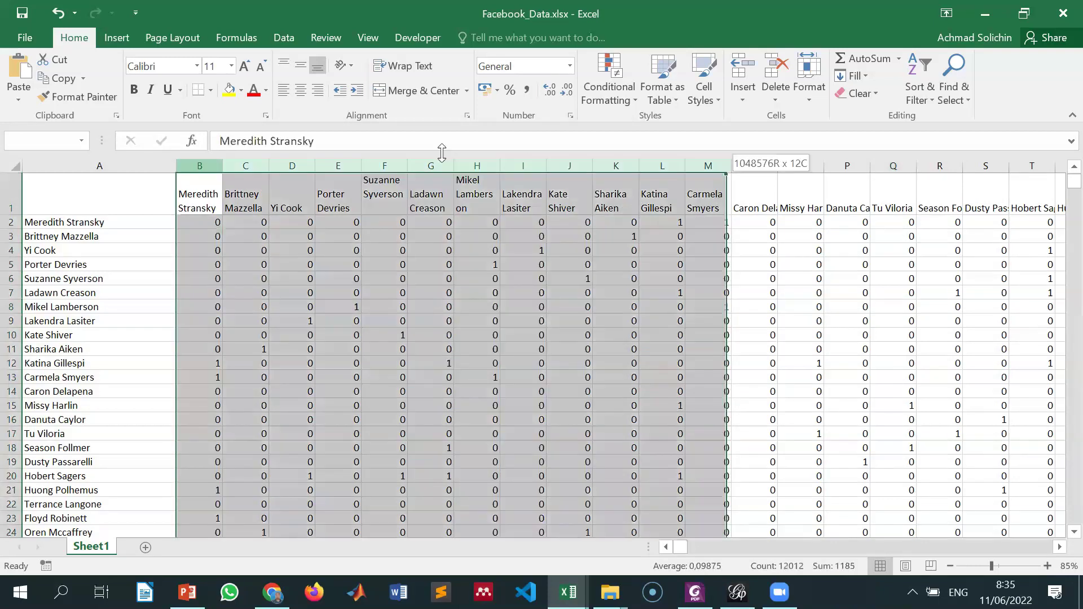
pyautogui.click(303, 93)
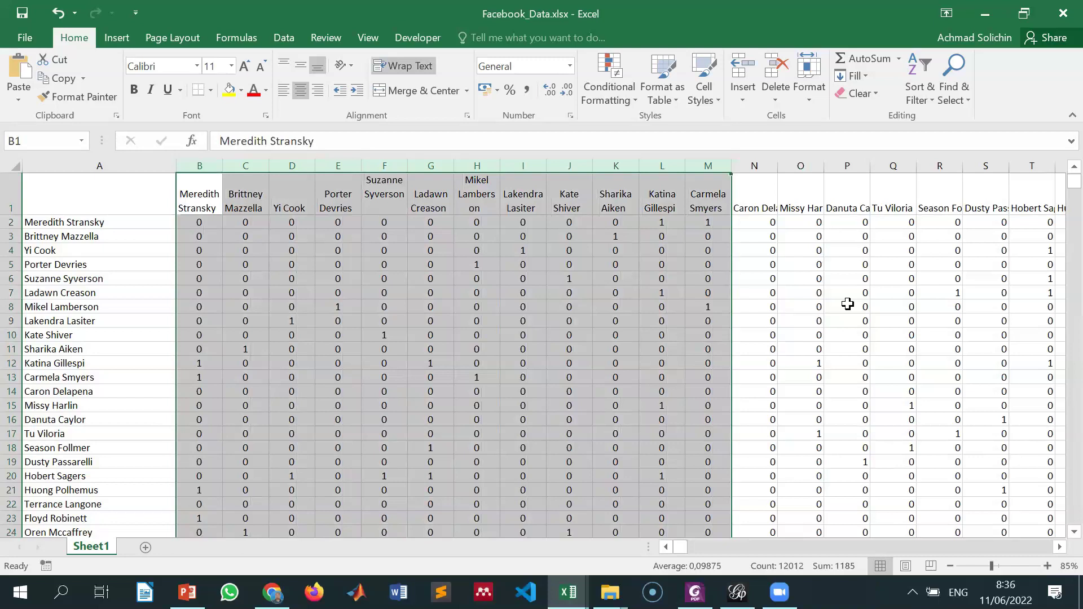
pyautogui.click(561, 358)
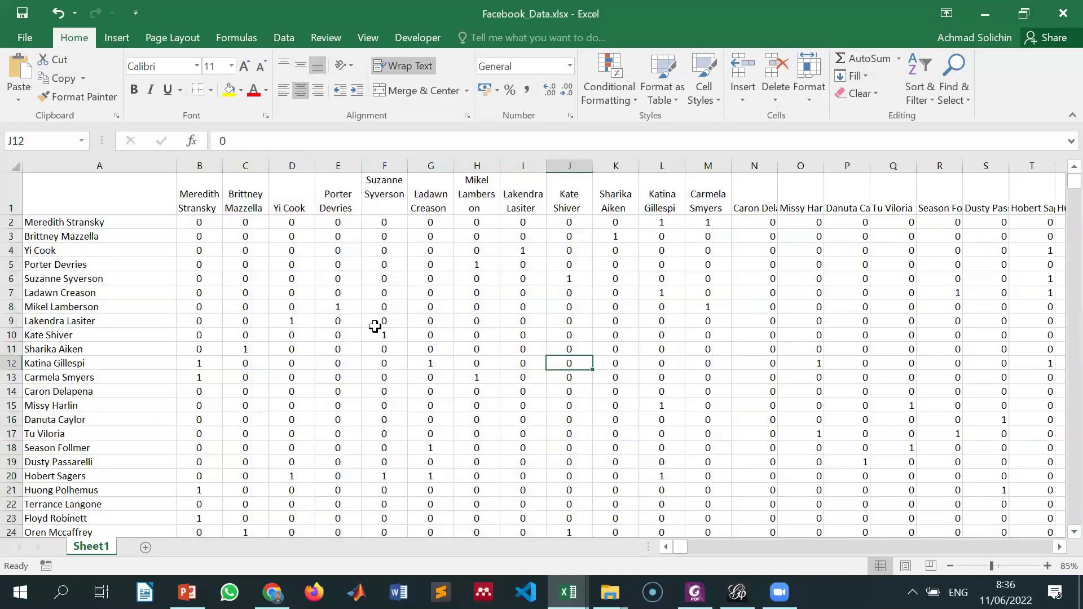
# Step: Examine the matrix's diagonal cells B2 and C3 and the first row label in A2
pyautogui.click(204, 223)
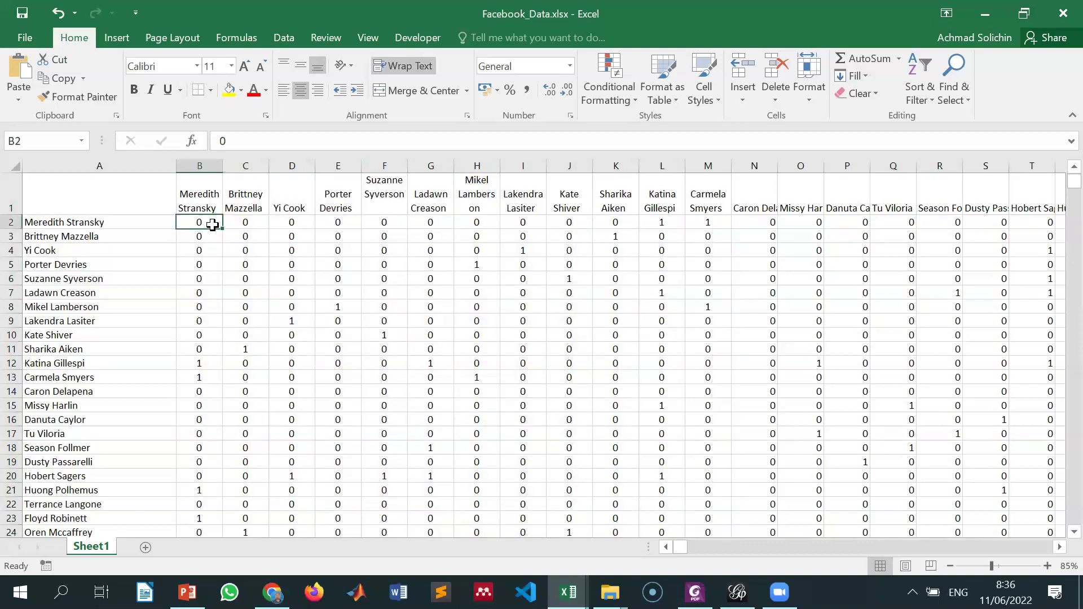
pyautogui.click(257, 242)
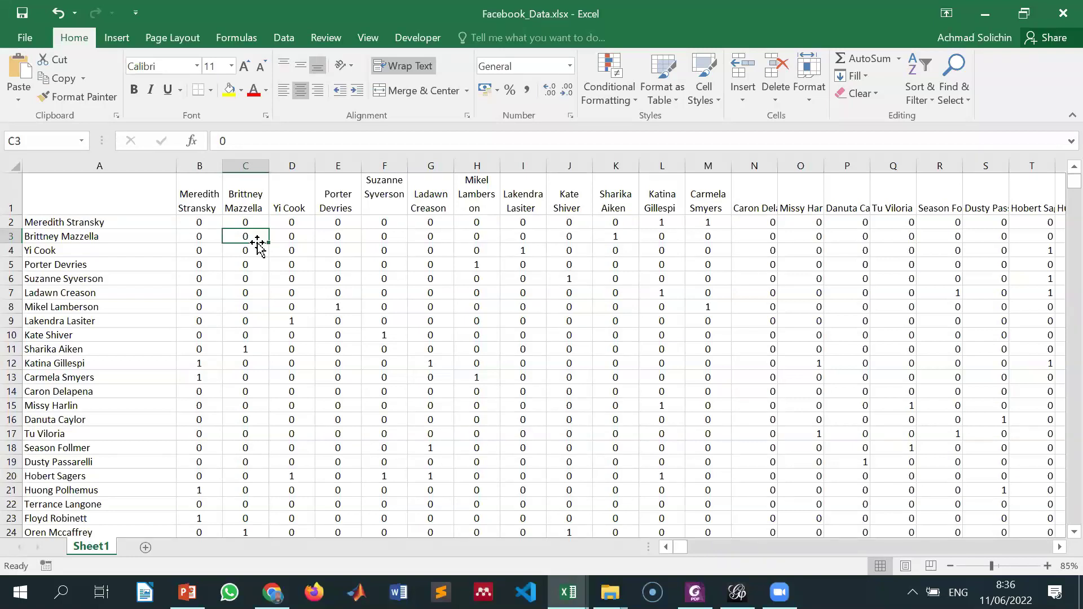
pyautogui.click(132, 225)
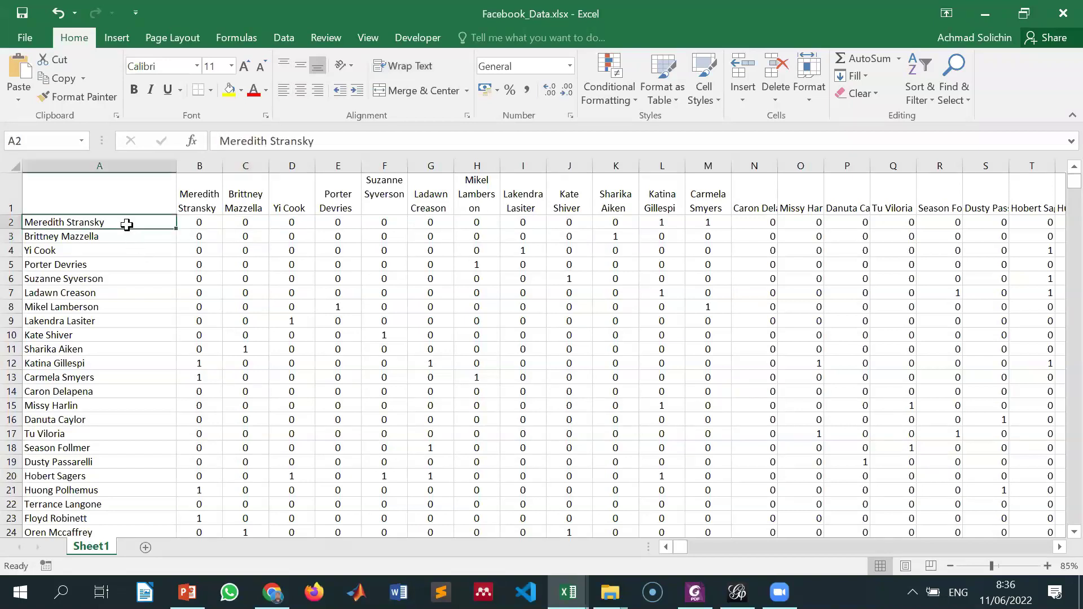
# Step: Fill the mirrored relationship cells L2 and B12 with yellow
pyautogui.click(672, 222)
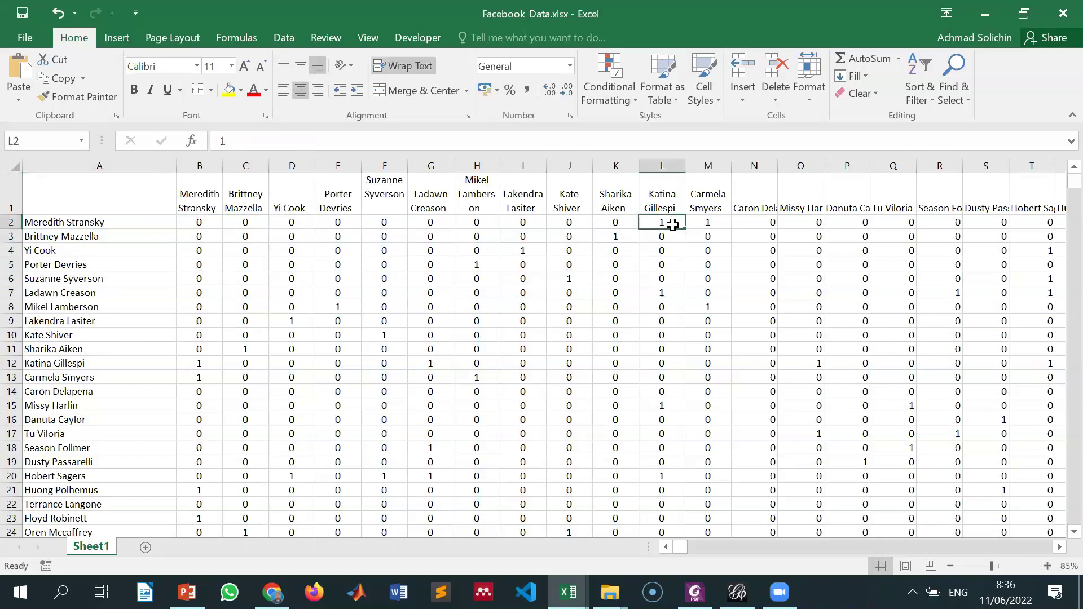
pyautogui.click(228, 90)
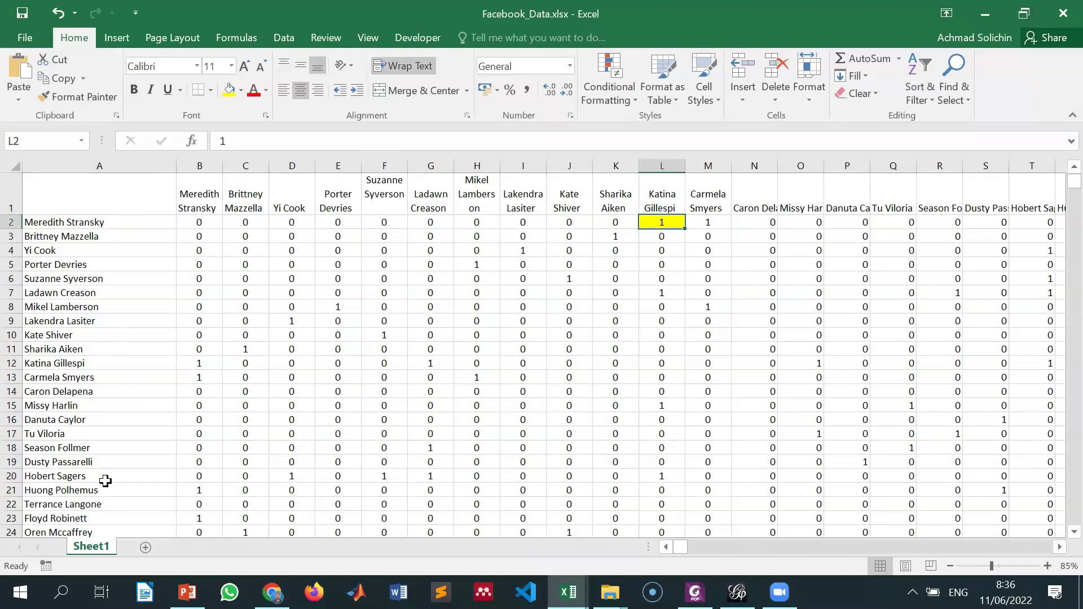
pyautogui.click(201, 364)
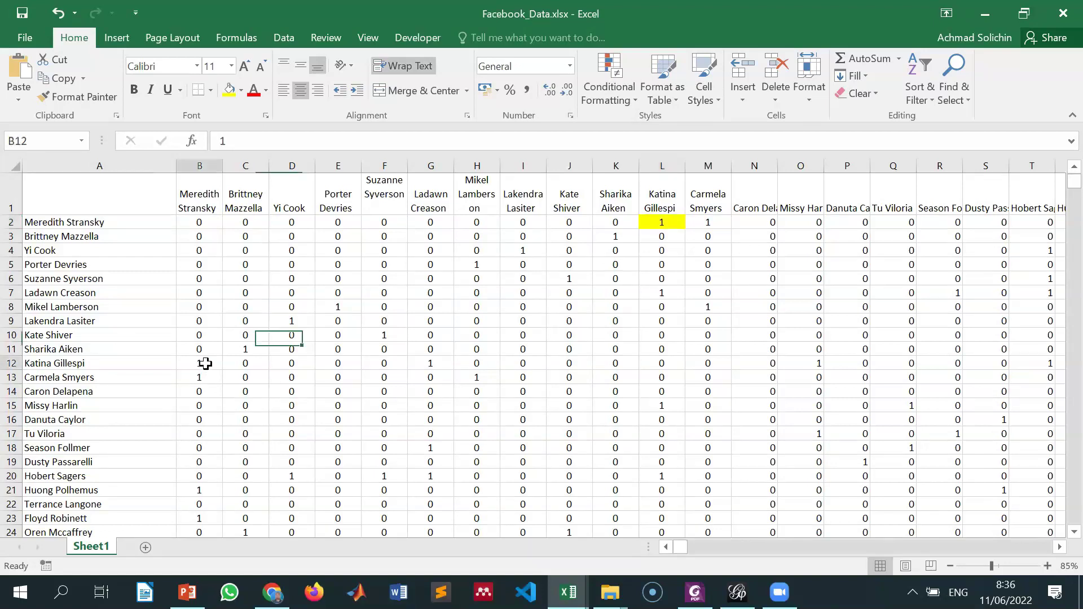
pyautogui.click(229, 90)
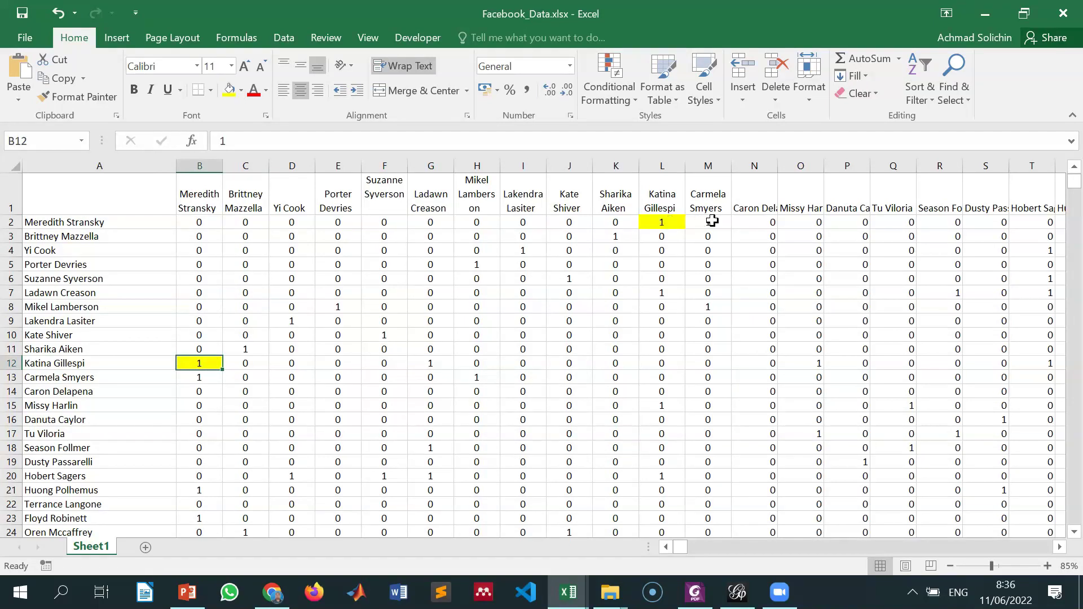
# Step: Compare the mirrored cell pairs B13 with M2 and C11 with K3 across the matrix
pyautogui.click(219, 374)
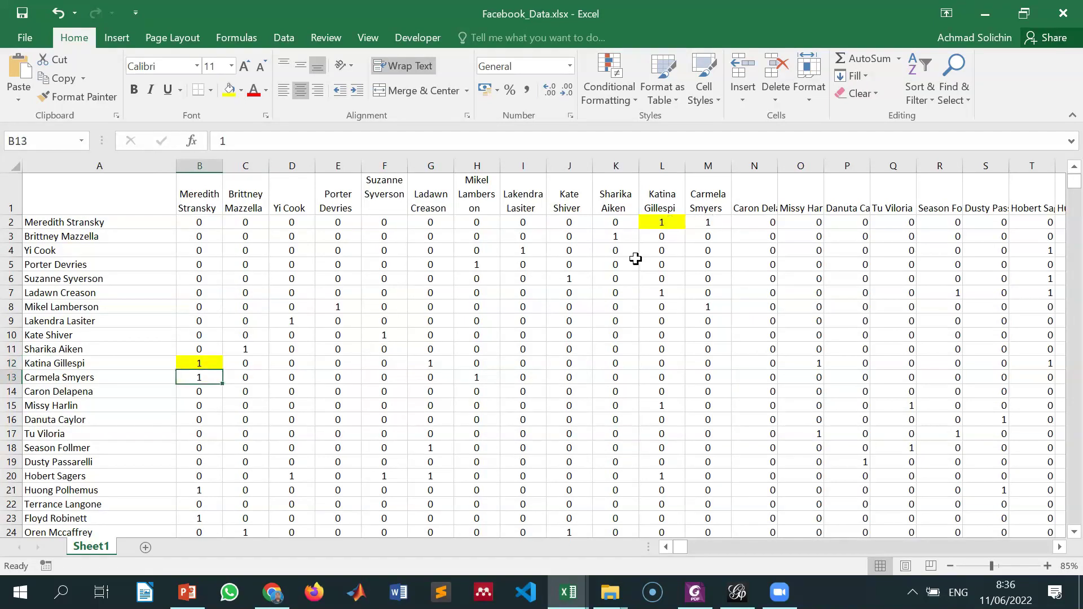
pyautogui.click(709, 224)
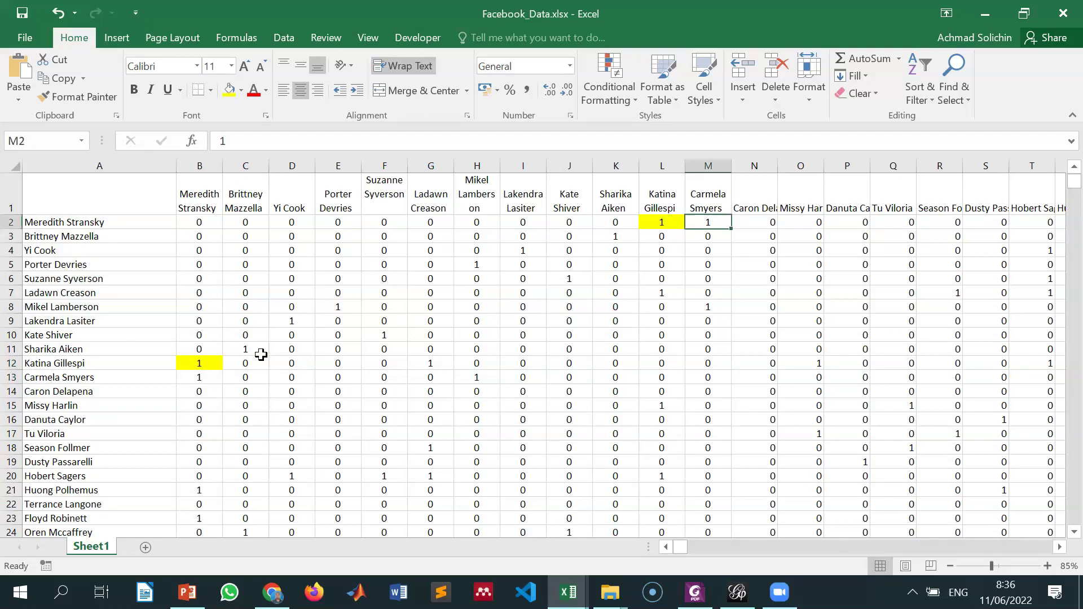
pyautogui.click(248, 350)
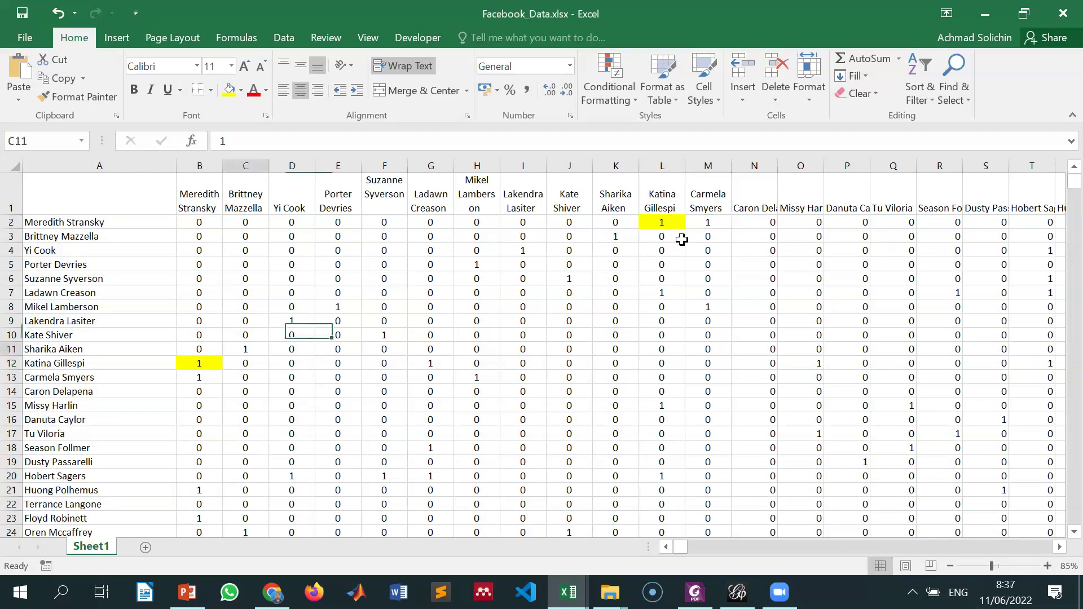
pyautogui.click(623, 237)
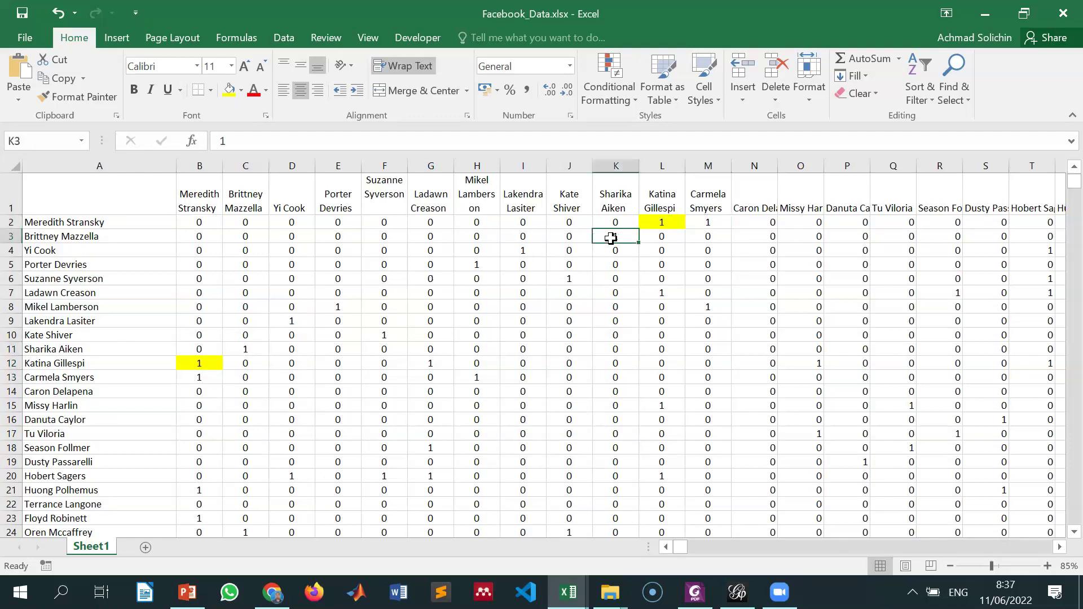
# Step: Compare mirrored cells C11 and K3, and examine the relationship values in D9 and L2
pyautogui.click(255, 348)
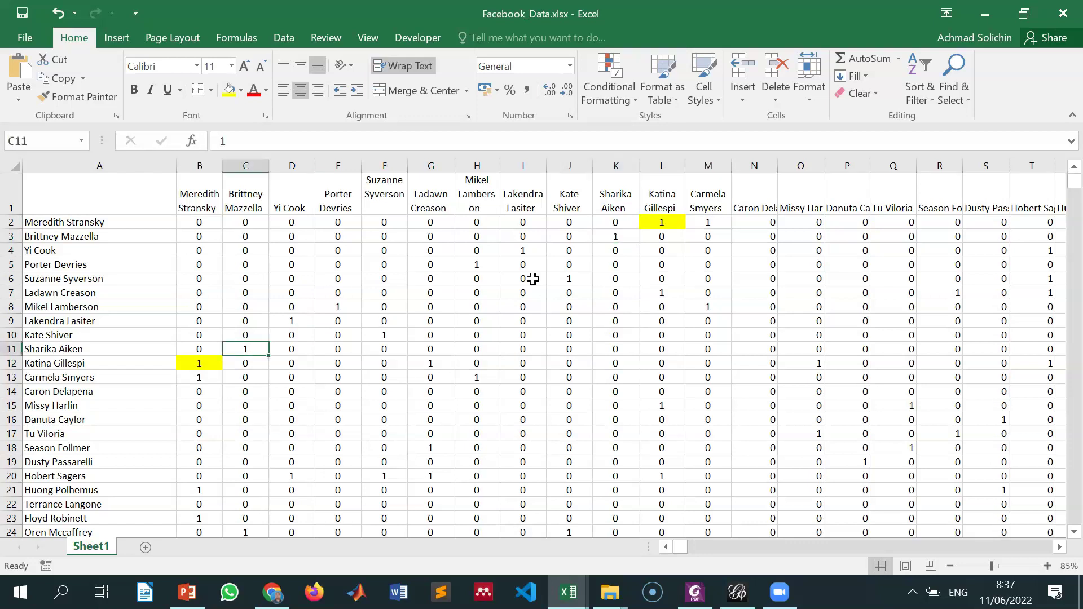
pyautogui.click(623, 237)
pyautogui.click(278, 319)
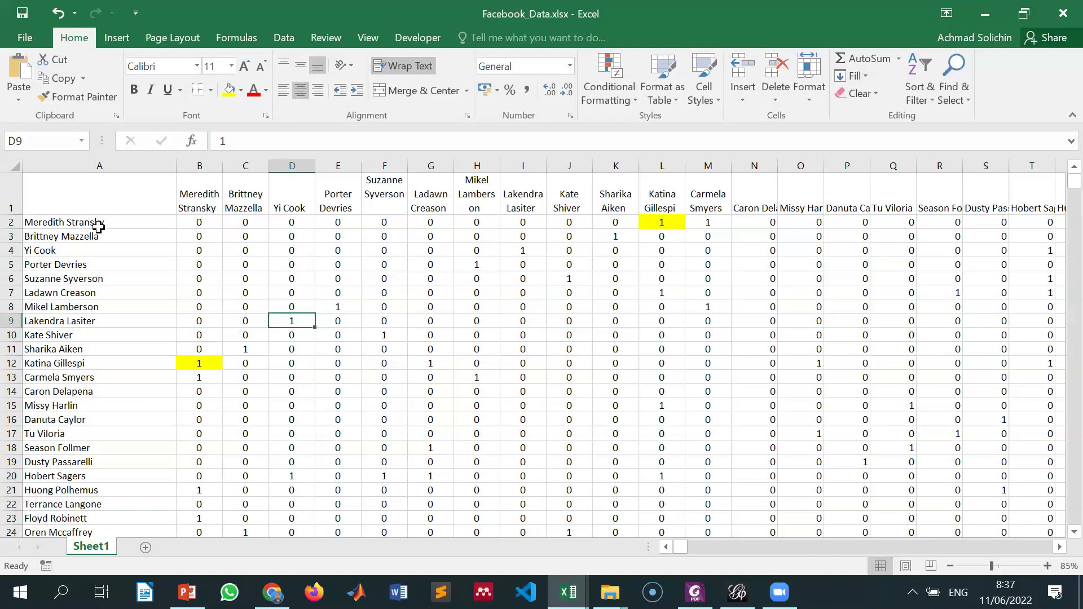
pyautogui.click(657, 221)
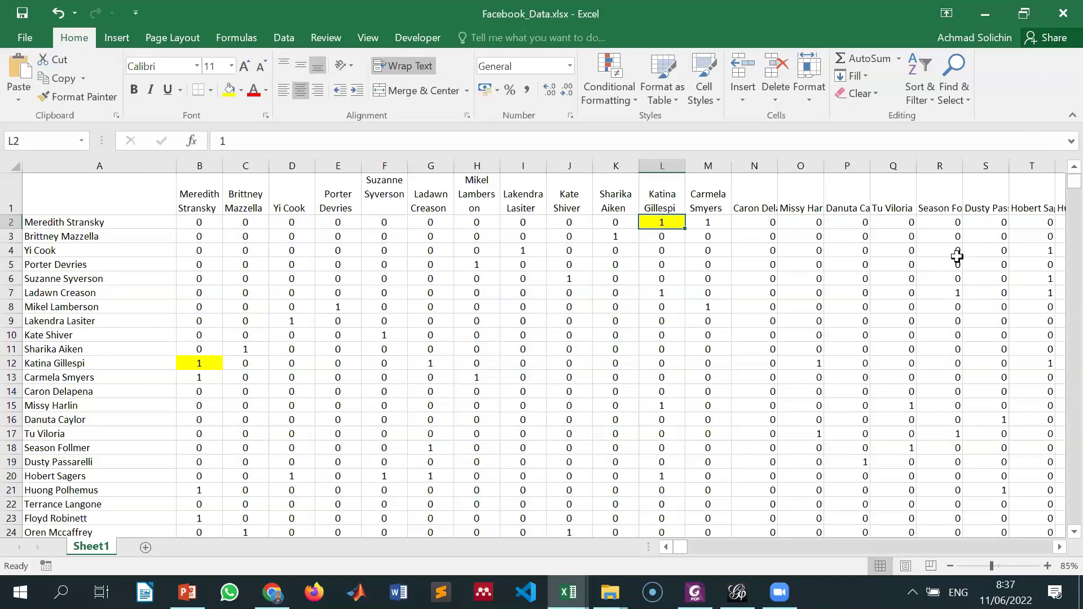
# Step: Close the Facebook_Data.xlsx workbook without saving the changes
pyautogui.scroll(-5, 957, 256)
pyautogui.moveTo(1073, 186); pyautogui.dragTo(1058, 170)
pyautogui.click(1058, 23)
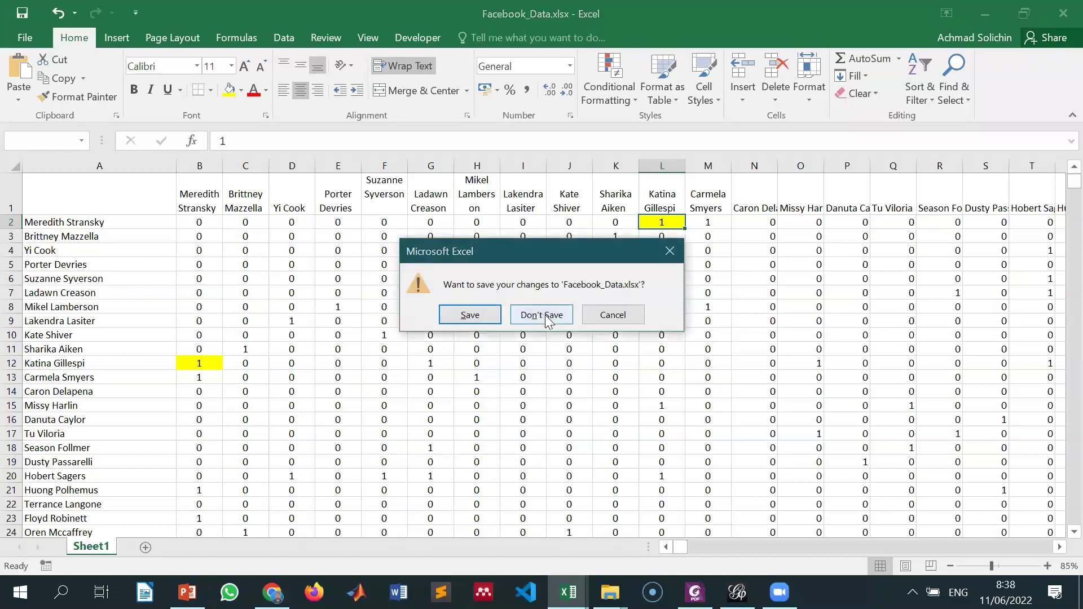
pyautogui.click(542, 319)
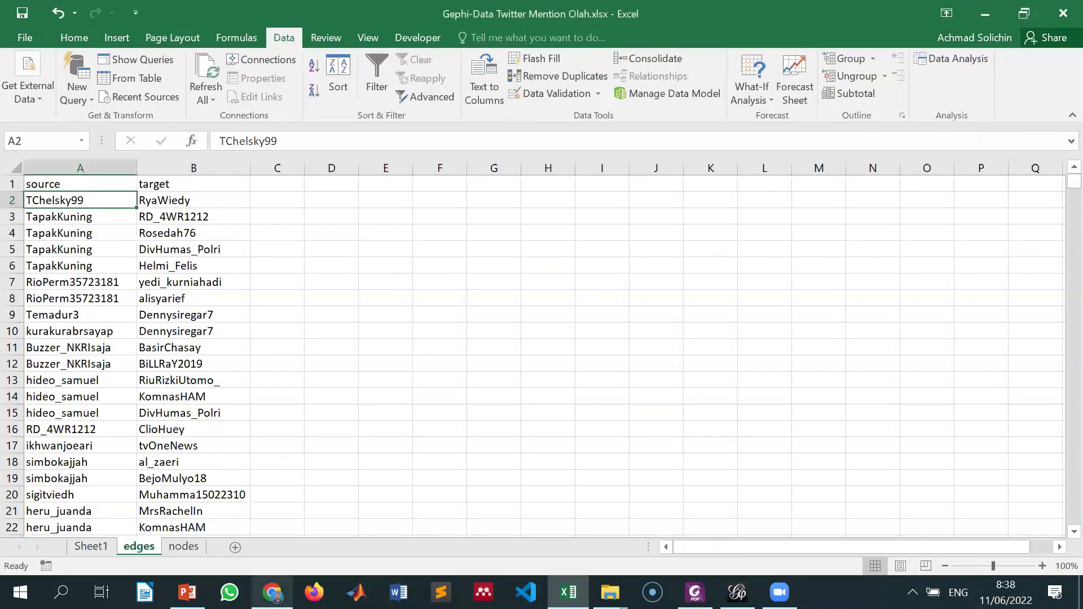
# Step: Switch to Gephi and open Facebook_Data.xlsx from the huawei folder as a spreadsheet import into Workspace 4
pyautogui.click(273, 589)
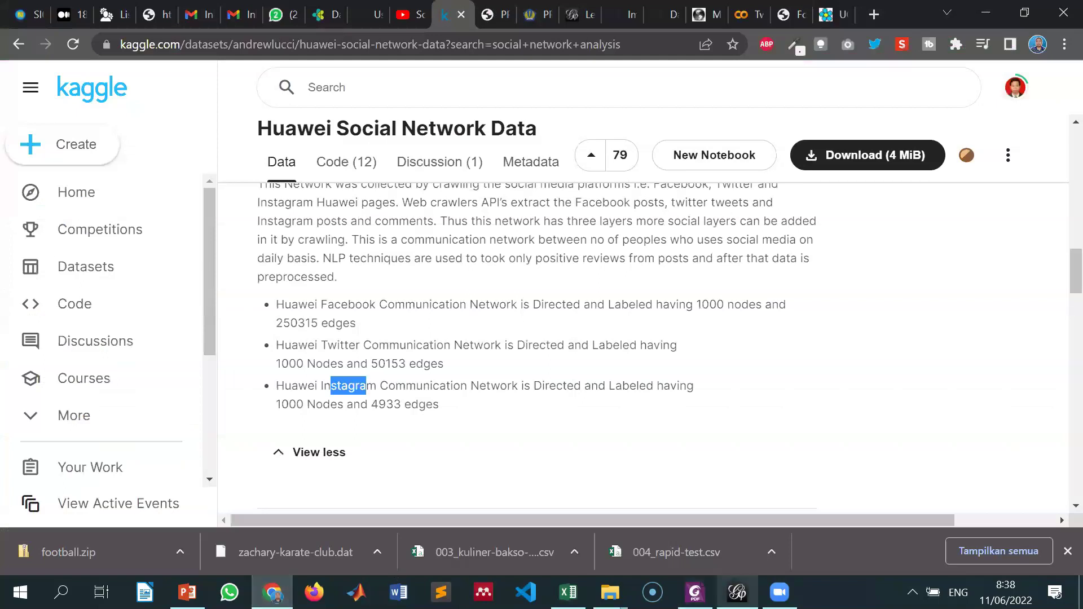
pyautogui.click(737, 592)
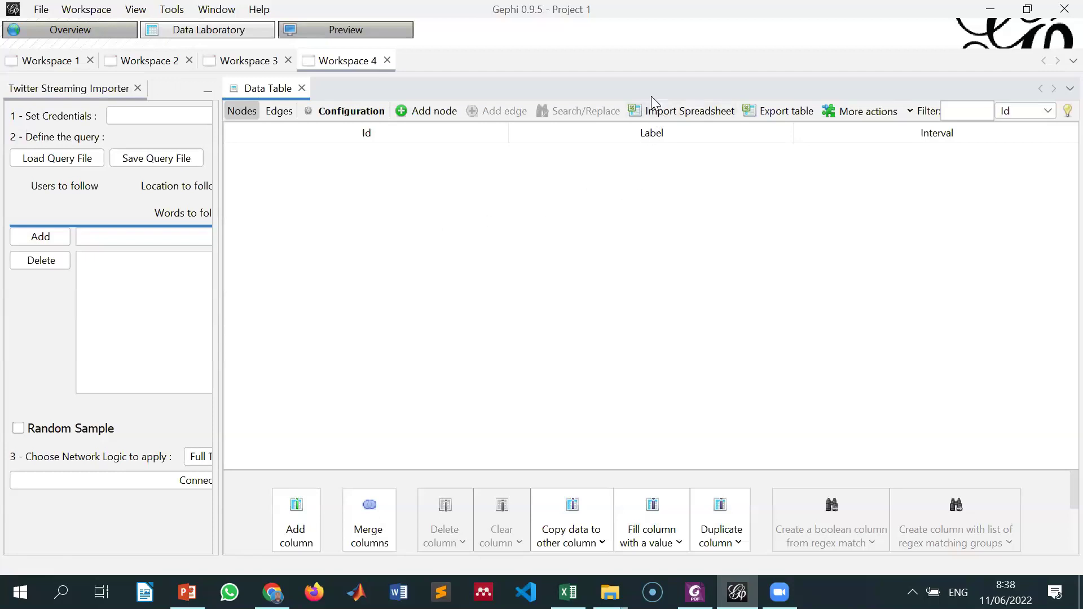
pyautogui.click(685, 123)
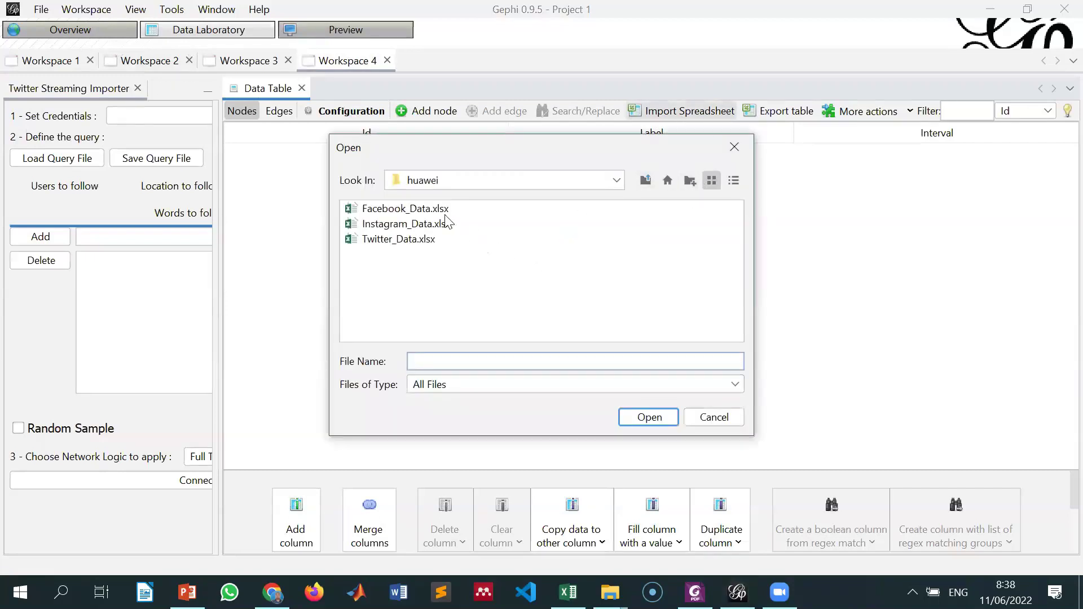
pyautogui.click(424, 208)
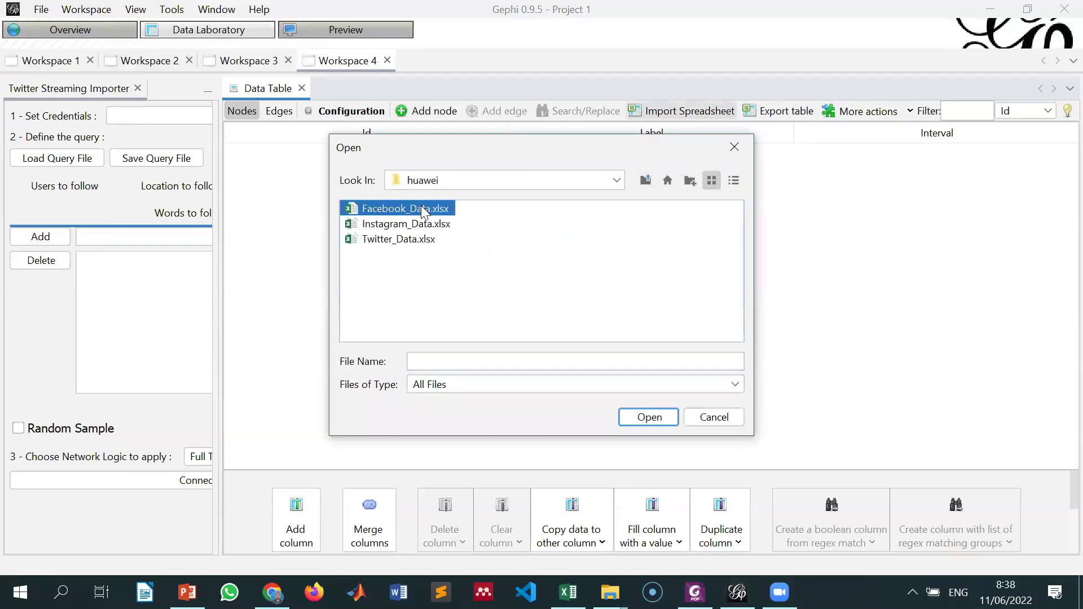
pyautogui.click(649, 418)
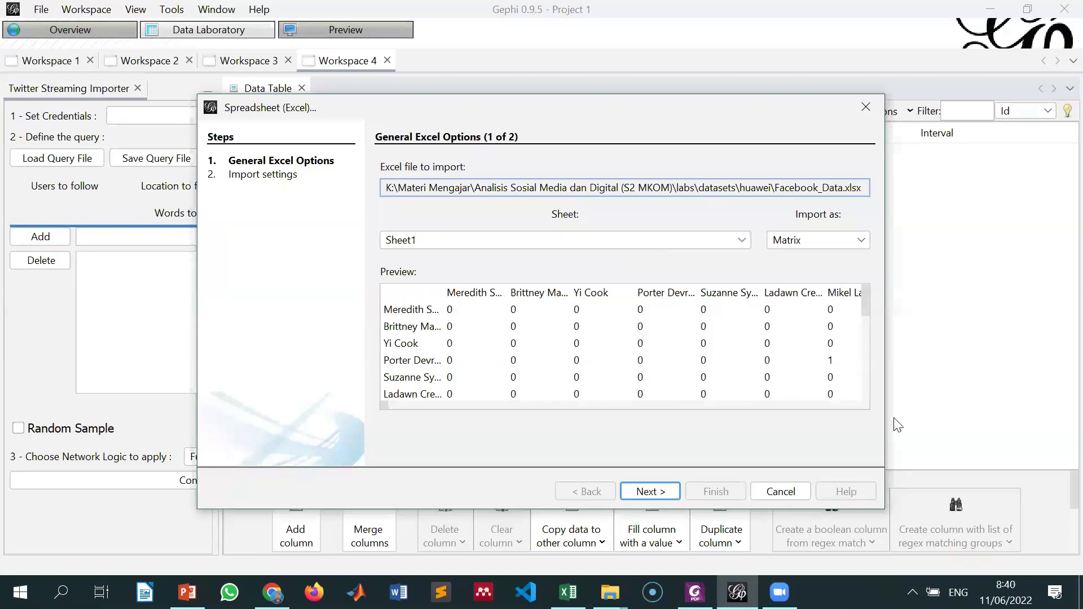
# Step: Import Sheet1 as a Matrix with the time representation set to Intervals, and finish the spreadsheet wizard
pyautogui.click(819, 241)
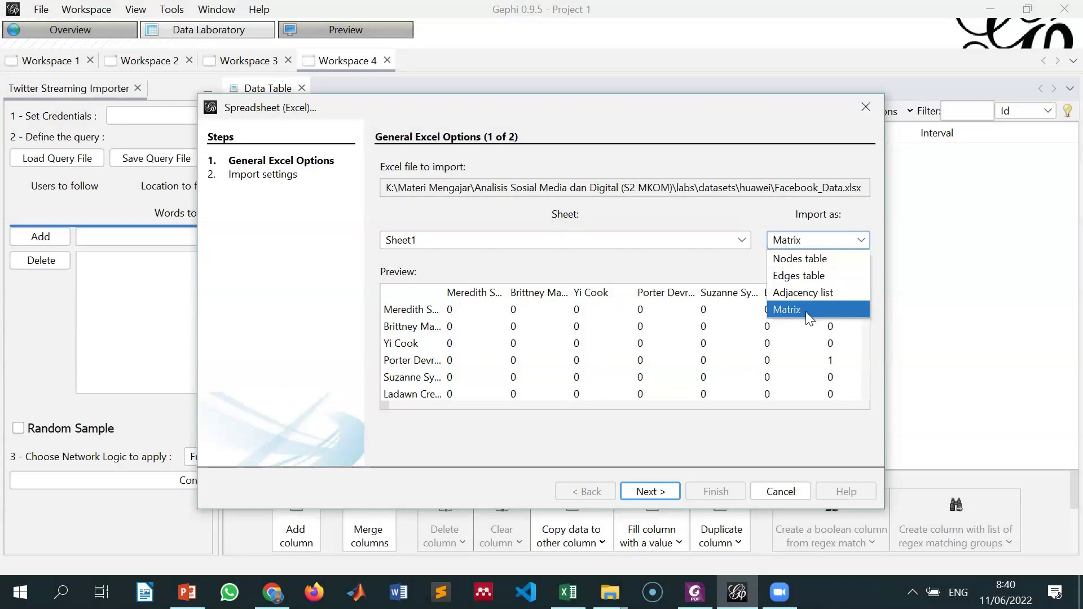
pyautogui.click(805, 312)
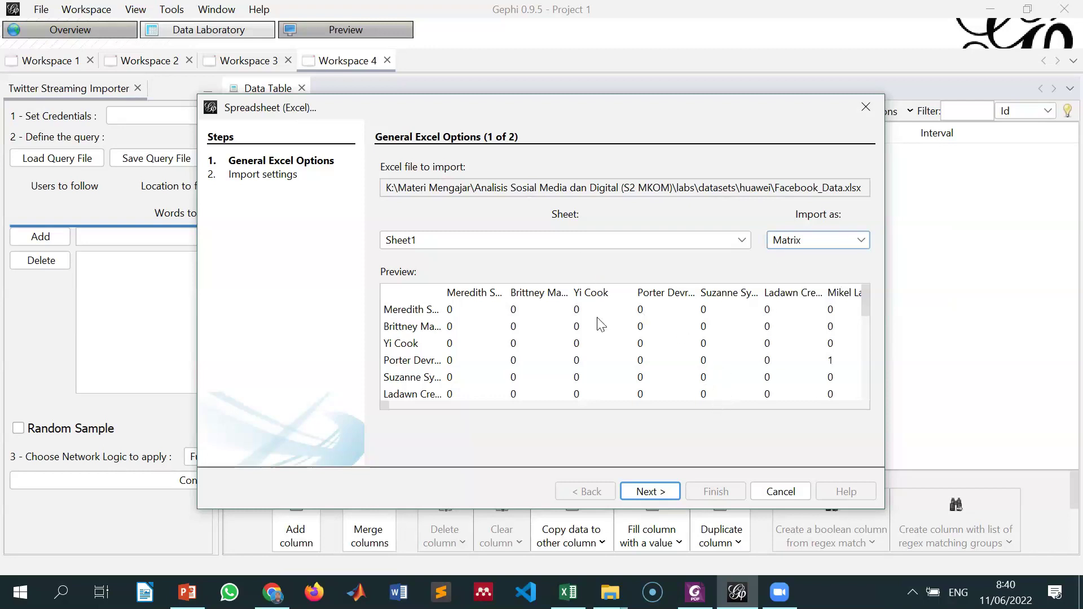
pyautogui.click(649, 491)
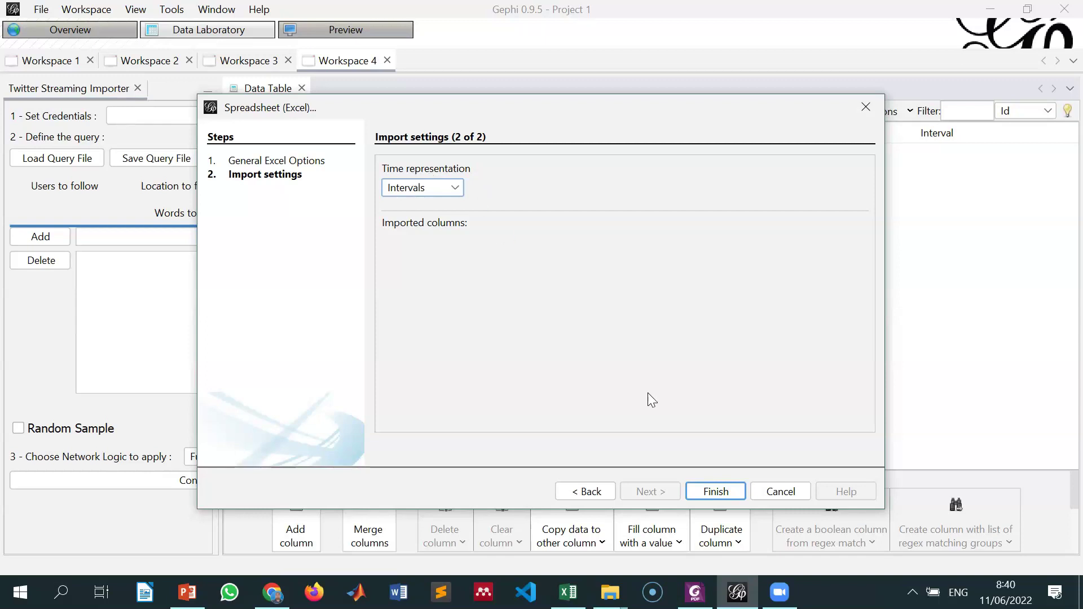
pyautogui.click(451, 195)
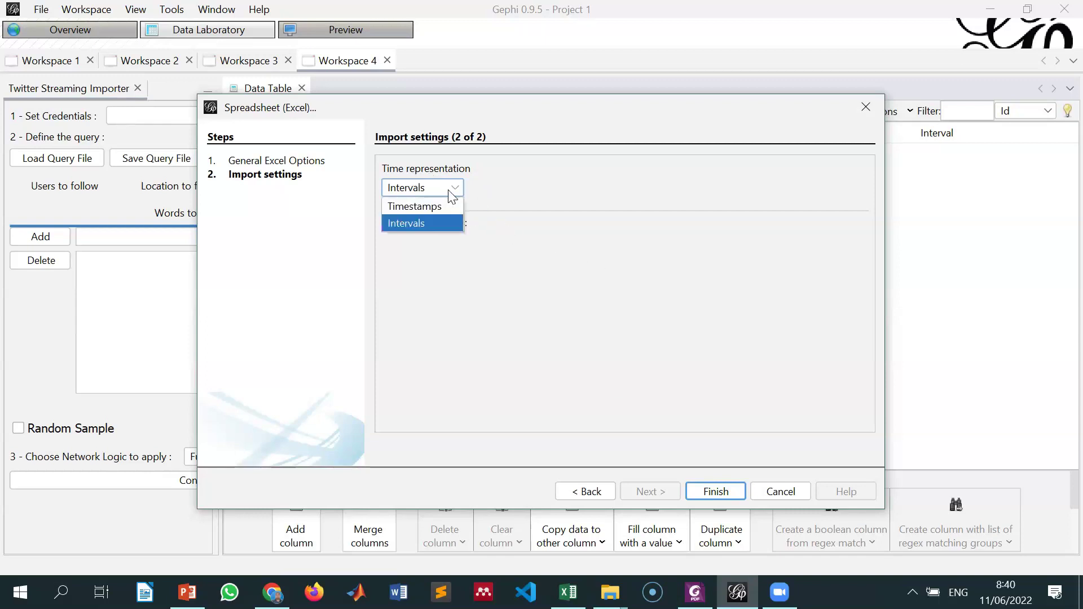
pyautogui.click(419, 226)
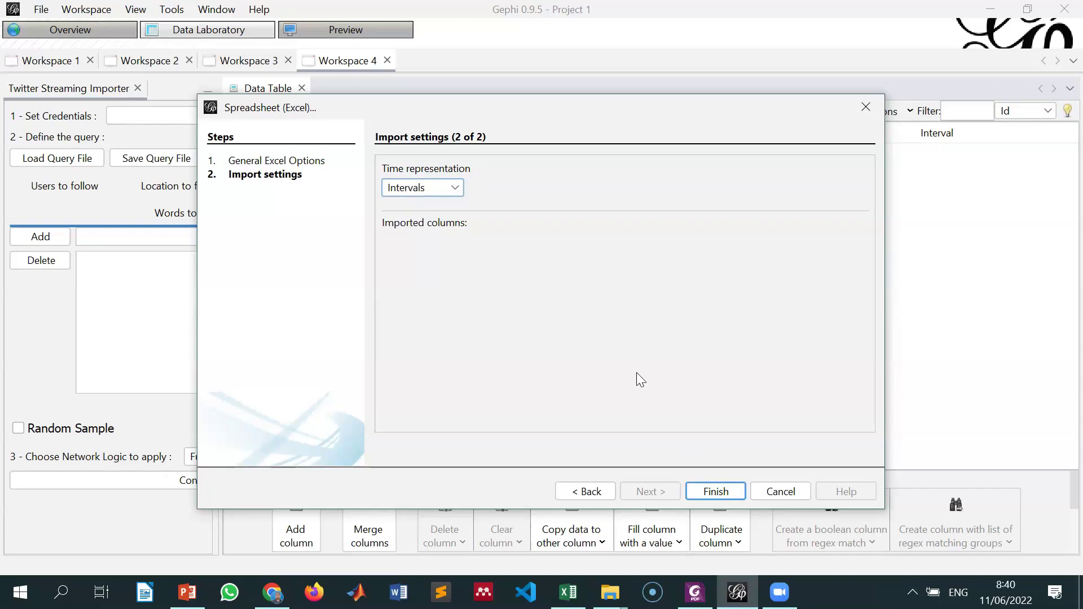
pyautogui.press('Tab')
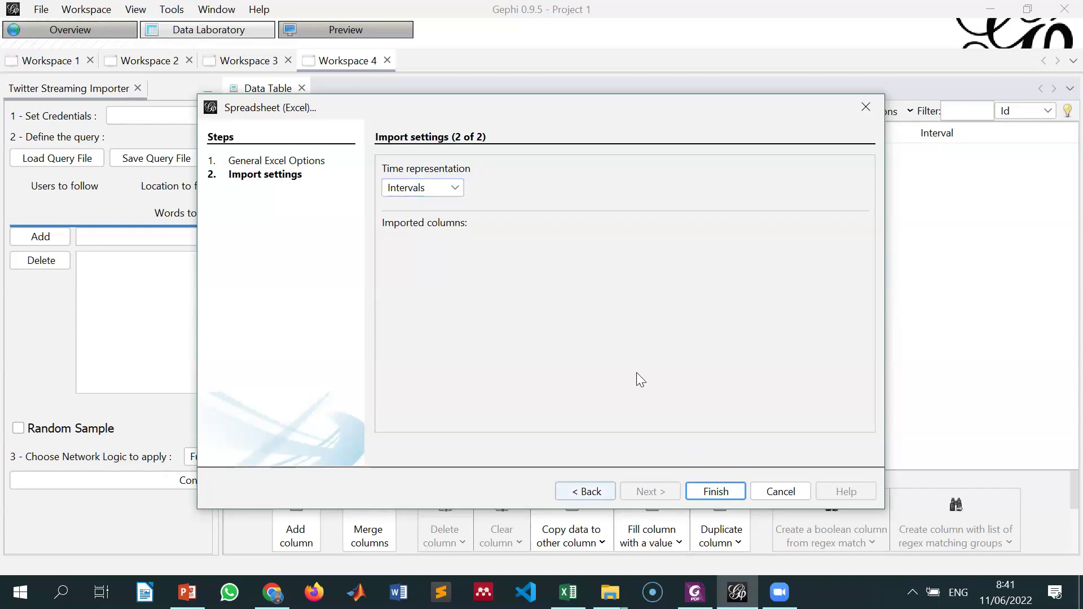
pyautogui.click(715, 491)
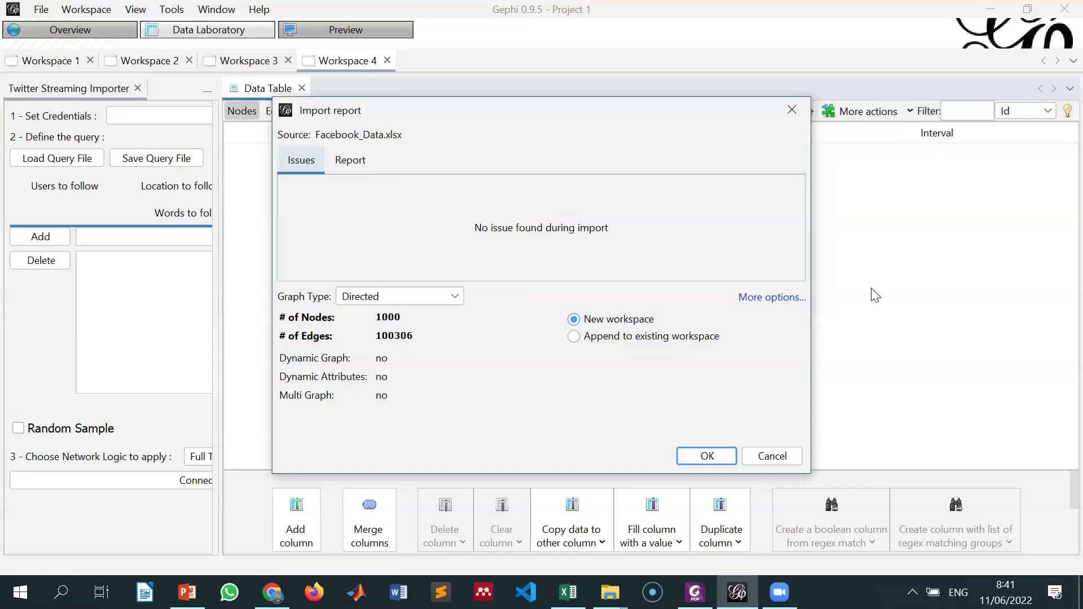
# Step: Compare the import's node and edge counts under the Directed and Undirected graph types
pyautogui.click(414, 297)
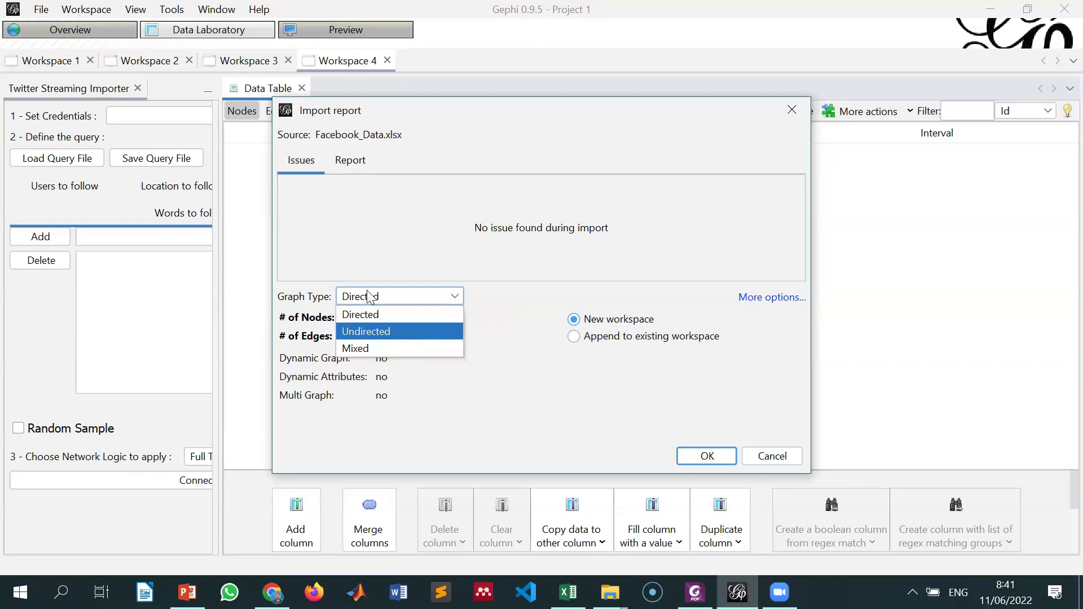
pyautogui.click(384, 330)
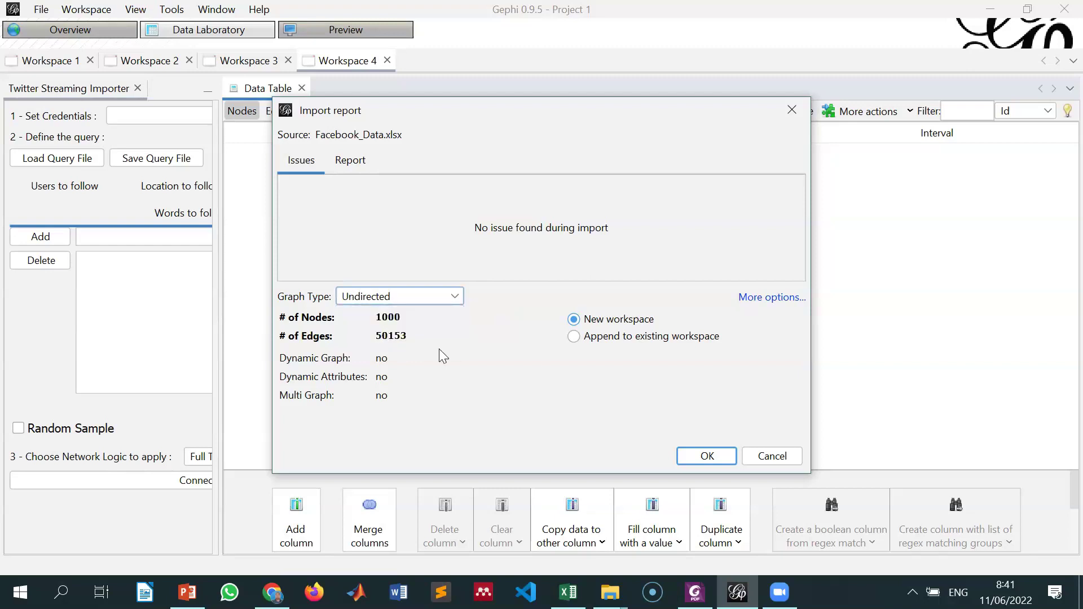
pyautogui.click(417, 299)
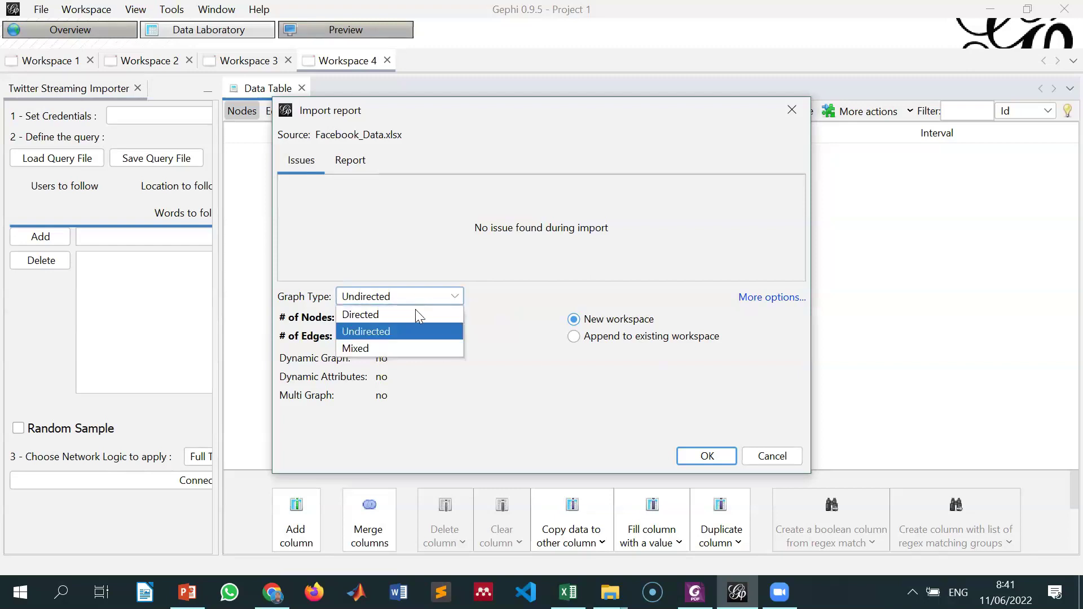
pyautogui.click(420, 312)
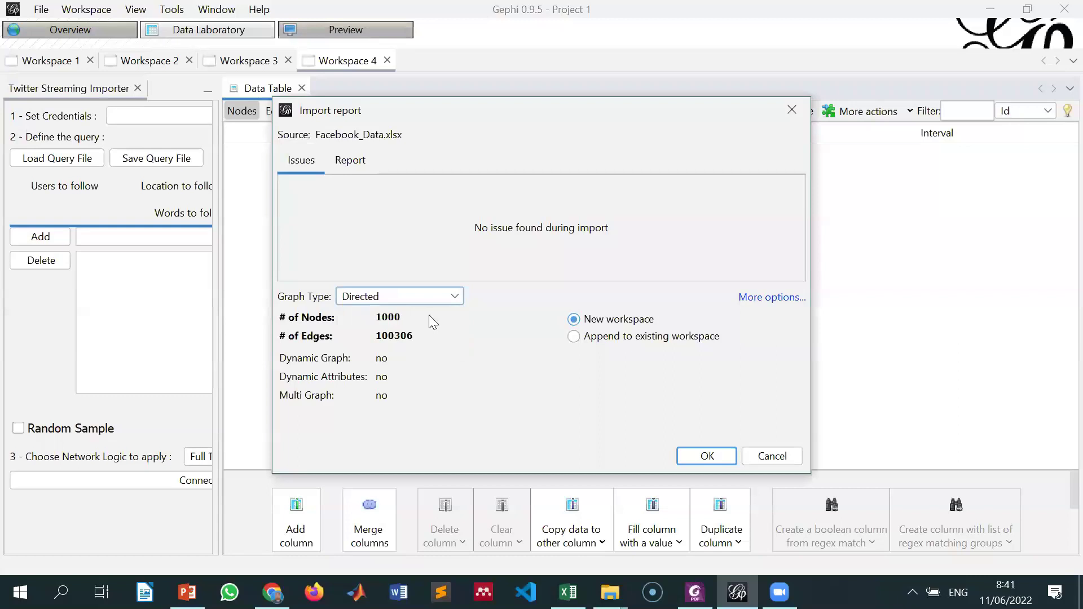
pyautogui.click(398, 300)
pyautogui.click(398, 329)
pyautogui.click(408, 297)
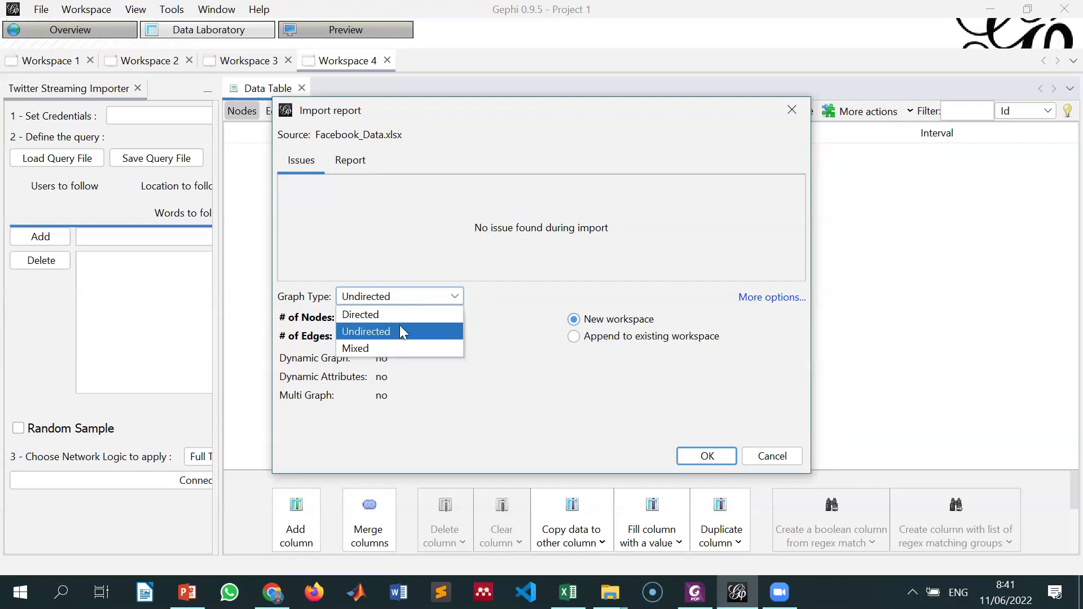
pyautogui.click(398, 314)
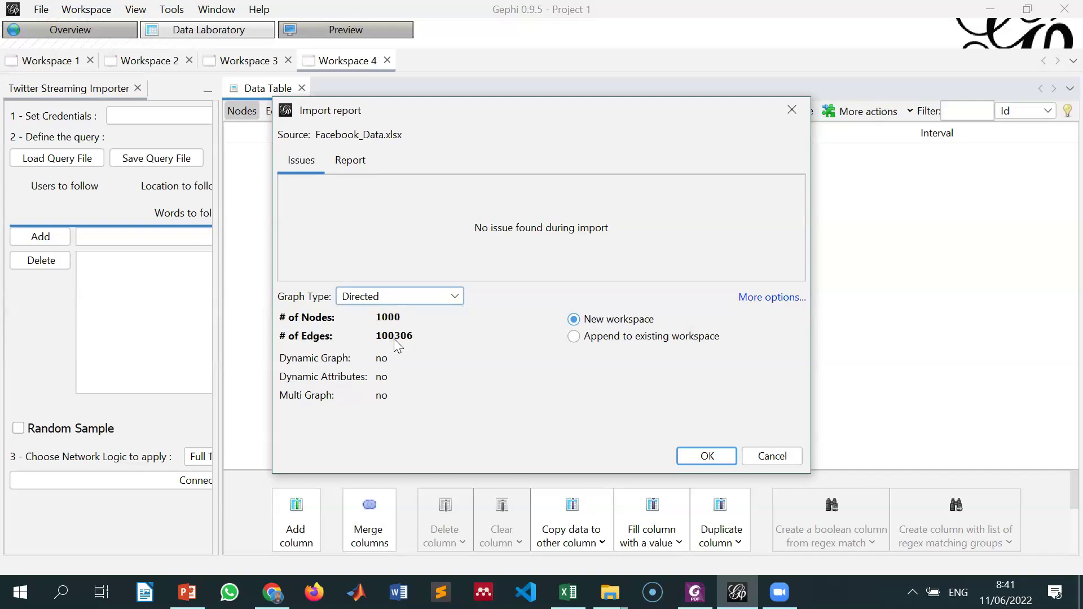
pyautogui.click(405, 304)
pyautogui.click(401, 330)
pyautogui.click(415, 296)
pyautogui.click(409, 312)
# Step: Set the graph type to Undirected and append the imported network to the existing workspace
pyautogui.click(399, 300)
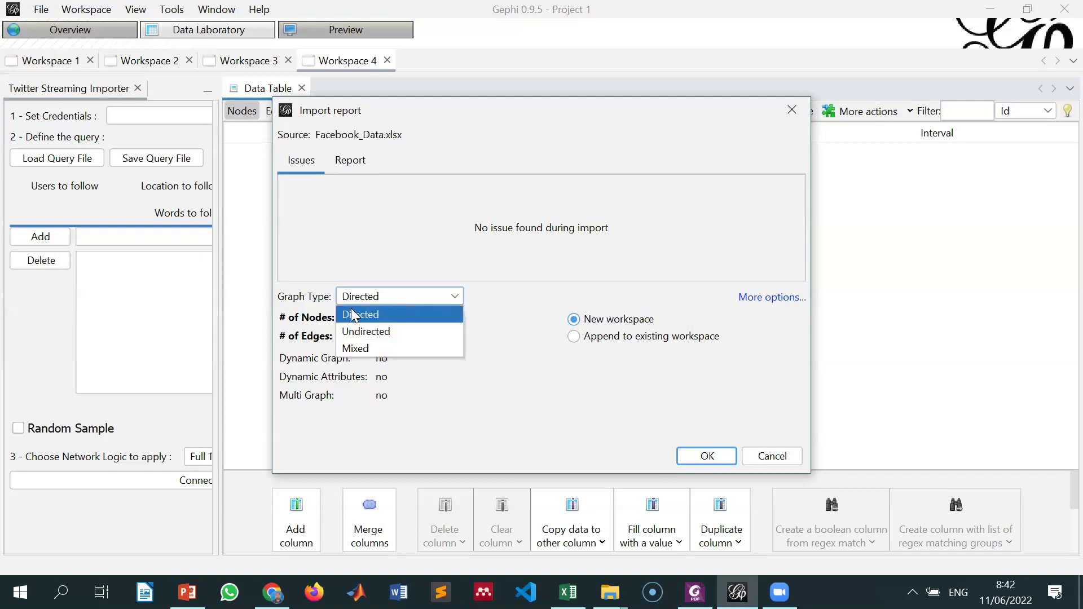
pyautogui.click(387, 333)
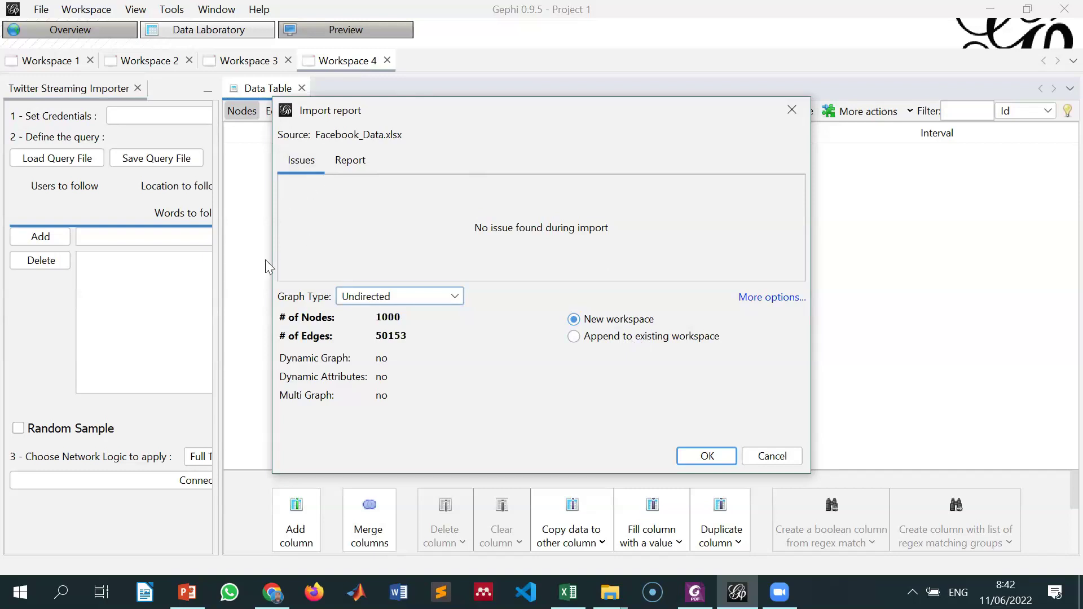
pyautogui.click(574, 337)
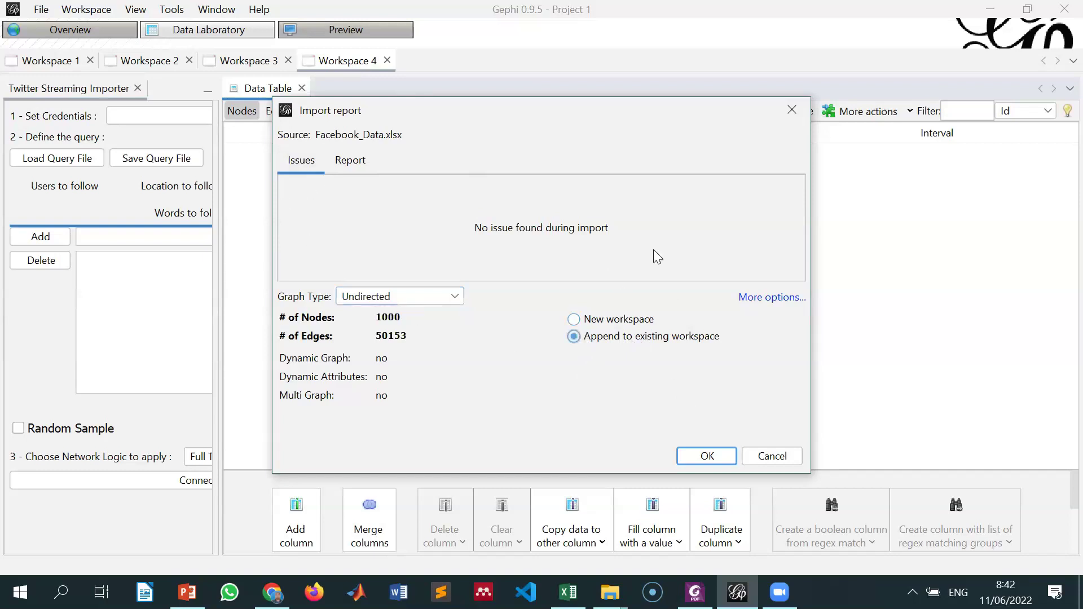
pyautogui.click(701, 457)
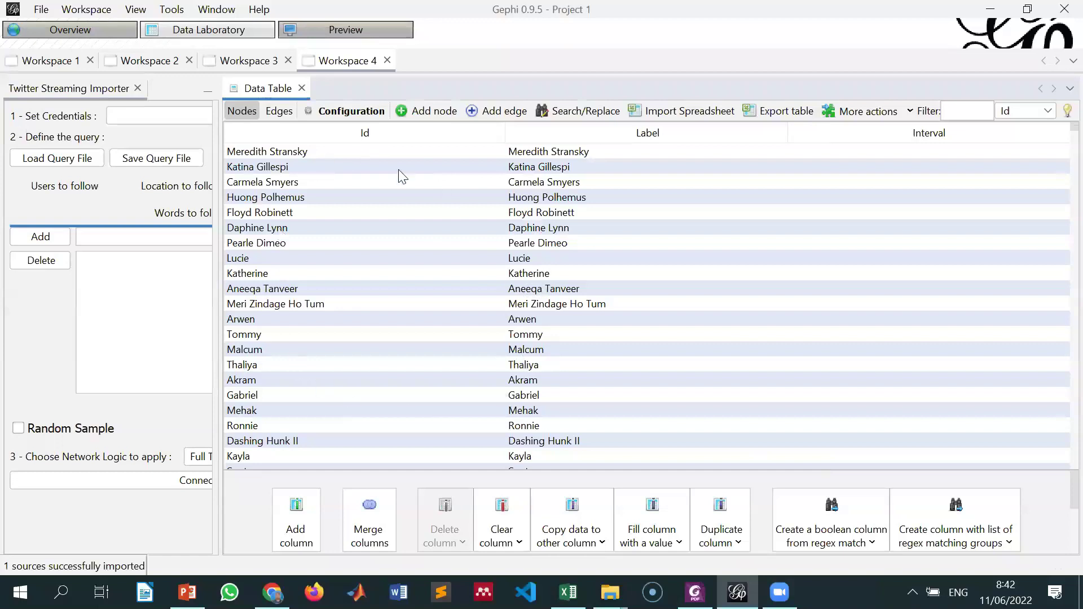
# Step: Examine the Id and Label values of the imported nodes throughout the nodes table
pyautogui.click(347, 151)
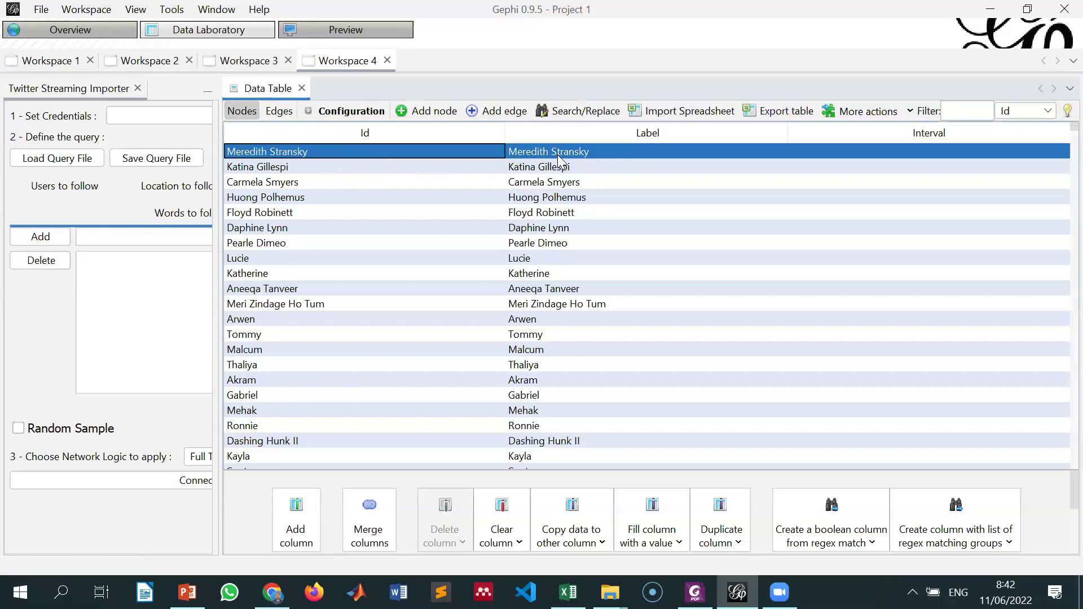
pyautogui.click(348, 160)
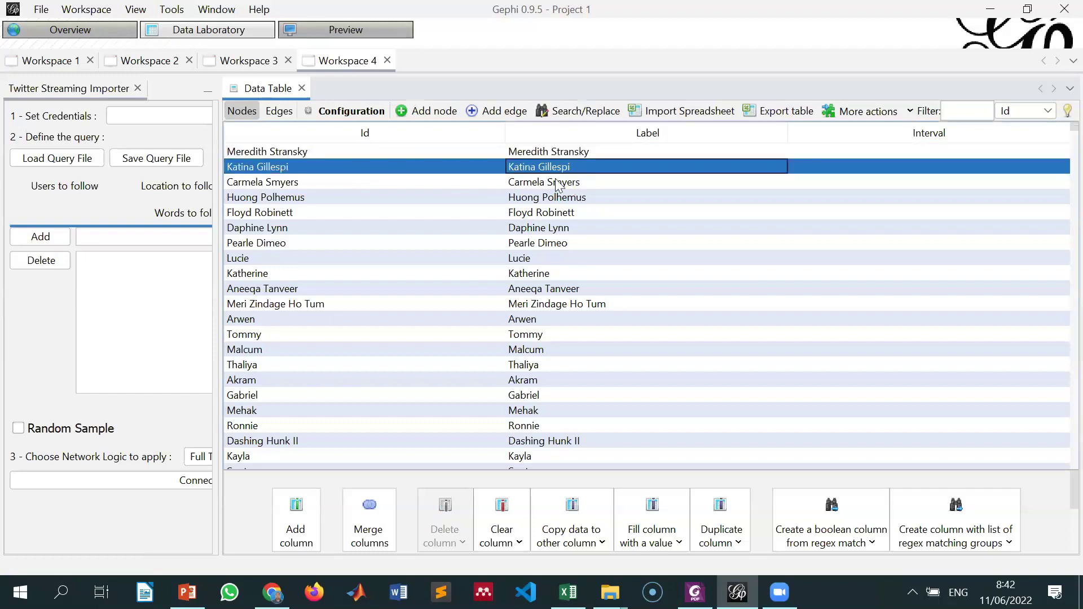
pyautogui.click(317, 179)
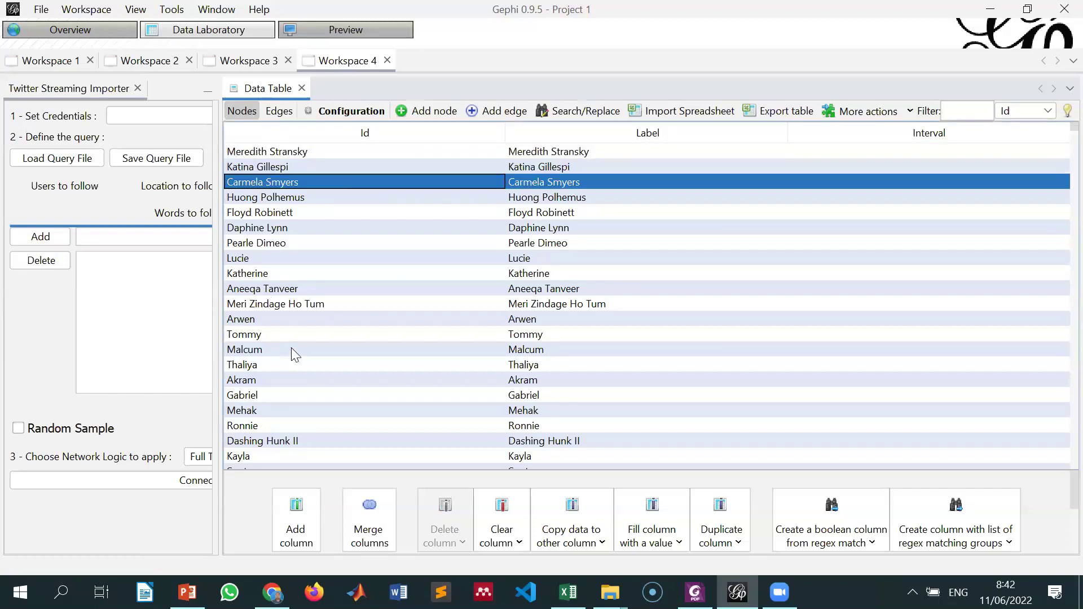
pyautogui.scroll(-7, 303, 347)
pyautogui.scroll(-6, 308, 335)
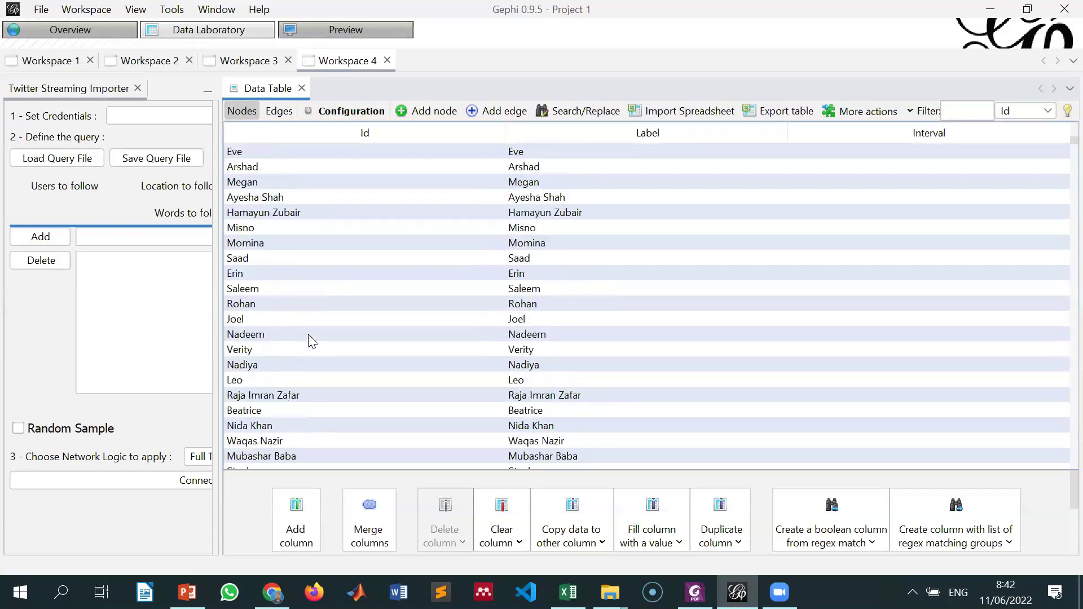
pyautogui.scroll(-1, 308, 335)
pyautogui.scroll(-4, 308, 334)
pyautogui.scroll(11, 303, 330)
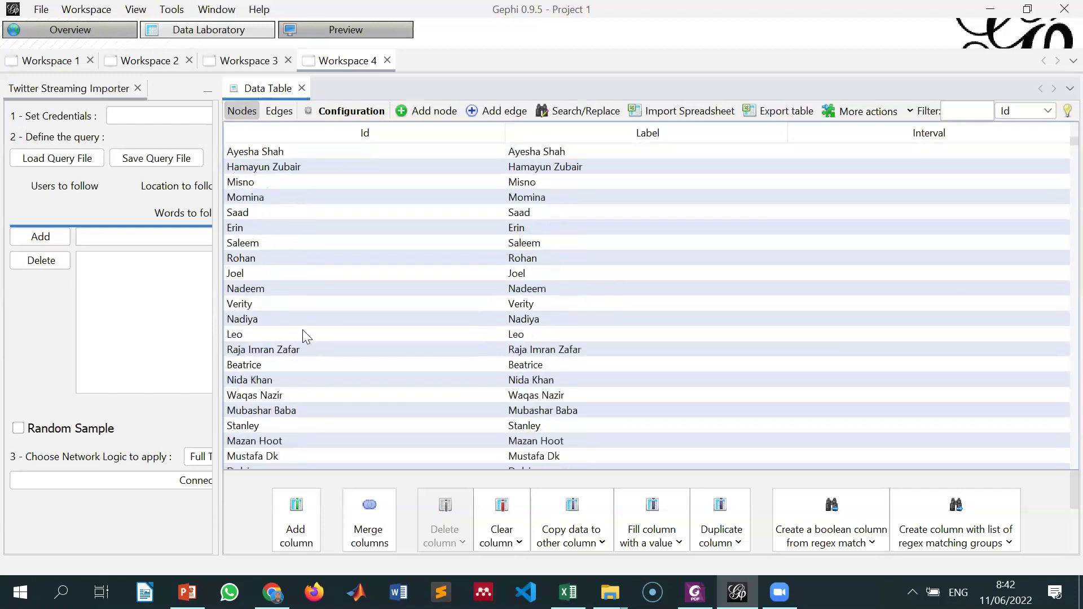
pyautogui.click(270, 168)
pyautogui.click(272, 199)
pyautogui.click(326, 306)
pyautogui.scroll(-3, 343, 249)
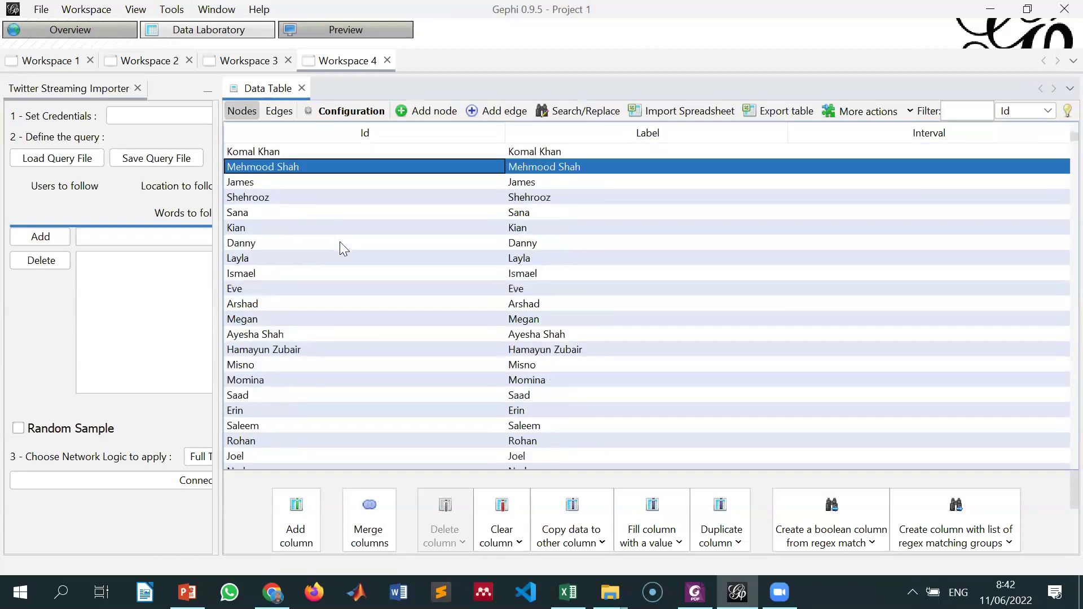
pyautogui.scroll(-4, 343, 245)
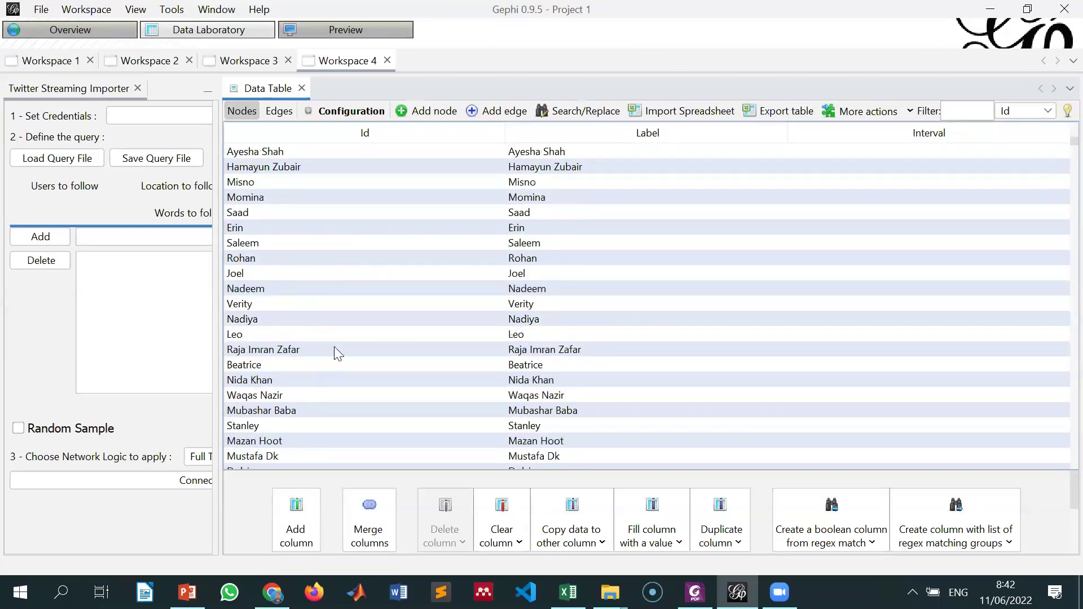
pyautogui.scroll(-8, 334, 355)
# Step: Examine the source, target, type and weight of the connections in the edges table, and return to the nodes table
pyautogui.click(278, 111)
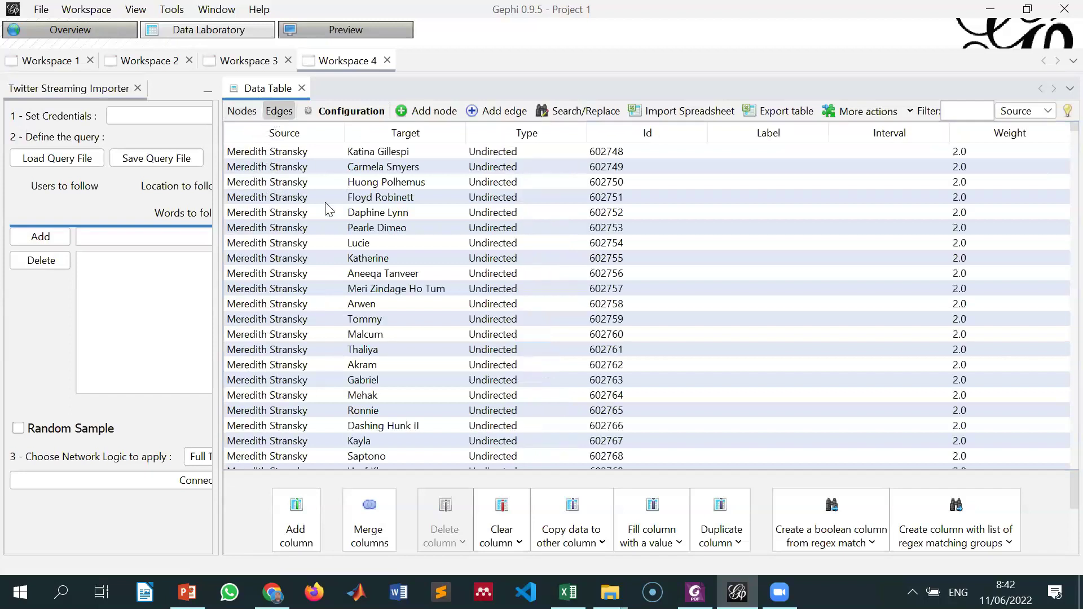
pyautogui.click(268, 152)
pyautogui.click(419, 150)
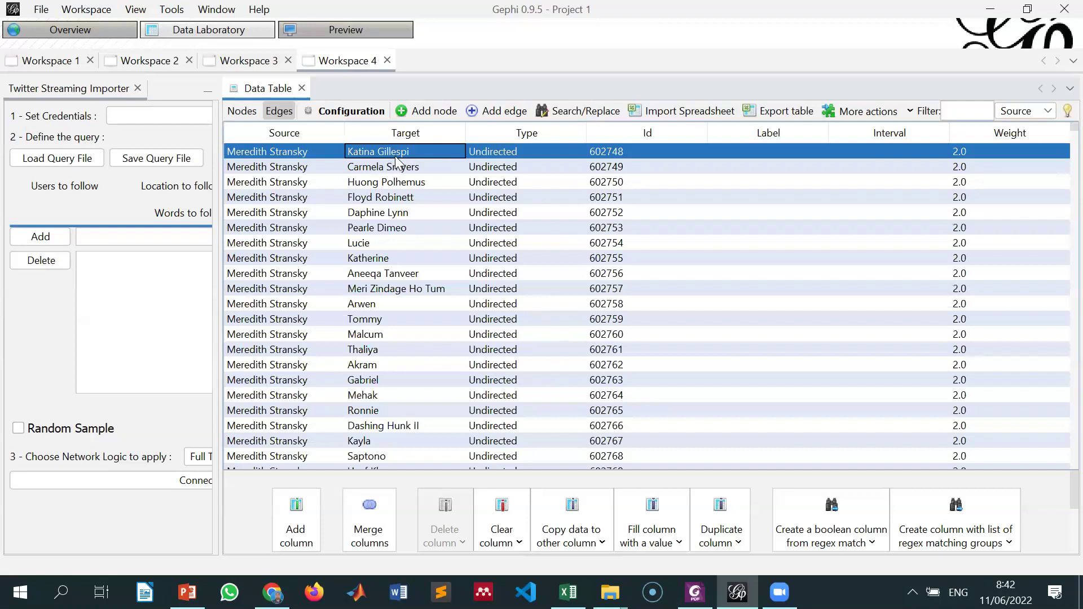
pyautogui.click(271, 168)
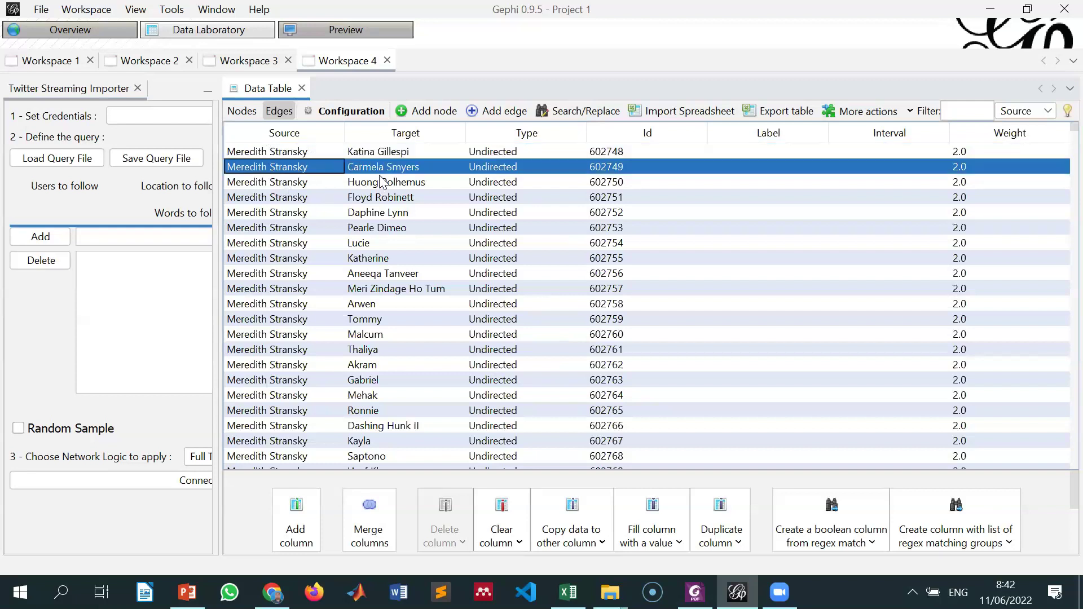
pyautogui.click(296, 183)
pyautogui.scroll(-8, 337, 289)
pyautogui.scroll(8, 342, 291)
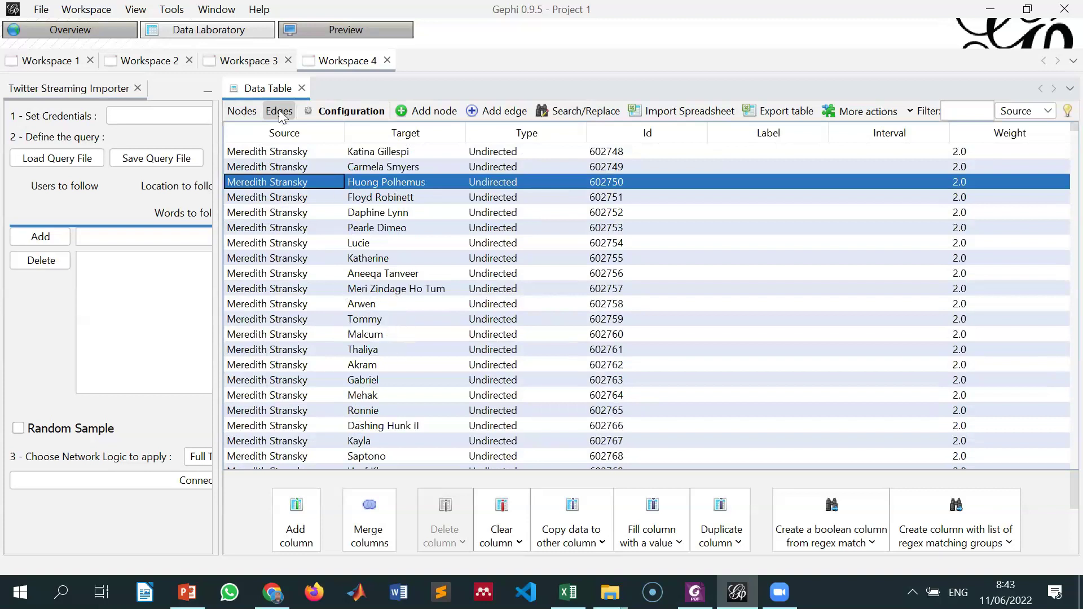
pyautogui.click(242, 112)
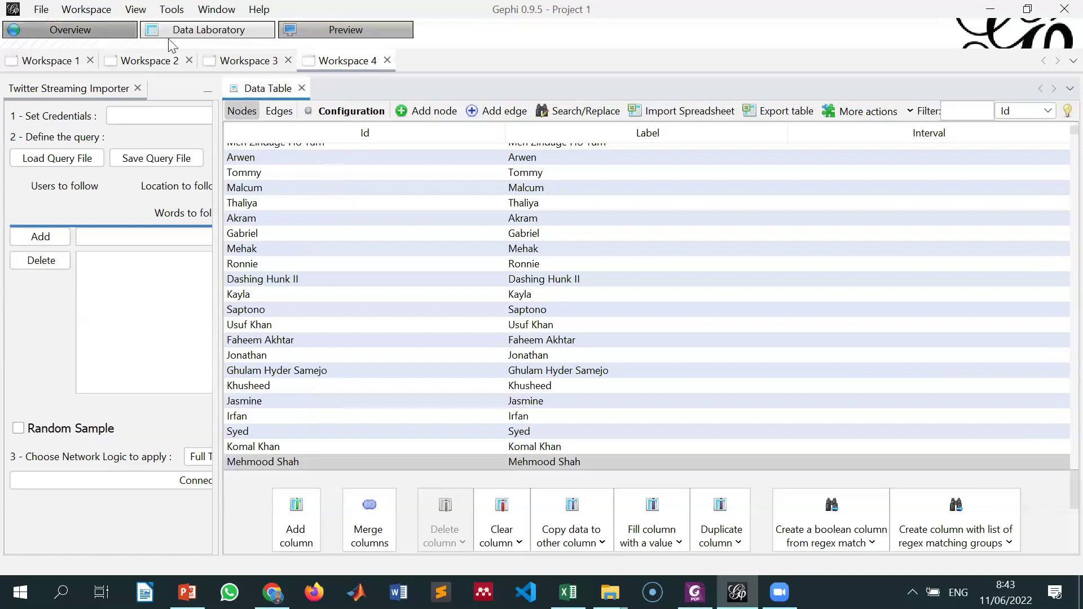
# Step: Display the imported network in the overview and inspect how its nodes and edges are drawn
pyautogui.click(85, 31)
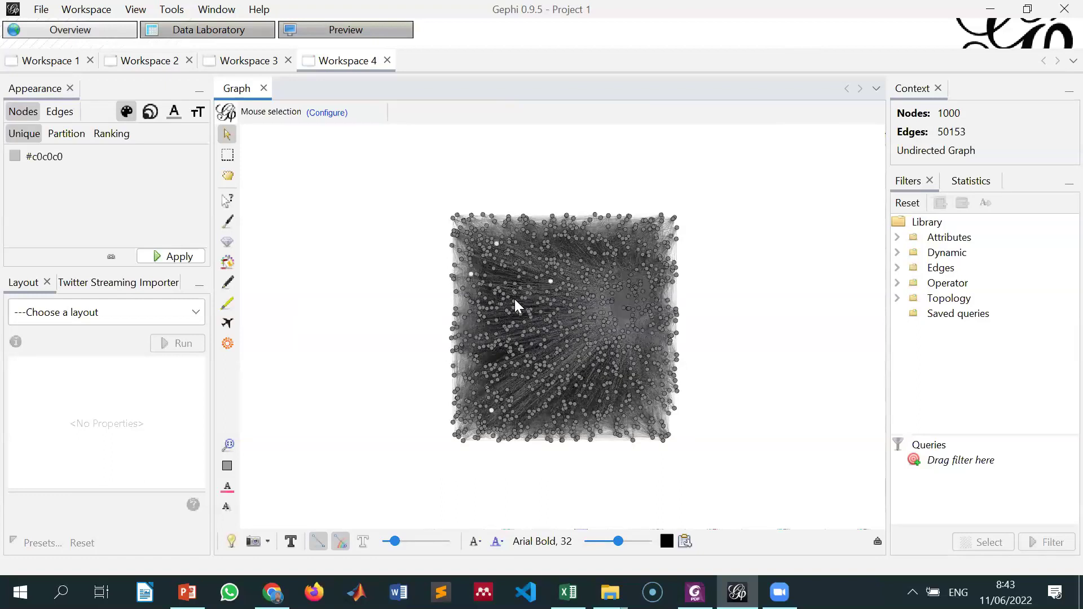
pyautogui.click(680, 433)
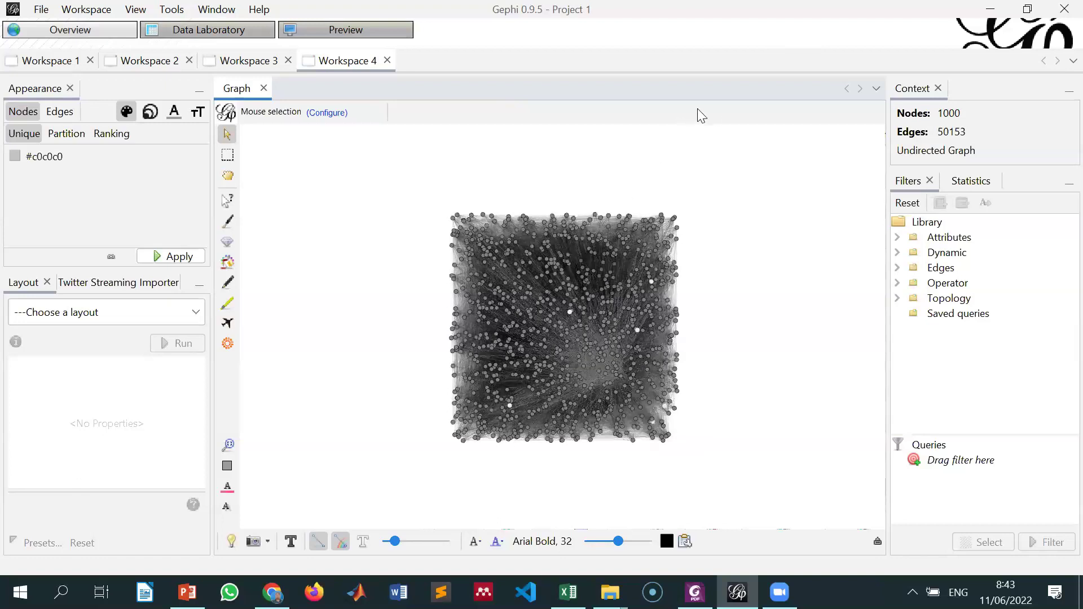
pyautogui.click(672, 126)
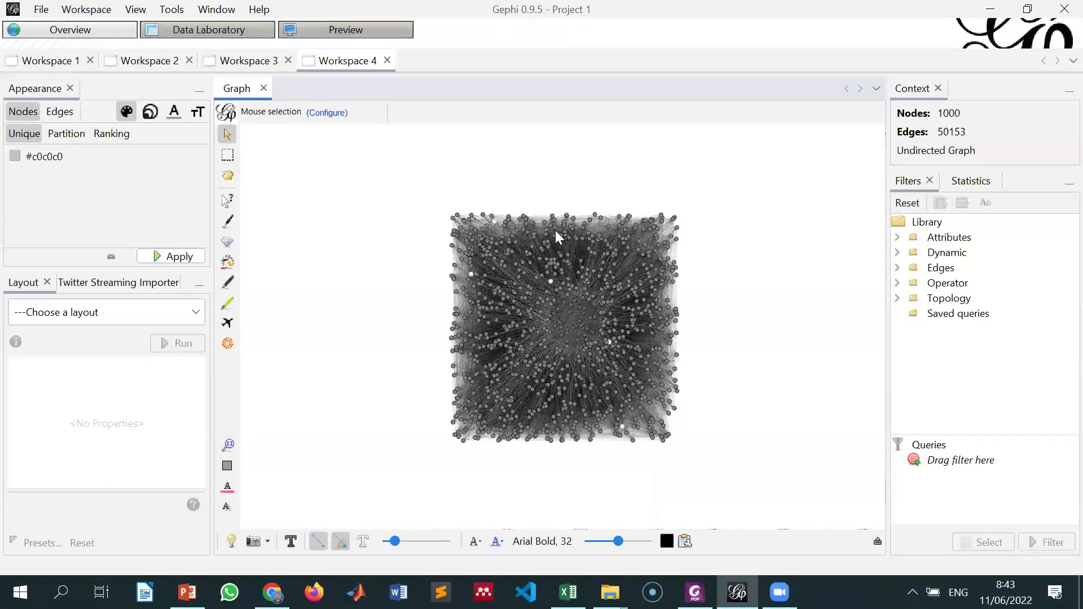
pyautogui.click(479, 198)
pyautogui.click(772, 279)
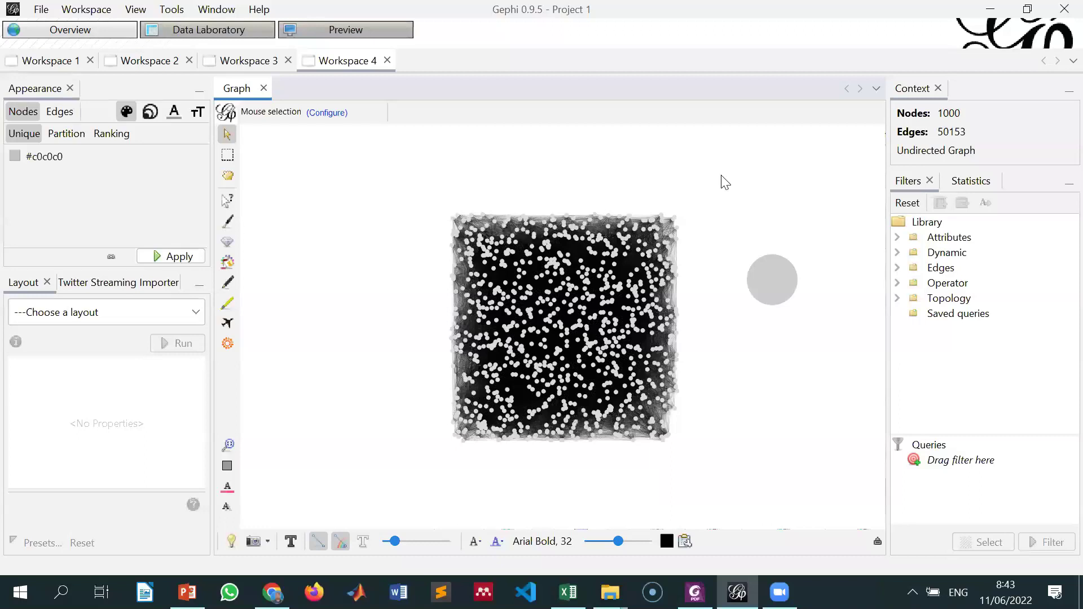
pyautogui.click(241, 186)
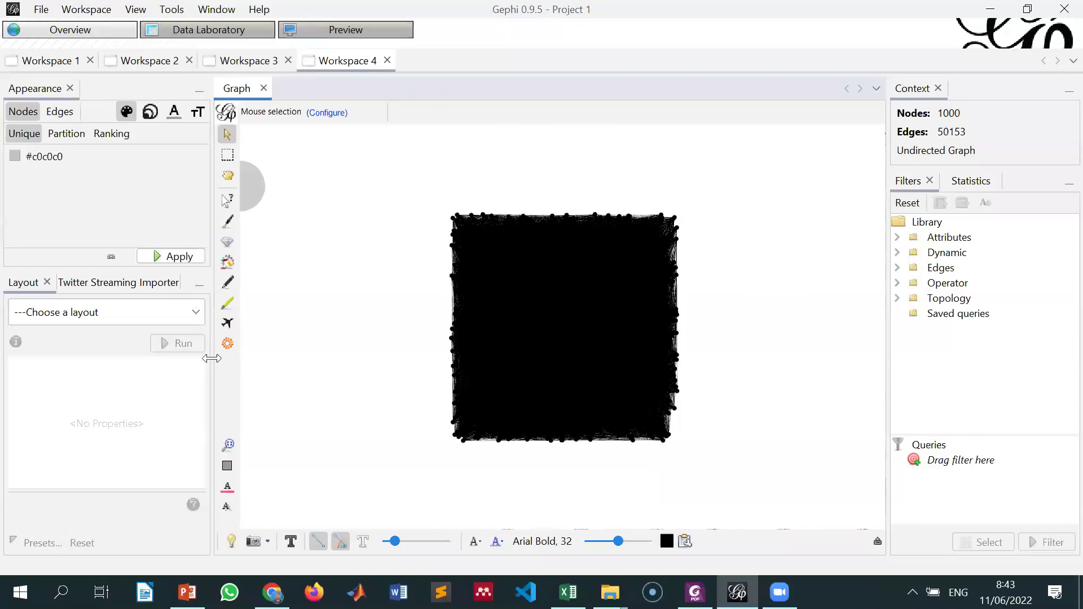
# Step: Run the Force Atlas layout on the network graph and stop it after the nodes have rearranged
pyautogui.click(195, 313)
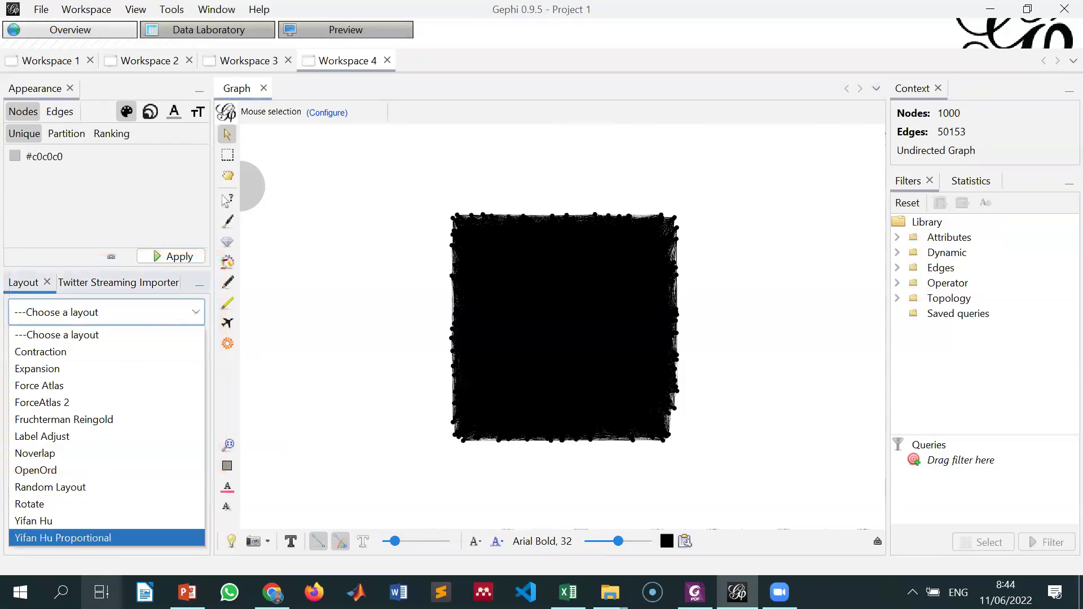
pyautogui.click(76, 385)
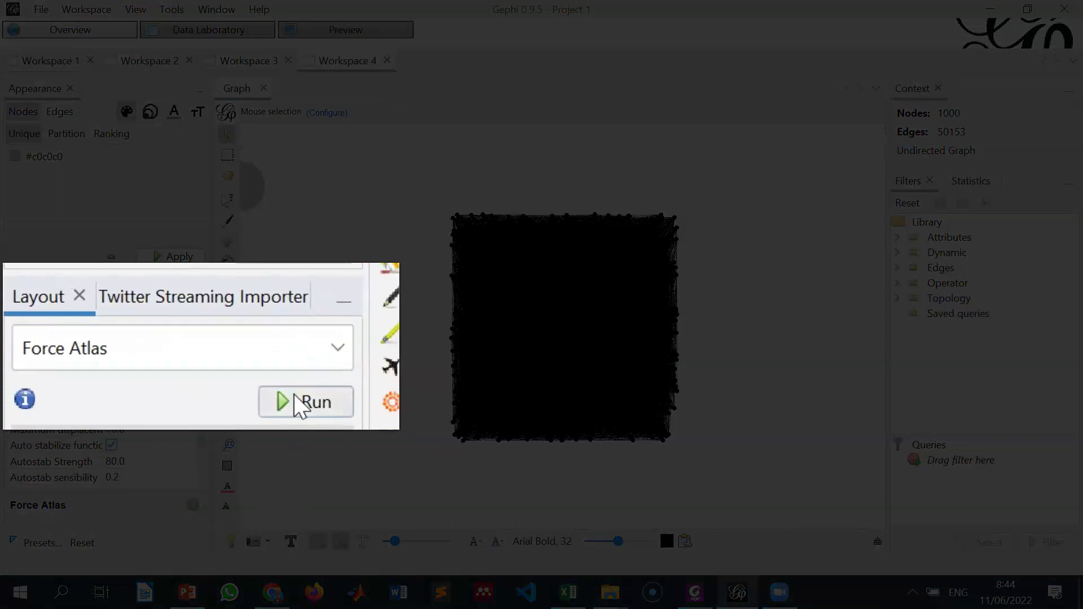
pyautogui.click(301, 402)
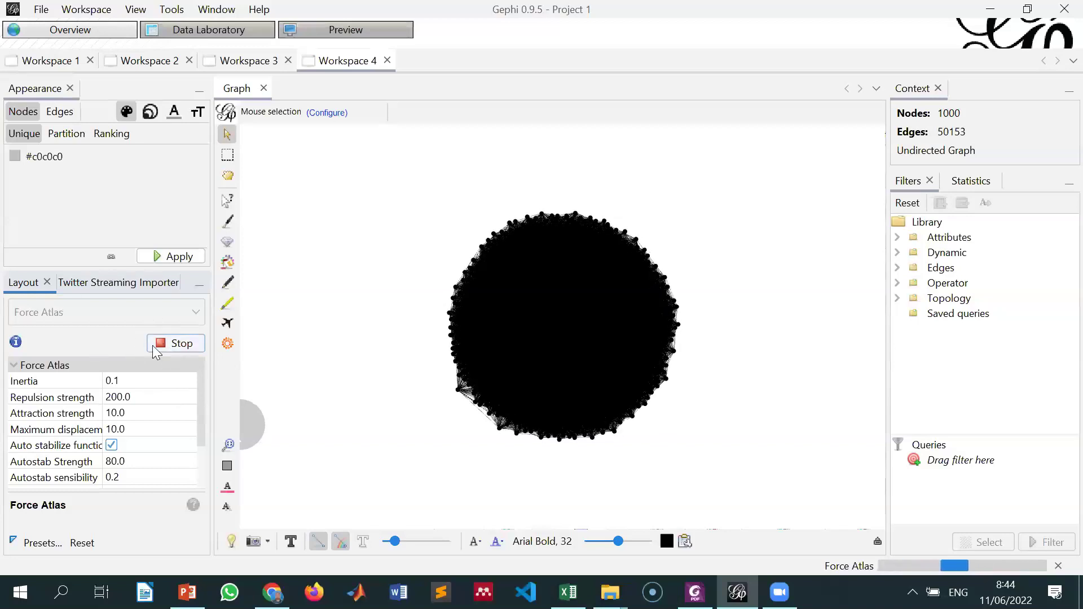
pyautogui.click(175, 345)
# Step: Run the Fruchterman Reingold layout on the network graph with its default settings
pyautogui.click(169, 320)
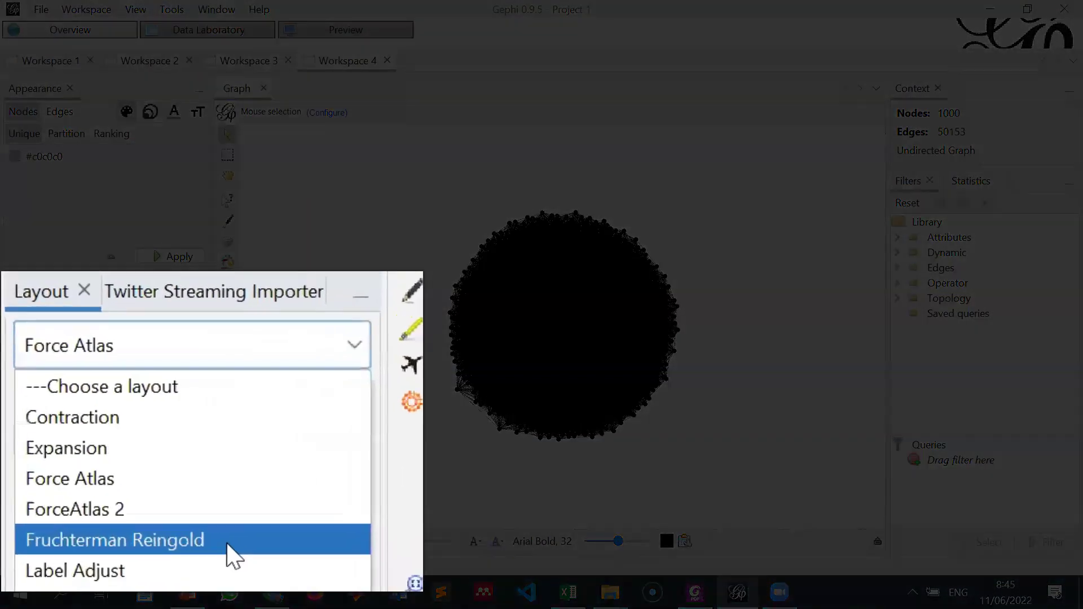
pyautogui.click(229, 545)
pyautogui.click(304, 401)
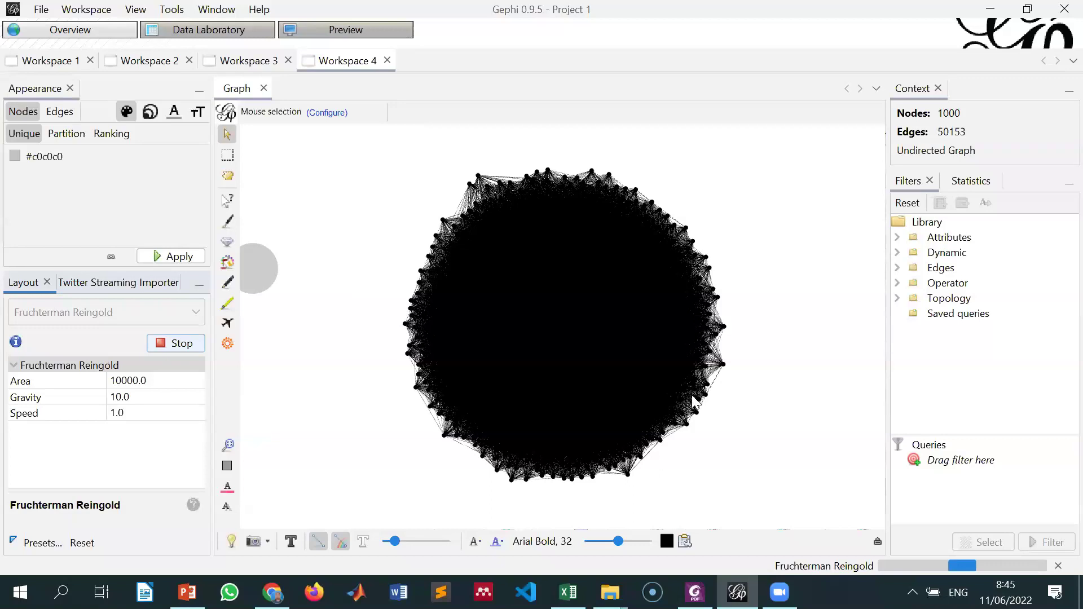
pyautogui.click(805, 241)
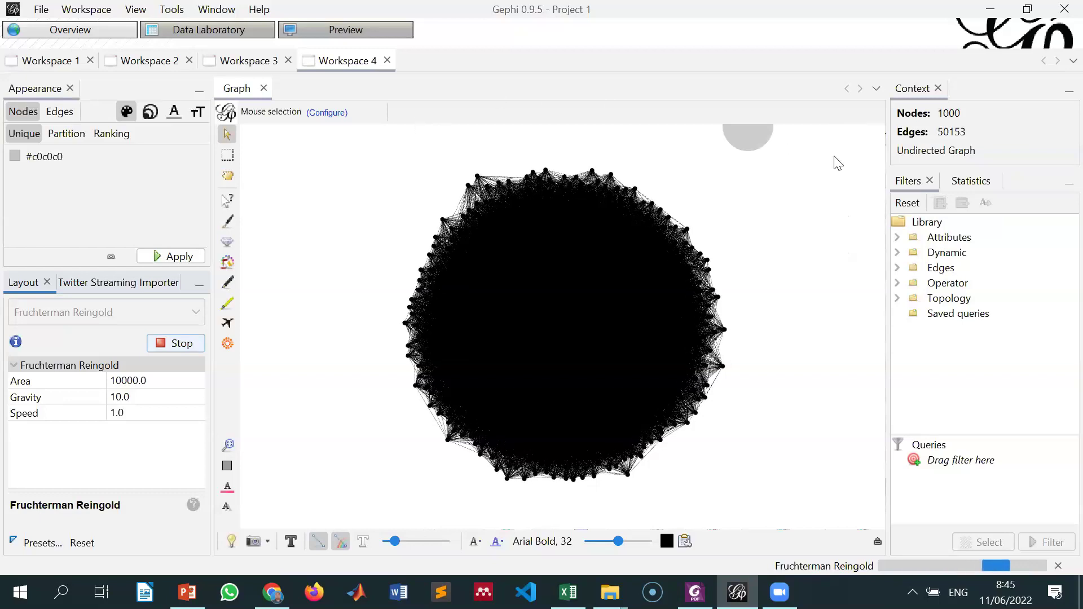
# Step: Calculate the network's Average Degree, review the degree distribution report and close it
pyautogui.click(973, 182)
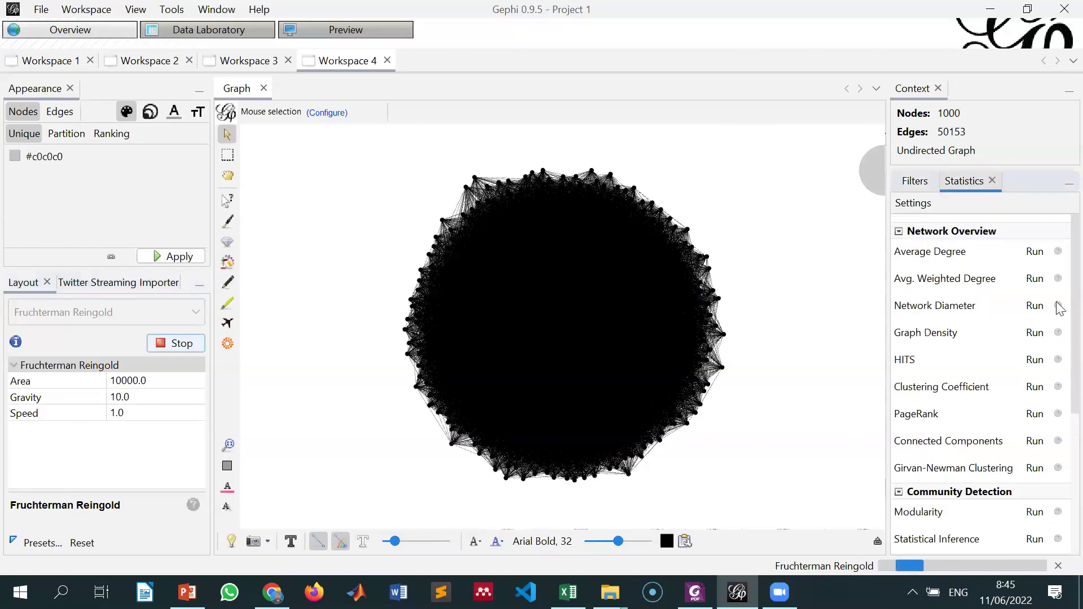
pyautogui.scroll(-1, 1059, 359)
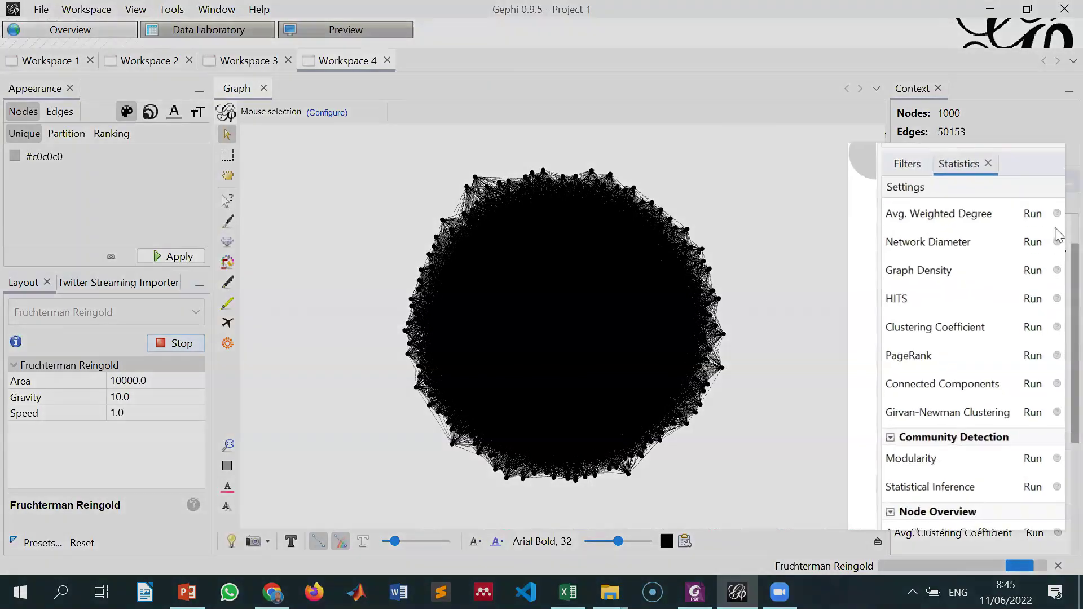
pyautogui.scroll(1, 914, 215)
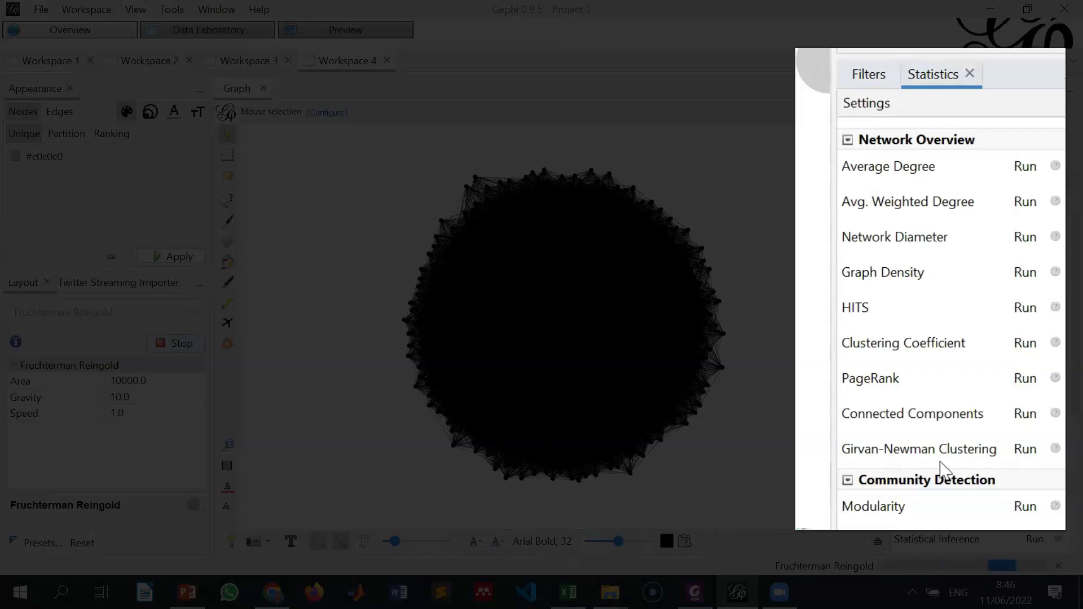
pyautogui.click(1025, 379)
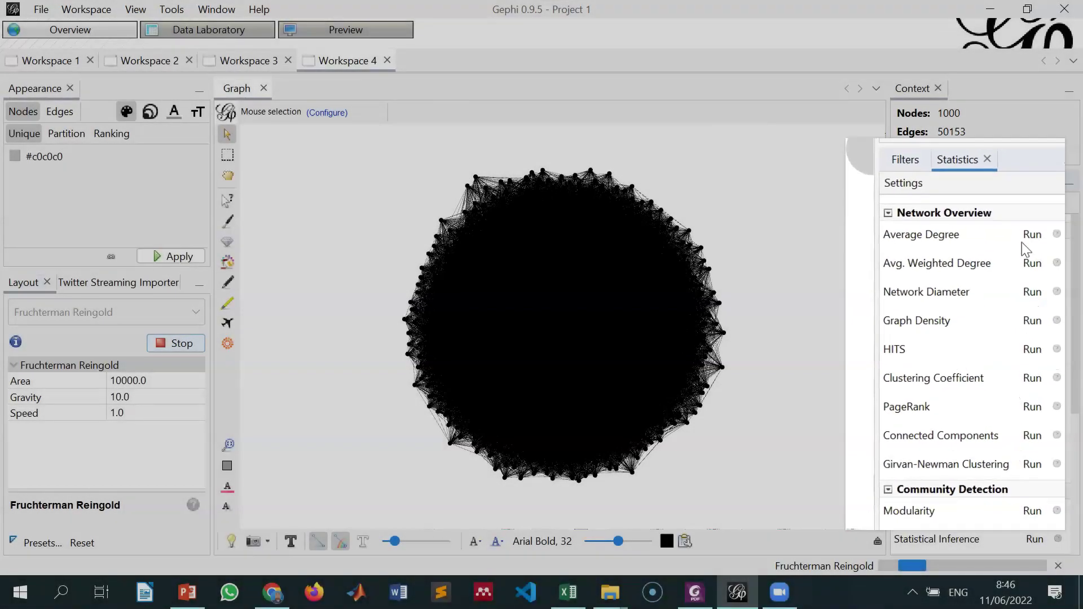
pyautogui.click(1034, 251)
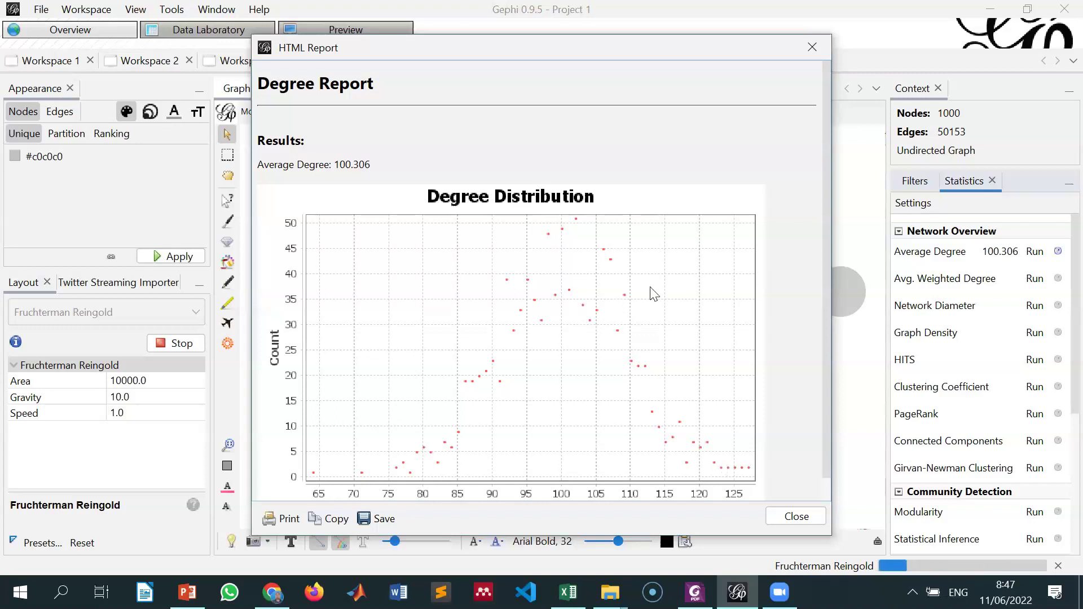
pyautogui.scroll(-1, 824, 341)
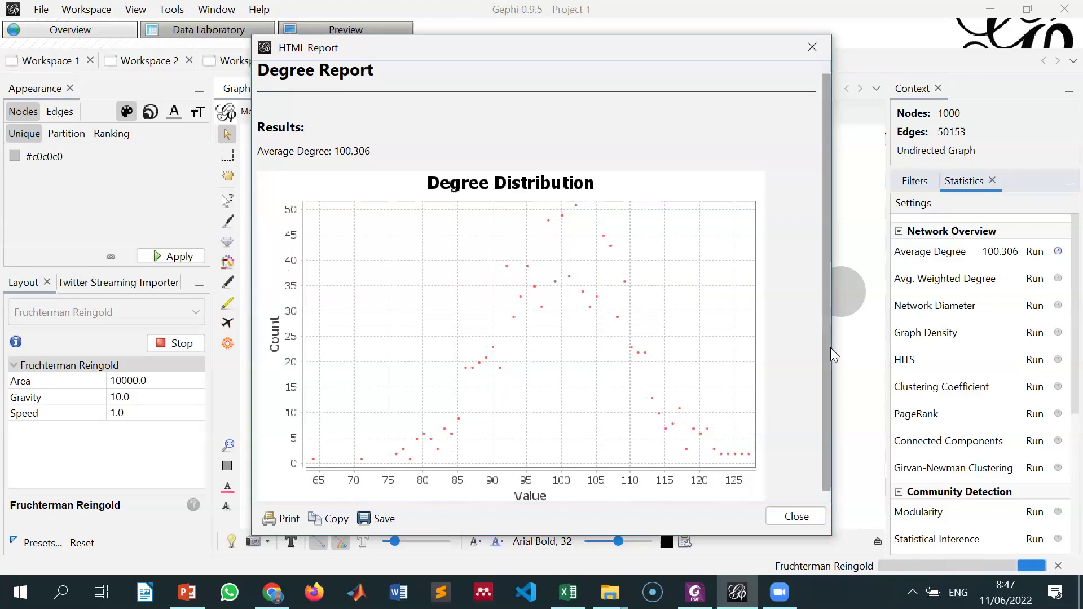
pyautogui.scroll(-1, 700, 420)
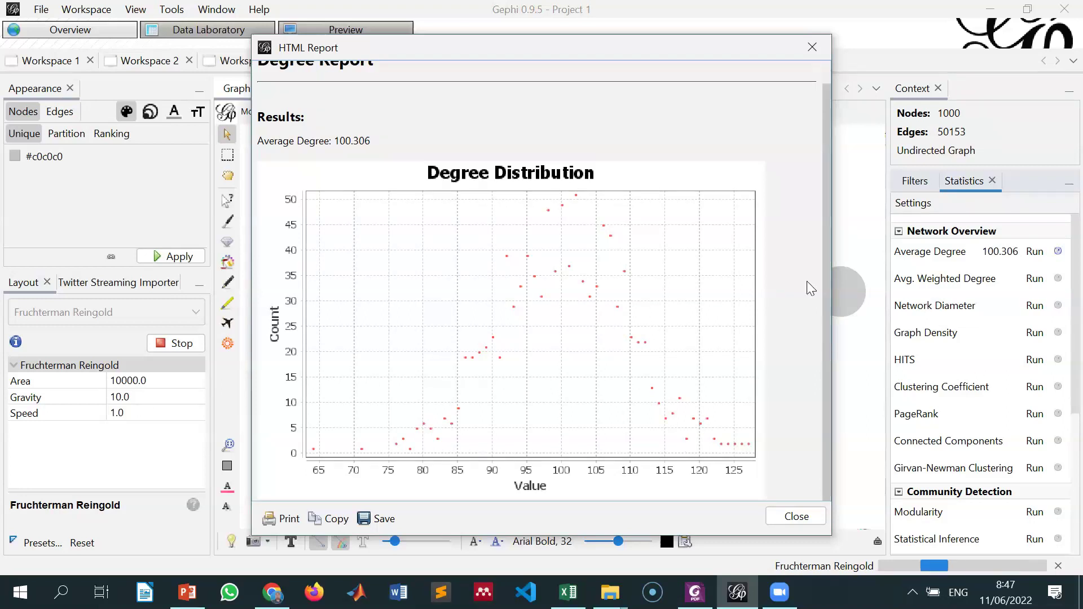
pyautogui.scroll(1, 534, 270)
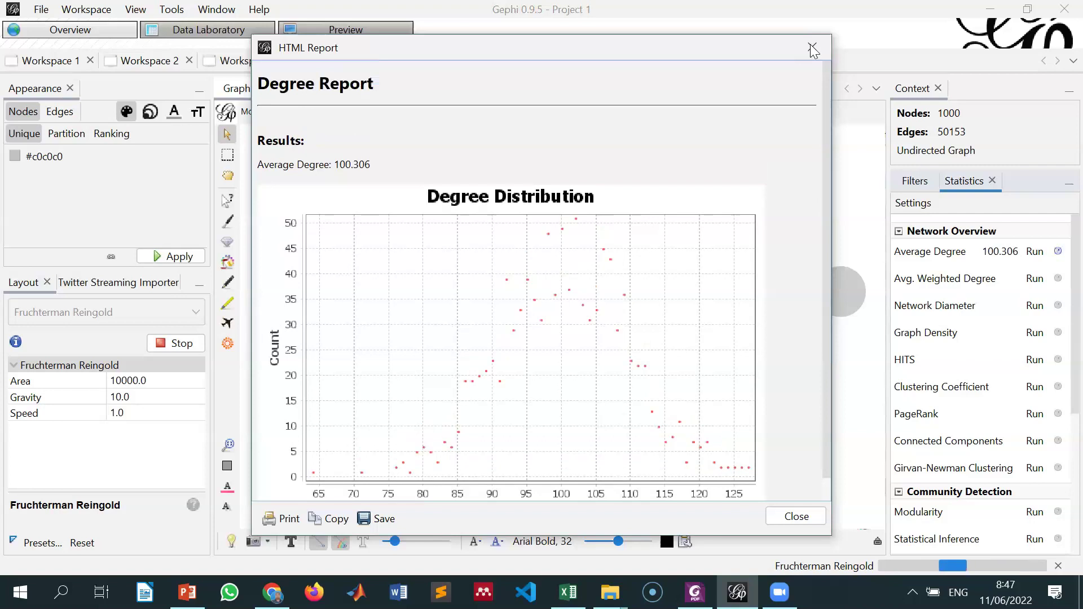
pyautogui.press('Escape')
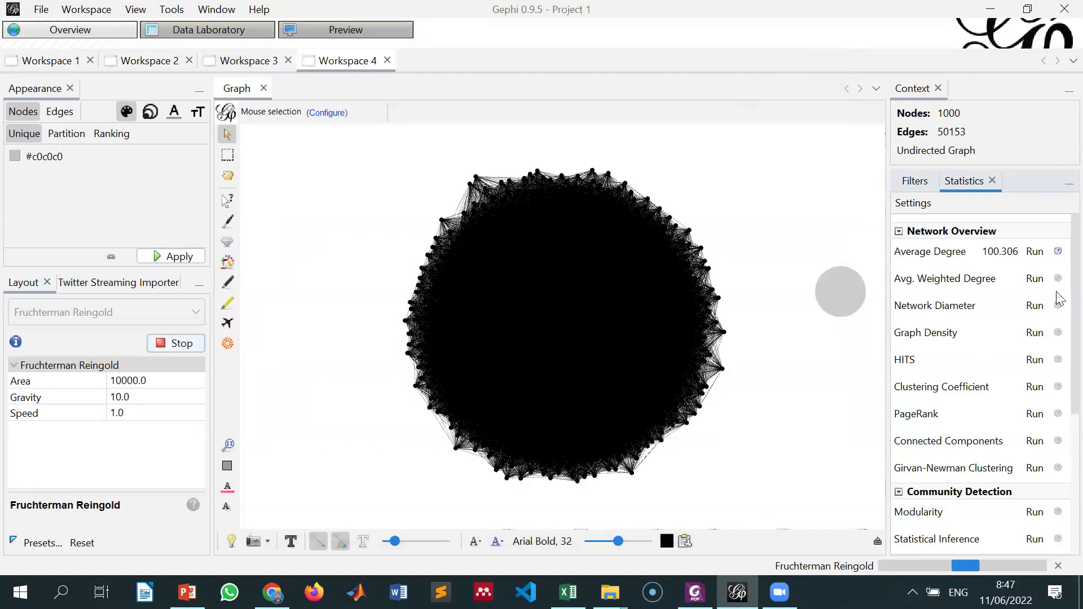
# Step: Examine the Degree values of the first few nodes in the Data Laboratory's nodes table
pyautogui.click(192, 33)
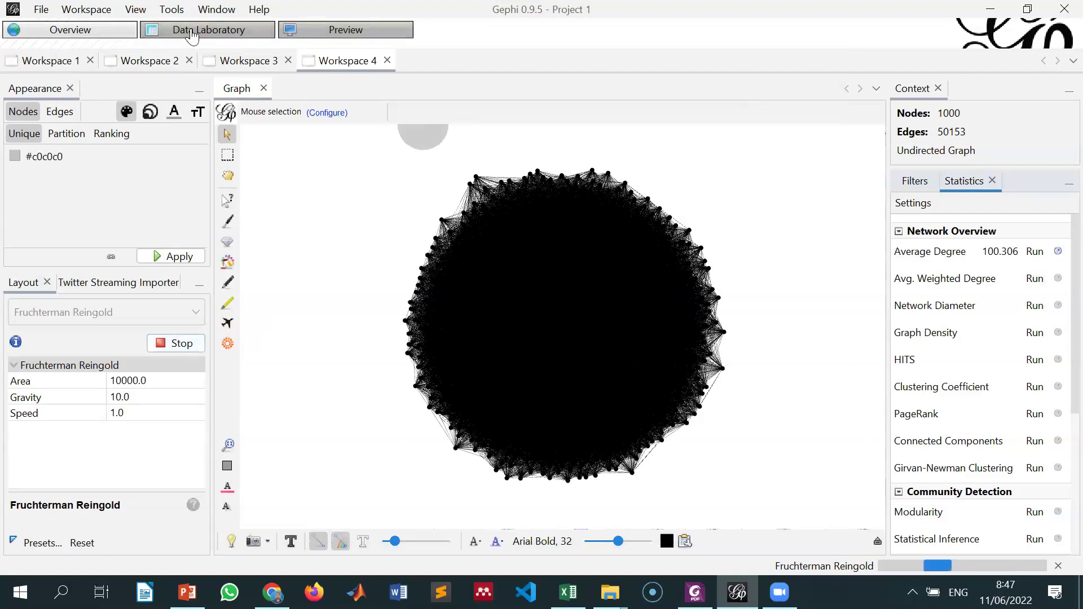
pyautogui.scroll(3, 966, 221)
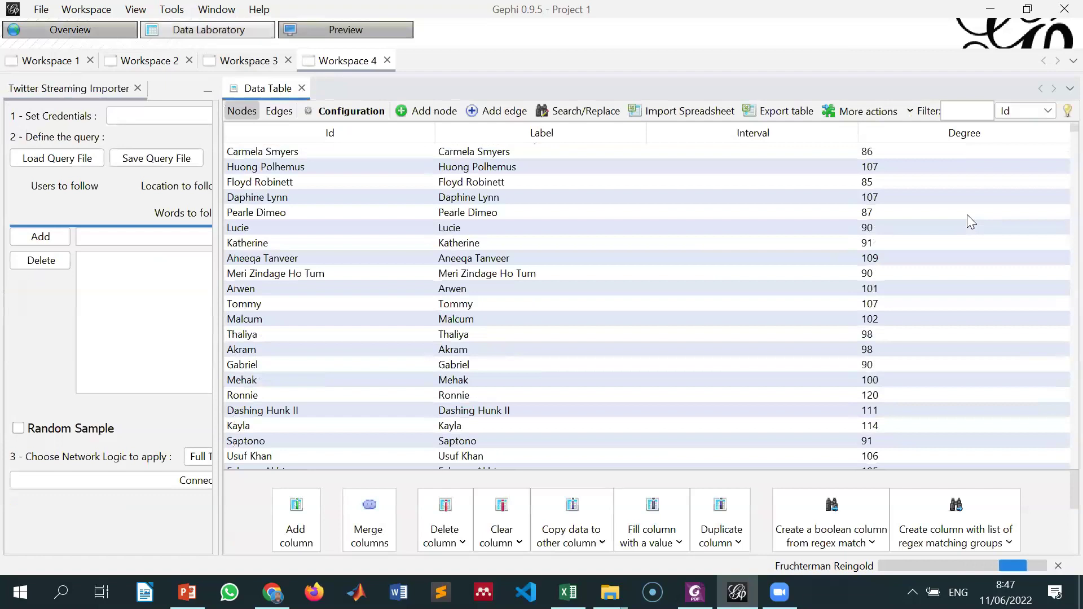
pyautogui.scroll(1, 968, 220)
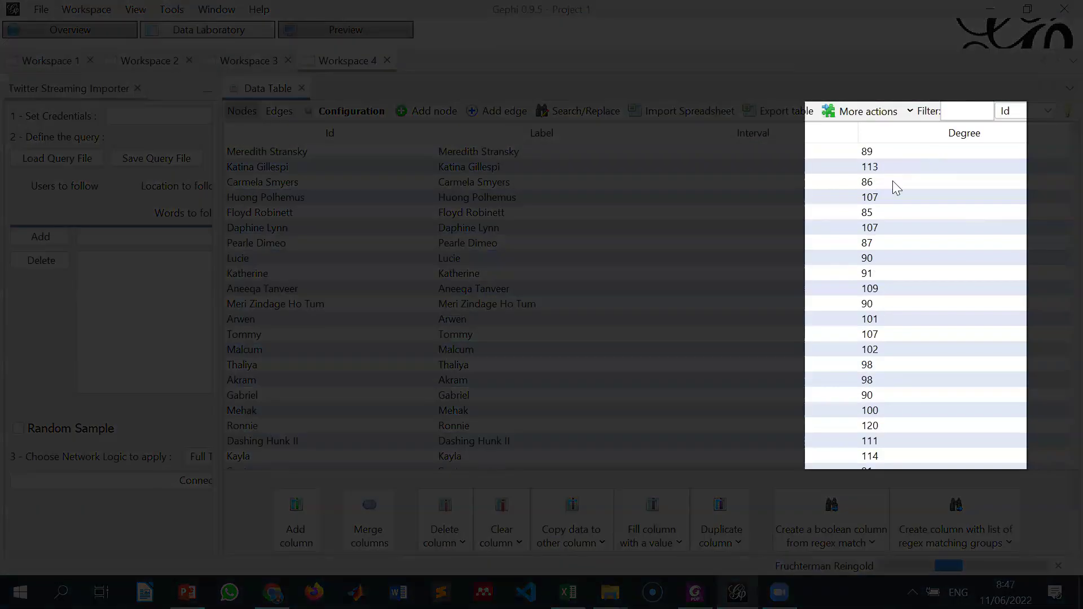
pyautogui.click(894, 179)
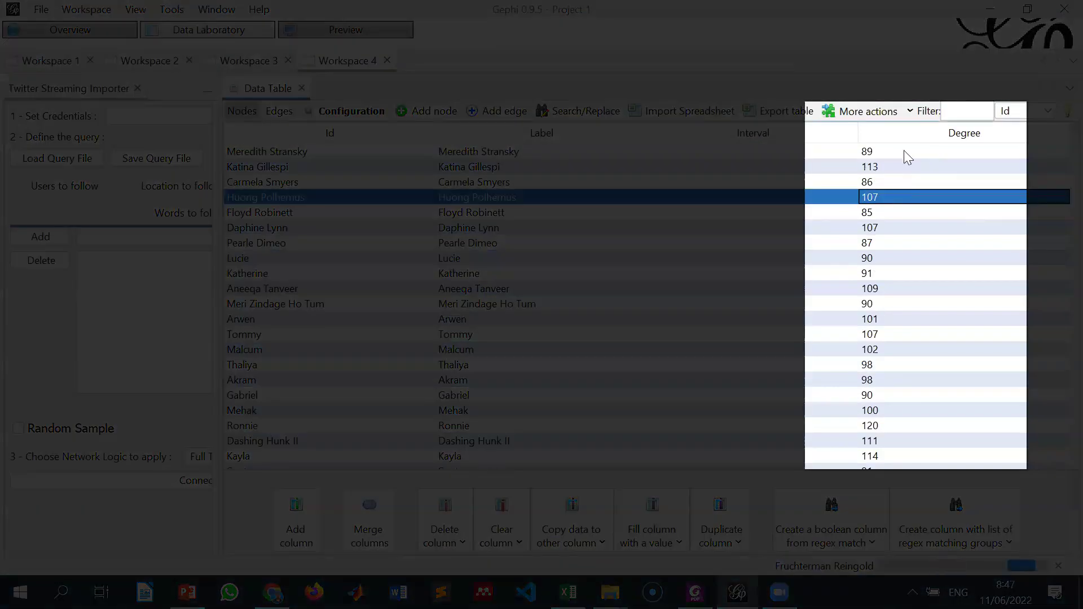
pyautogui.press('Up')
pyautogui.press('Up')
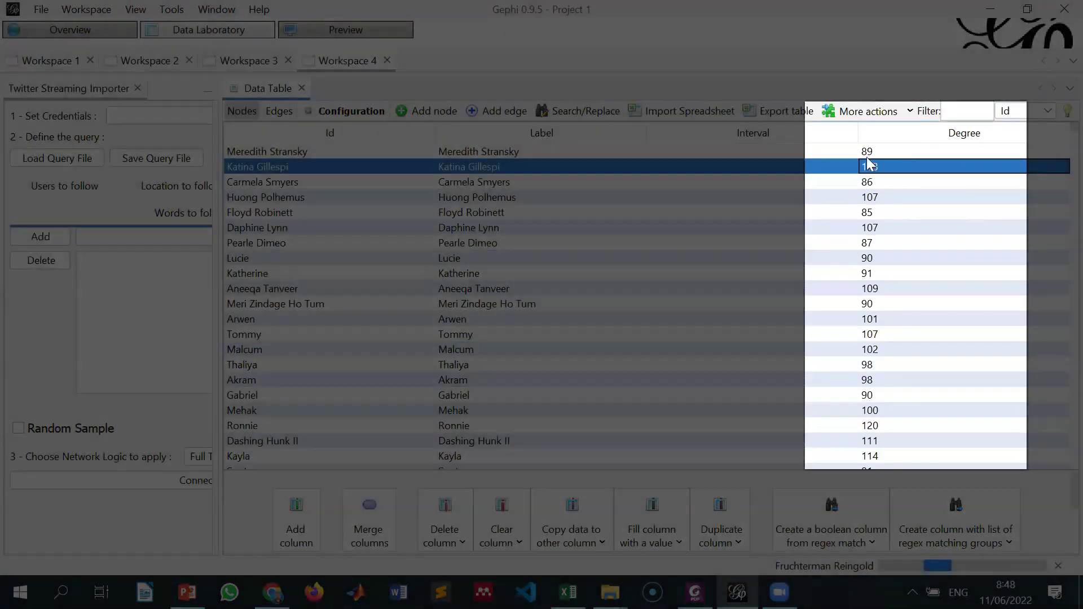
pyautogui.press('Up')
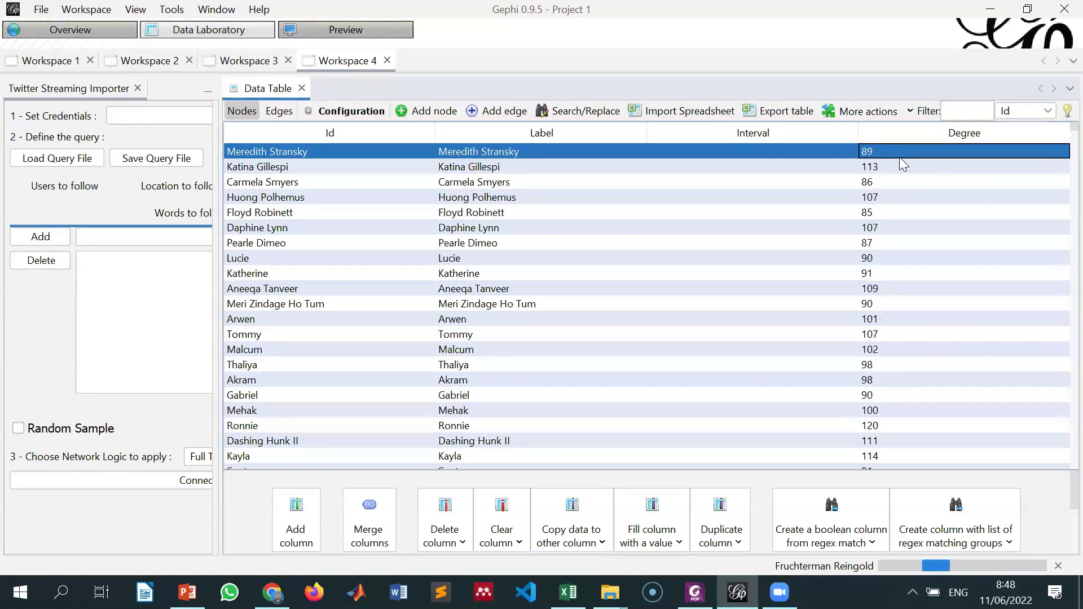
pyautogui.click(892, 172)
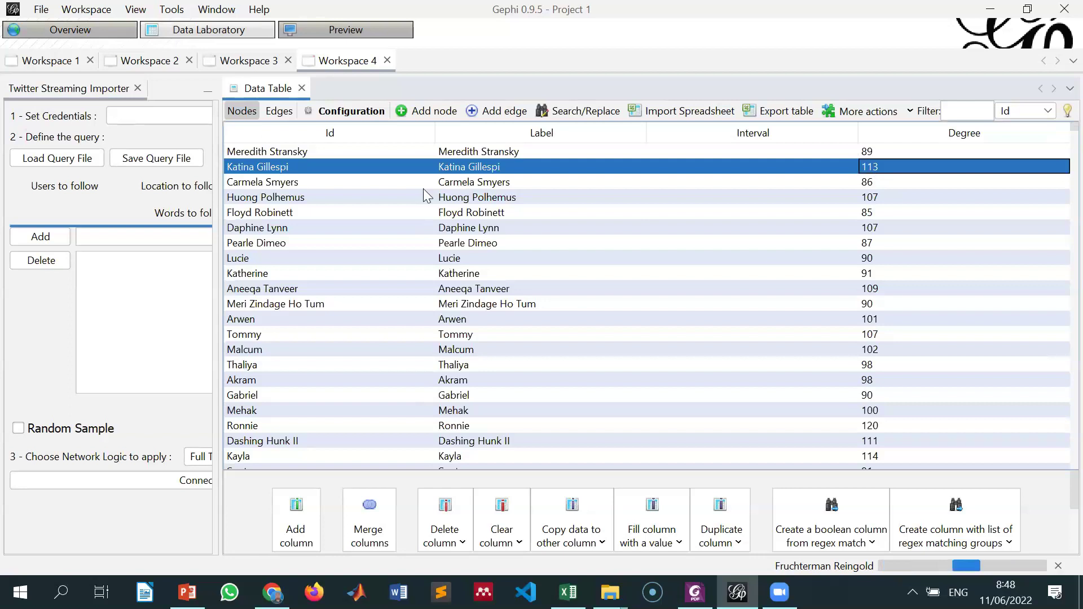
# Step: Calculate the network's Avg. Weighted Degree from the overview and close its report
pyautogui.click(70, 34)
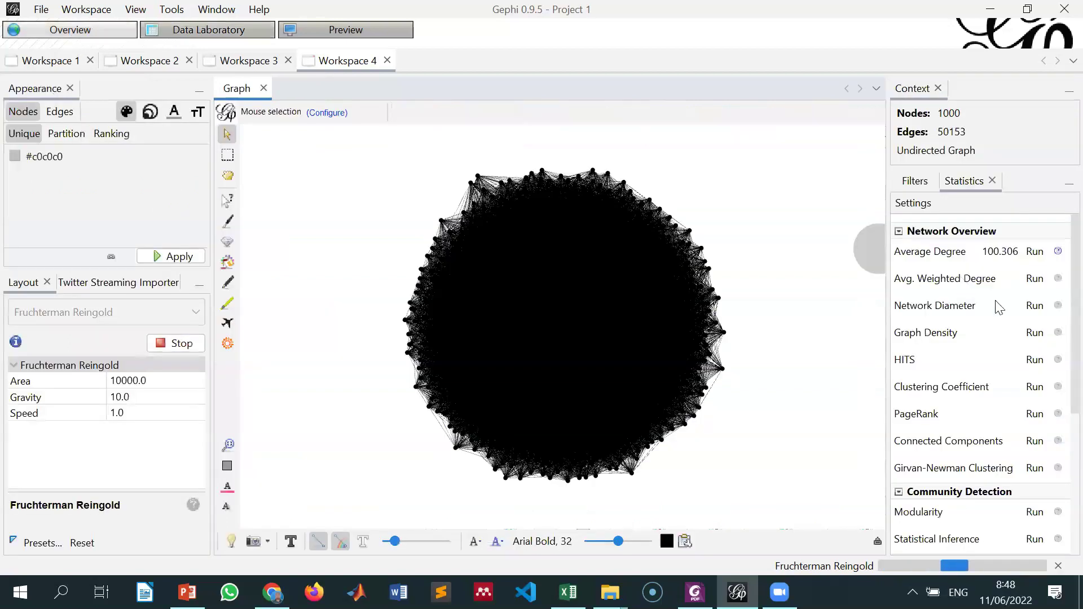
pyautogui.click(1038, 280)
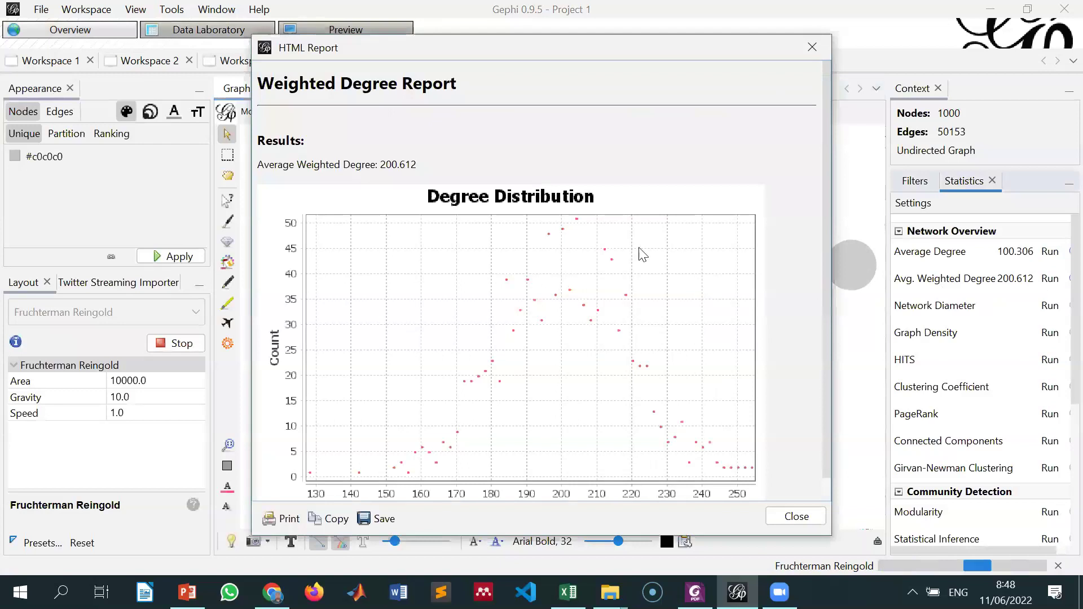
pyautogui.click(809, 52)
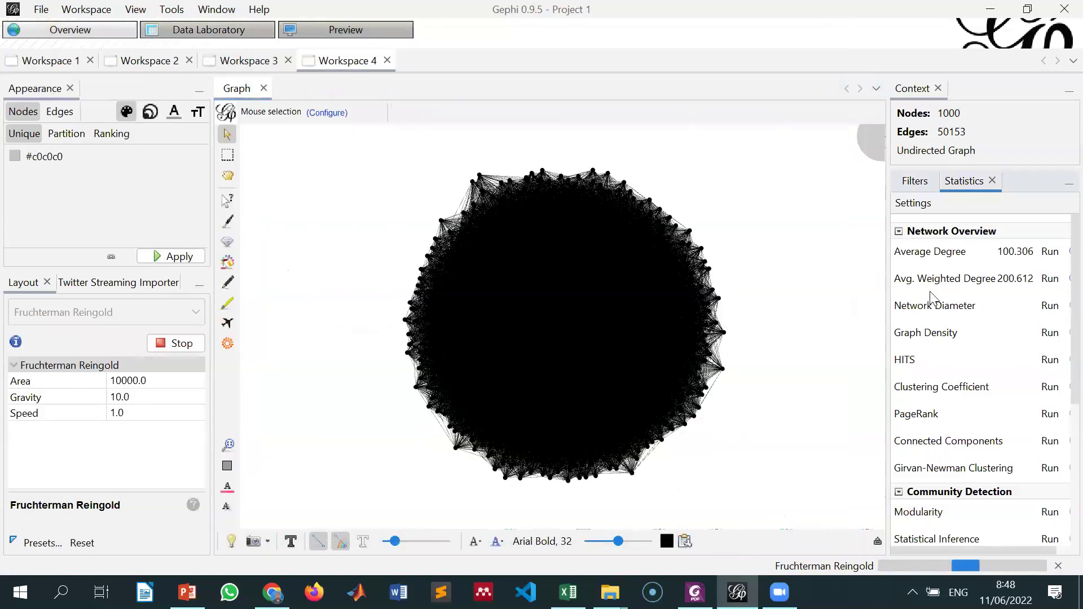
# Step: Calculate the Network Diameter statistic for the undirected graph with centralities normalized in [0,1]
pyautogui.click(1050, 307)
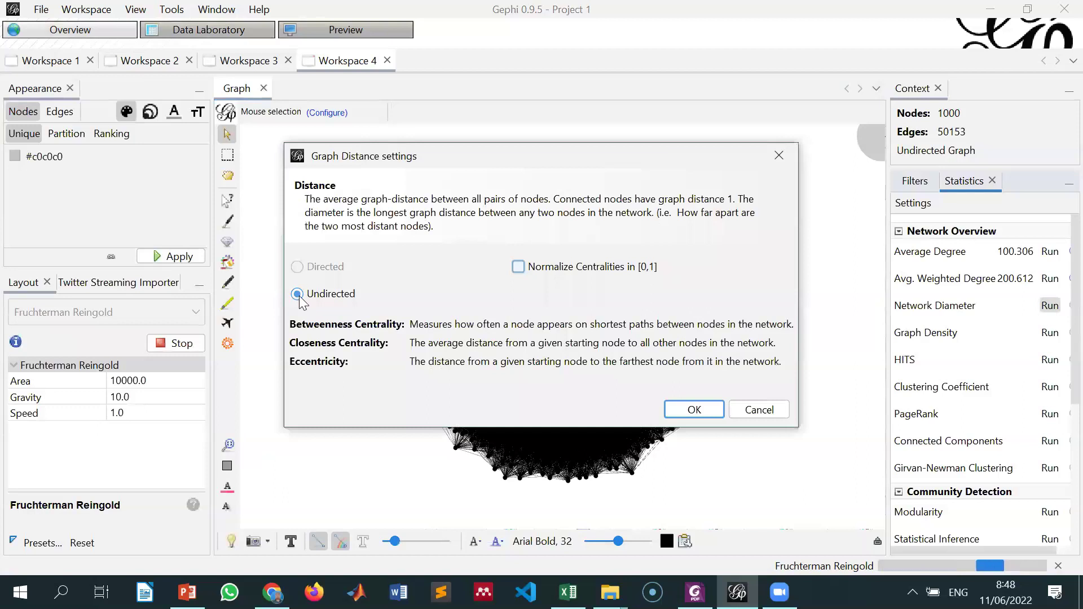
pyautogui.click(517, 267)
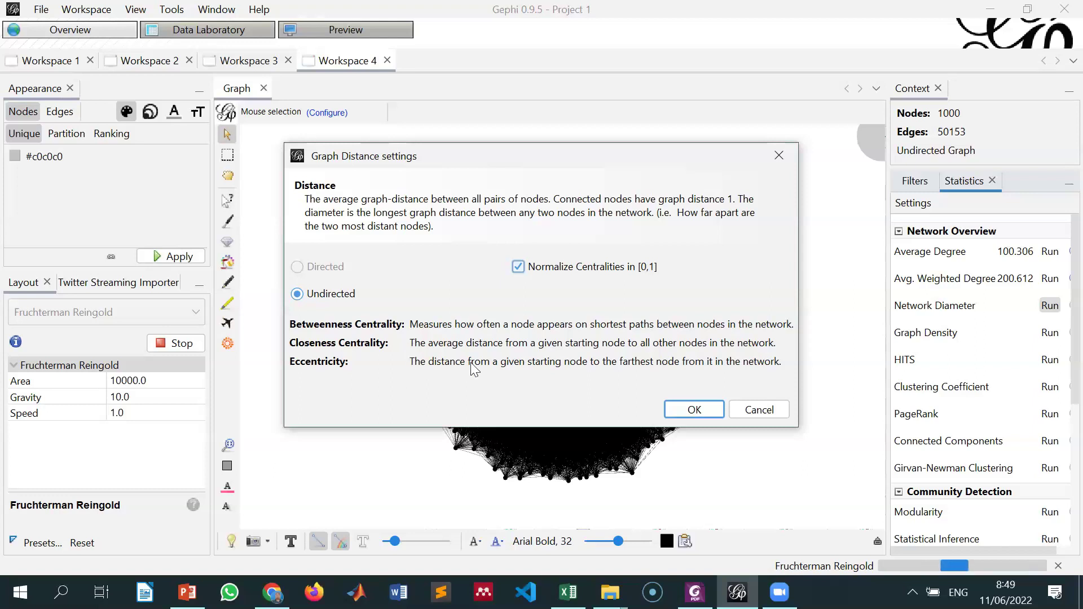
pyautogui.click(694, 411)
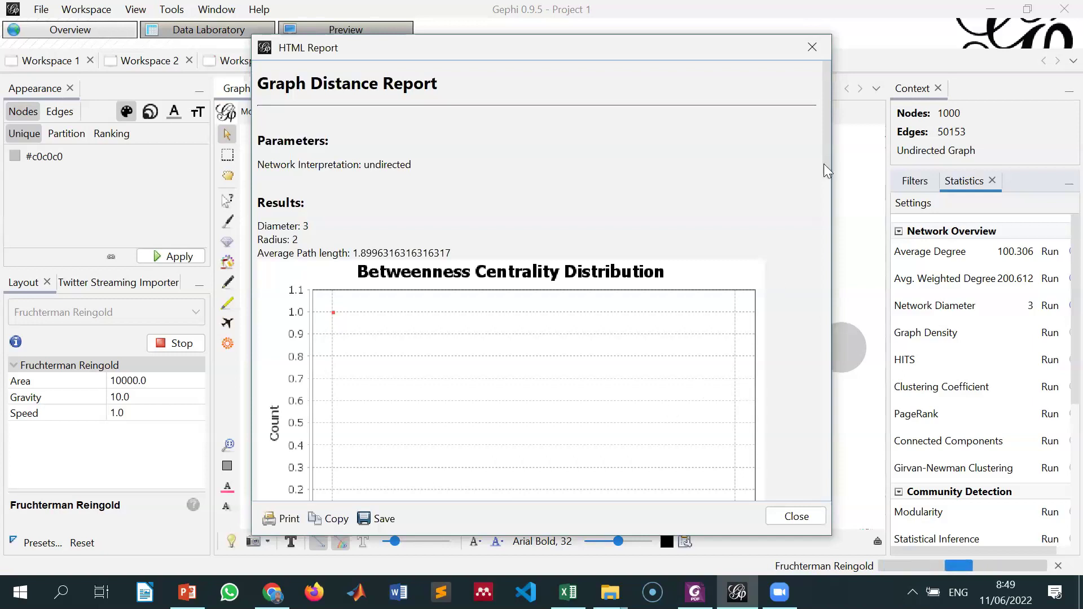
# Step: Review the Graph Distance Report's betweenness, closeness, harmonic closeness and eccentricity distributions, and close the report
pyautogui.moveTo(824, 164); pyautogui.dragTo(826, 188)
pyautogui.scroll(-1, 826, 192)
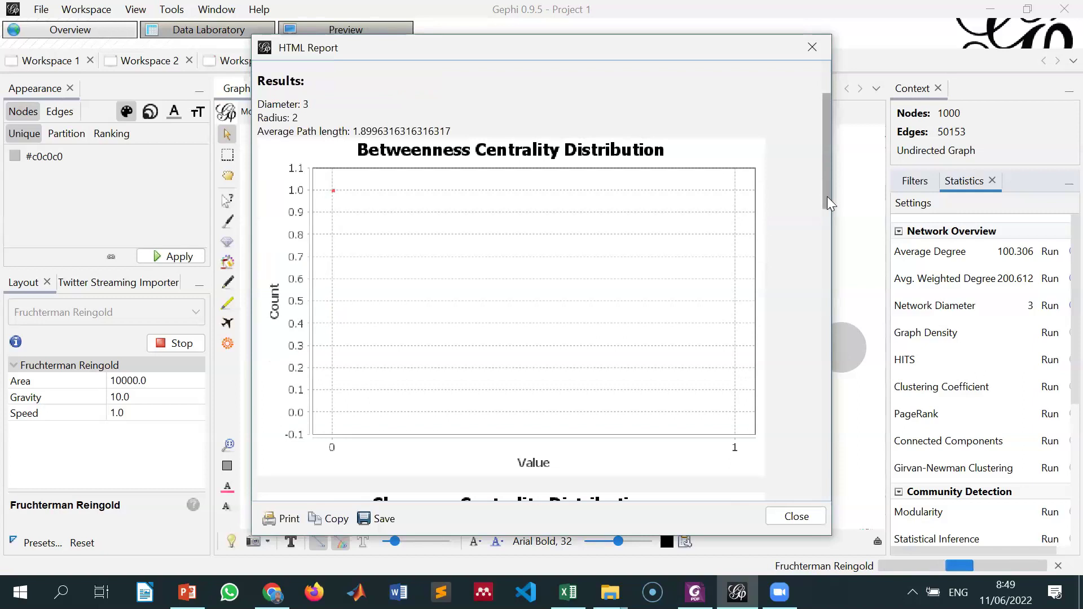
pyautogui.scroll(-2, 829, 203)
pyautogui.scroll(-4, 848, 282)
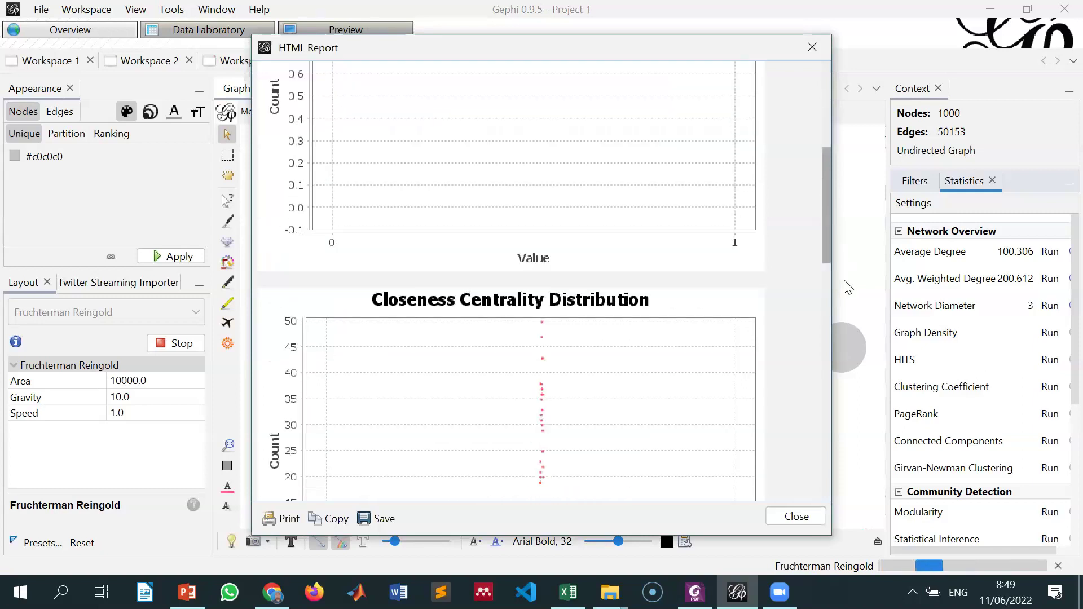
pyautogui.scroll(-3, 847, 288)
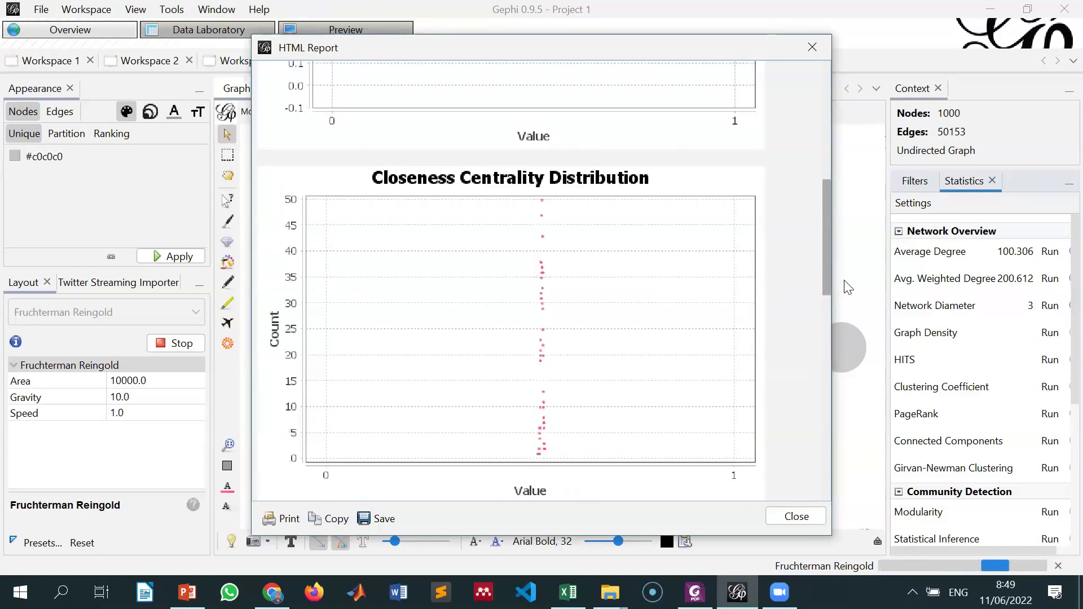
pyautogui.scroll(-1, 626, 435)
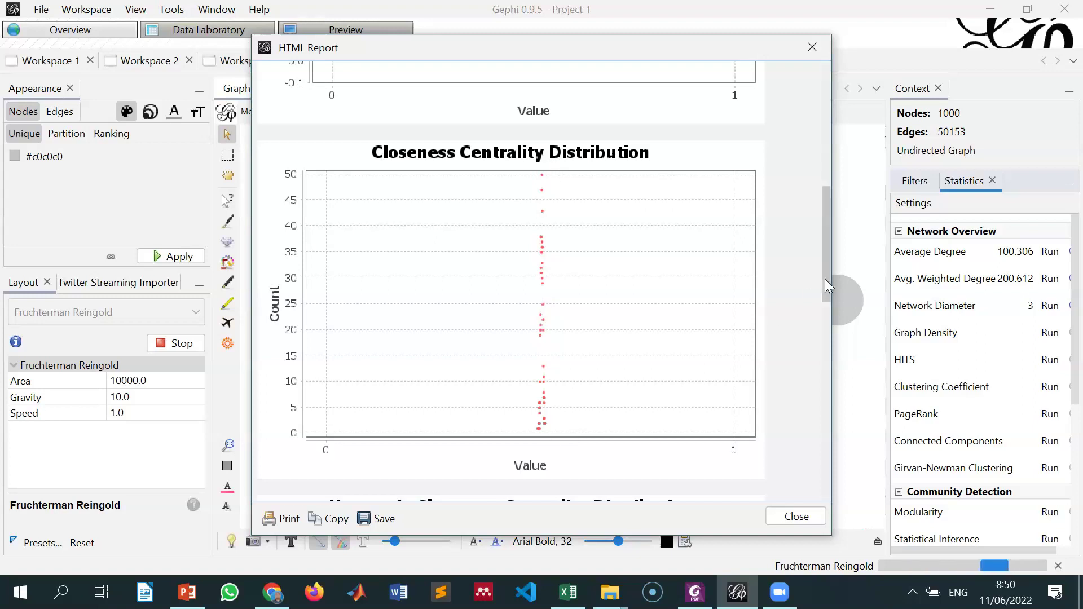
pyautogui.scroll(-2, 822, 328)
pyautogui.scroll(-6, 825, 358)
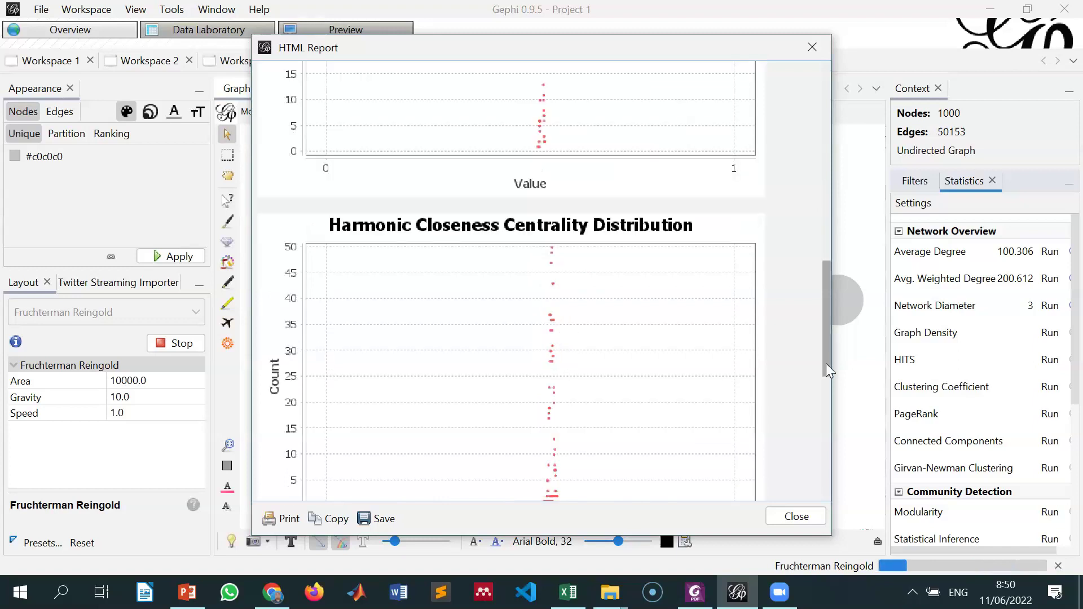
pyautogui.scroll(-4, 830, 394)
pyautogui.scroll(-10, 833, 476)
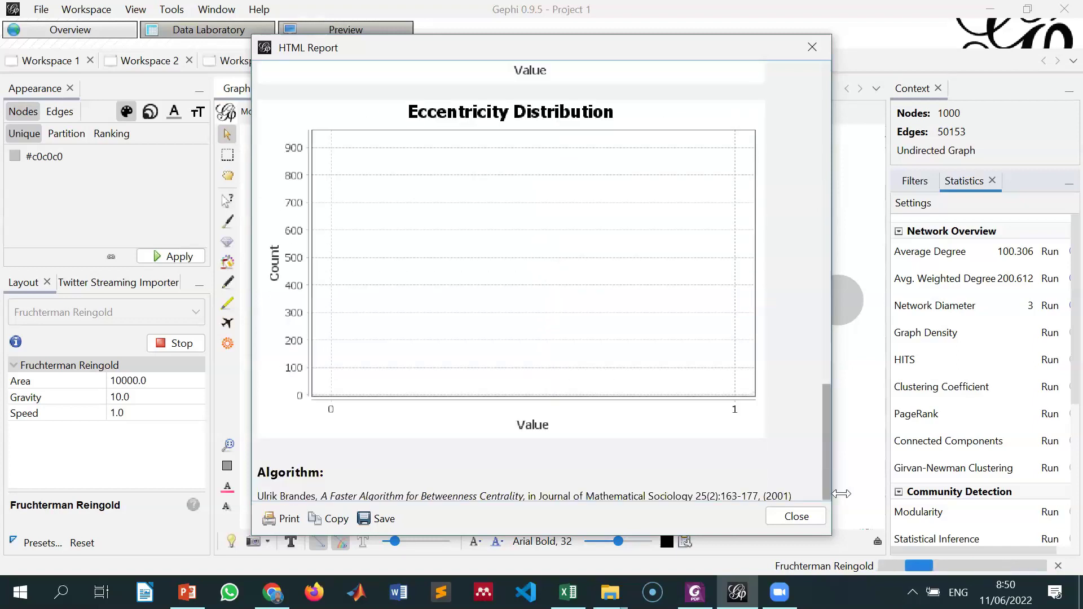
pyautogui.scroll(-1, 841, 493)
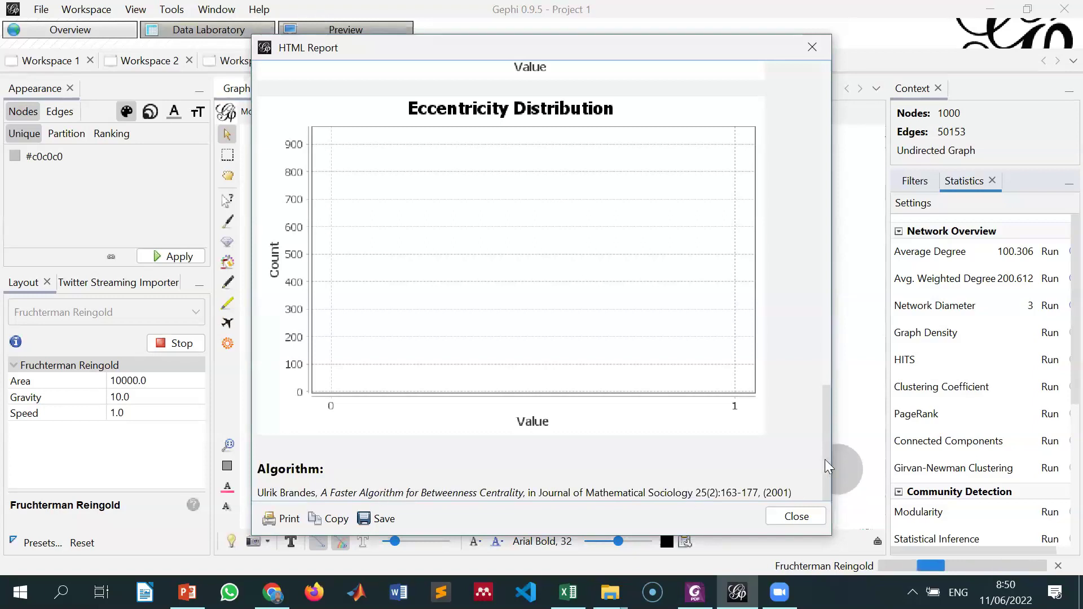
pyautogui.scroll(15, 784, 112)
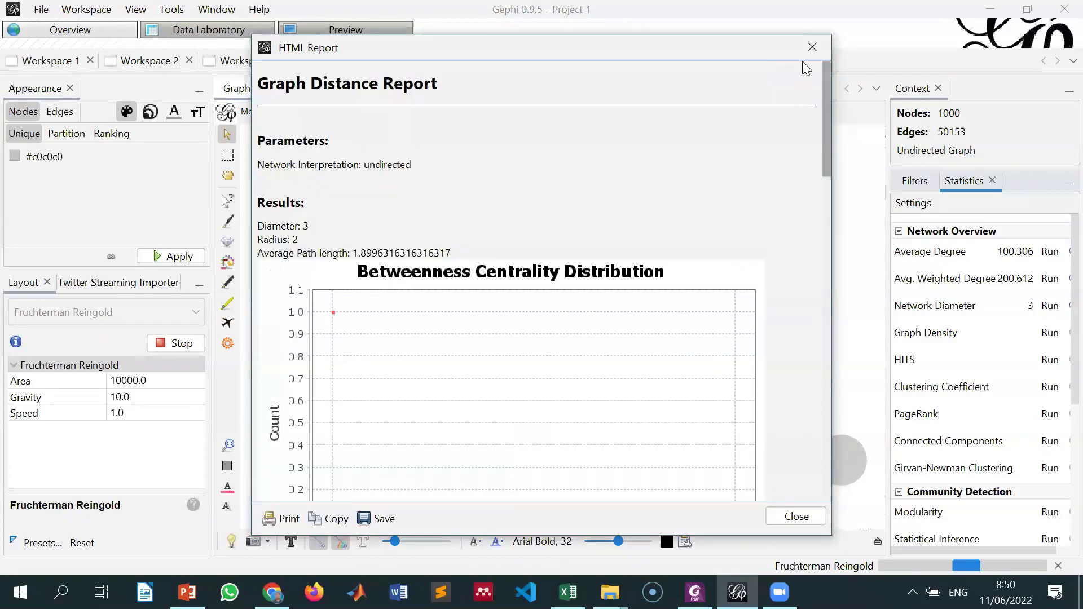
pyautogui.click(812, 48)
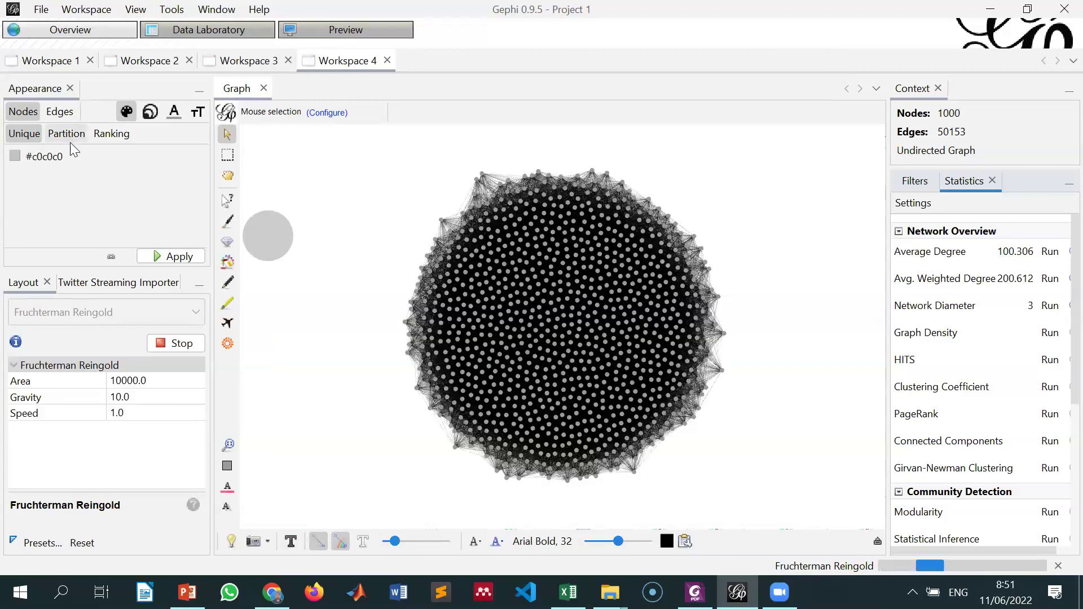
# Step: Color the nodes by Degree ranking using the default green gradient
pyautogui.click(110, 139)
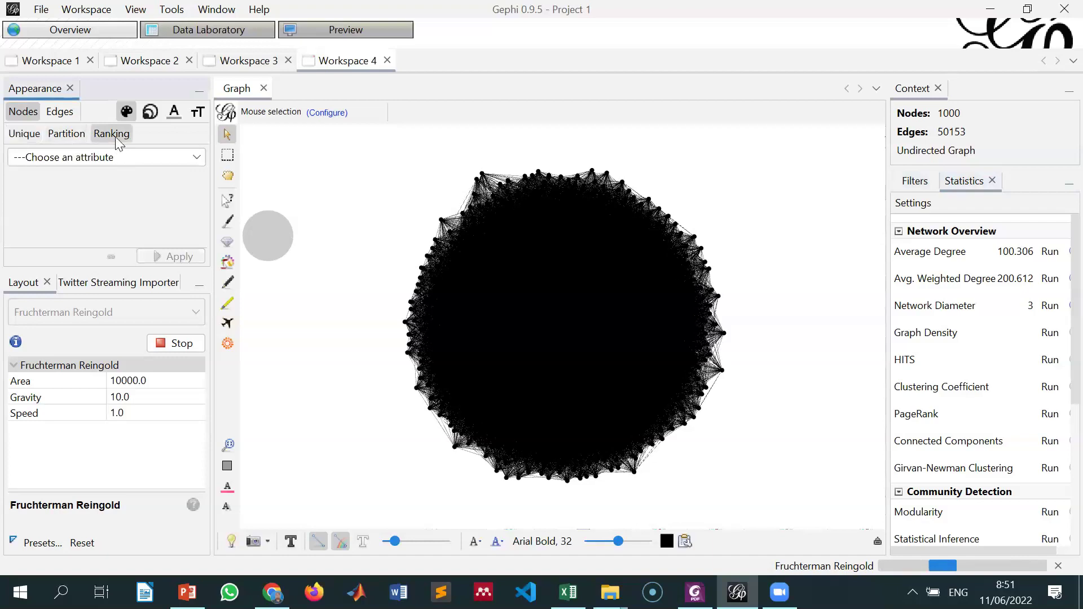
pyautogui.click(160, 165)
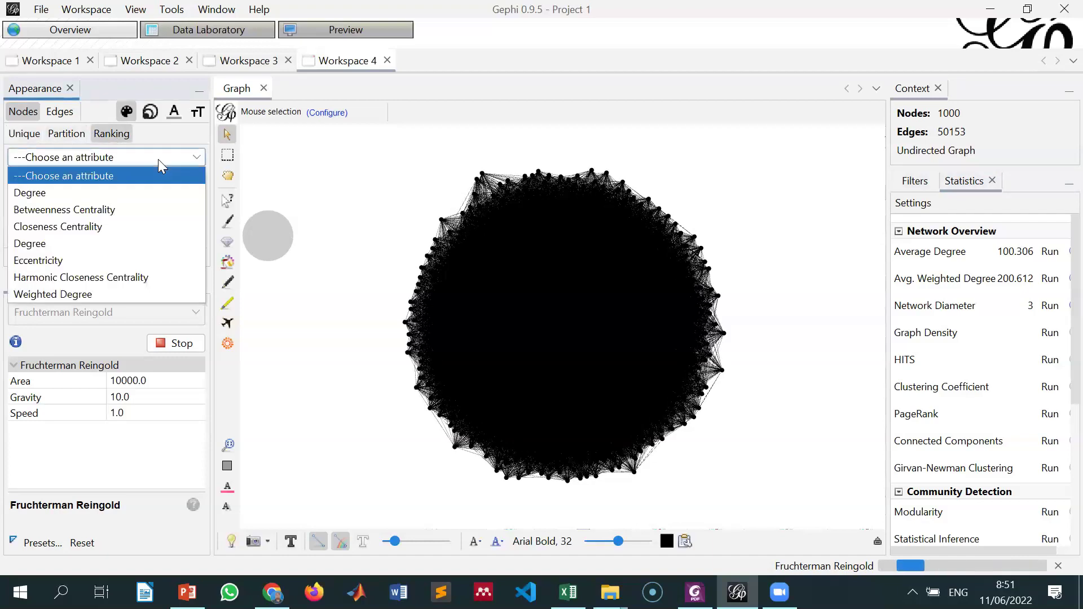
pyautogui.click(153, 192)
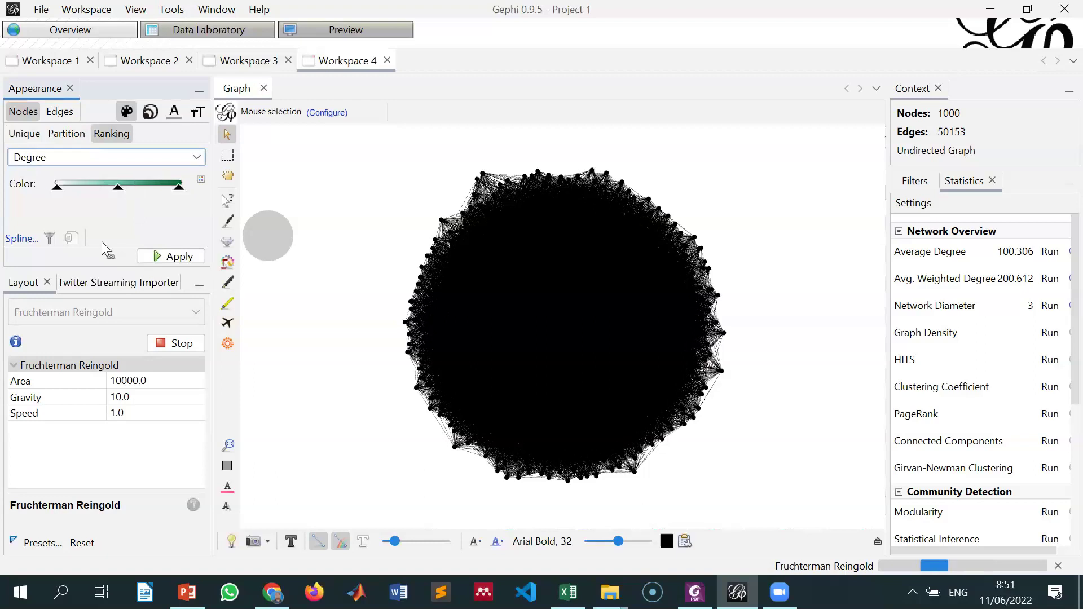
pyautogui.click(172, 257)
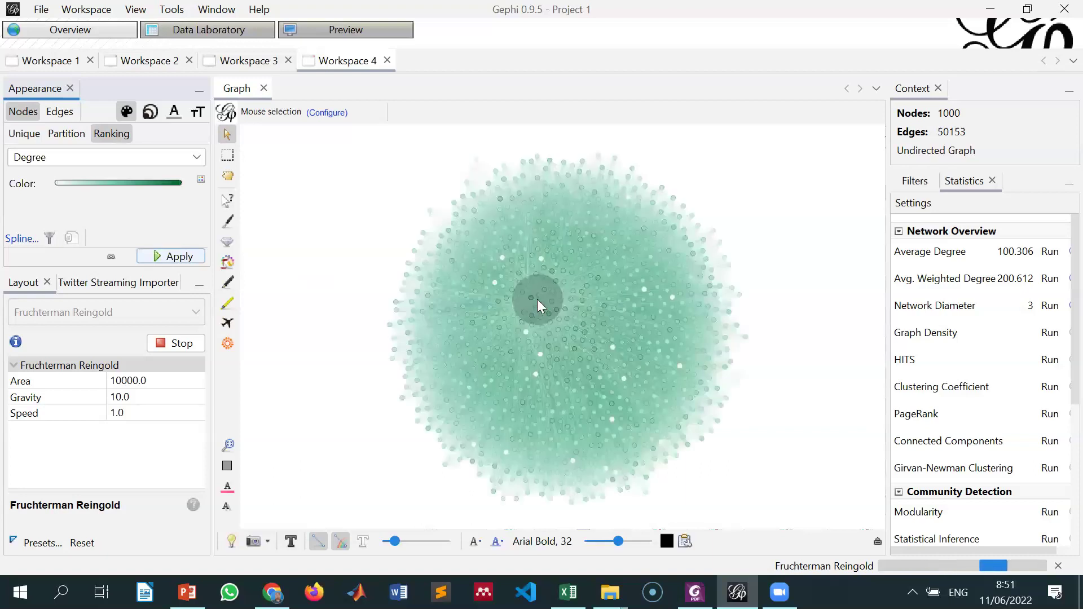
pyautogui.scroll(2, 537, 299)
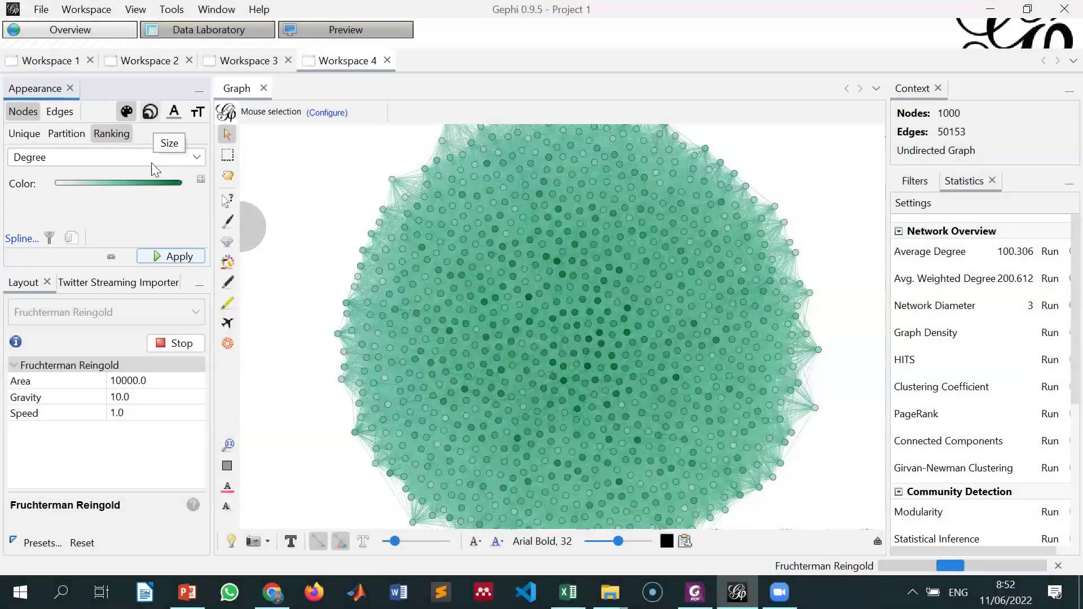
# Step: Size the nodes by Degree ranking, with the minimum size at 1 and the maximum size at 50
pyautogui.click(150, 111)
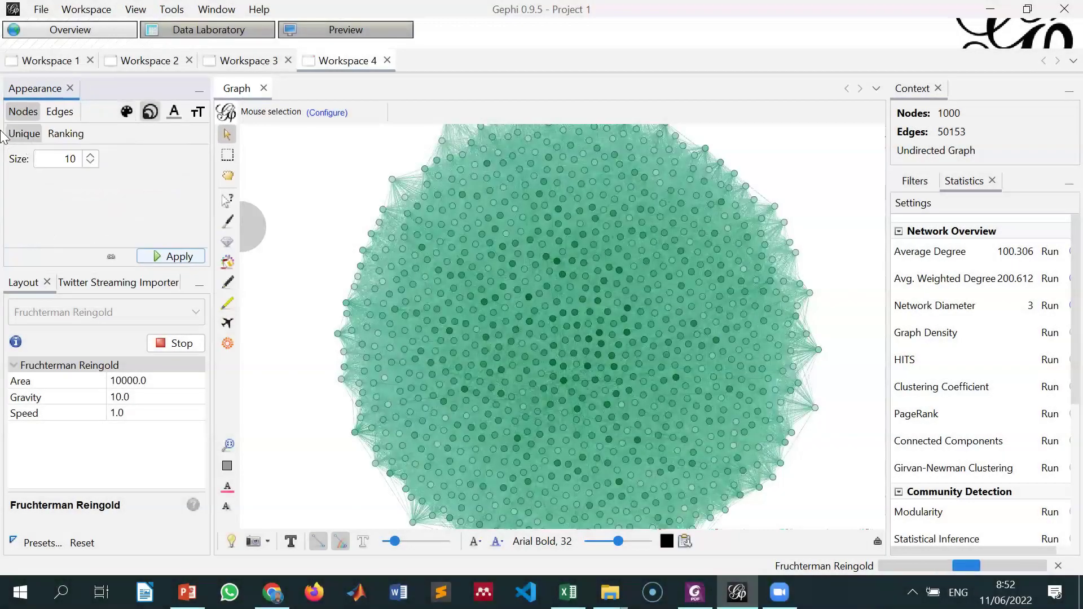
pyautogui.click(66, 134)
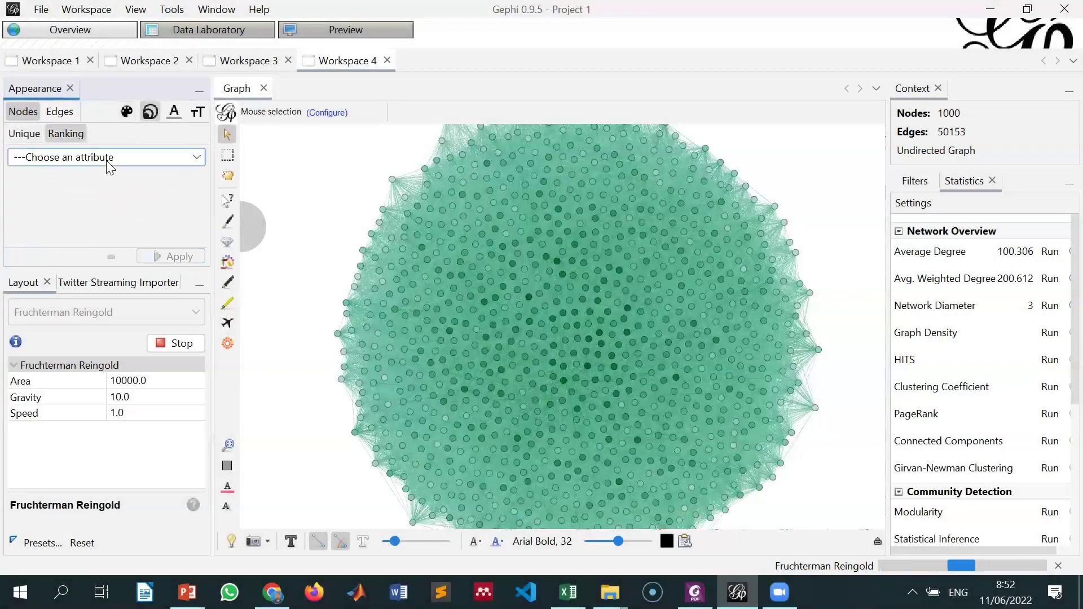
pyautogui.click(106, 160)
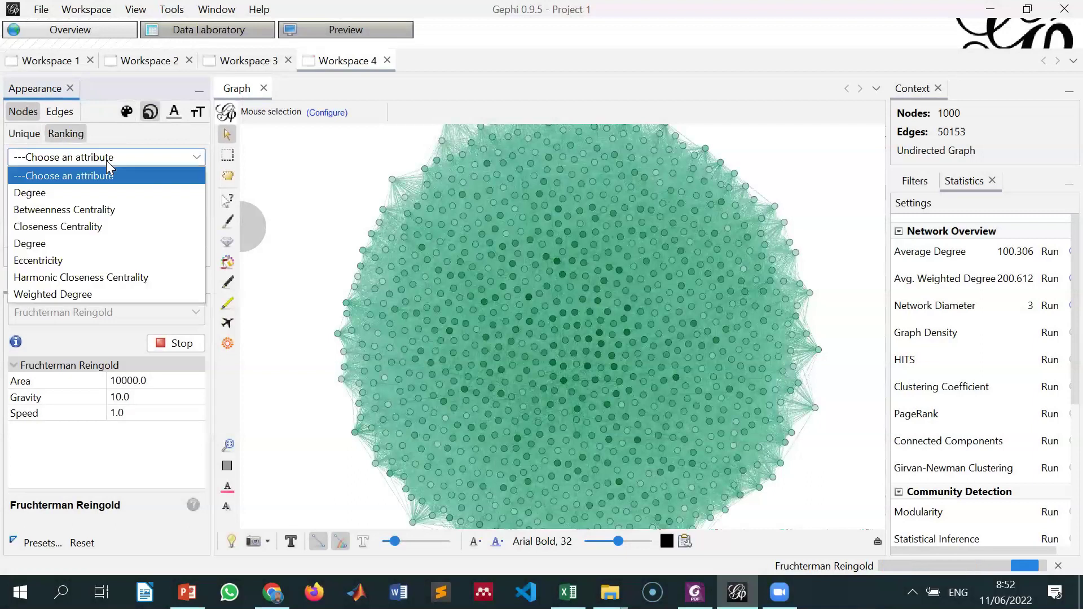
pyautogui.click(108, 194)
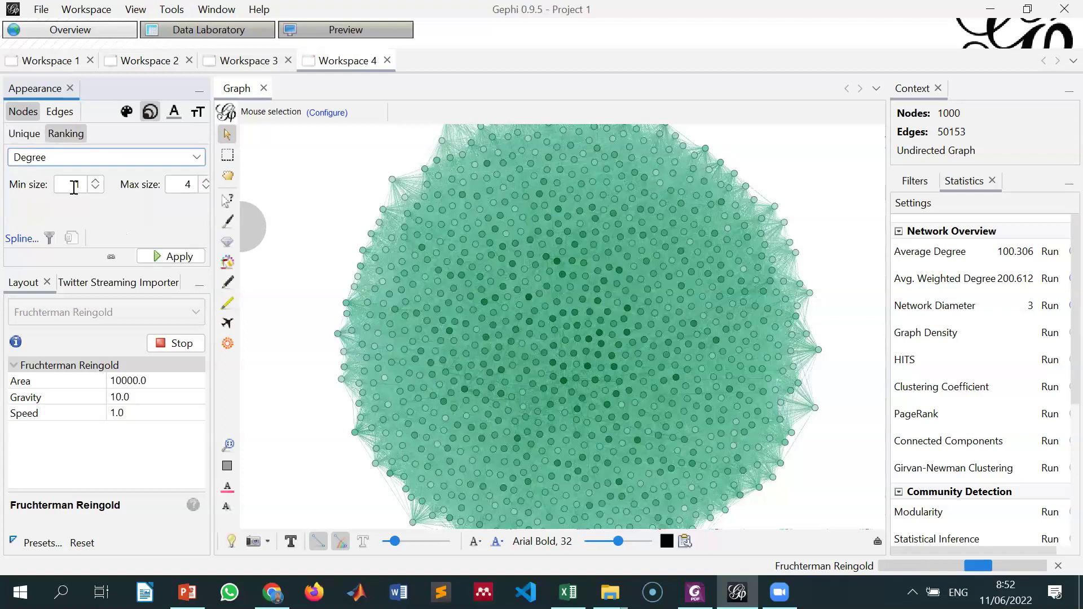
pyautogui.doubleClick(184, 185)
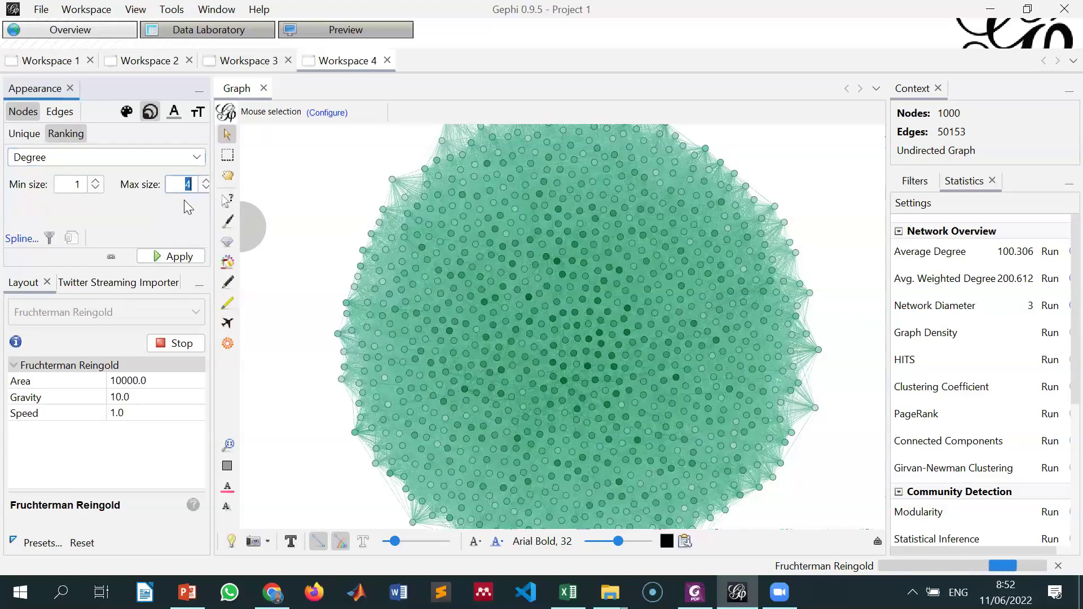
pyautogui.write('50')
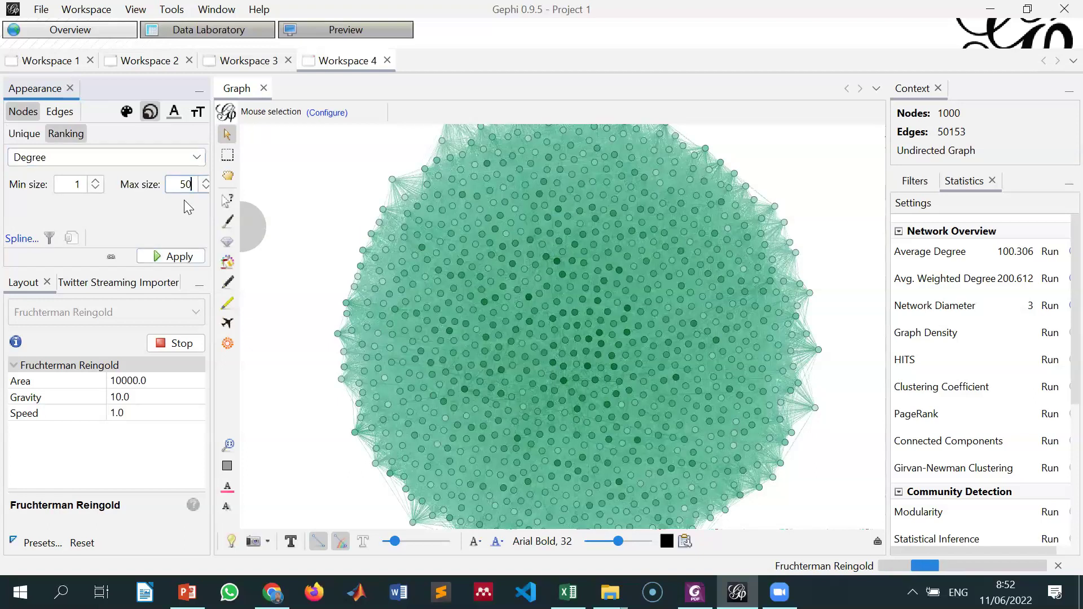
pyautogui.click(189, 258)
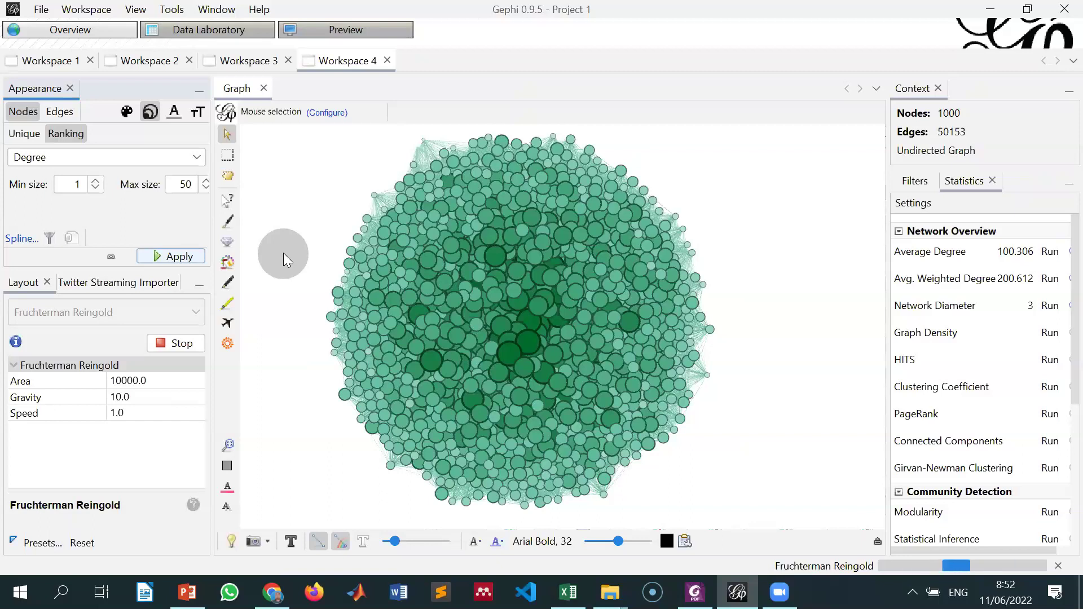
# Step: Size the nodes by Betweenness Centrality ranking, with the minimum size at 1 and the maximum size at 50
pyautogui.click(195, 160)
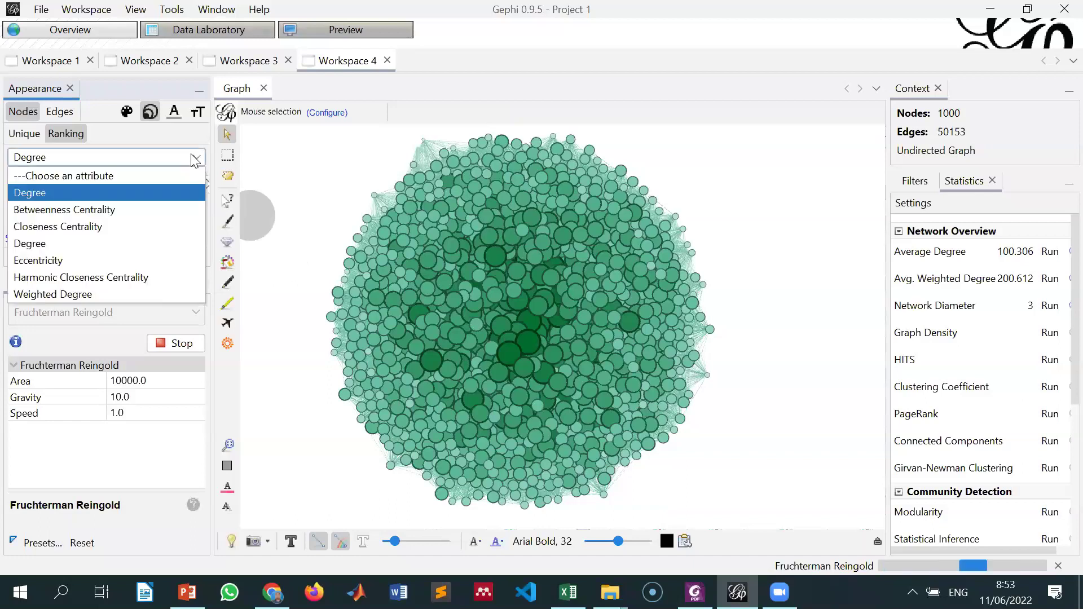
pyautogui.click(144, 208)
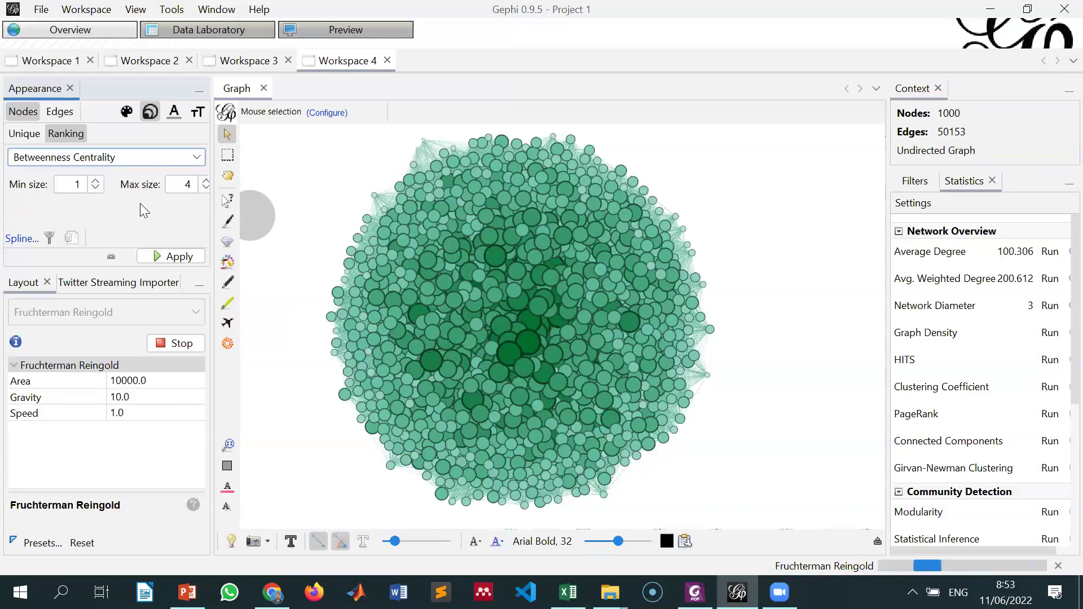
pyautogui.click(176, 259)
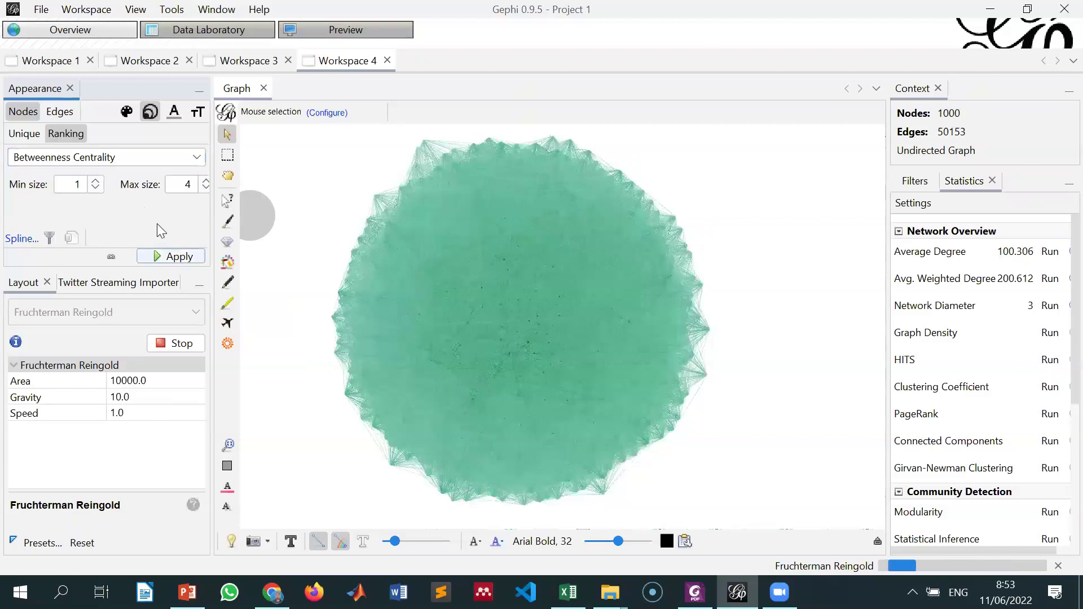
pyautogui.click(505, 285)
pyautogui.click(263, 207)
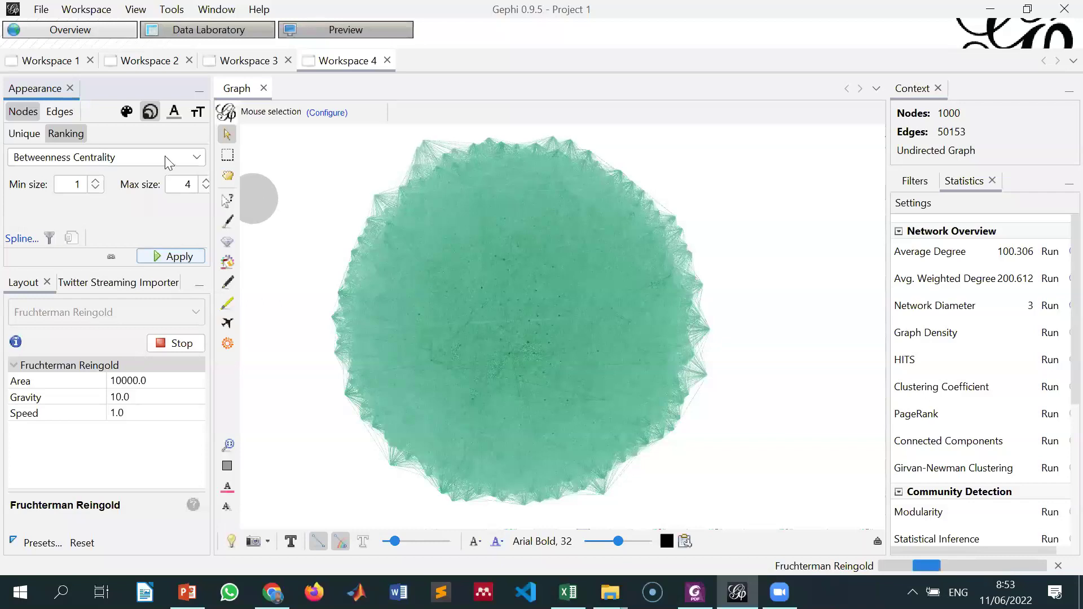
pyautogui.press('BackSpace')
pyautogui.write('50')
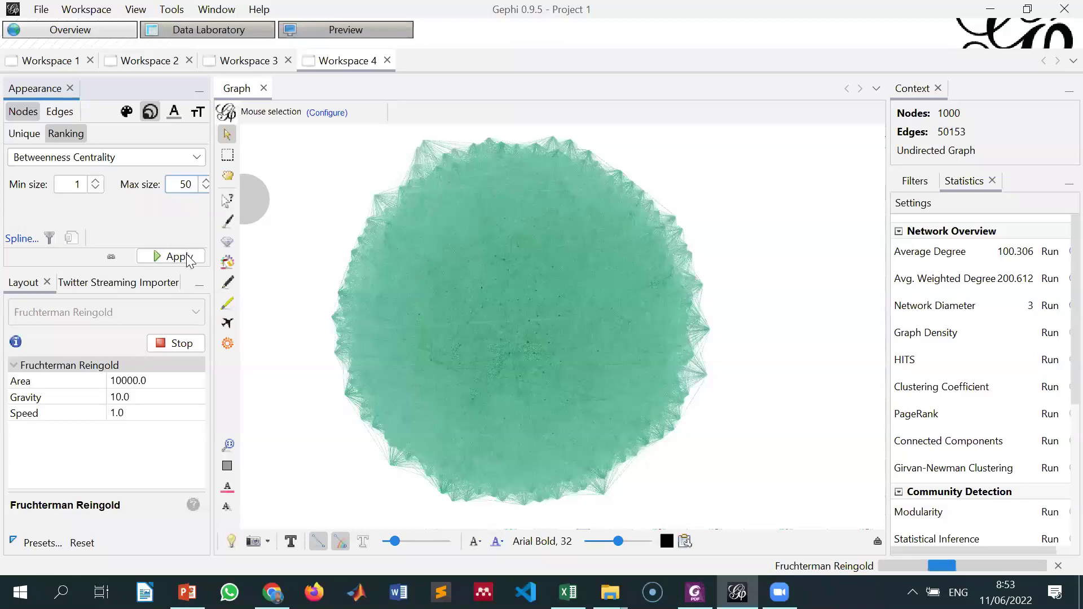
pyautogui.click(188, 258)
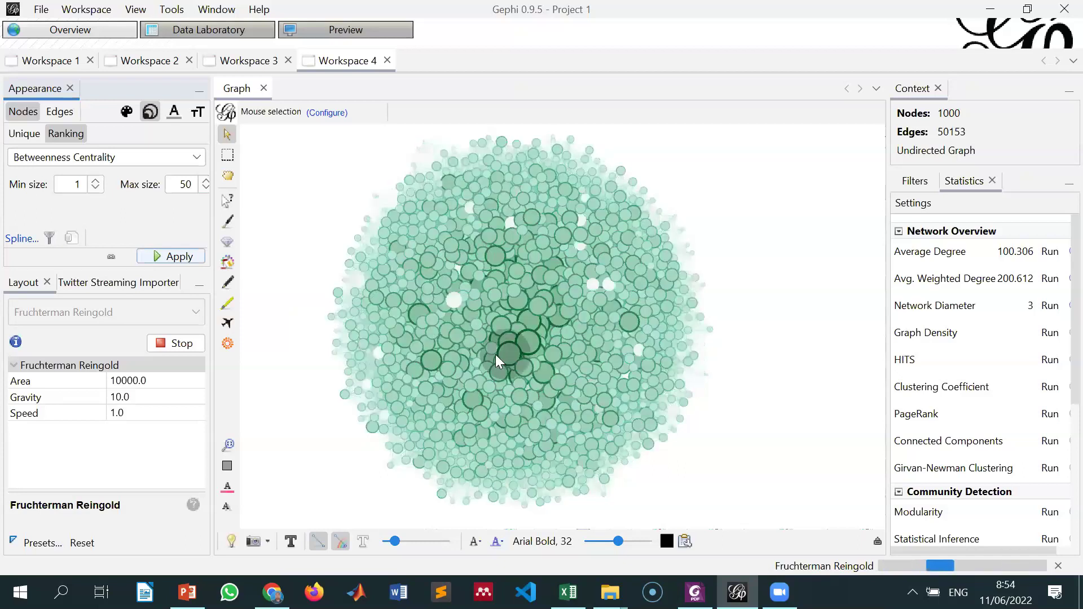
# Step: Display the node labels on the network graph
pyautogui.click(283, 213)
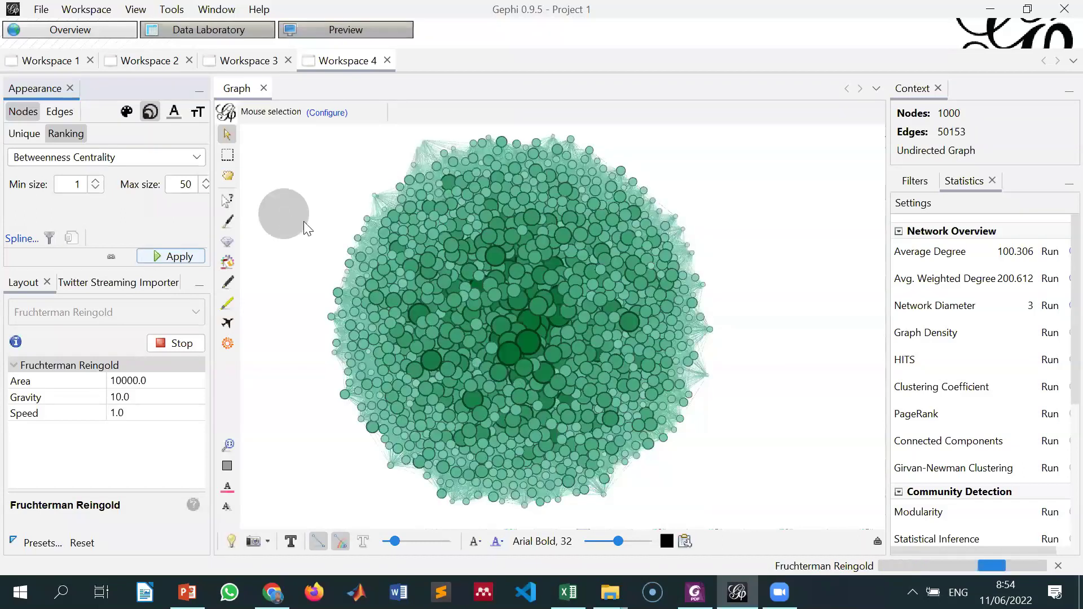
pyautogui.click(304, 214)
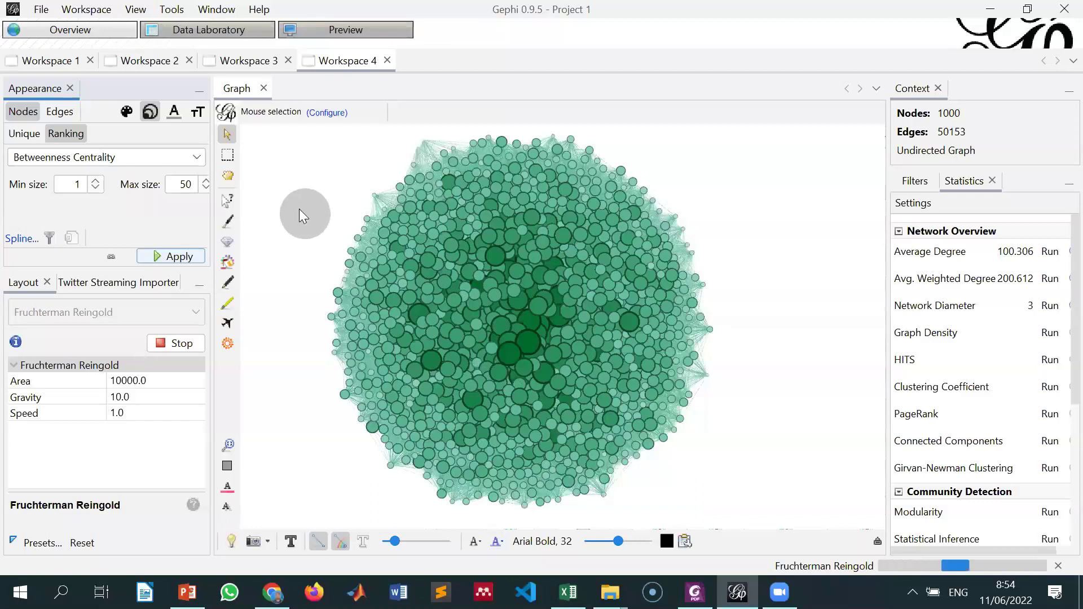
pyautogui.click(299, 209)
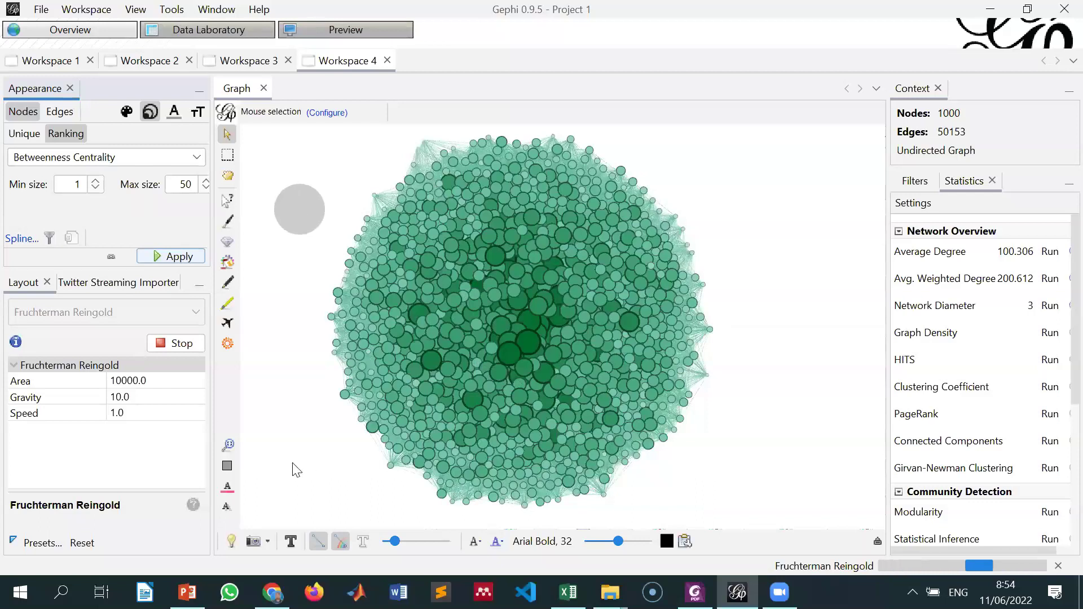
pyautogui.click(271, 520)
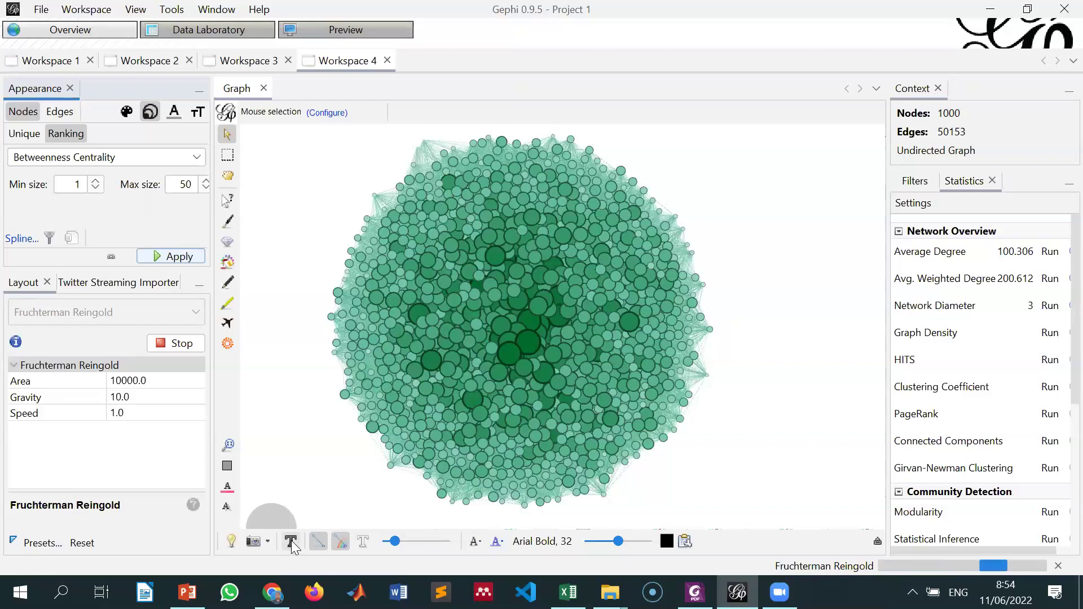
pyautogui.click(291, 542)
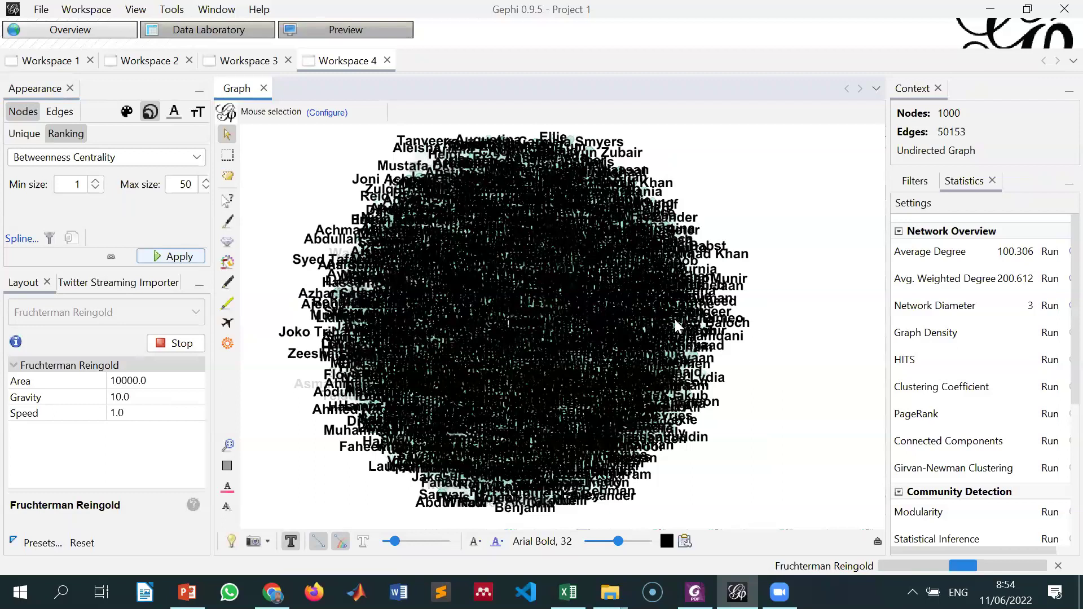
# Step: Add a Betweenness Centrality range filter from the attribute filters to the queries
pyautogui.click(830, 279)
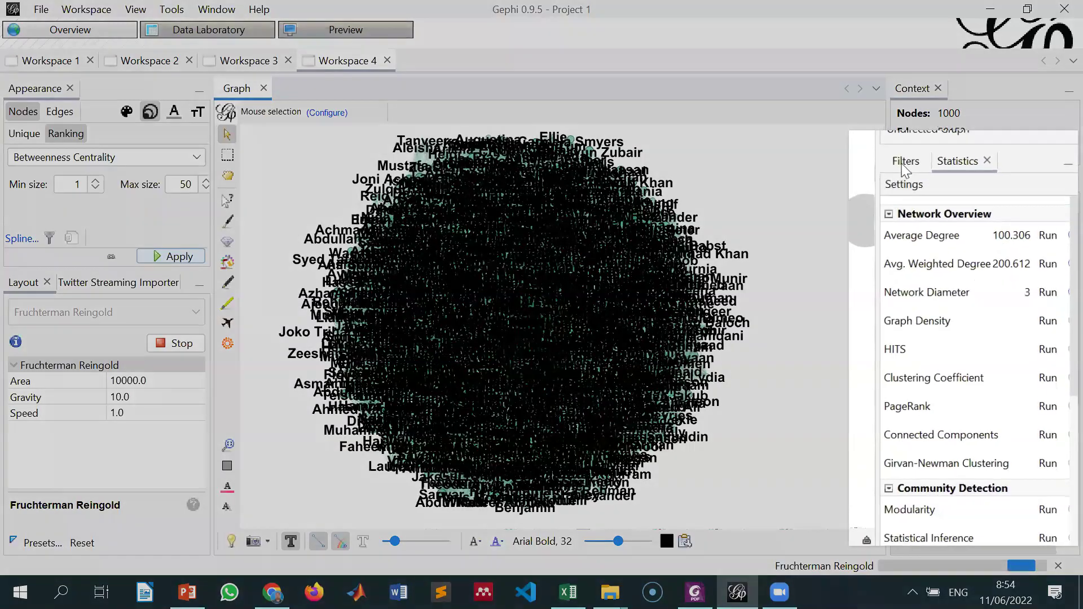
pyautogui.click(905, 163)
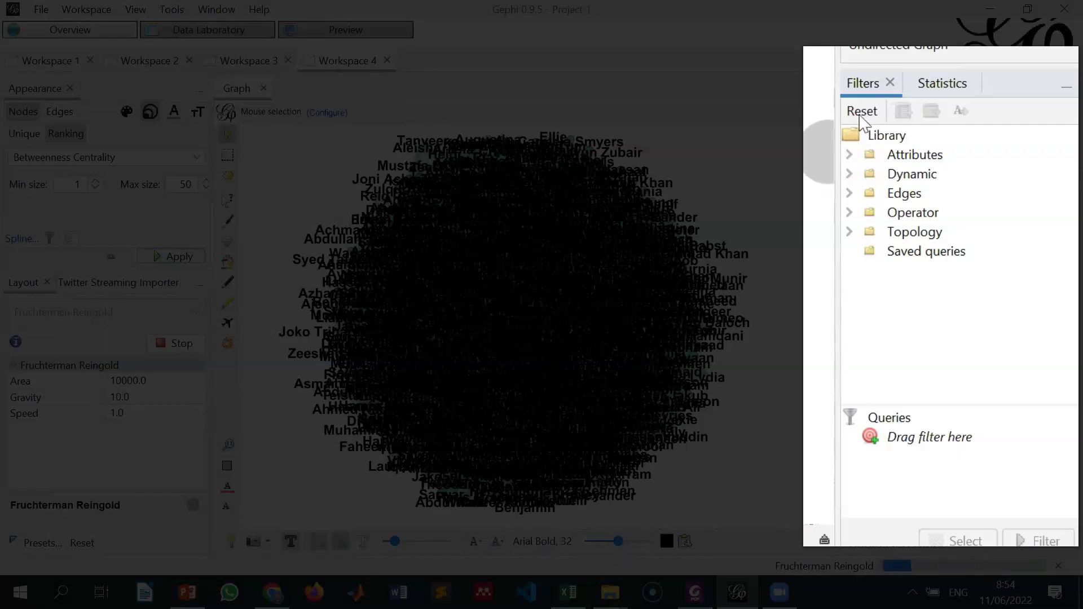
pyautogui.click(849, 154)
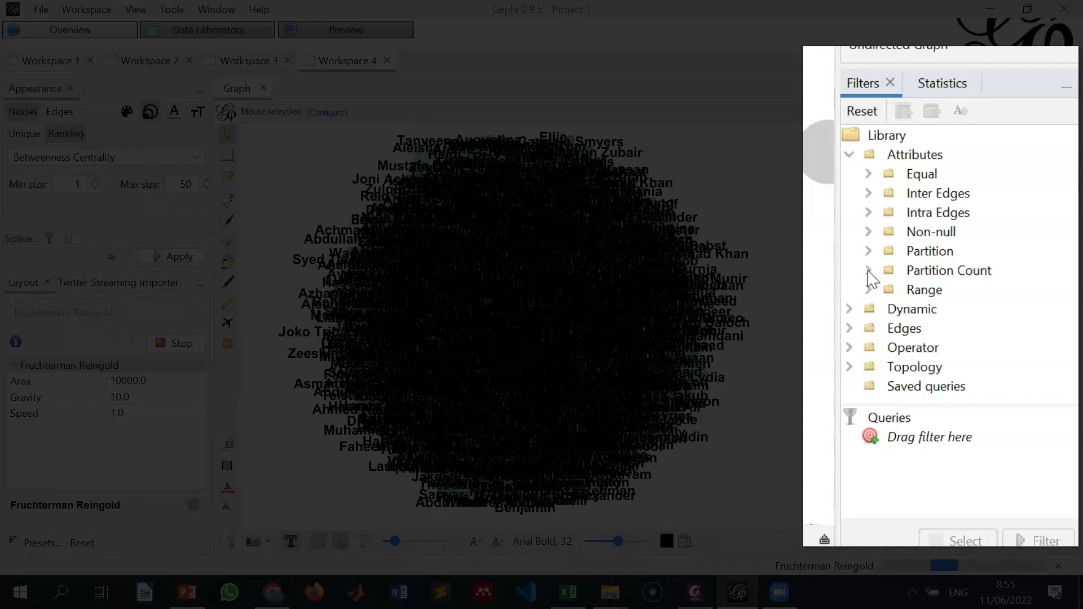
pyautogui.click(869, 173)
pyautogui.click(869, 175)
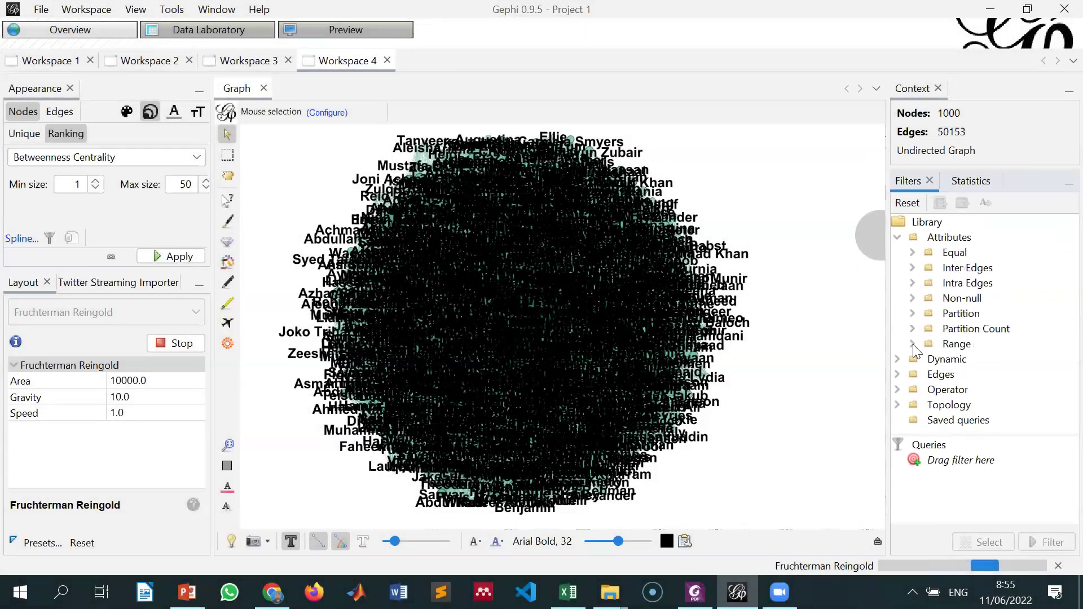
pyautogui.click(913, 344)
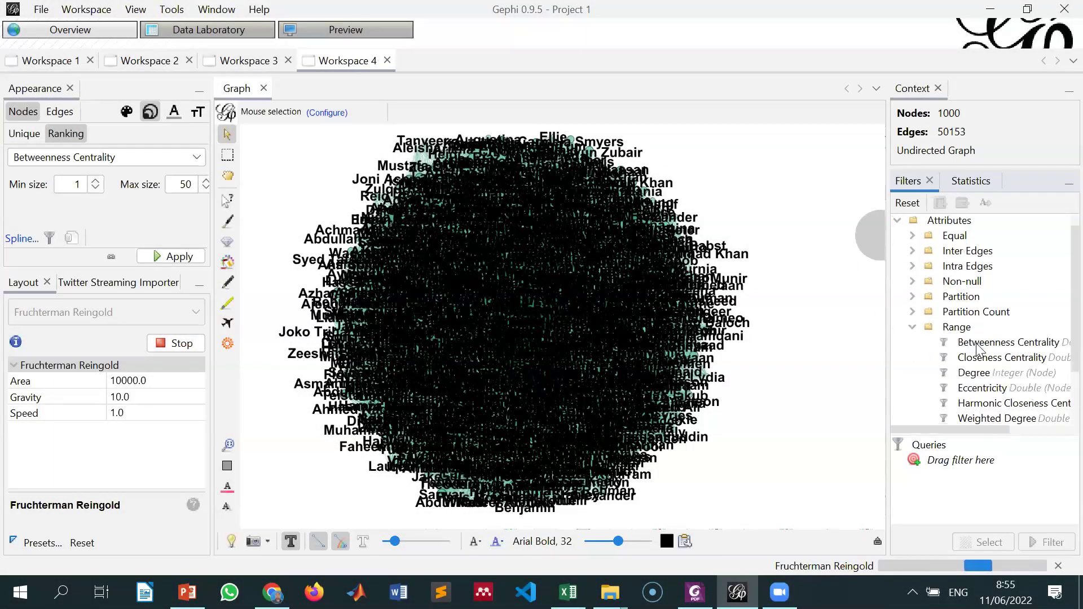
pyautogui.moveTo(976, 345); pyautogui.dragTo(930, 457)
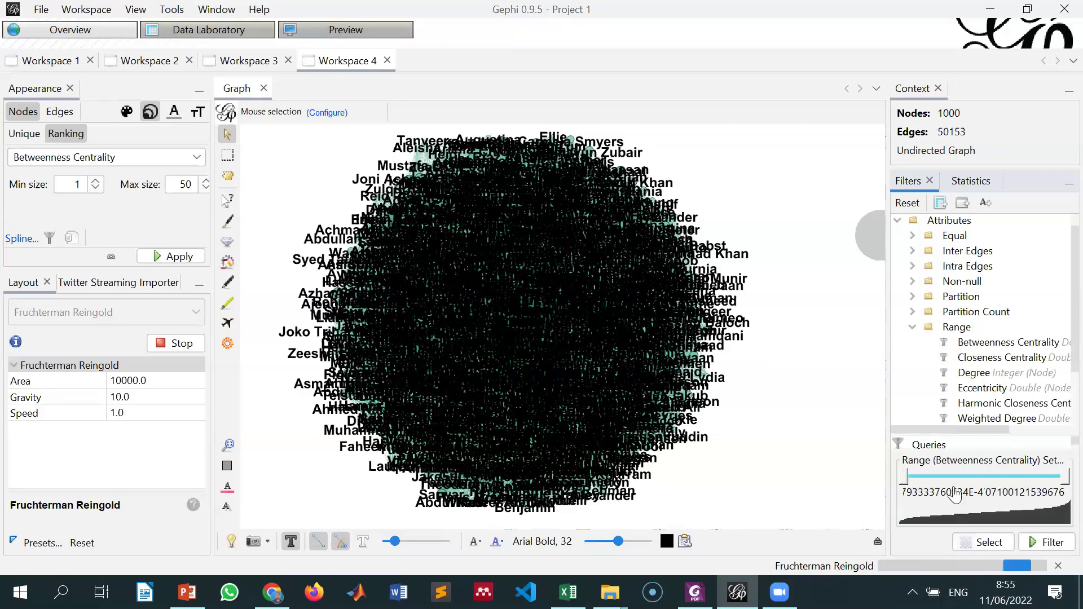
# Step: Filter the graph to the nodes with the highest Betweenness Centrality, adjusting the lower bound near the upper limit
pyautogui.moveTo(906, 482); pyautogui.dragTo(991, 485)
pyautogui.click(1049, 484)
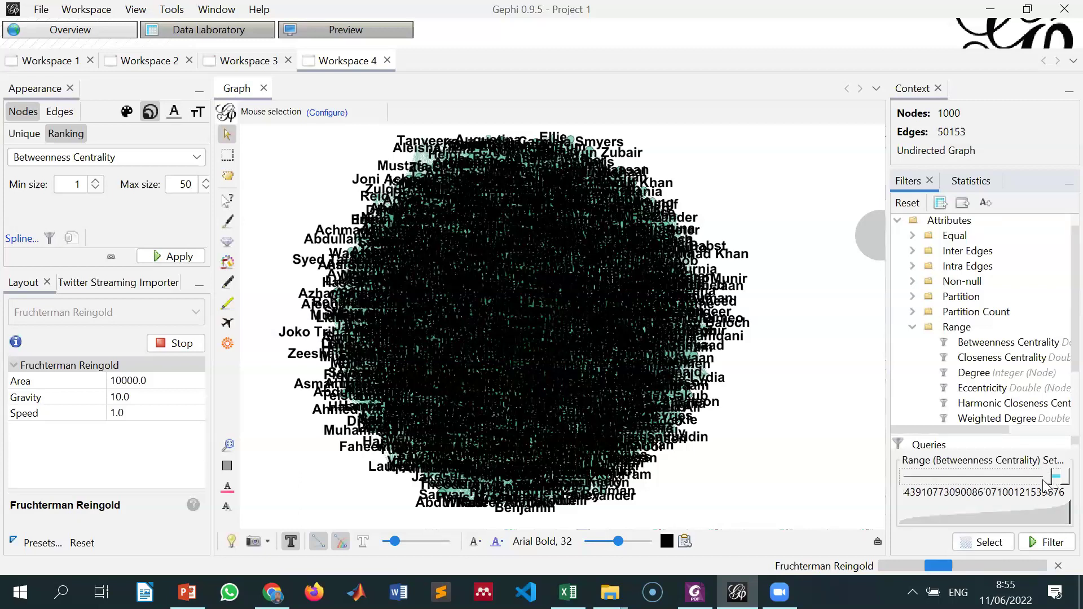
pyautogui.click(1050, 544)
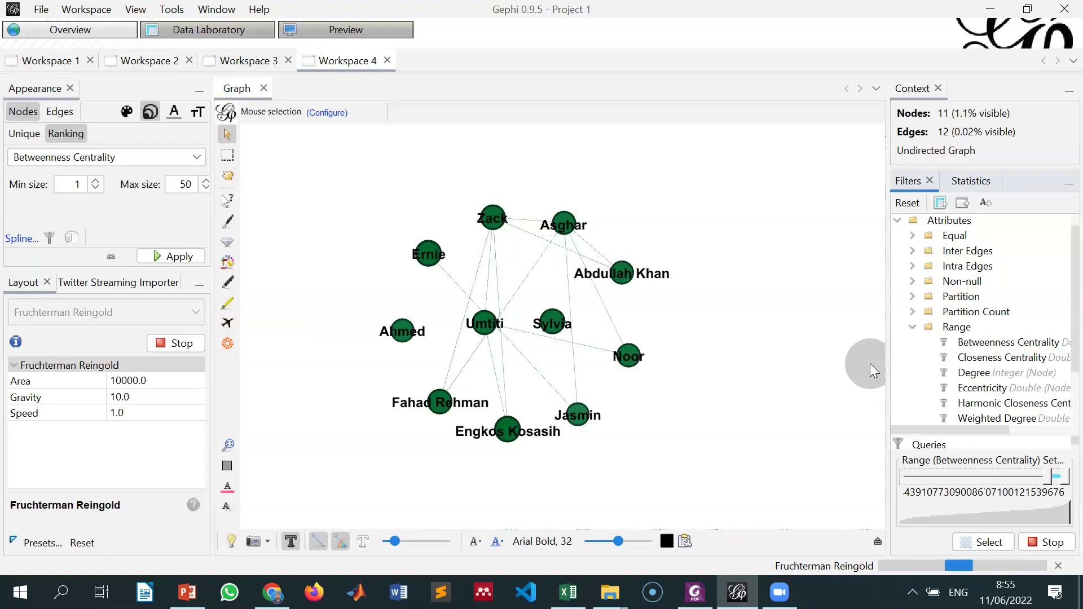
pyautogui.moveTo(1049, 482); pyautogui.dragTo(1043, 483)
pyautogui.click(1001, 474)
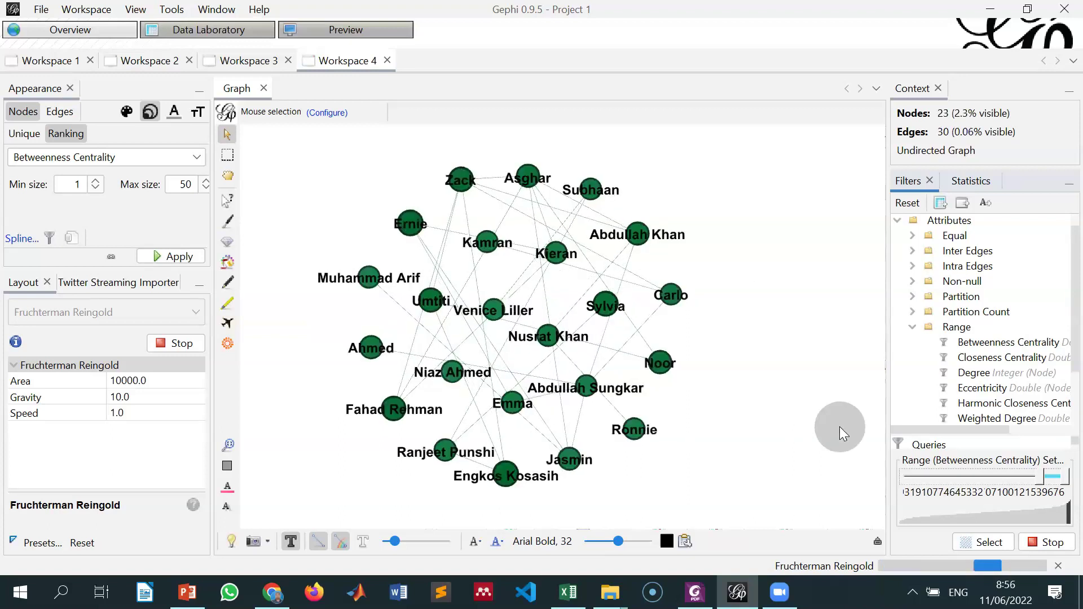
# Step: Choose Degree as the node size ranking attribute and stop the running Betweenness Centrality filter
pyautogui.click(197, 162)
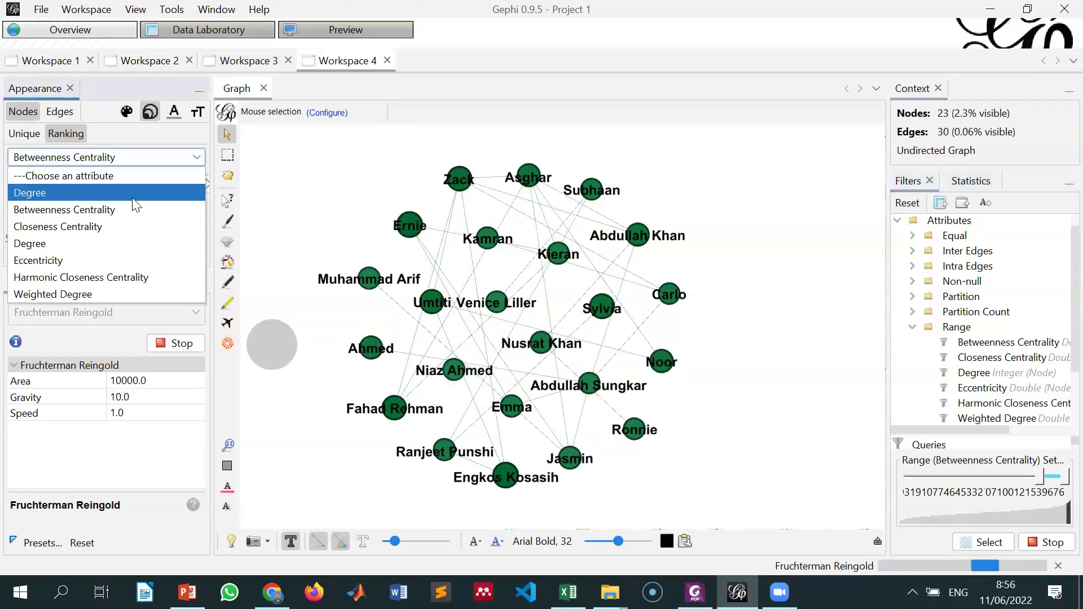
pyautogui.click(172, 243)
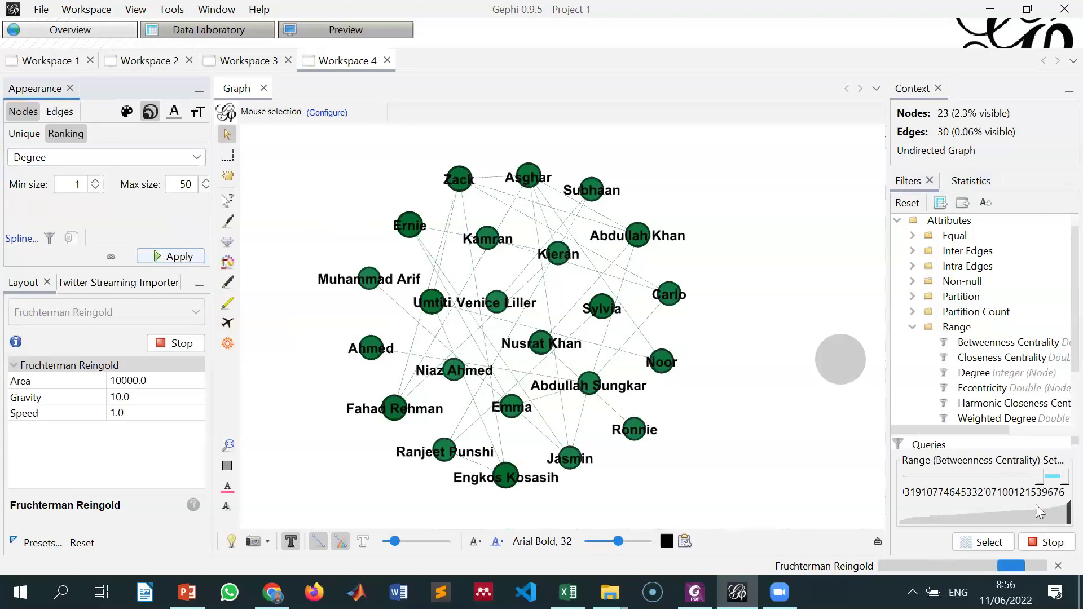
pyautogui.click(1047, 541)
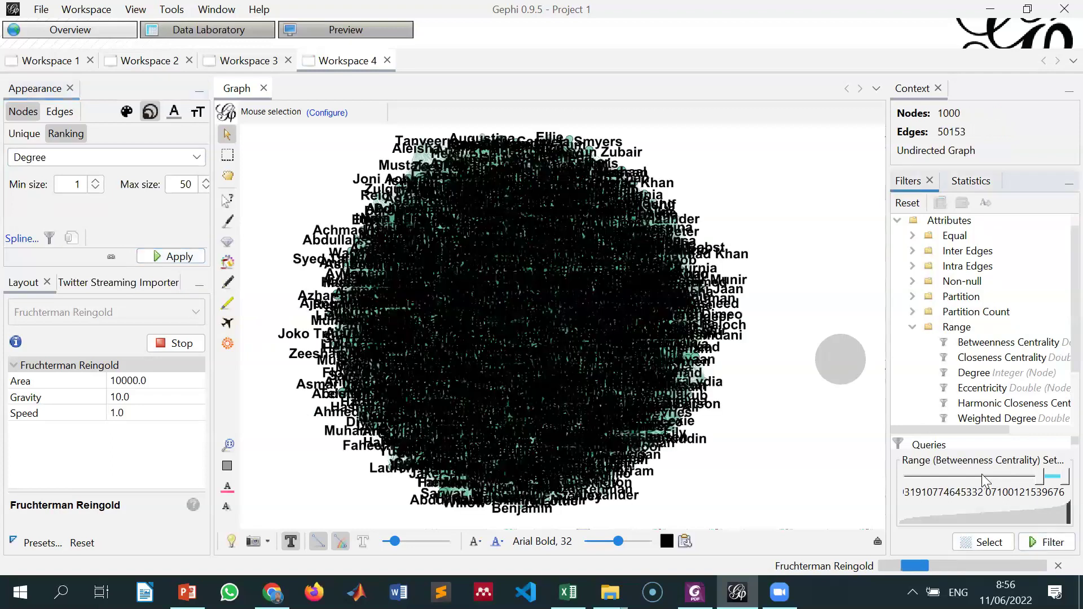
# Step: Enlarge the filter queries area and remove the Betweenness Centrality range query
pyautogui.click(979, 376)
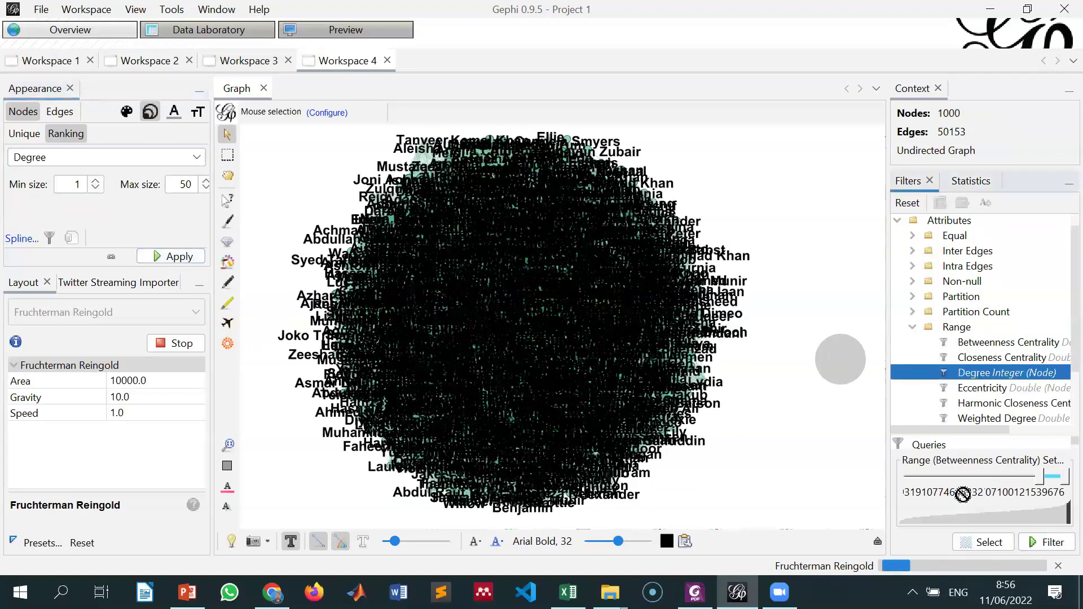
pyautogui.click(1056, 478)
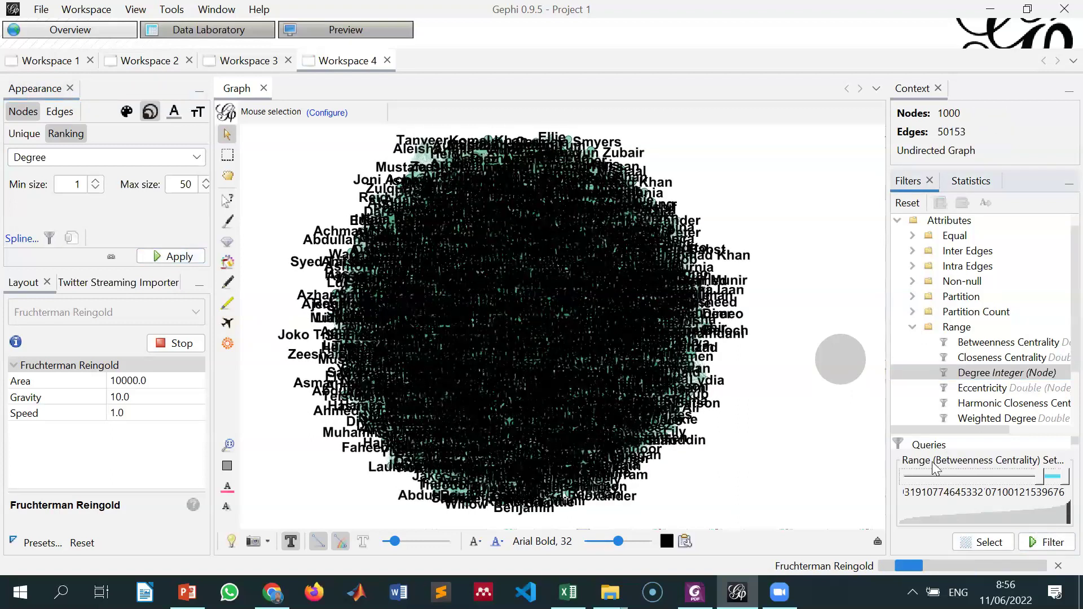
pyautogui.moveTo(1039, 476); pyautogui.dragTo(853, 447)
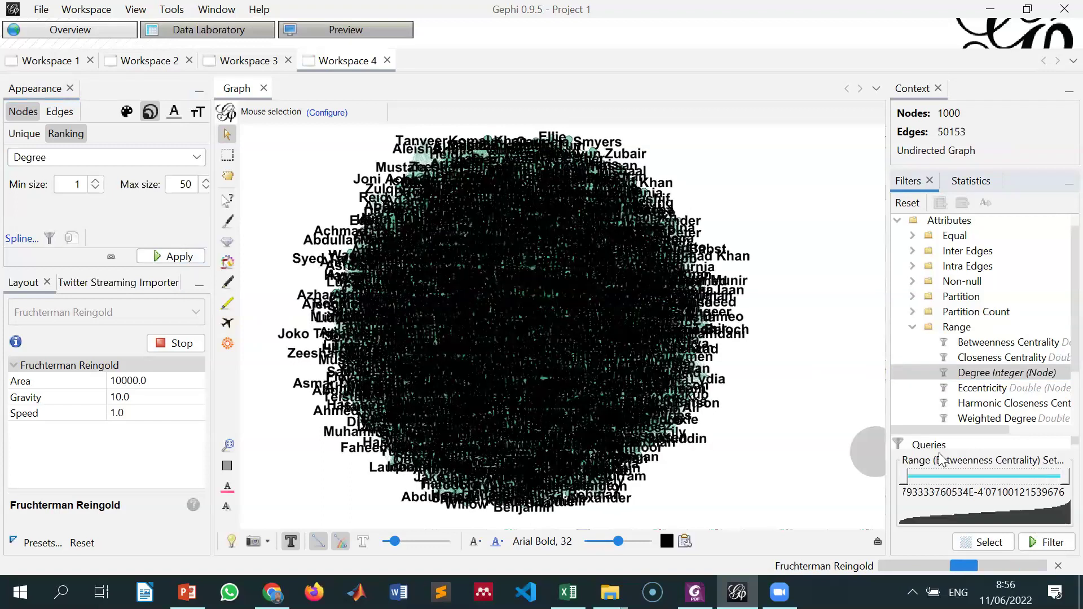
pyautogui.moveTo(951, 436); pyautogui.dragTo(927, 372)
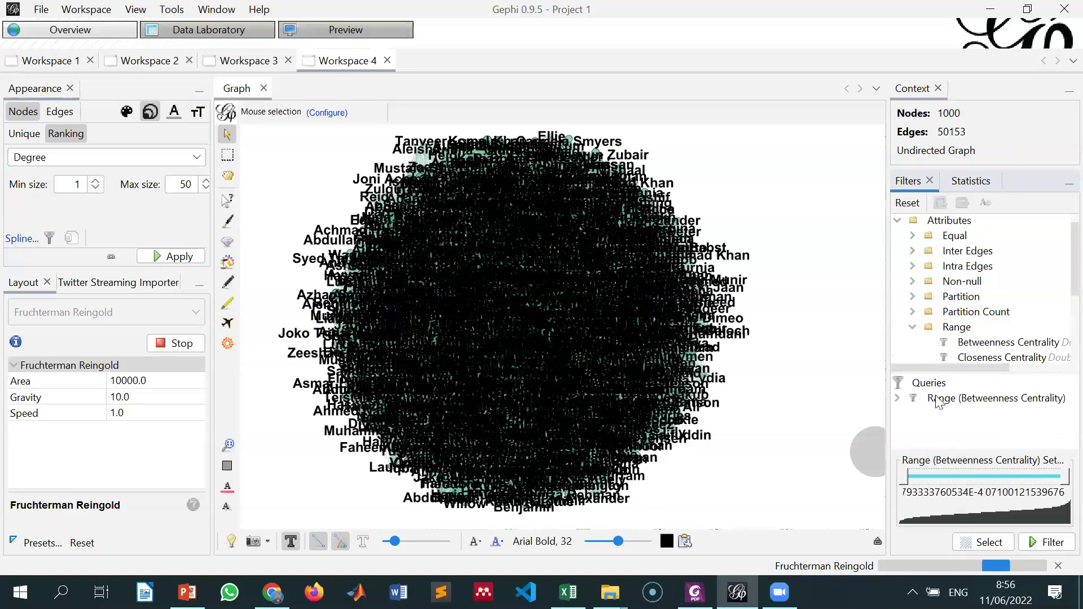
pyautogui.click(948, 404)
pyautogui.rightClick(947, 403)
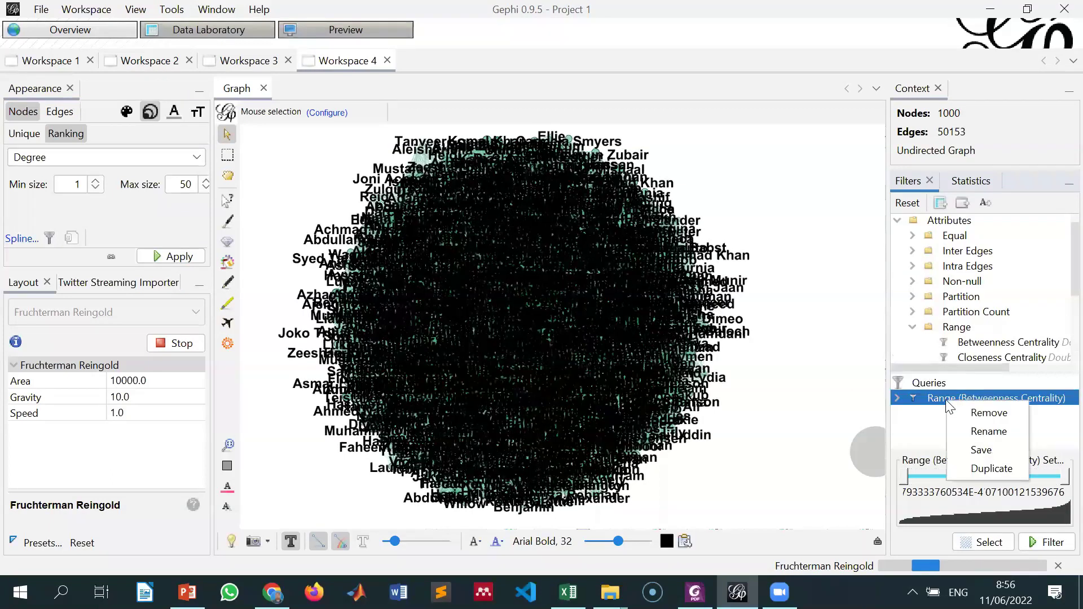
pyautogui.click(972, 417)
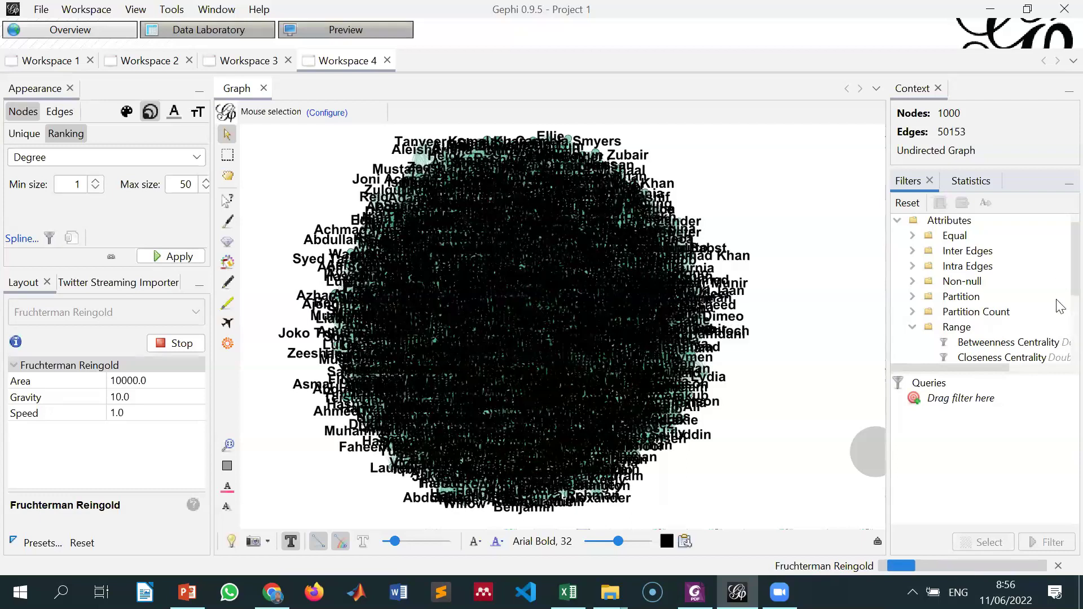
# Step: Add a Degree range filter limited to 120–127 and apply it to the graph
pyautogui.scroll(-2, 1056, 316)
pyautogui.moveTo(998, 326); pyautogui.dragTo(987, 452)
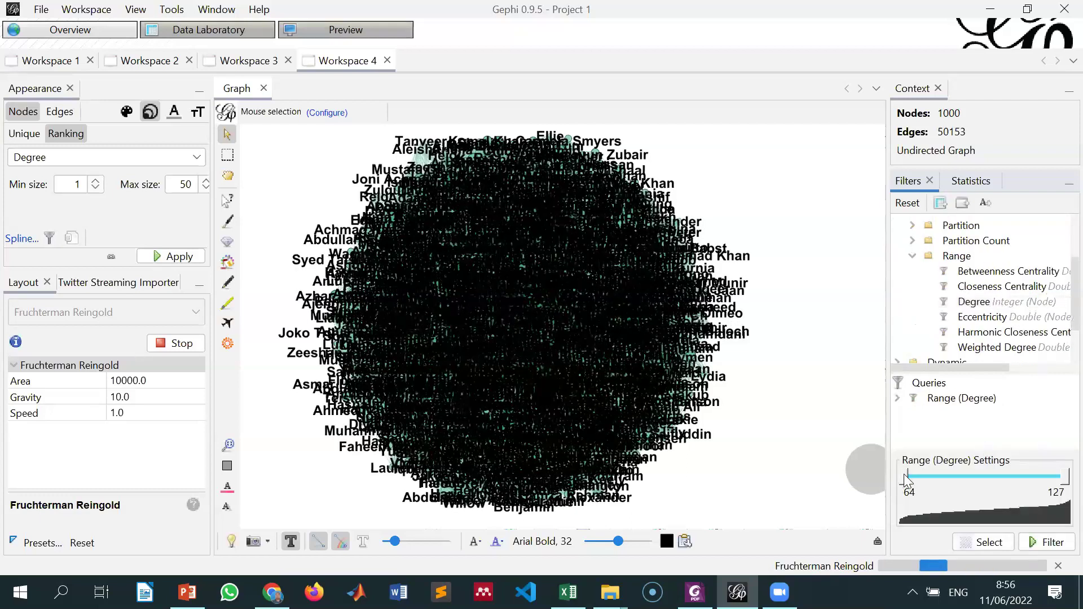
pyautogui.moveTo(904, 478); pyautogui.dragTo(954, 477)
pyautogui.moveTo(1050, 495); pyautogui.dragTo(1048, 493)
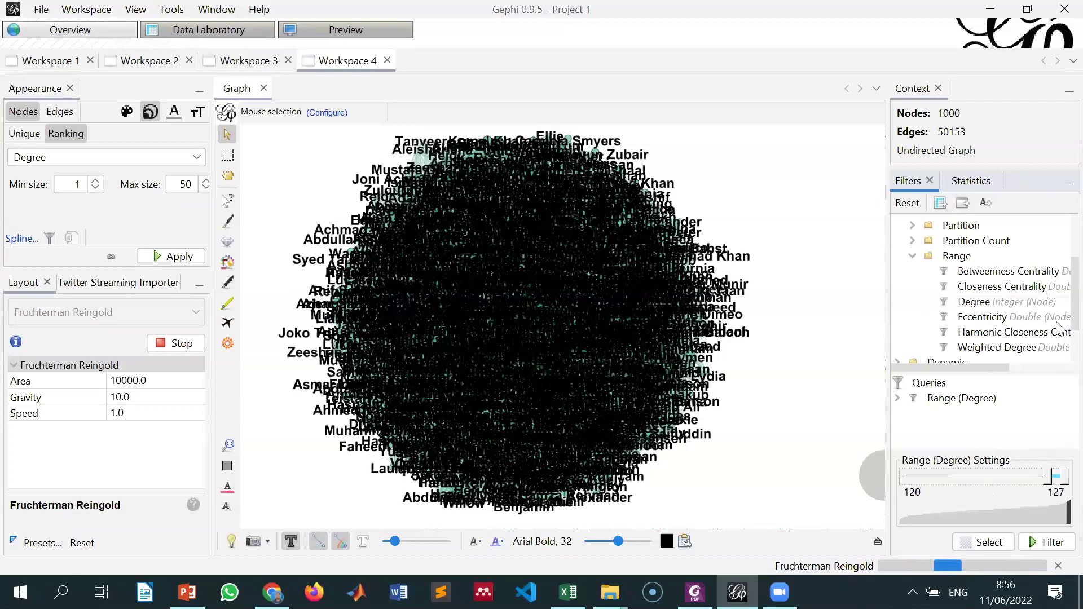
pyautogui.scroll(-1, 1058, 338)
pyautogui.click(1048, 542)
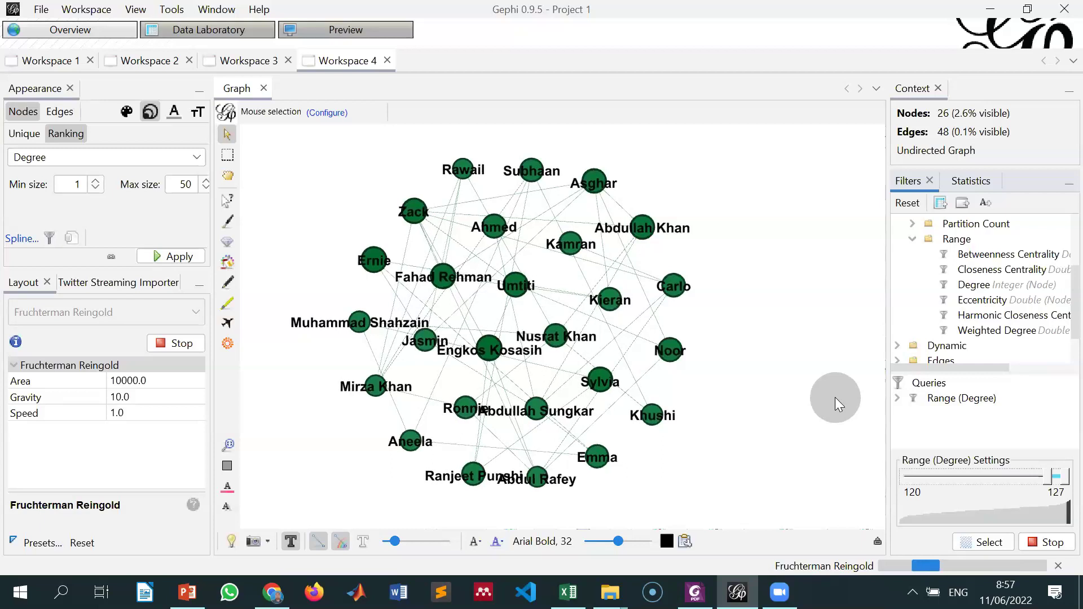
# Step: Color the node labels by Degree ranking using the default green gradient
pyautogui.click(175, 113)
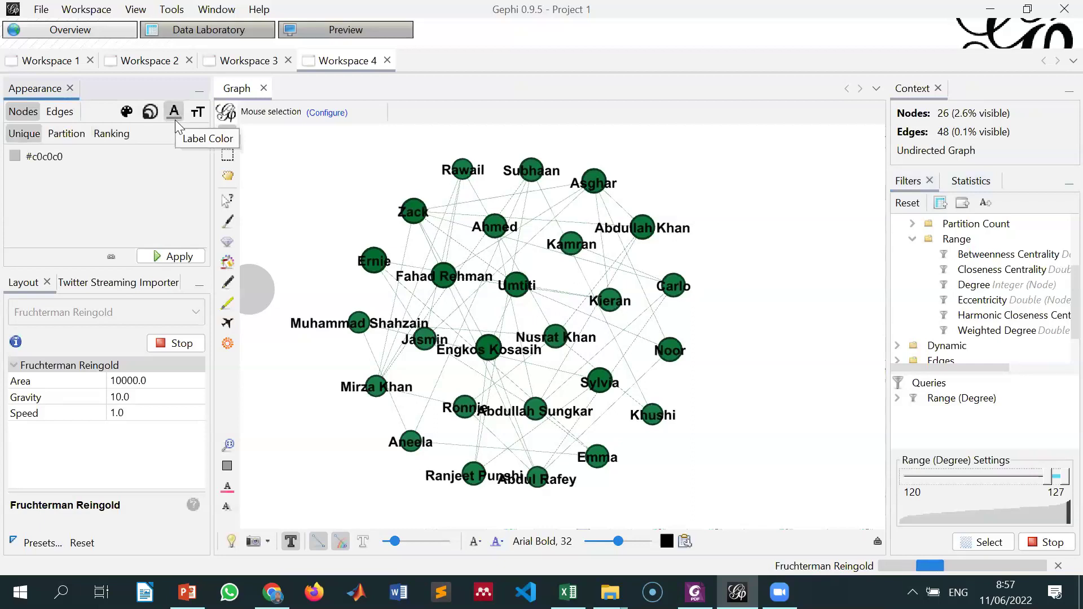
pyautogui.click(112, 134)
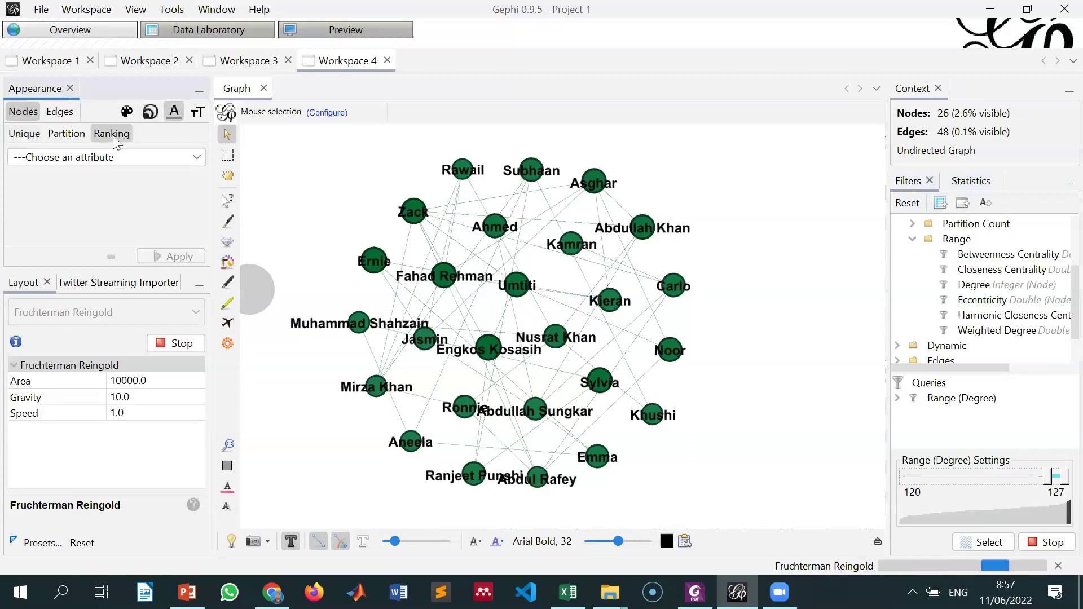
pyautogui.click(131, 162)
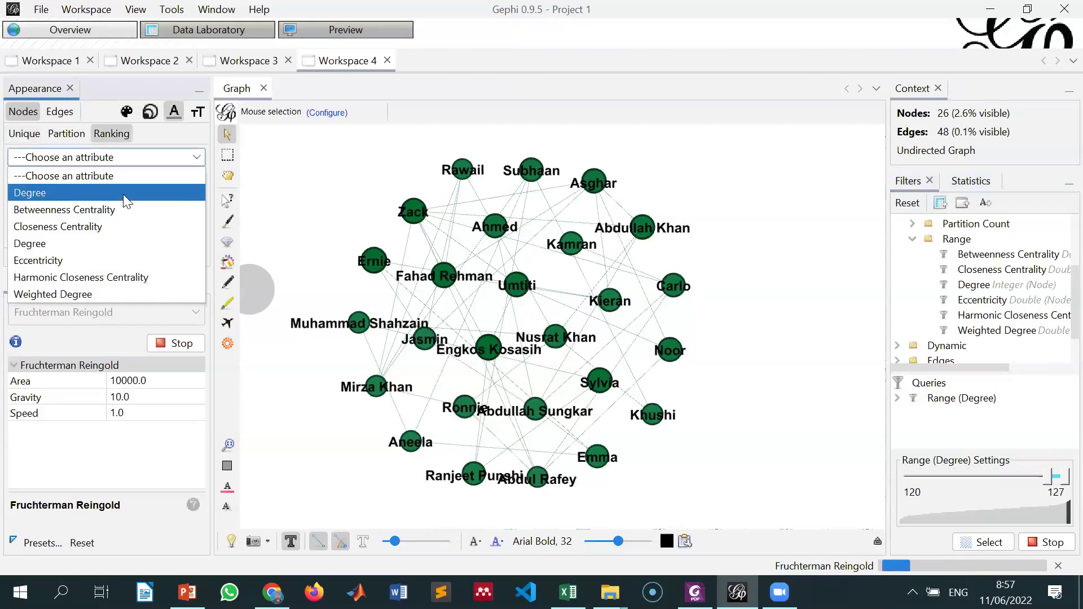
pyautogui.click(126, 193)
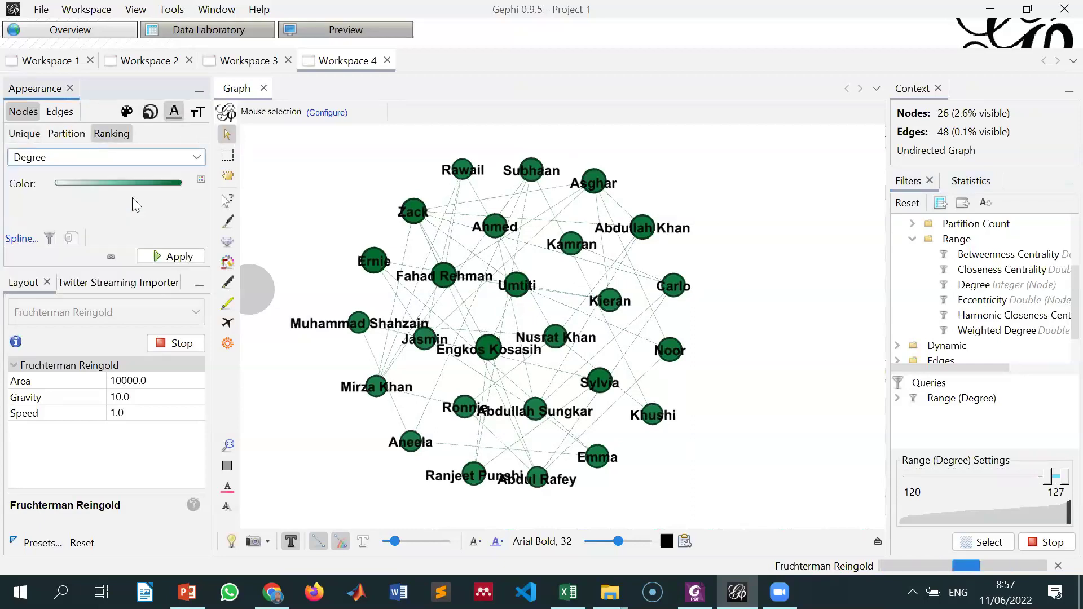
pyautogui.click(176, 259)
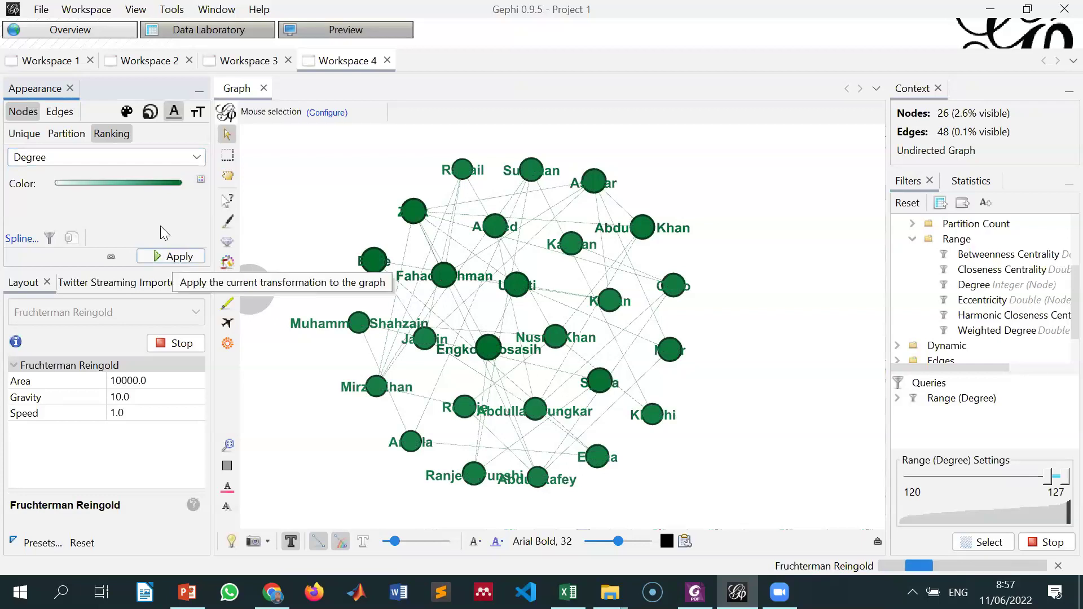
# Step: Switch the label color gradient to the default white-orange-red palette and apply it
pyautogui.rightClick(190, 179)
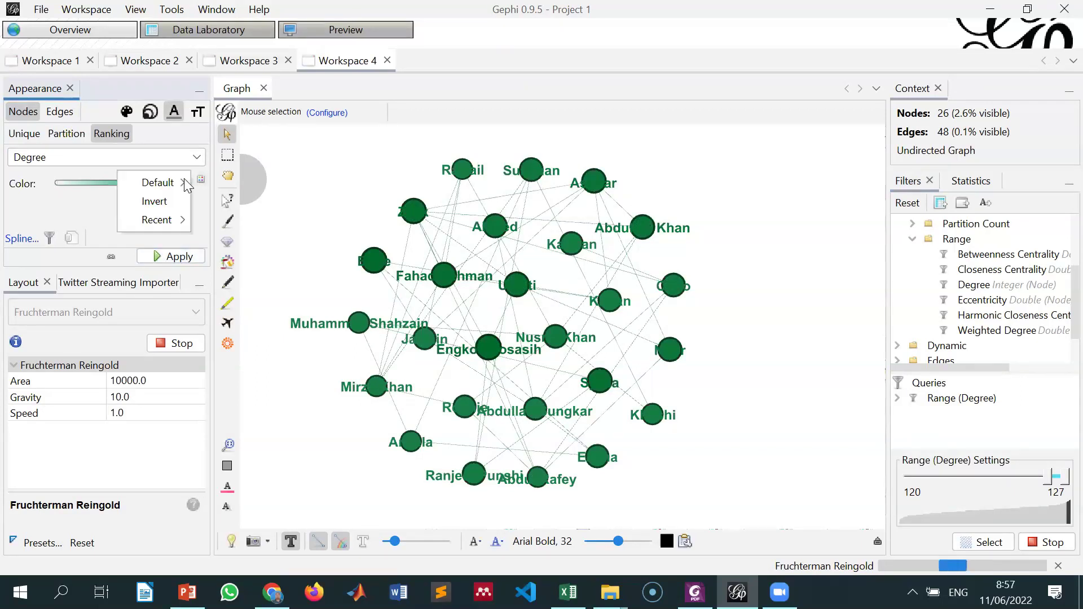
pyautogui.moveTo(188, 184)
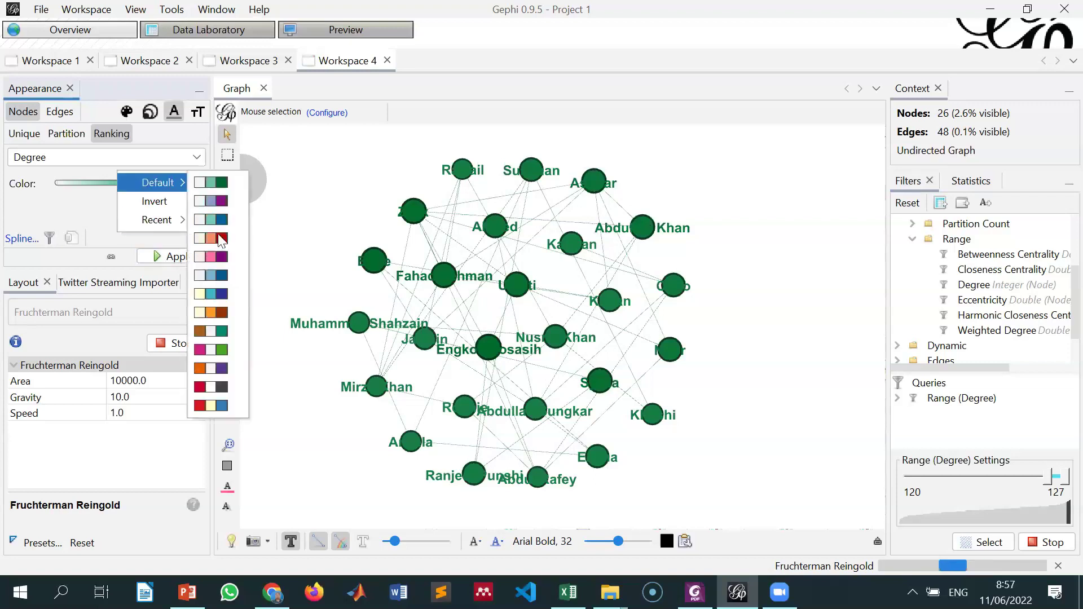
pyautogui.click(192, 233)
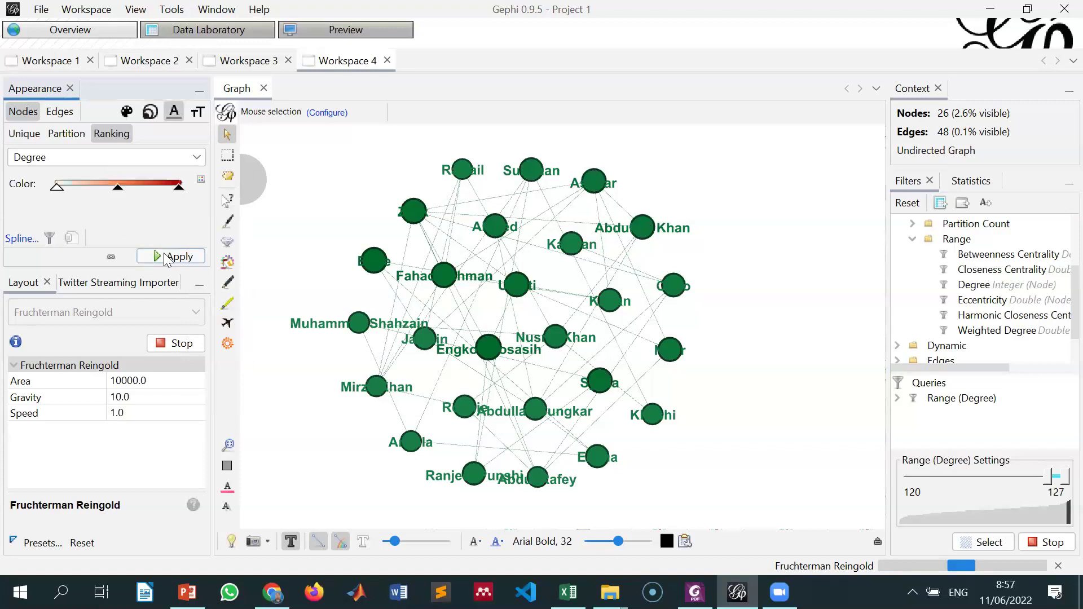
pyautogui.click(169, 257)
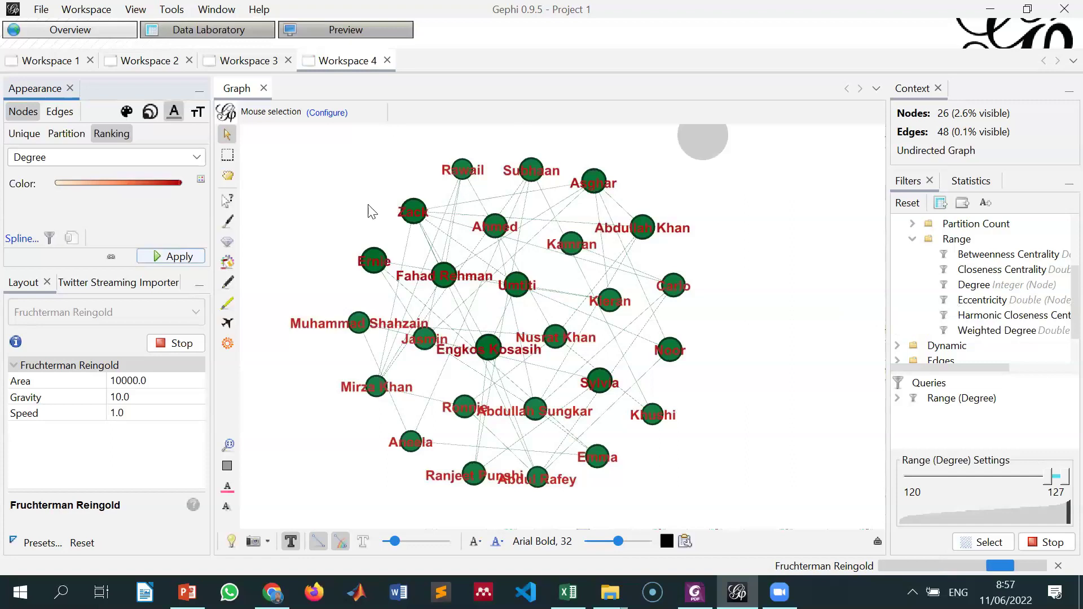
# Step: Color the node labels by Degree partition
pyautogui.click(60, 135)
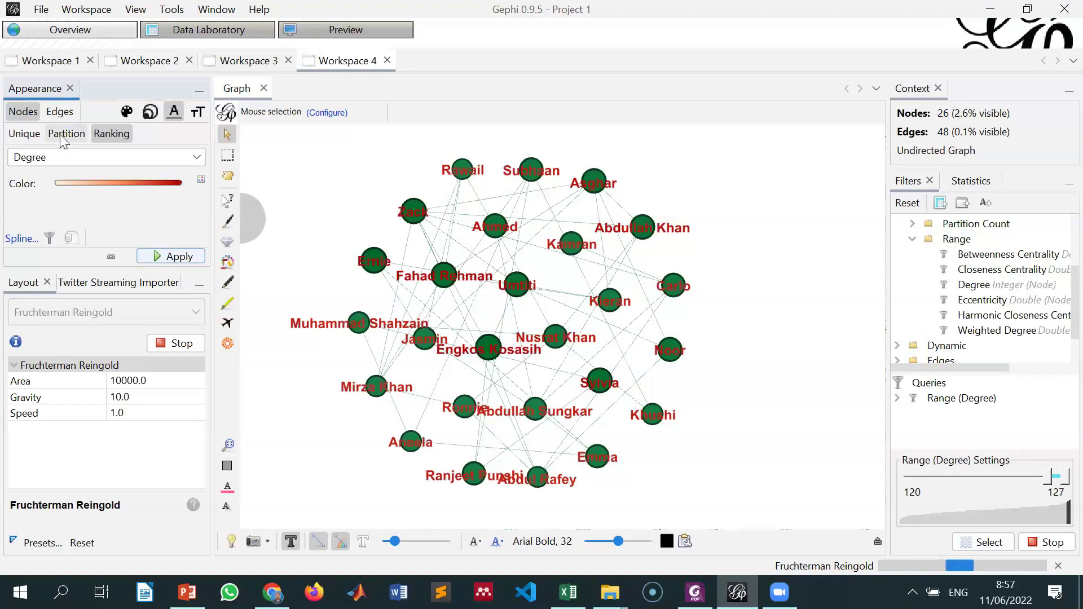
pyautogui.click(79, 160)
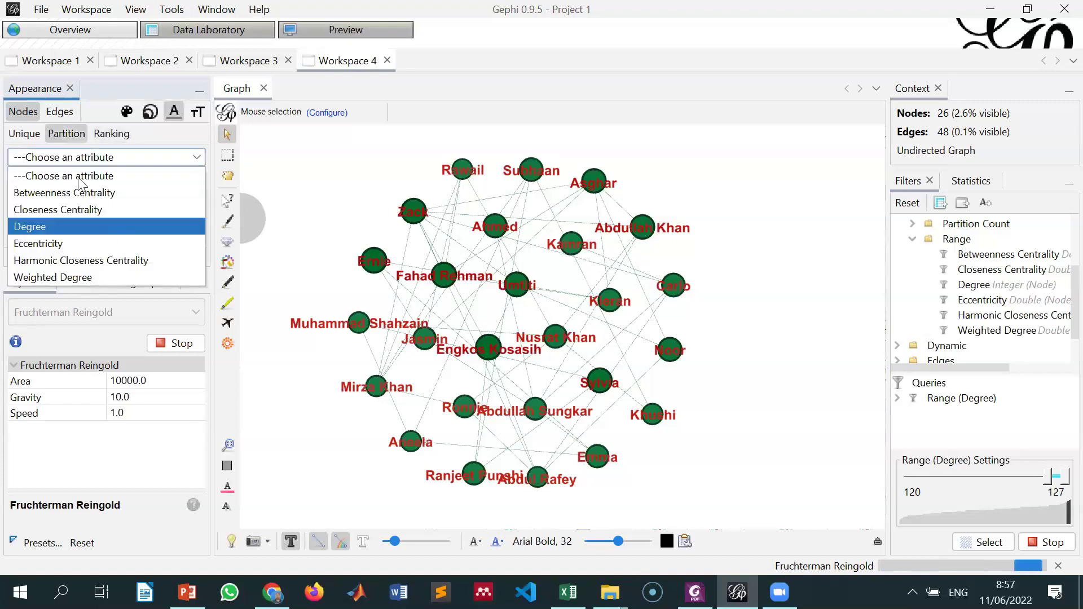
pyautogui.click(79, 226)
pyautogui.click(155, 259)
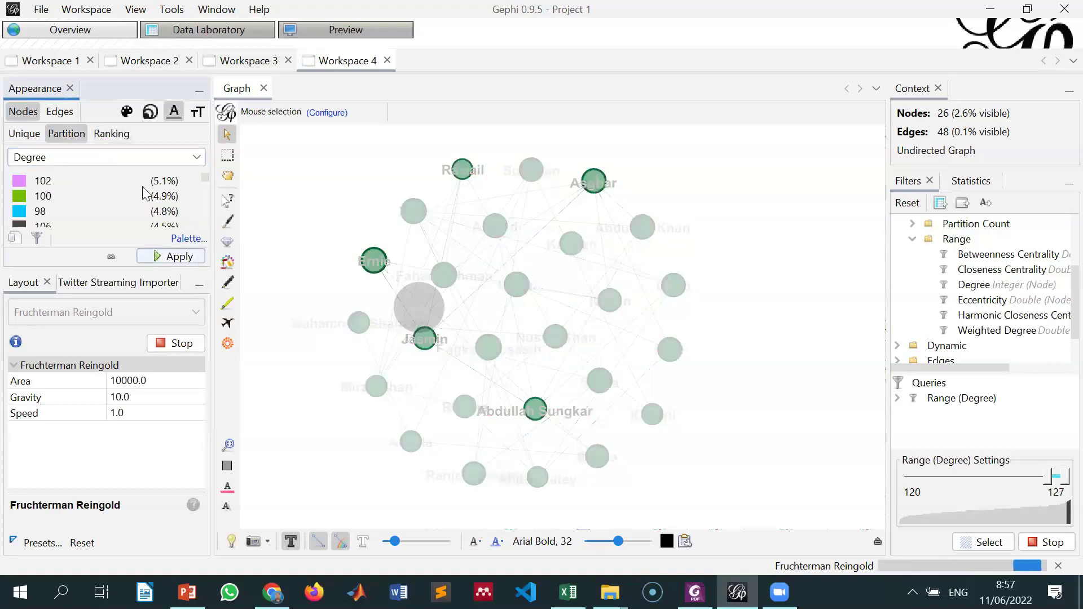
# Step: Color the node labels by Degree ranking with the white-orange-red gradient
pyautogui.click(122, 164)
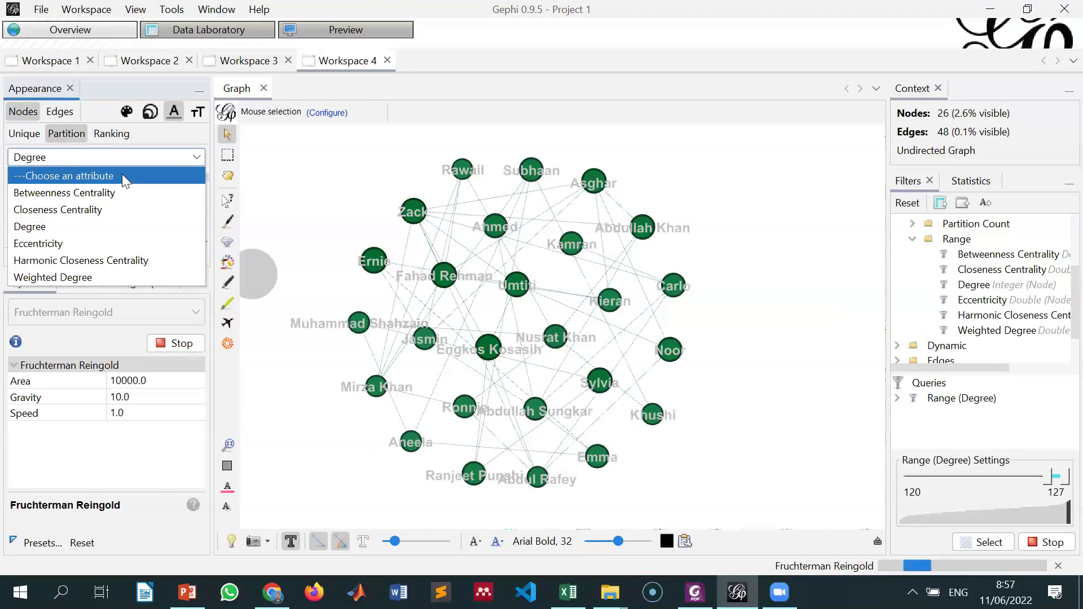
pyautogui.click(111, 133)
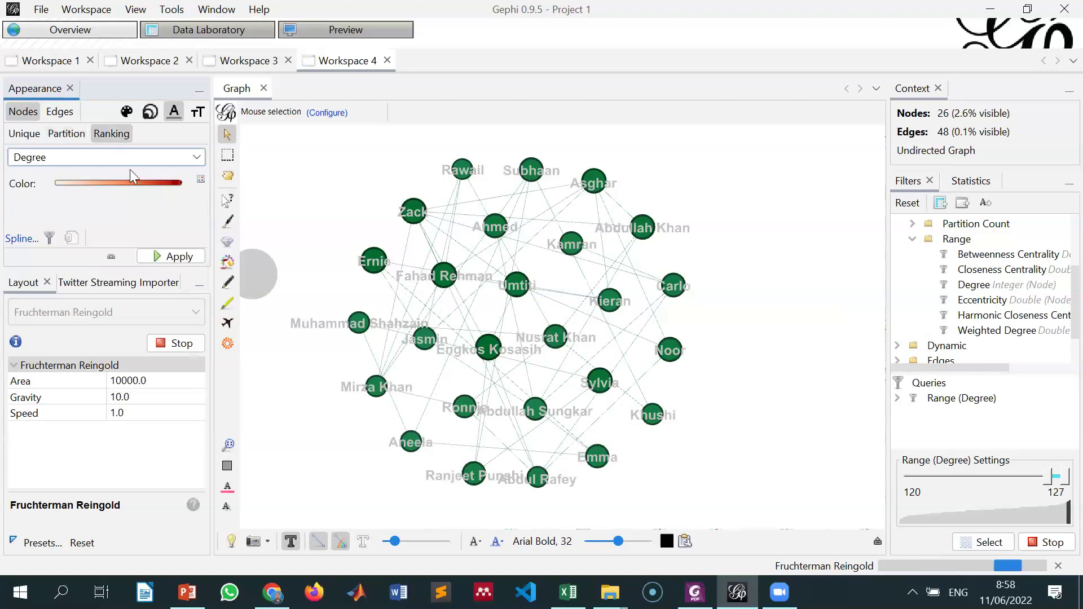
pyautogui.click(188, 262)
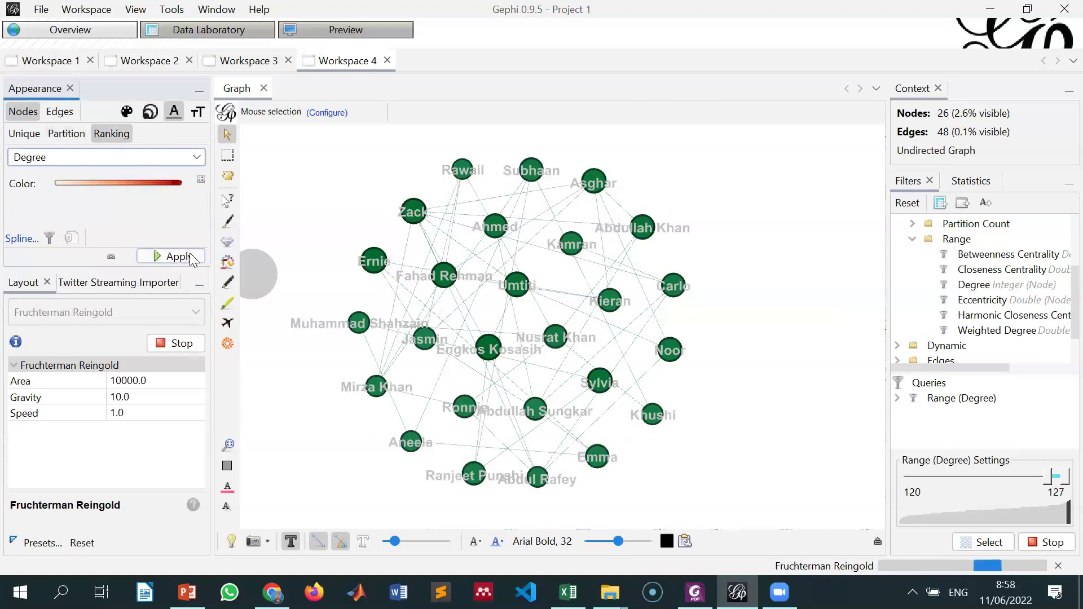
pyautogui.click(150, 112)
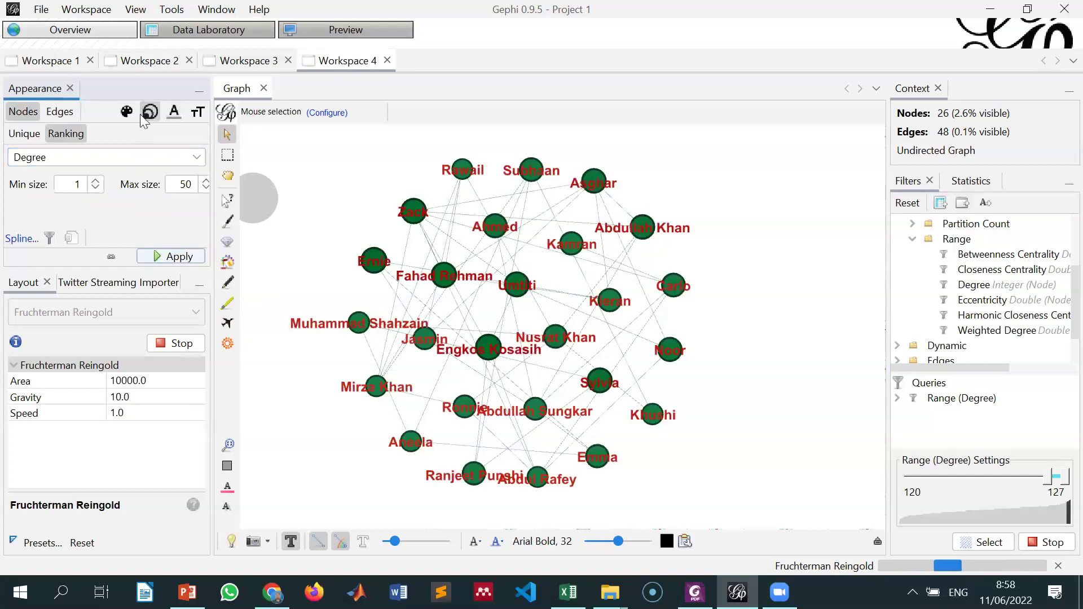
pyautogui.click(140, 163)
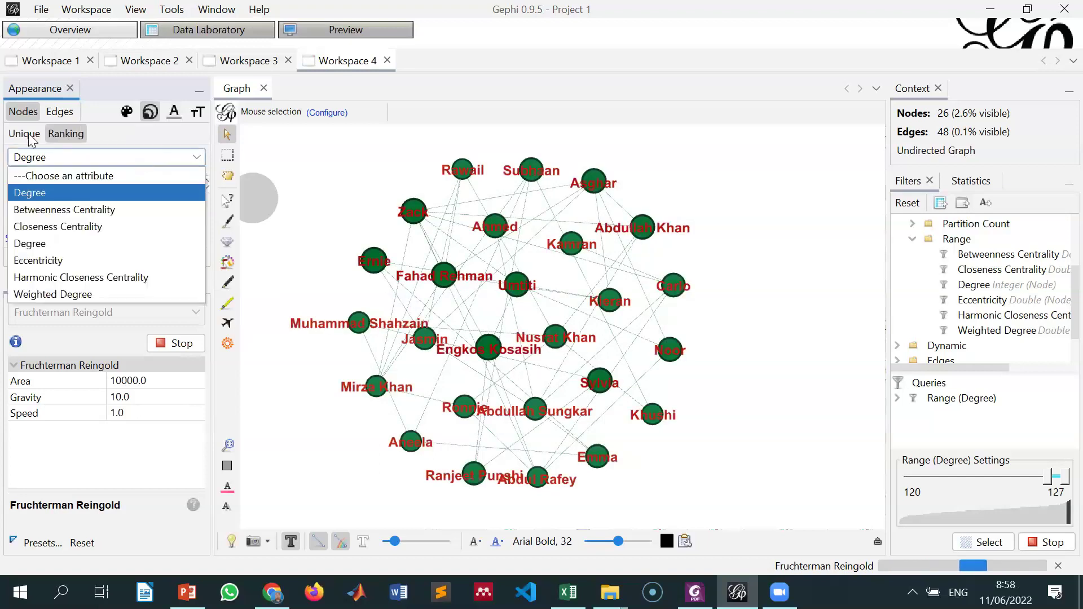
pyautogui.click(60, 131)
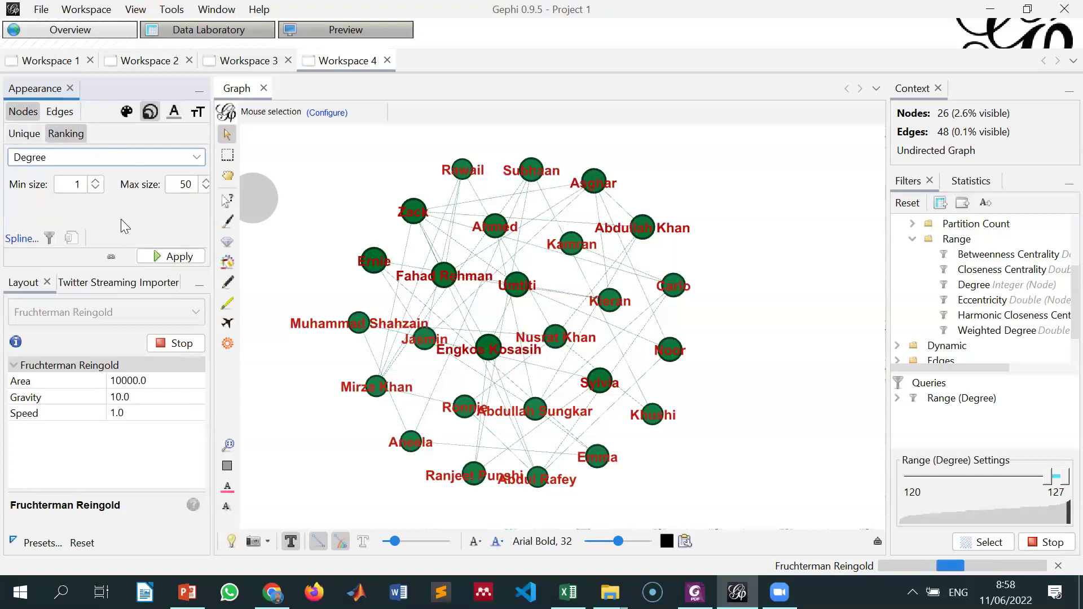
# Step: Color the nodes by Degree partition using the default palette
pyautogui.click(127, 113)
pyautogui.click(66, 134)
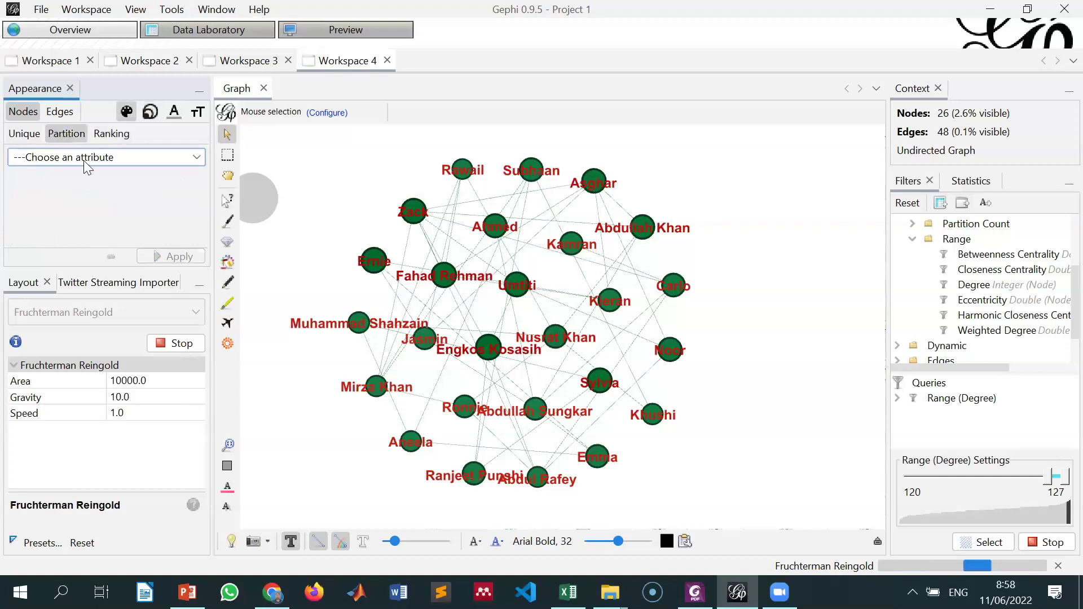
pyautogui.click(84, 160)
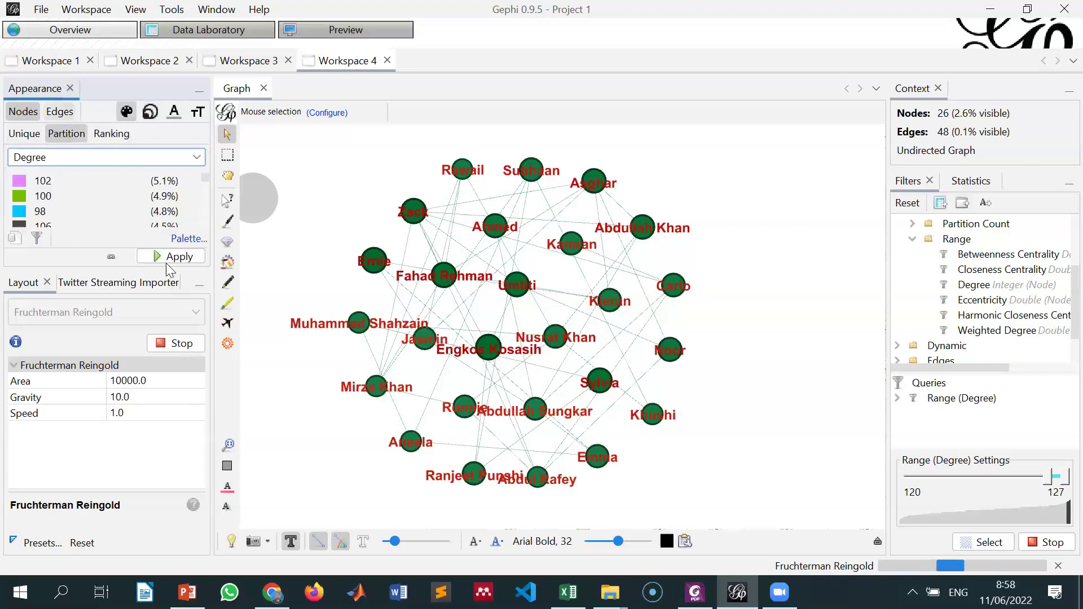
pyautogui.click(165, 257)
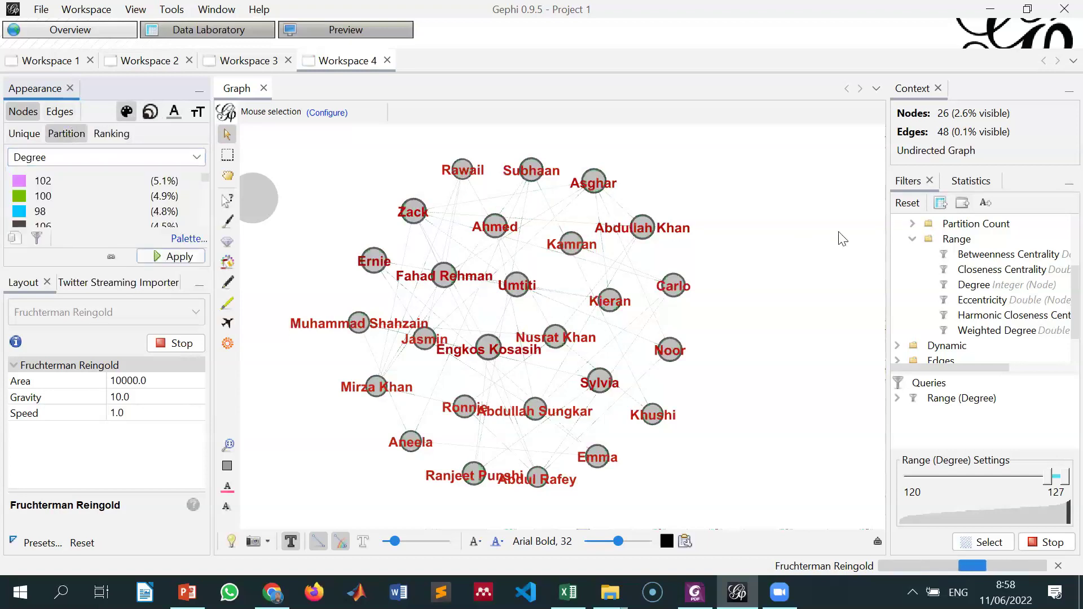
pyautogui.click(519, 285)
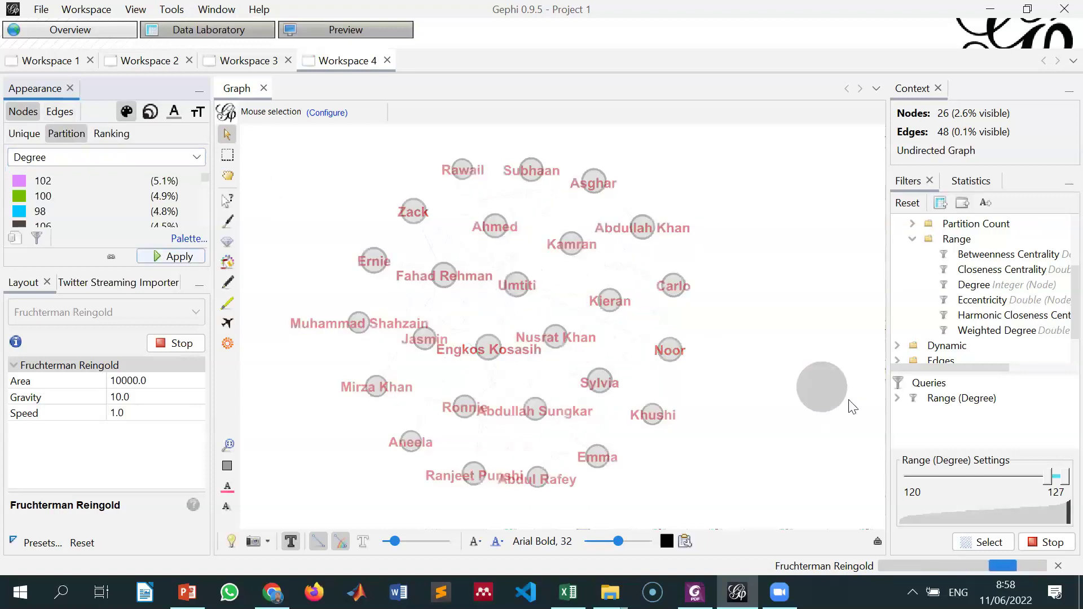
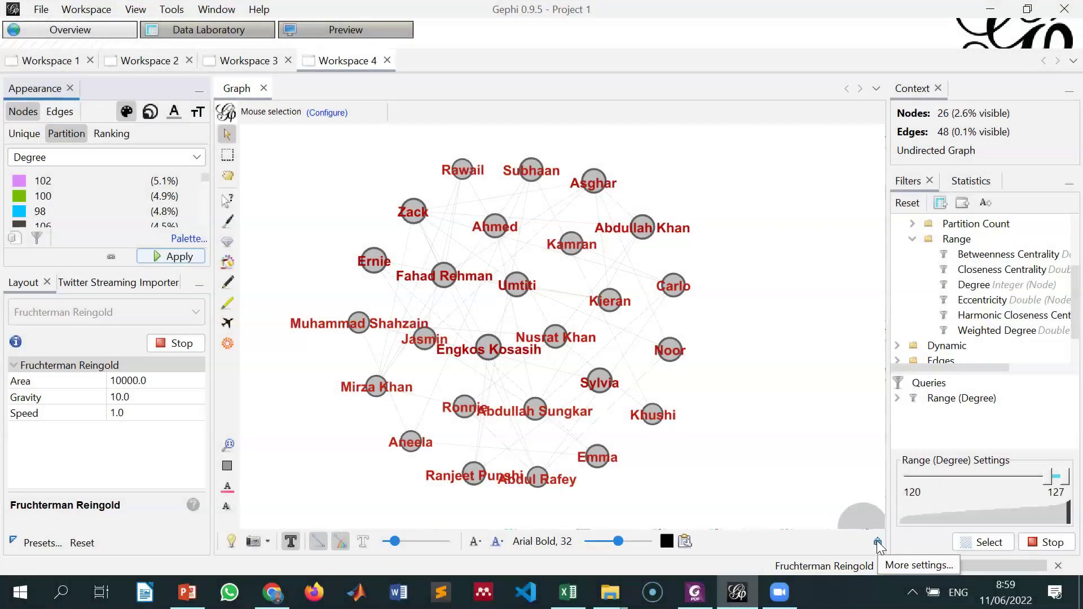
# Step: Set the label size mode to Node size in the graph's label display settings
pyautogui.click(878, 545)
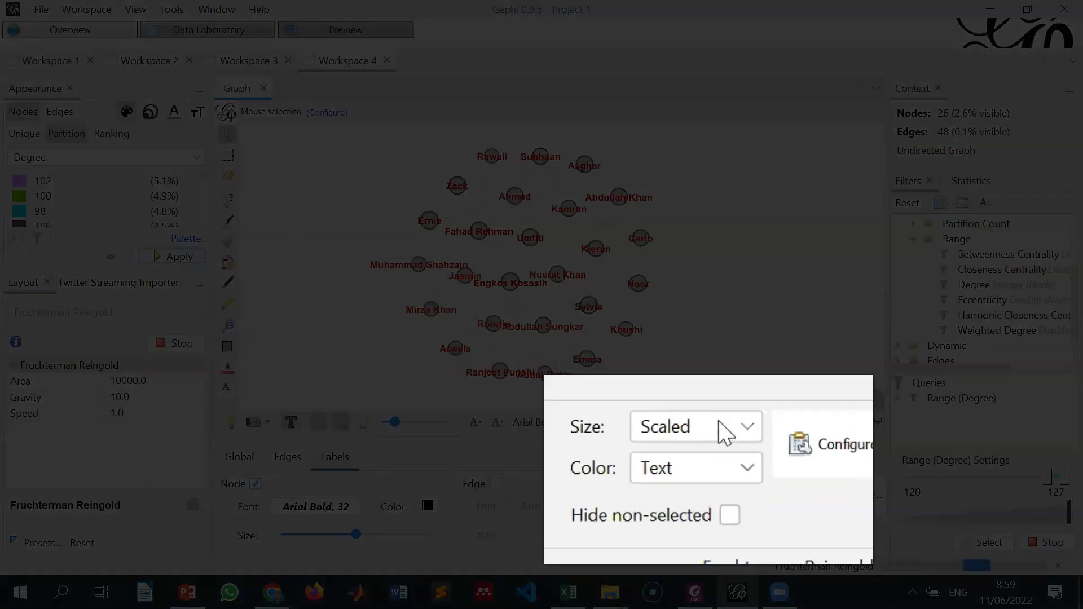
pyautogui.click(723, 436)
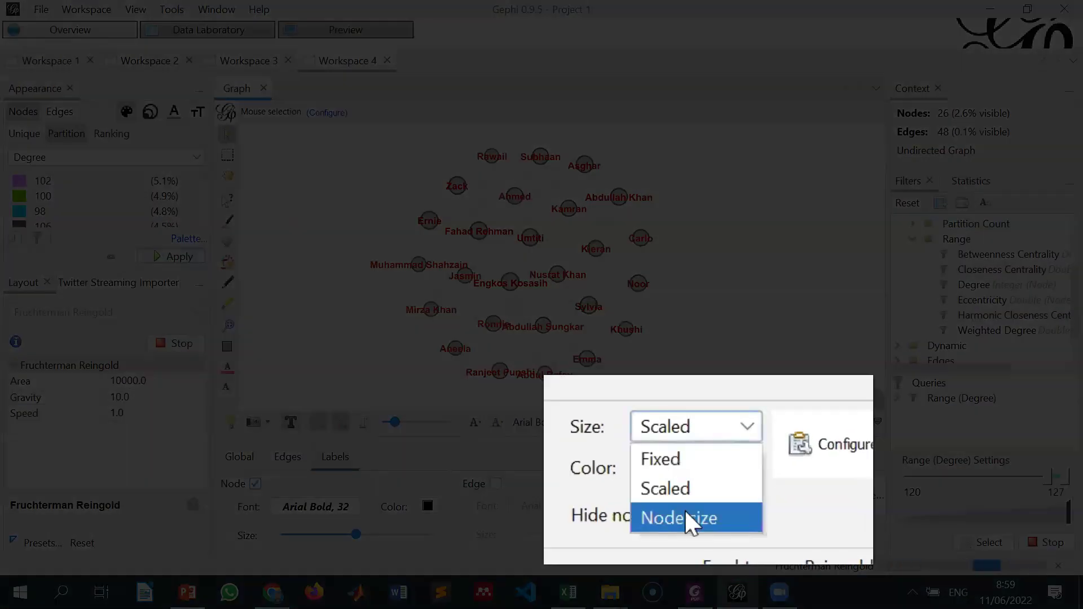
pyautogui.click(685, 509)
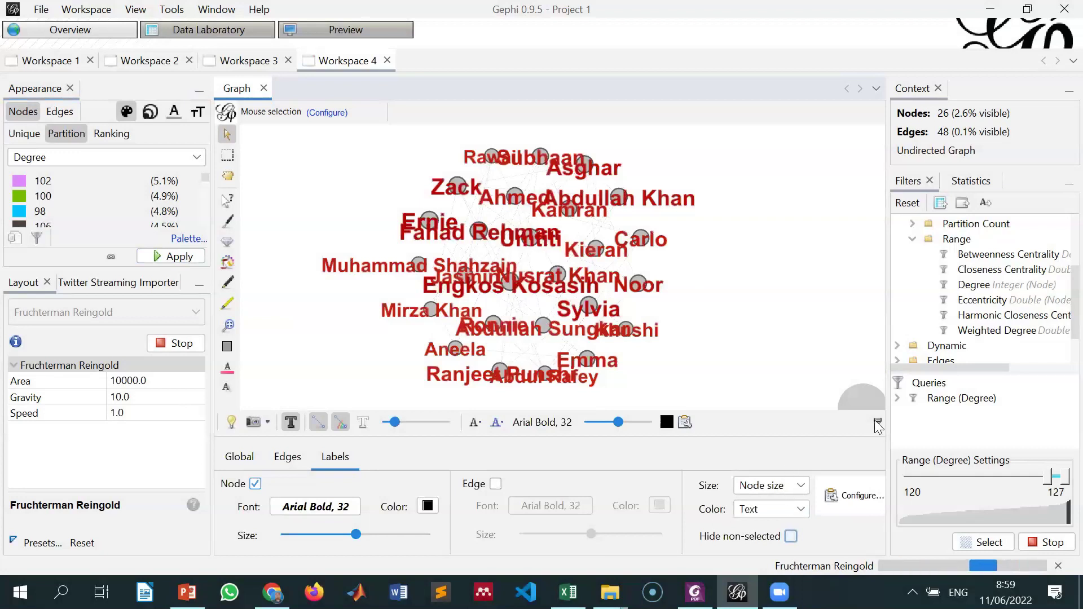
pyautogui.click(876, 422)
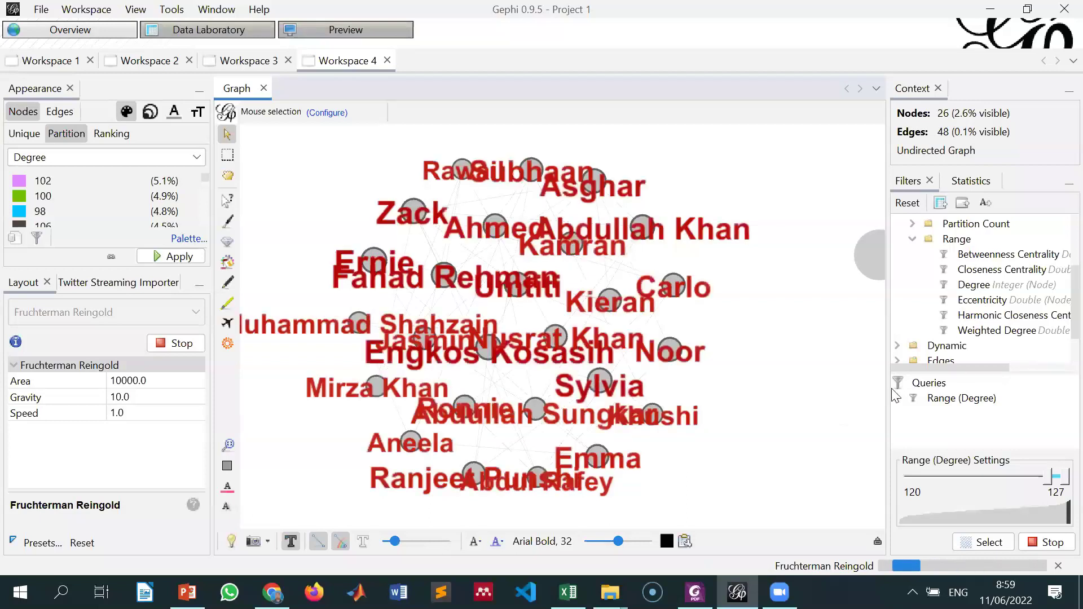
# Step: Widen the Degree range filter to 117–127
pyautogui.moveTo(1049, 484); pyautogui.dragTo(986, 474)
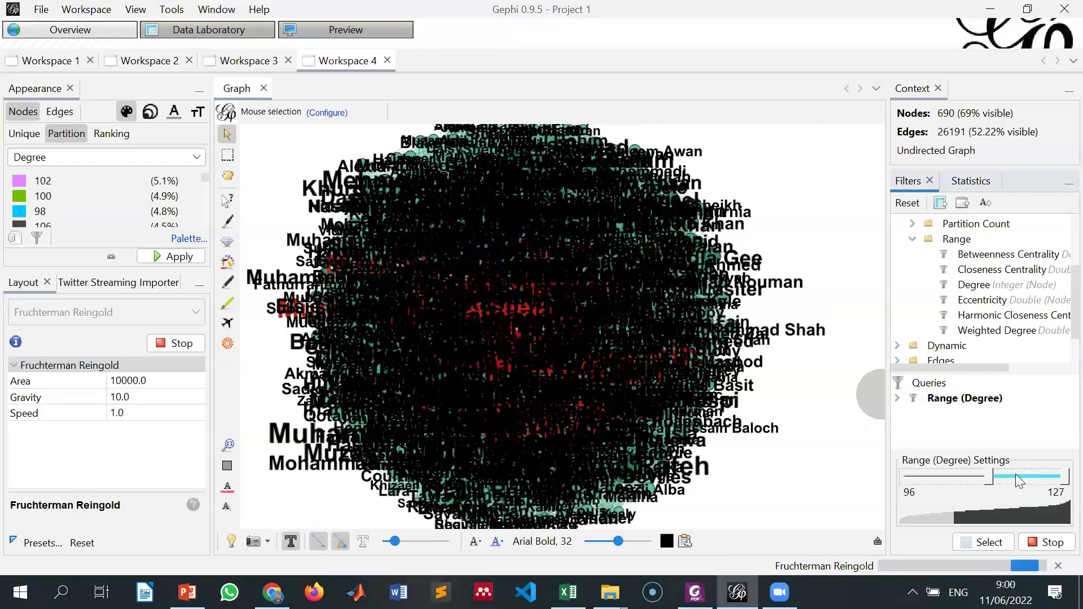
pyautogui.moveTo(1018, 479); pyautogui.dragTo(1045, 478)
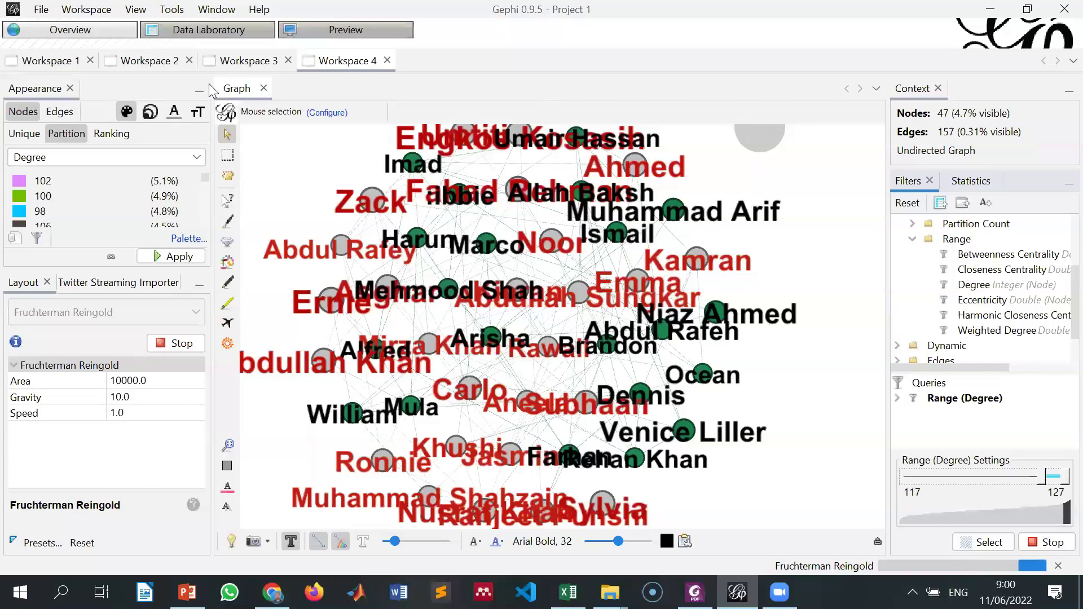
# Step: Examine the degree and centrality values of the filtered nodes in the data table, returning to the graph overview when done
pyautogui.click(201, 33)
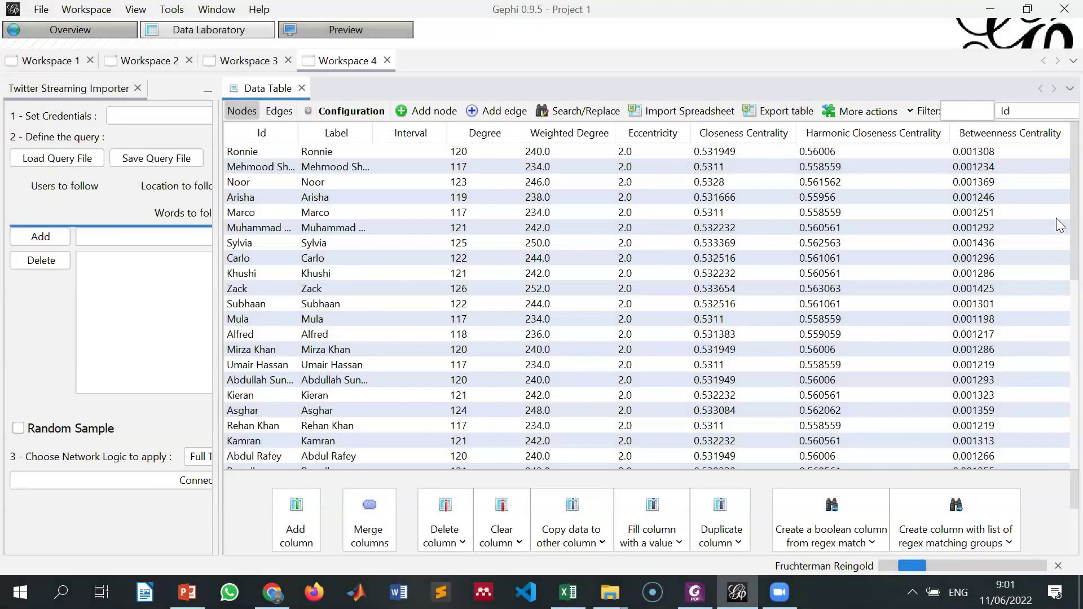
pyautogui.scroll(-1, 1060, 243)
pyautogui.scroll(-8, 1061, 394)
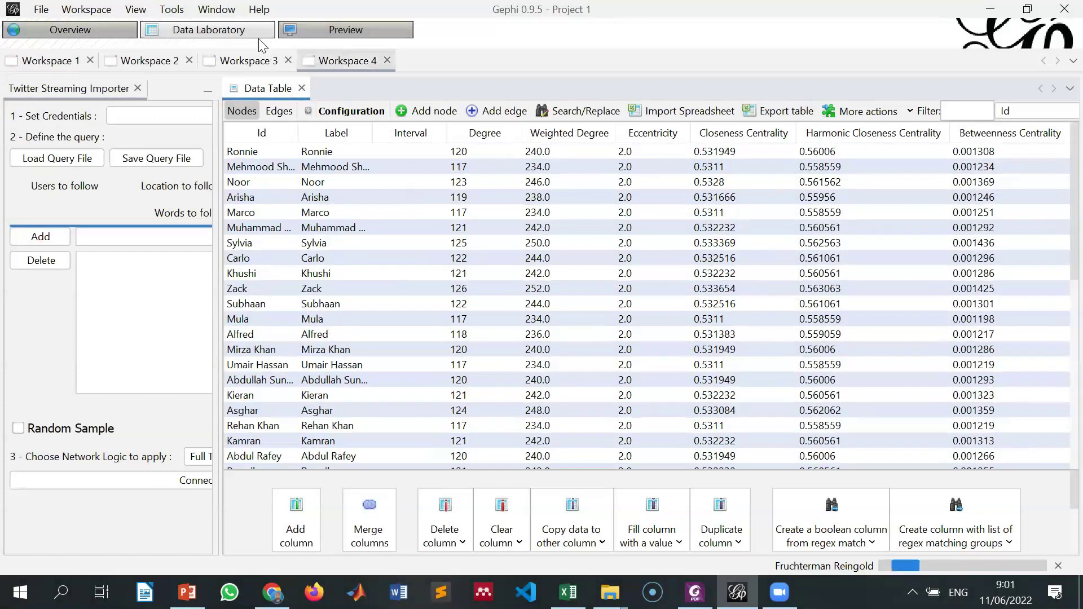
pyautogui.click(92, 34)
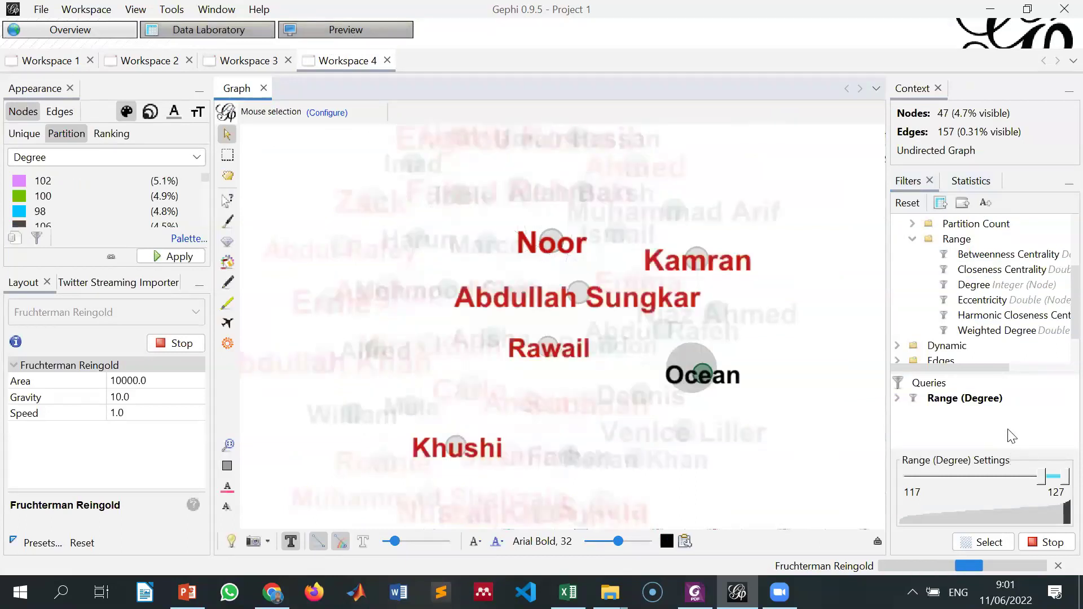
# Step: Turn on node labels in the preview settings and refresh the preview
pyautogui.click(363, 44)
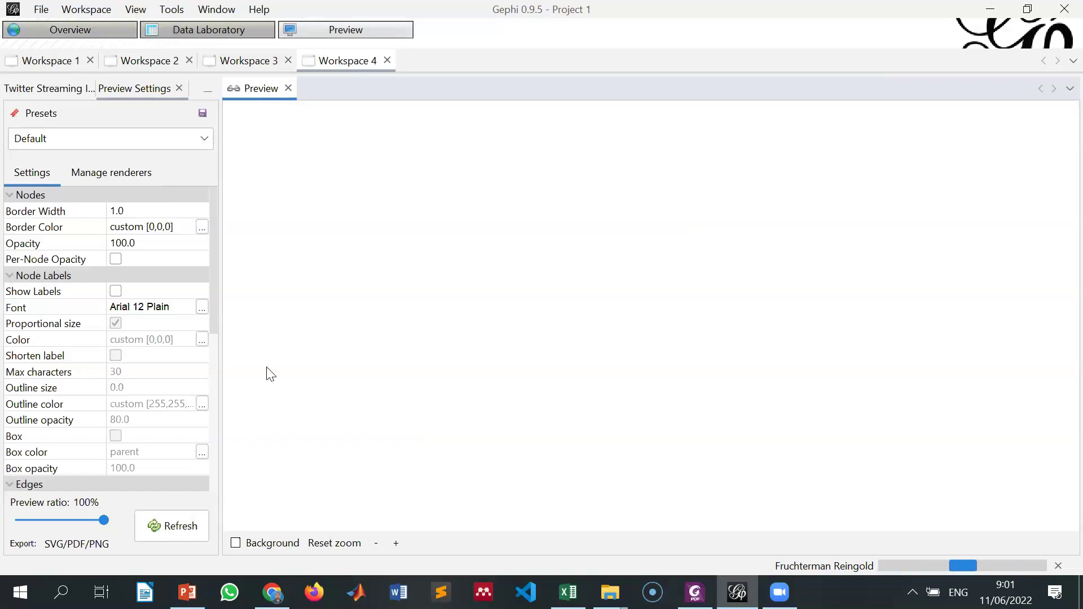
pyautogui.click(134, 296)
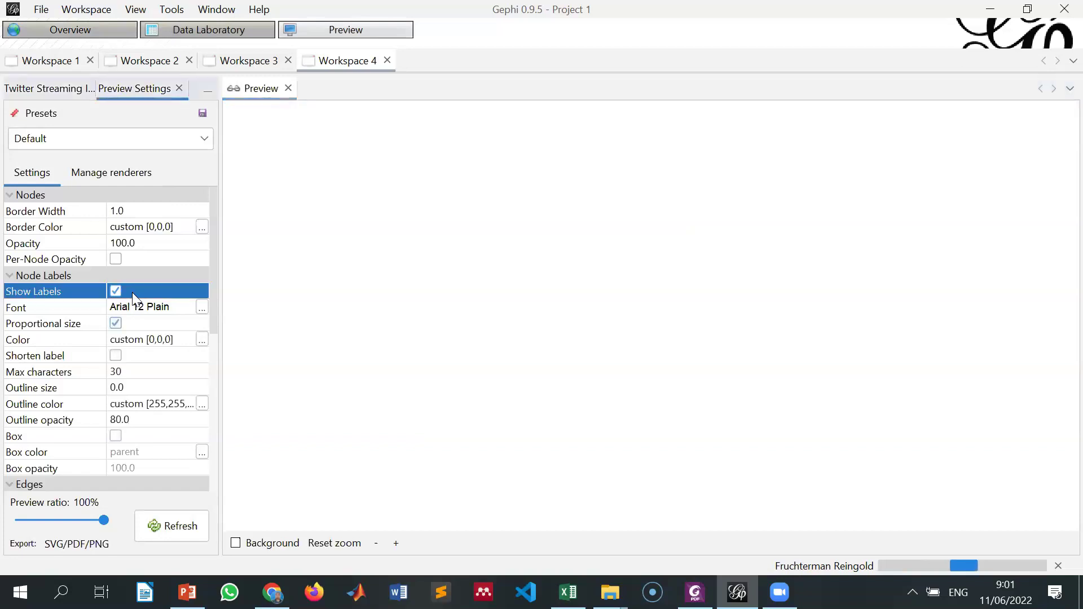
pyautogui.click(177, 530)
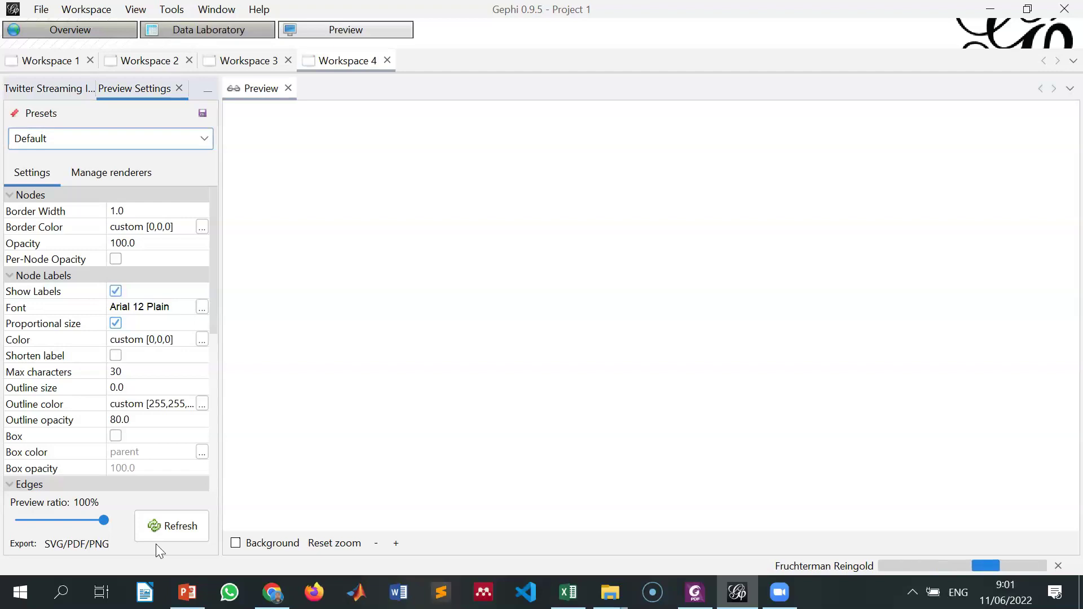
# Step: Export the preview as a PDF file named gephi in the Documents folder
pyautogui.click(89, 546)
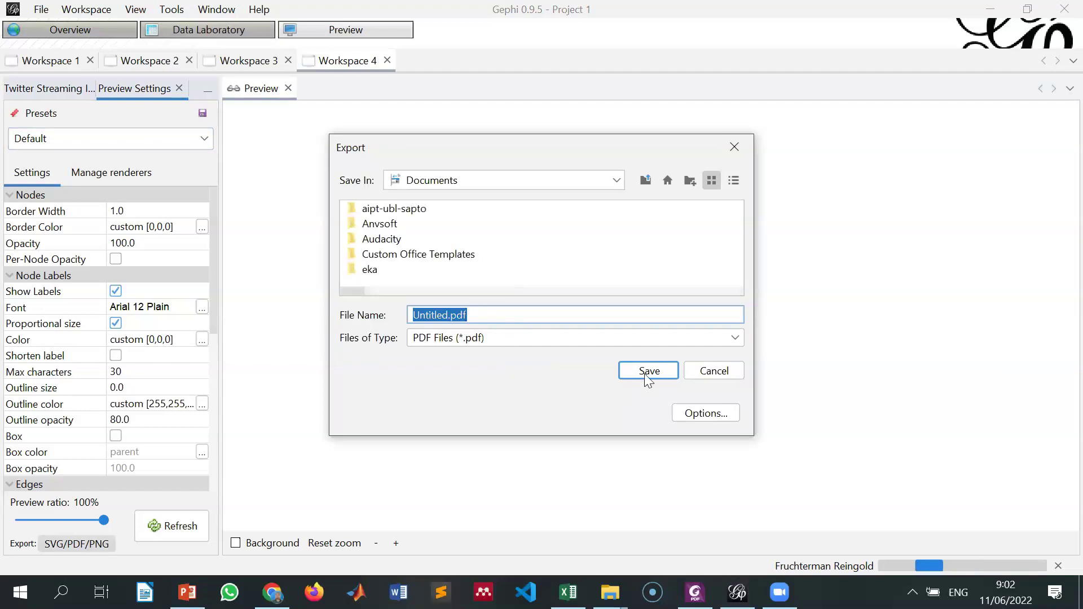
pyautogui.write('gephi')
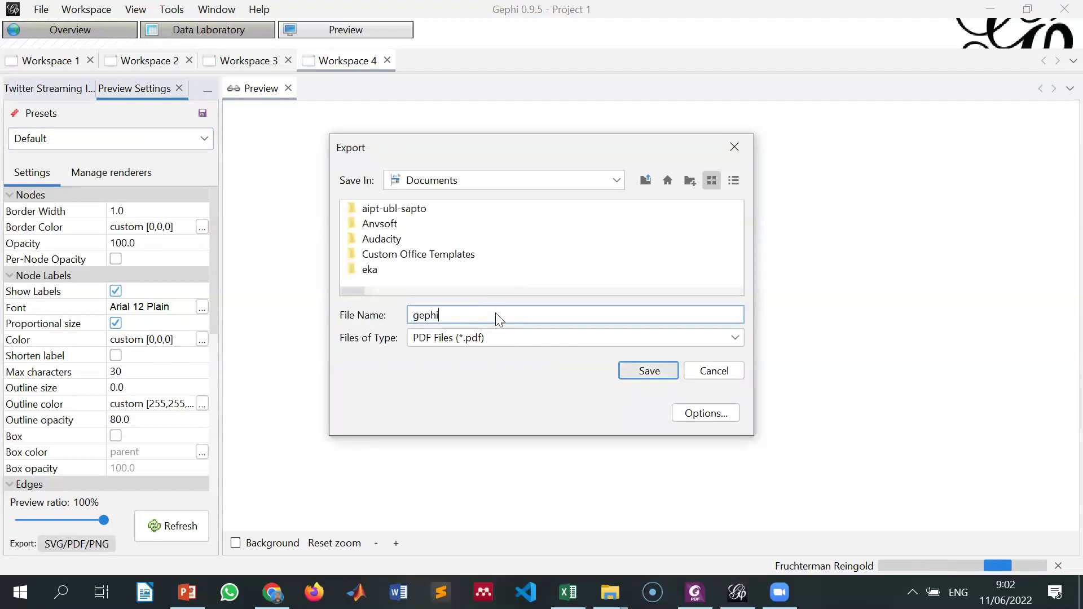
pyautogui.press('Return')
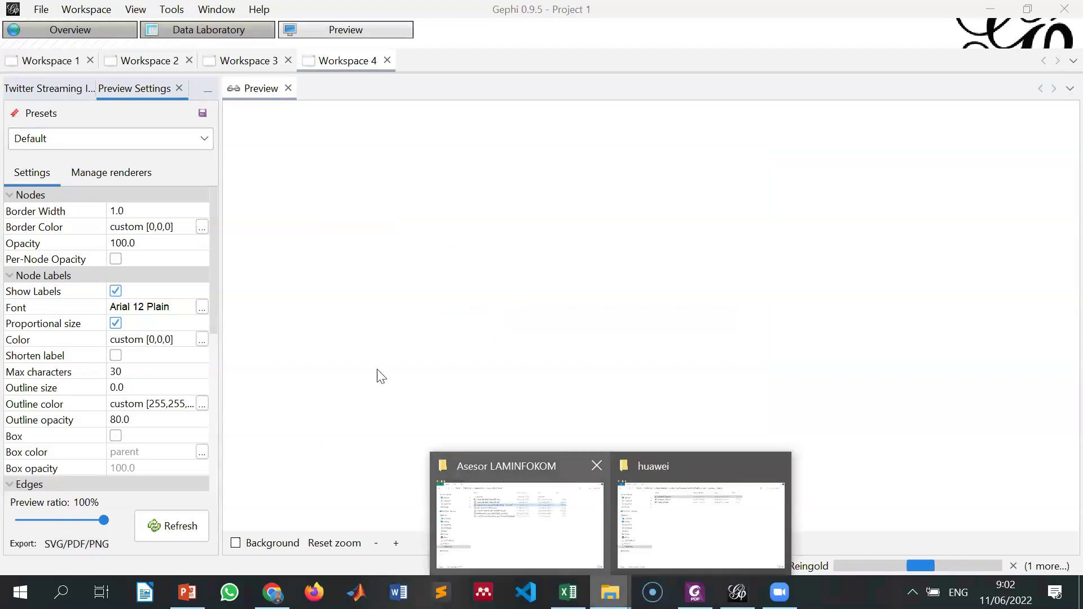
# Step: Switch to File Explorer and check the exported gephi.pdf in Documents, sorted by newest modification date, before returning to Gephi
pyautogui.click(519, 522)
pyautogui.click(90, 157)
pyautogui.click(534, 85)
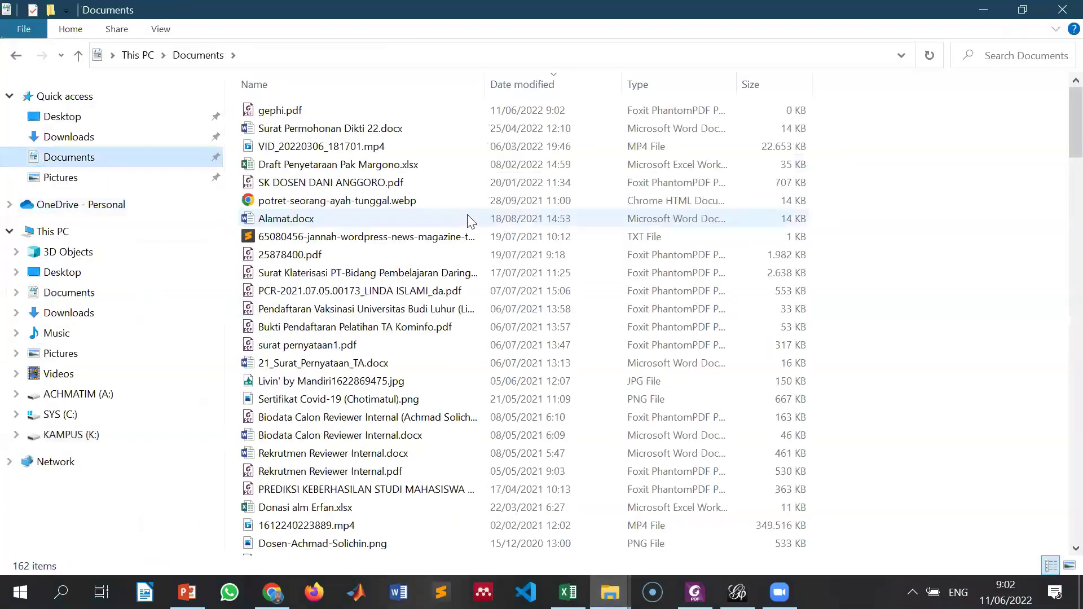
pyautogui.click(795, 113)
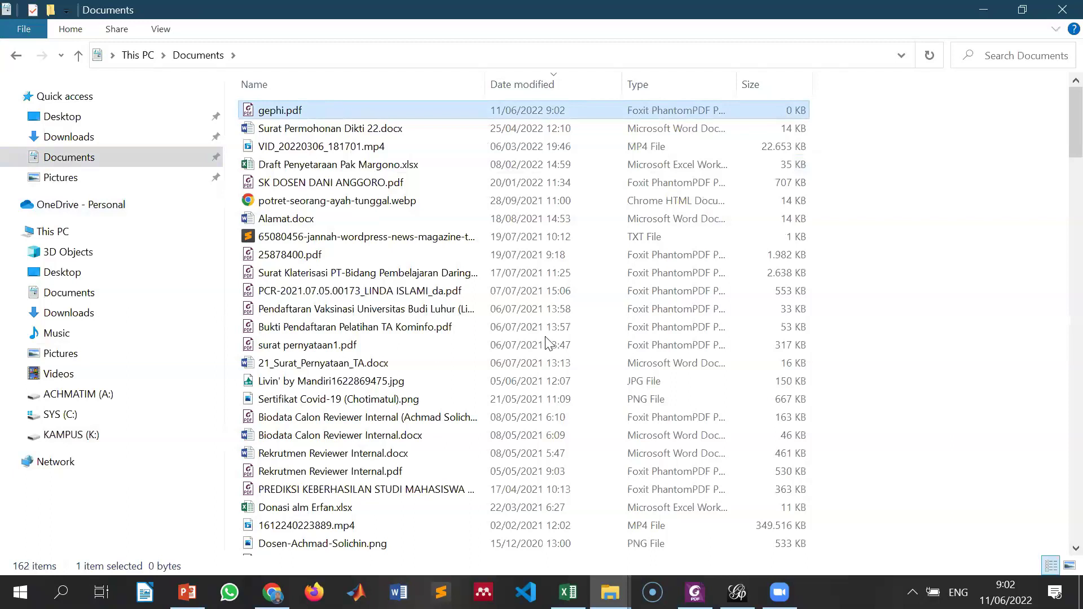
pyautogui.hotkey('alt', 'Tab')
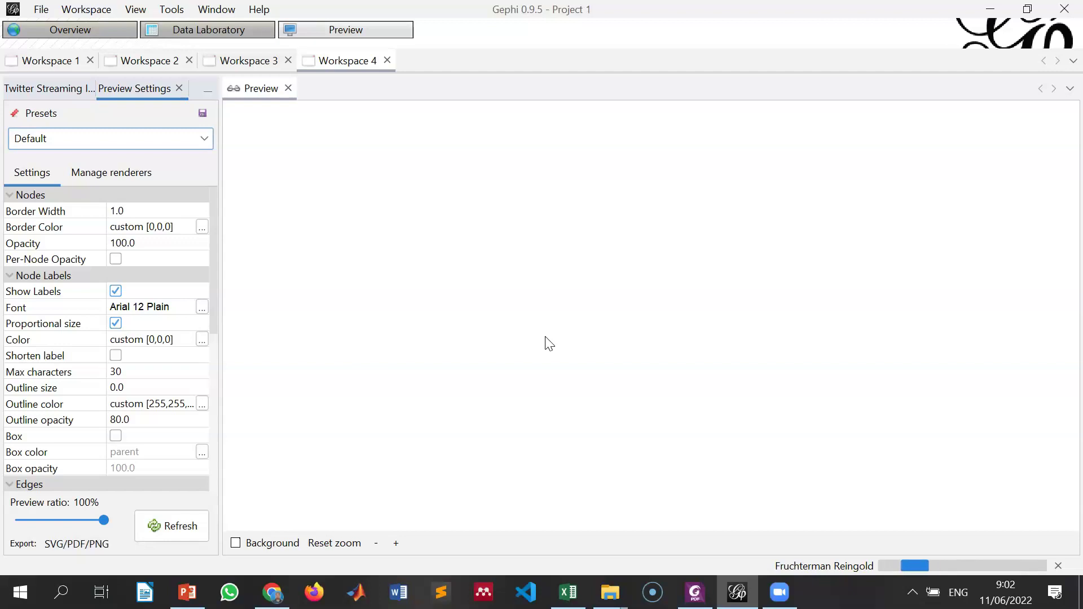
# Step: Return to the graph overview and inspect the connections of individual nodes in the filtered network
pyautogui.click(75, 34)
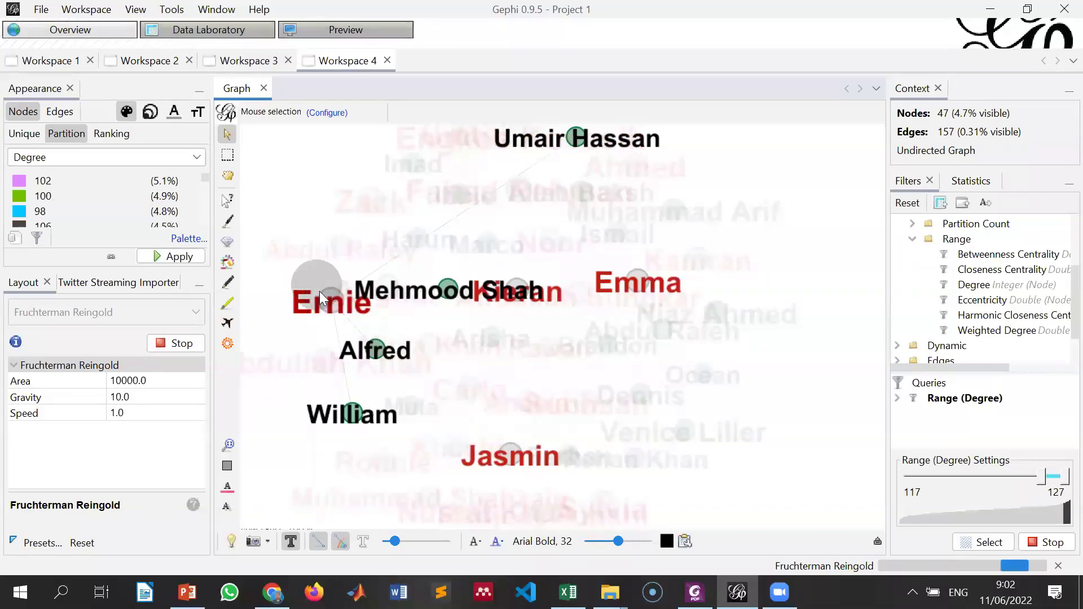
pyautogui.click(320, 294)
pyautogui.click(246, 265)
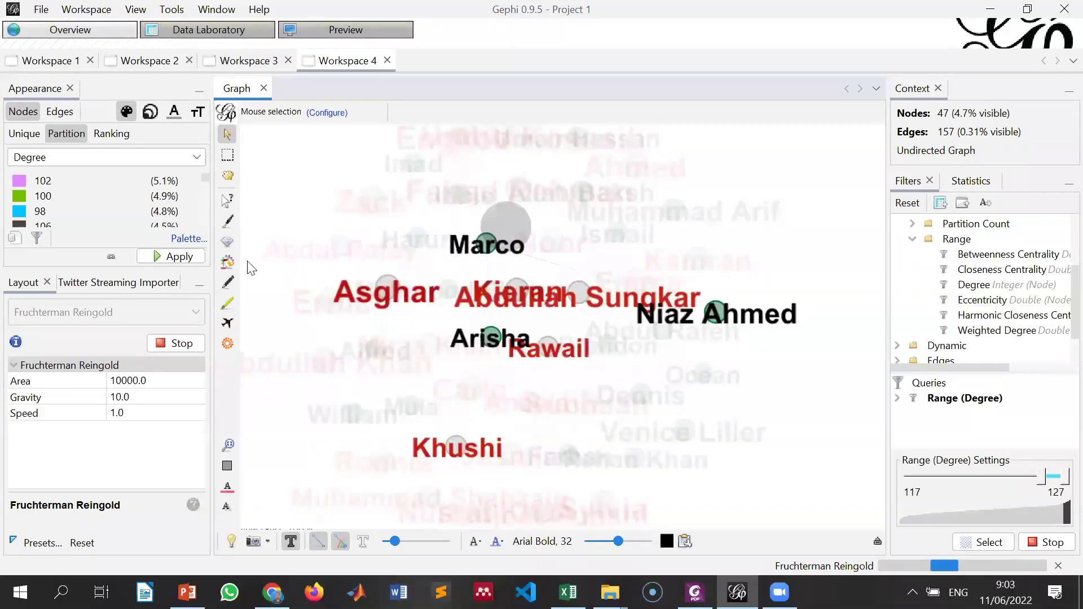
pyautogui.click(341, 313)
pyautogui.click(330, 306)
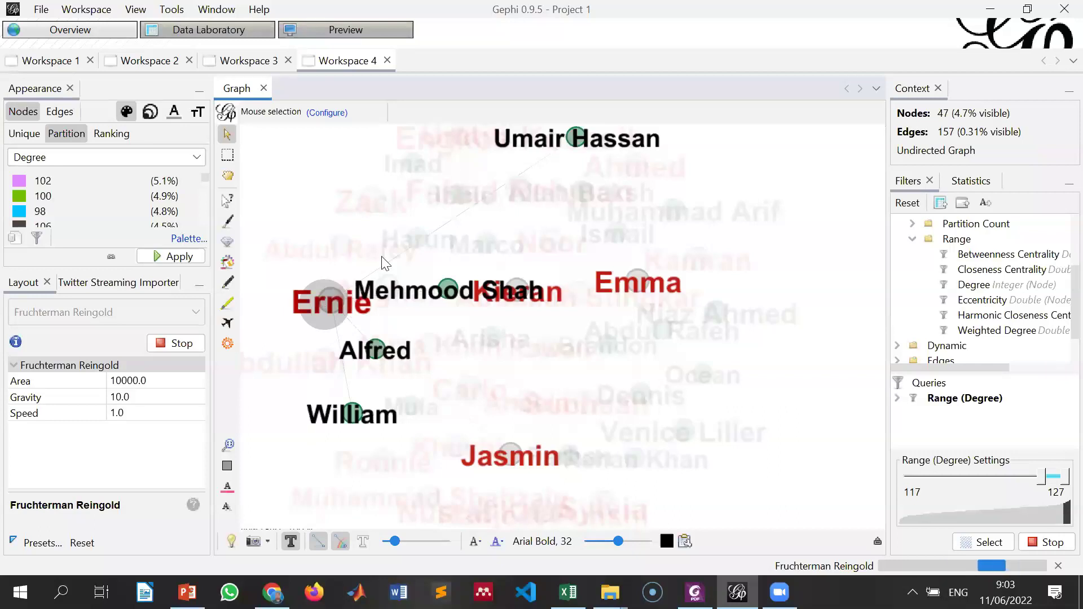
# Step: Look through the graph's edge and label display settings and try turning on edge labels
pyautogui.click(877, 543)
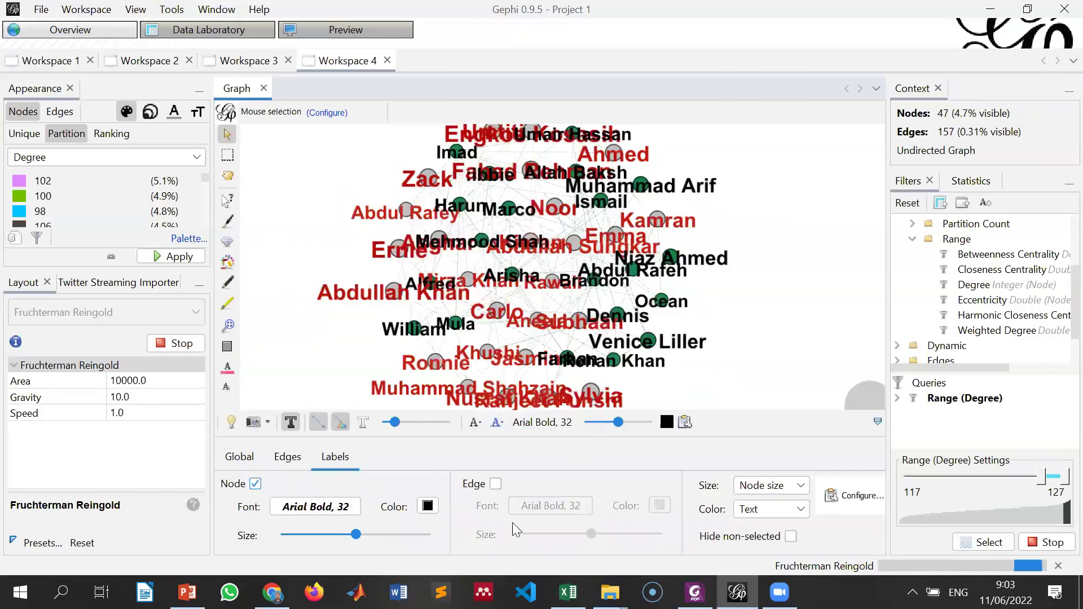
pyautogui.click(283, 468)
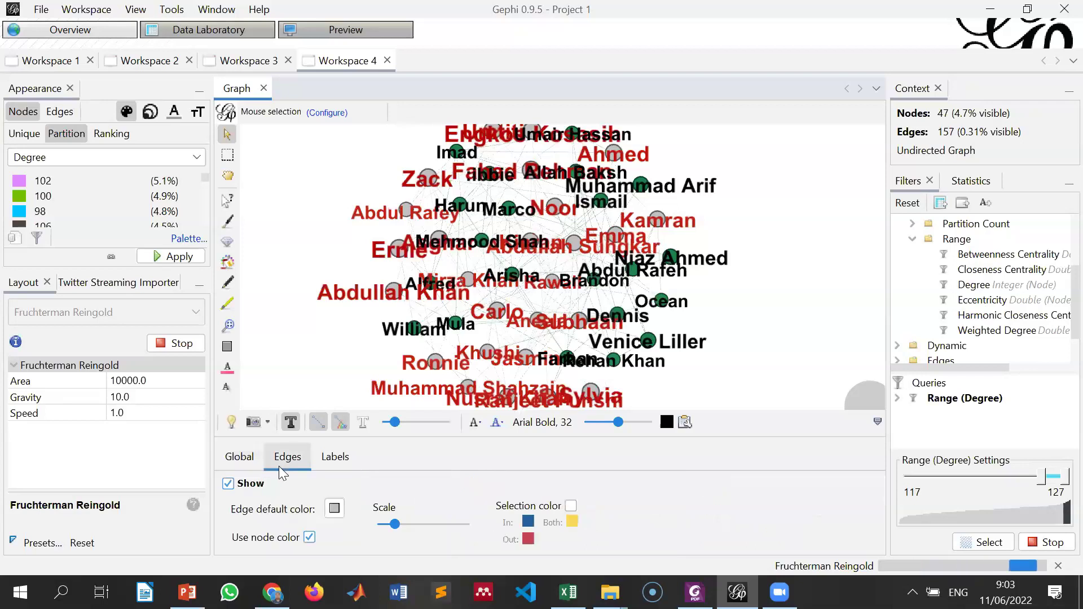
pyautogui.click(335, 458)
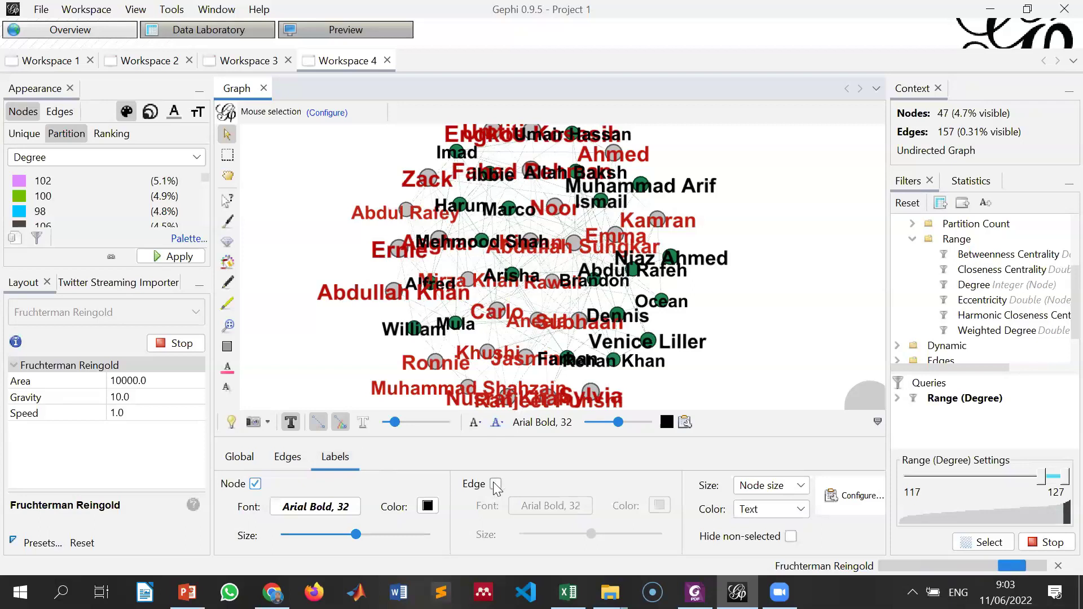
pyautogui.click(495, 484)
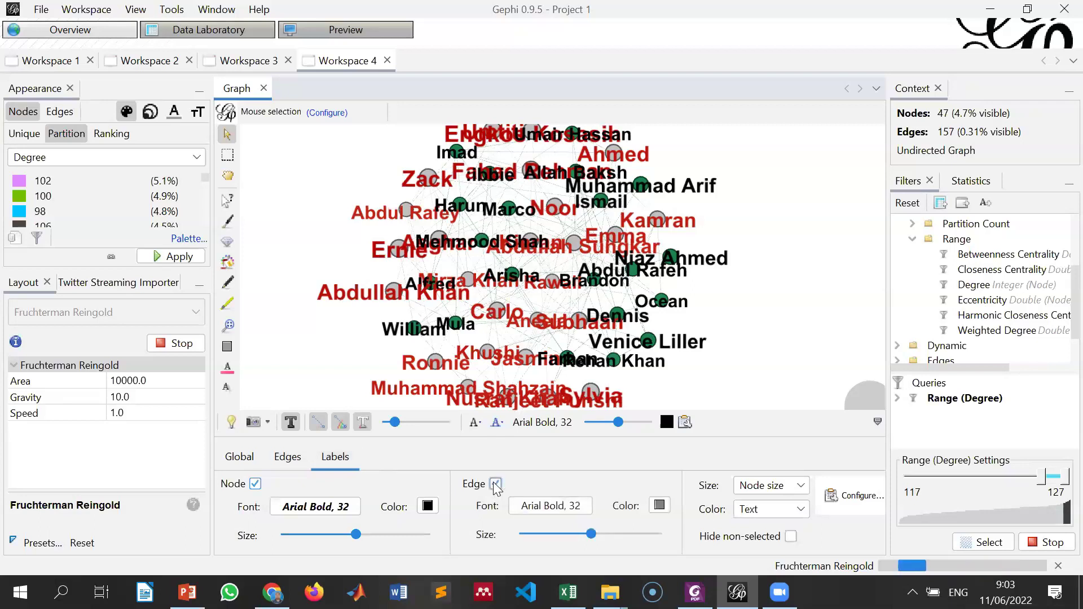
pyautogui.click(495, 484)
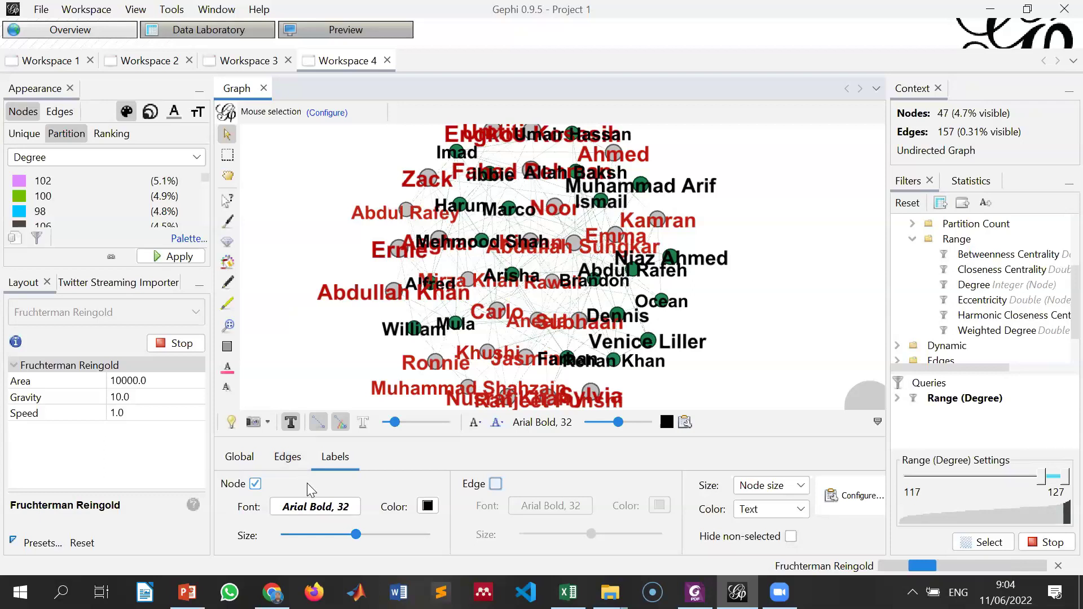
# Step: Inspect the connections of individual nodes in the filtered graph and collapse the display settings
pyautogui.click(336, 284)
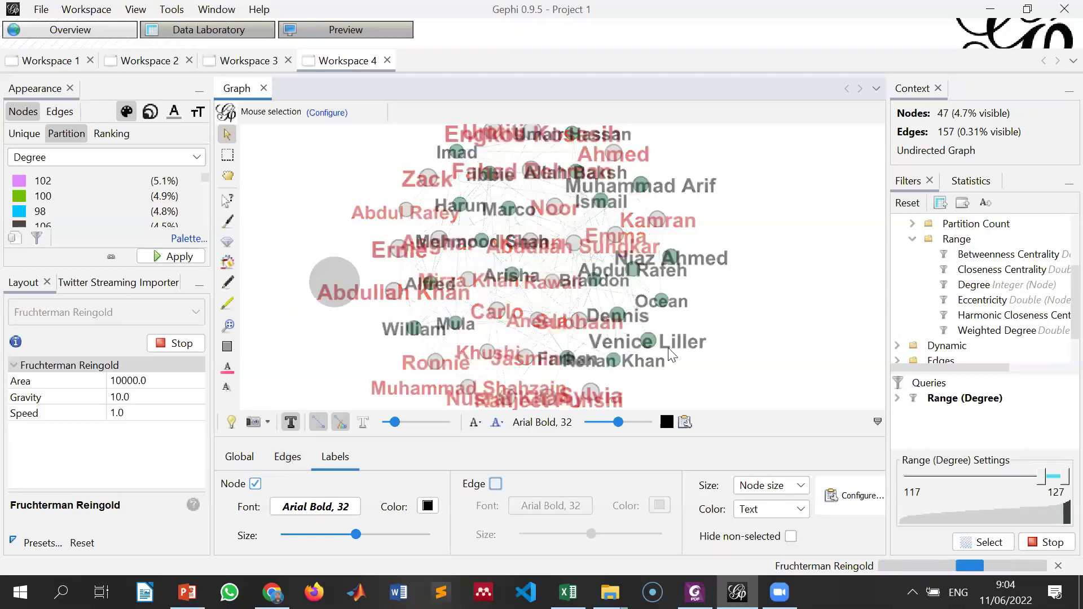
pyautogui.click(752, 357)
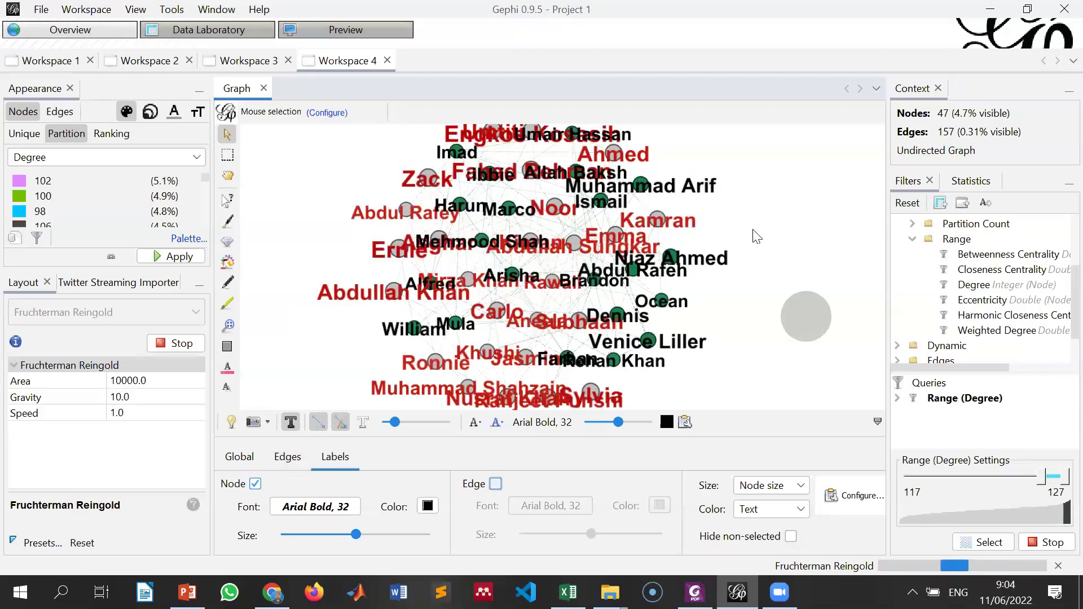
pyautogui.click(691, 184)
pyautogui.click(646, 190)
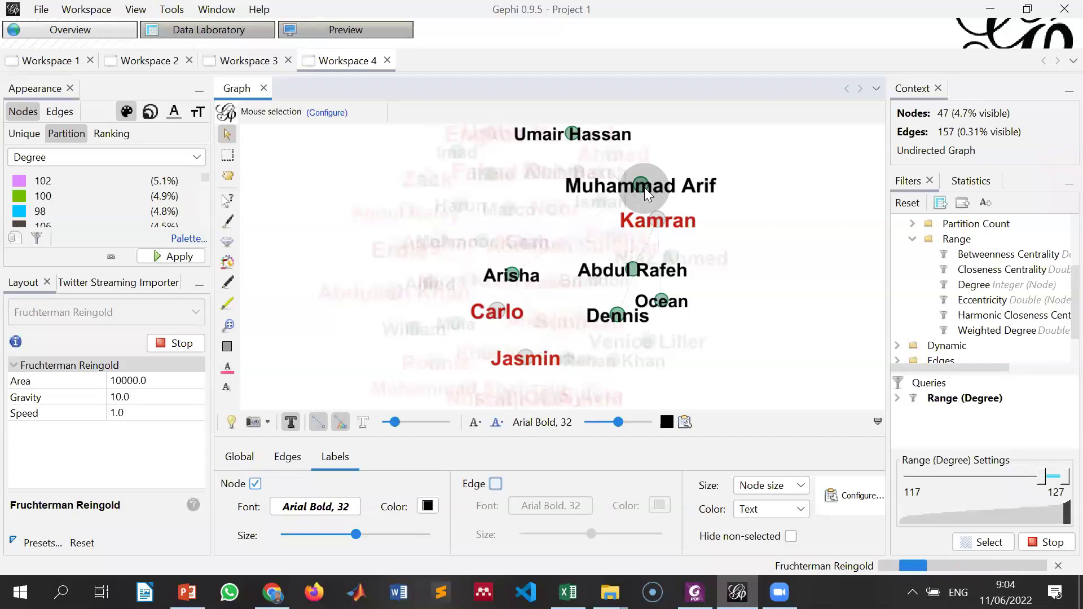
pyautogui.click(796, 282)
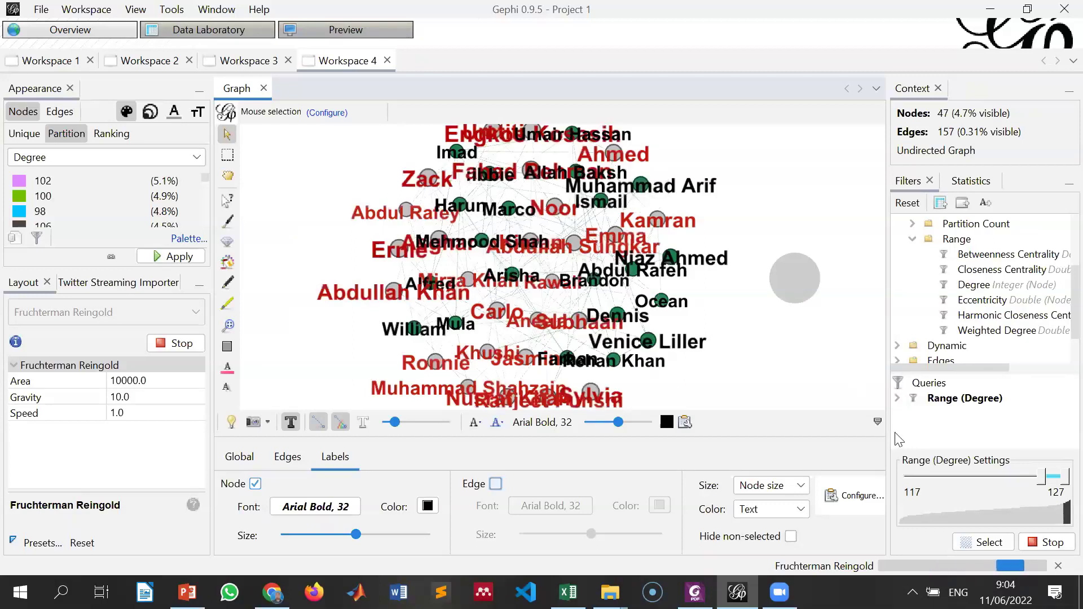
pyautogui.click(878, 422)
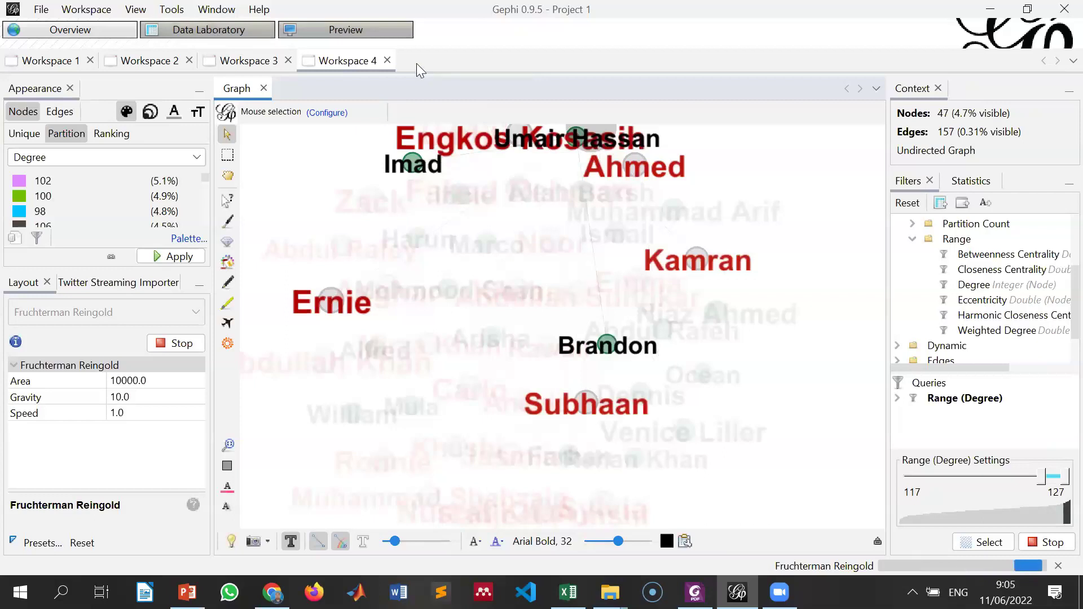
# Step: Create a new empty workspace in the project
pyautogui.click(90, 16)
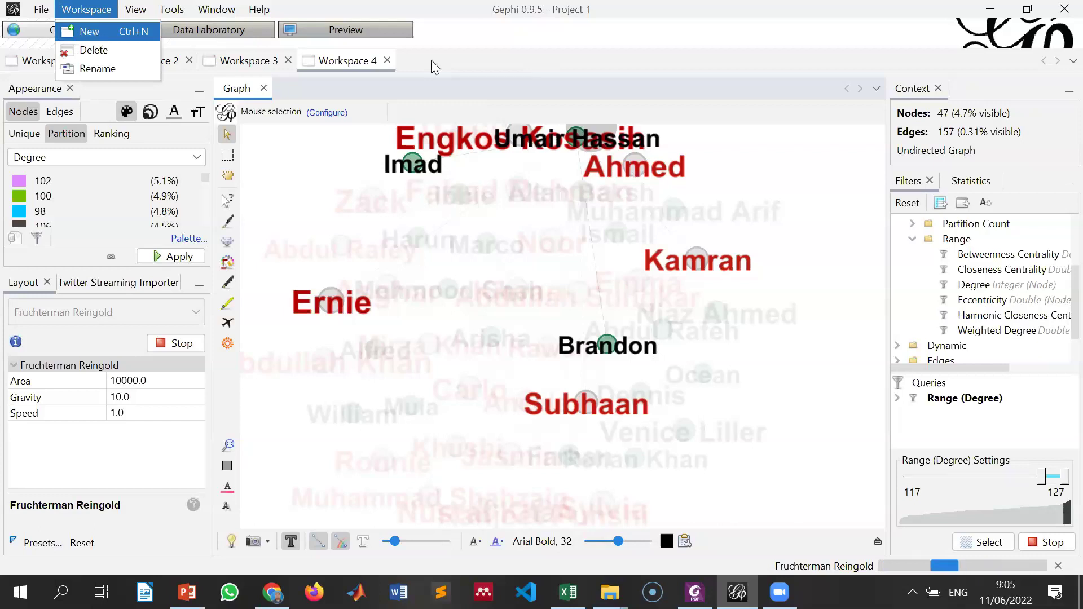
pyautogui.press('Return')
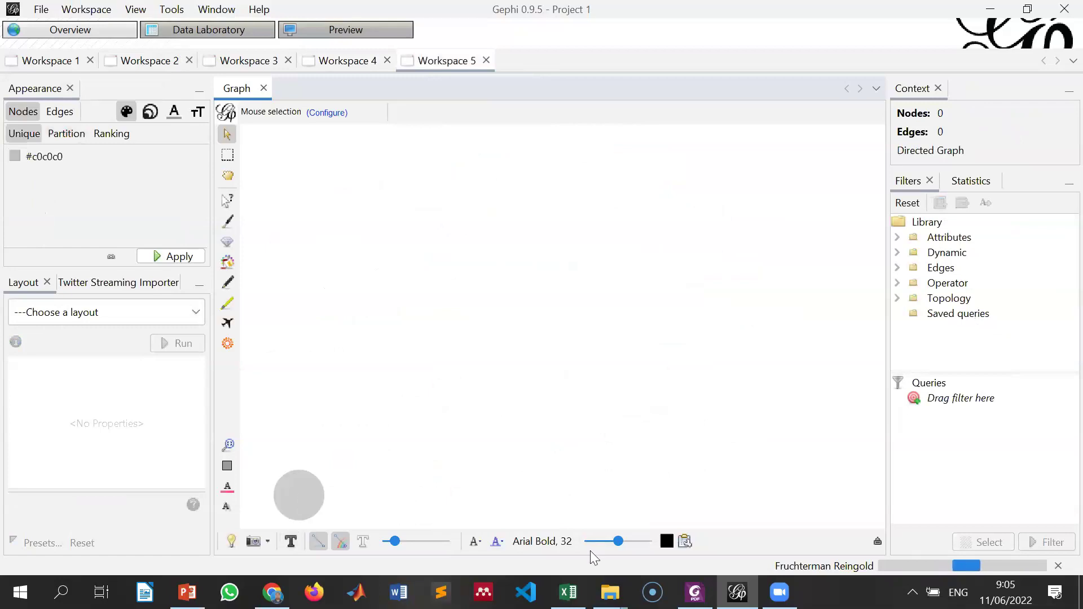
# Step: Switch to File Explorer and look through the available Instagram and Twitter dataset files in the huawei folder
pyautogui.moveTo(610, 592)
pyautogui.click(699, 543)
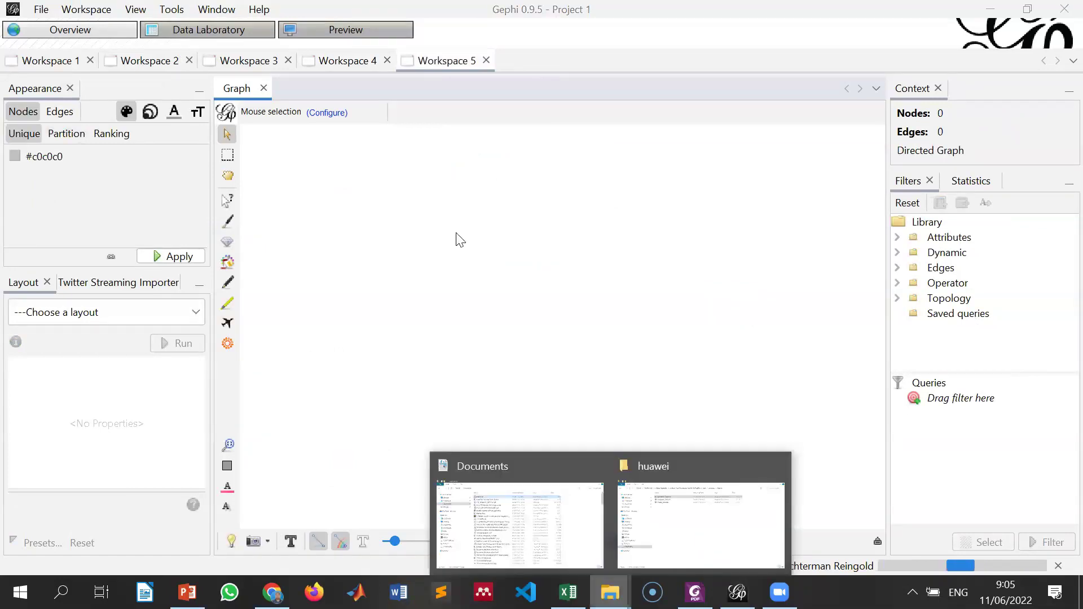
pyautogui.press('Down')
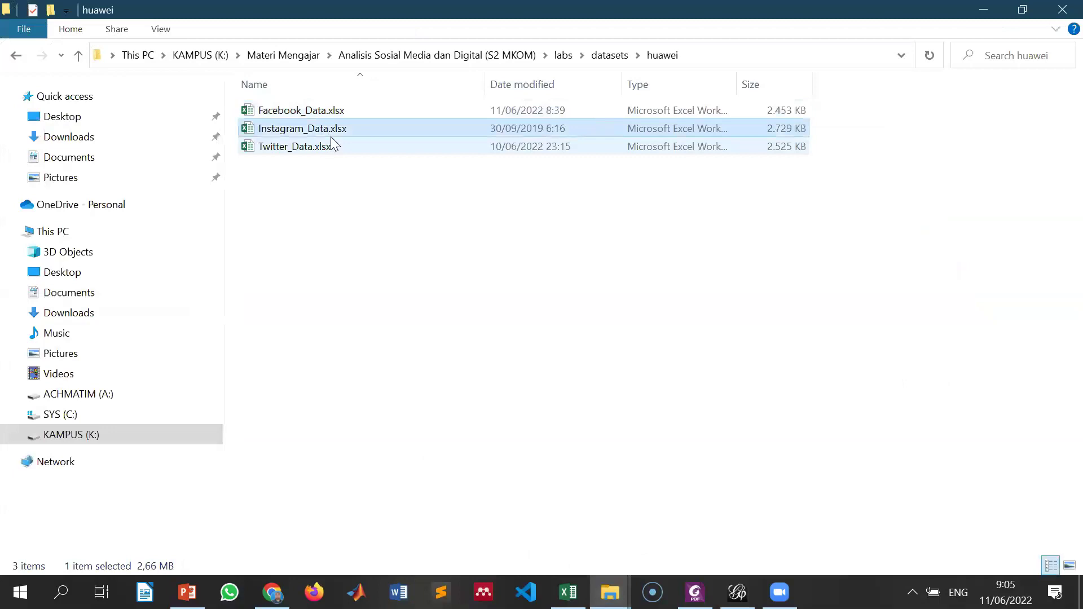
pyautogui.press('Down')
pyautogui.press('Up')
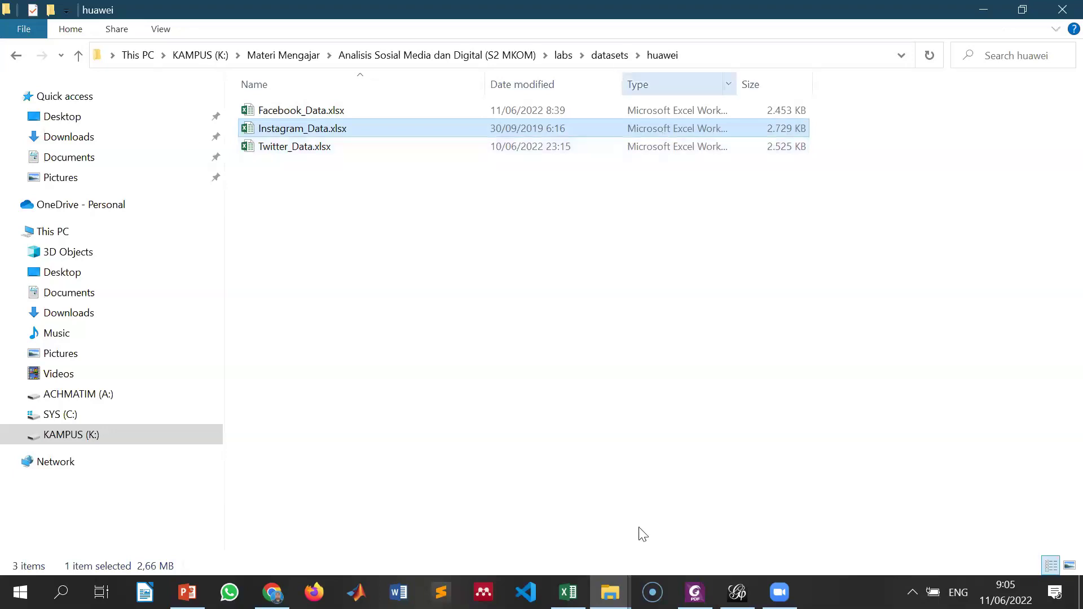
# Step: Switch to Chrome and open the data folder of the socialx-indonesia/dataset-sna GitHub repository from the course's dataset list
pyautogui.hotkey('alt', 'Tab')
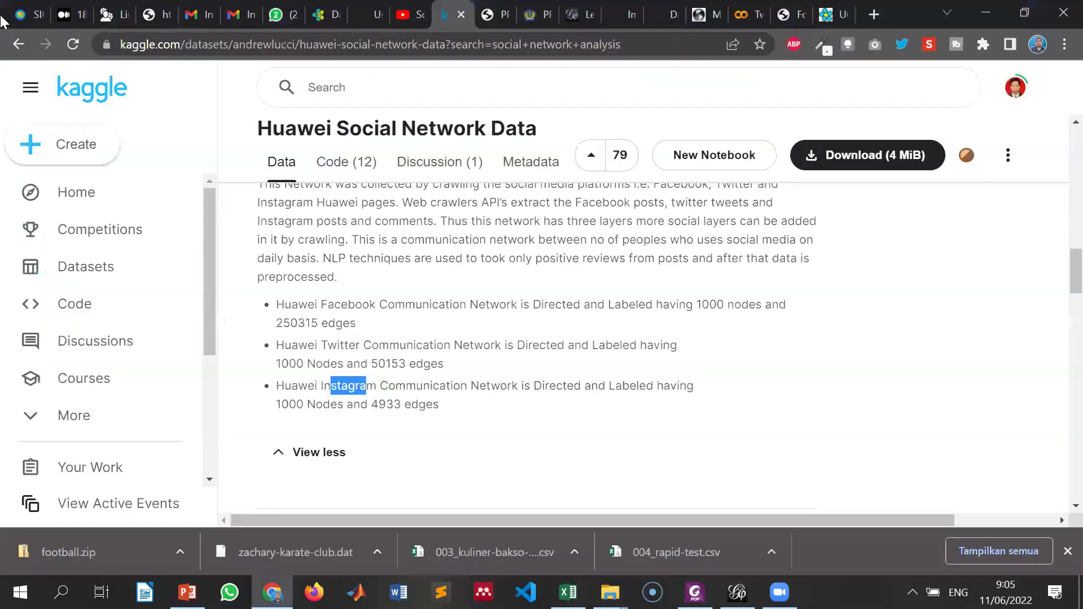
pyautogui.hotkey('ctrl', '1')
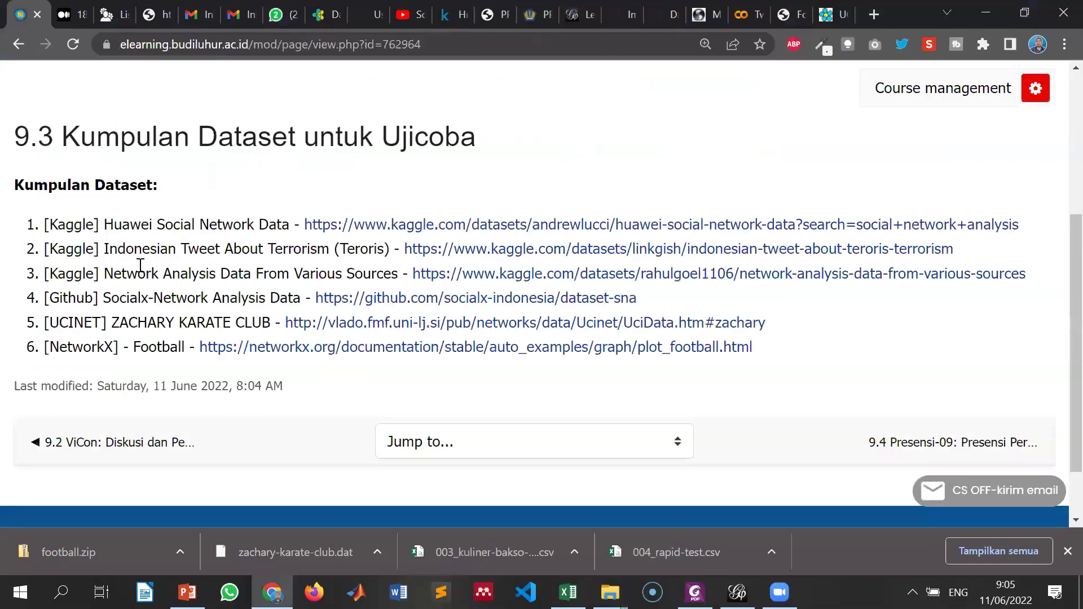
pyautogui.moveTo(231, 280); pyautogui.dragTo(300, 297)
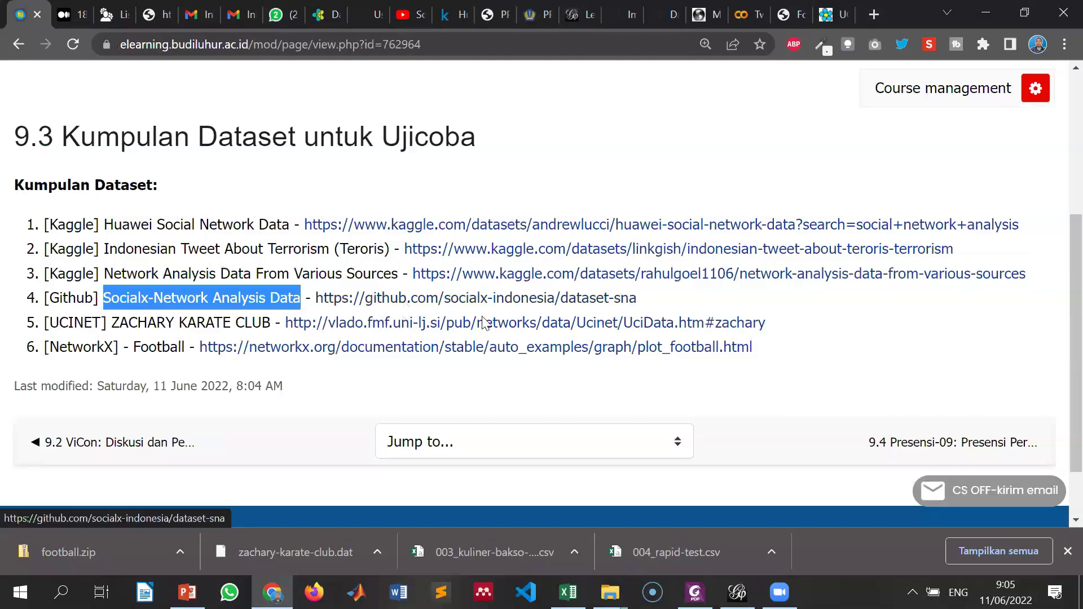
pyautogui.click(502, 326)
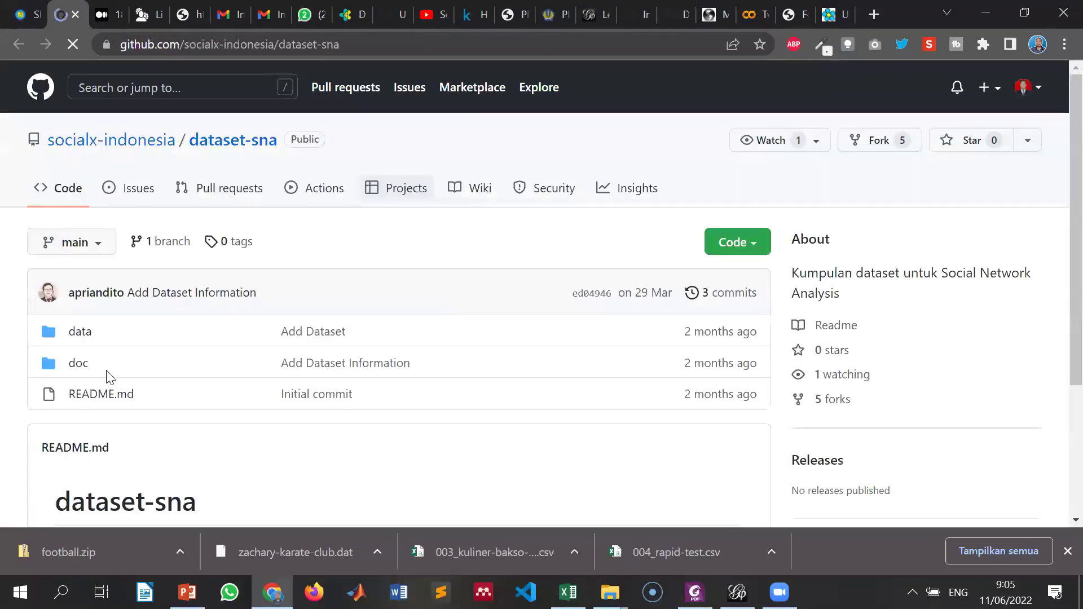
pyautogui.click(86, 332)
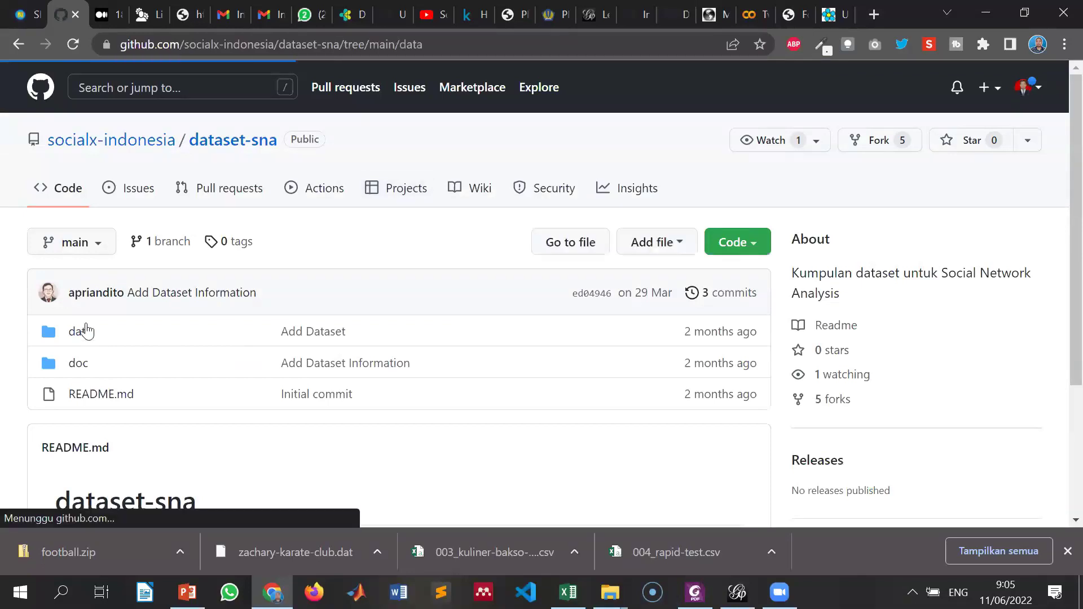
pyautogui.scroll(-2, 228, 323)
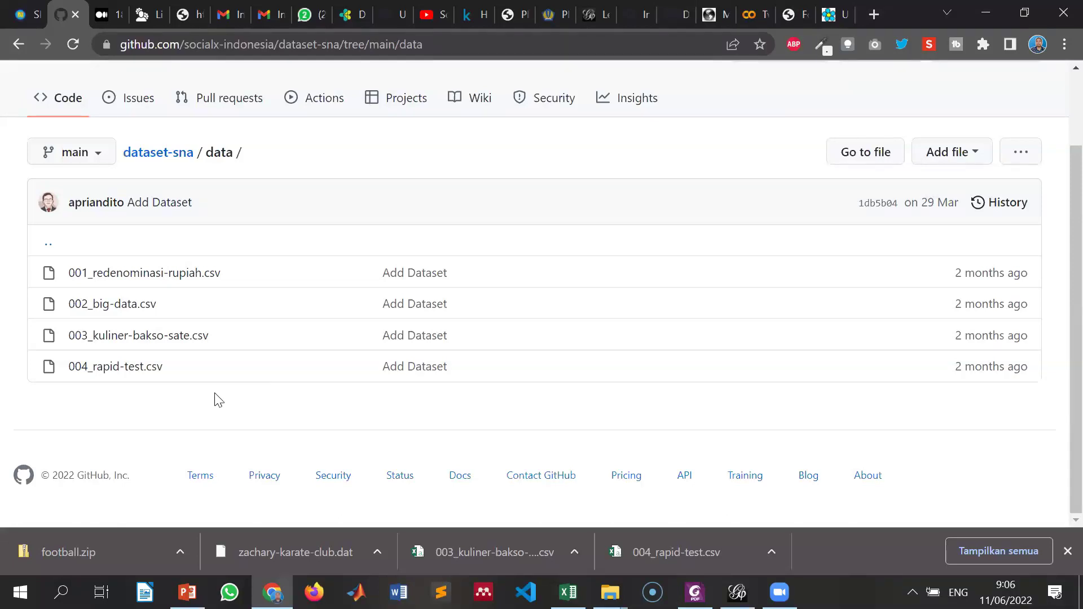
# Step: Open 004_rapid-test.csv in the repository and examine its source and target columns
pyautogui.click(111, 370)
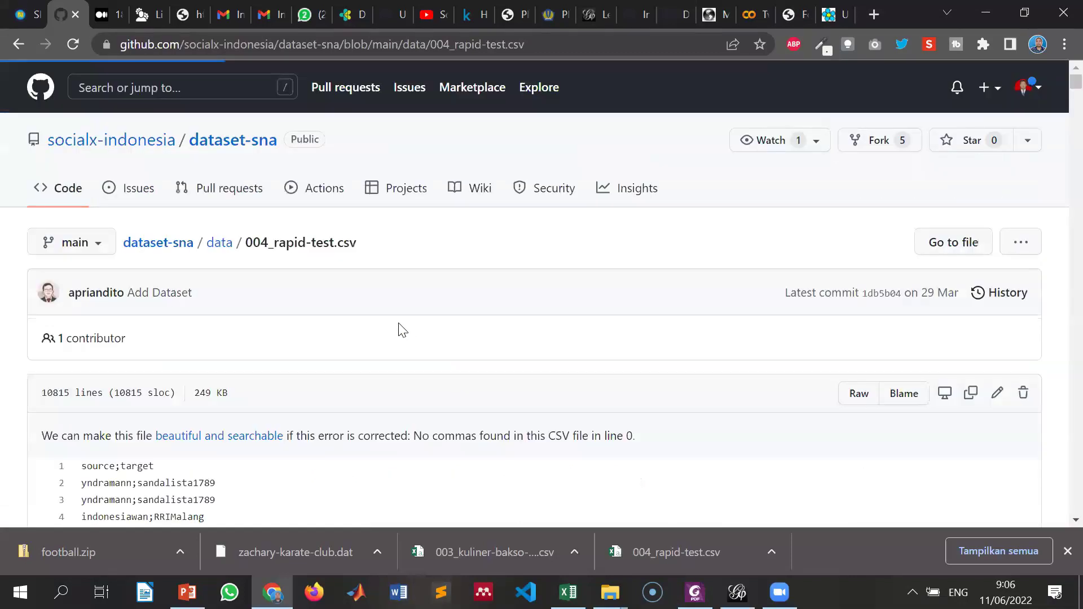
pyautogui.scroll(-3, 174, 251)
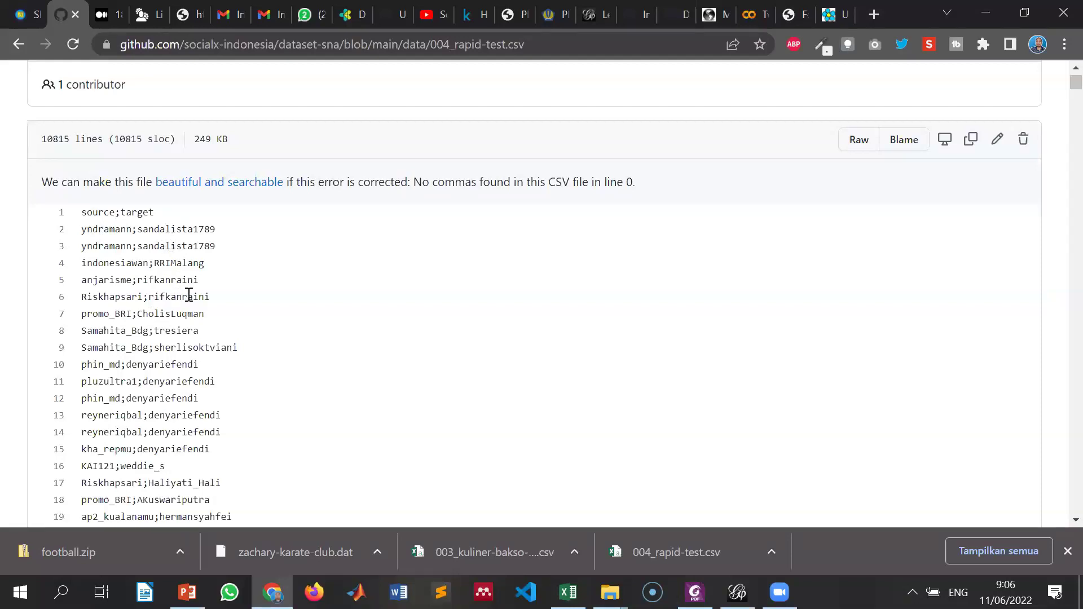
pyautogui.scroll(4, 189, 295)
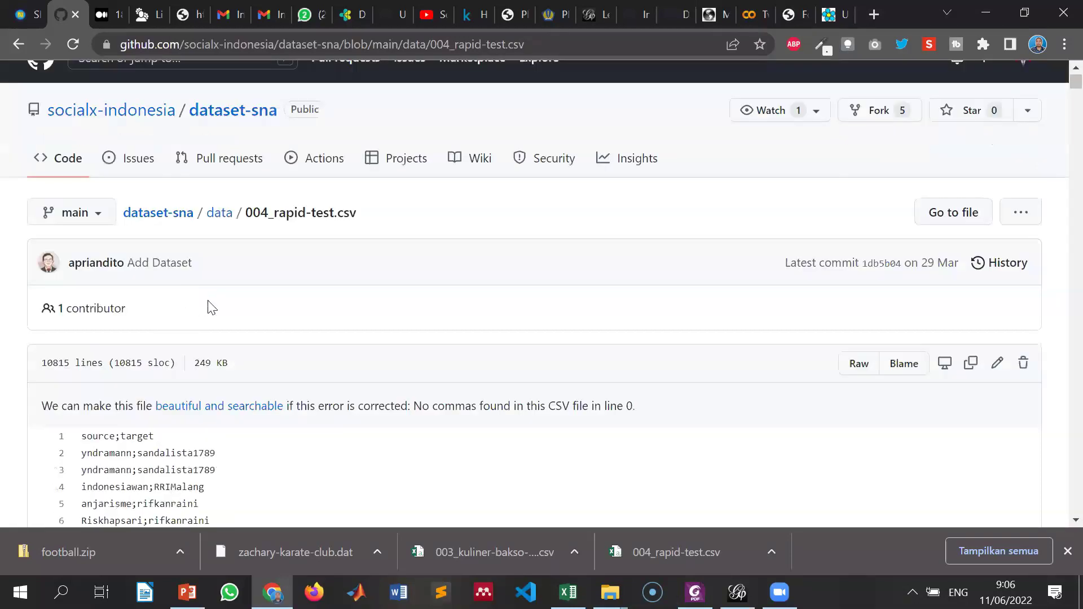
pyautogui.scroll(1, 265, 276)
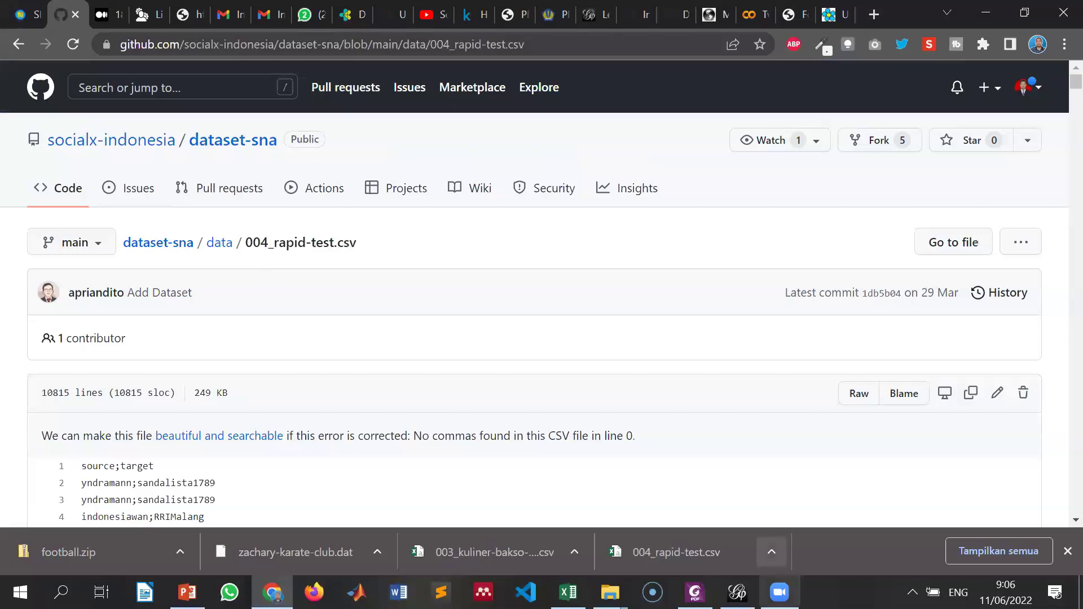
# Step: Switch back to Gephi and stop the running Fruchterman Reingold layout in Workspace 4
pyautogui.click(737, 592)
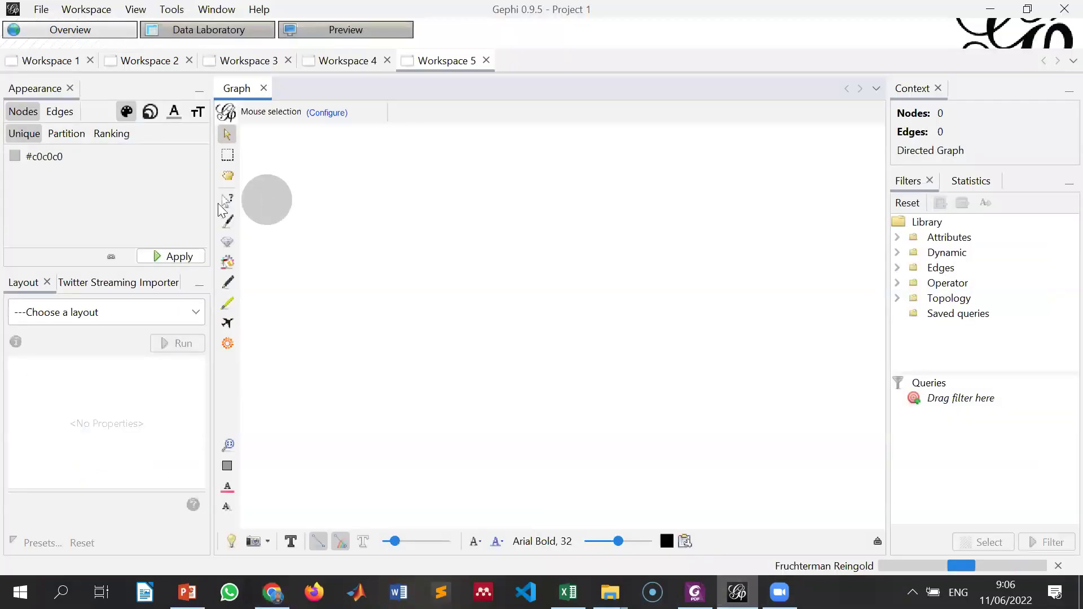
pyautogui.click(178, 35)
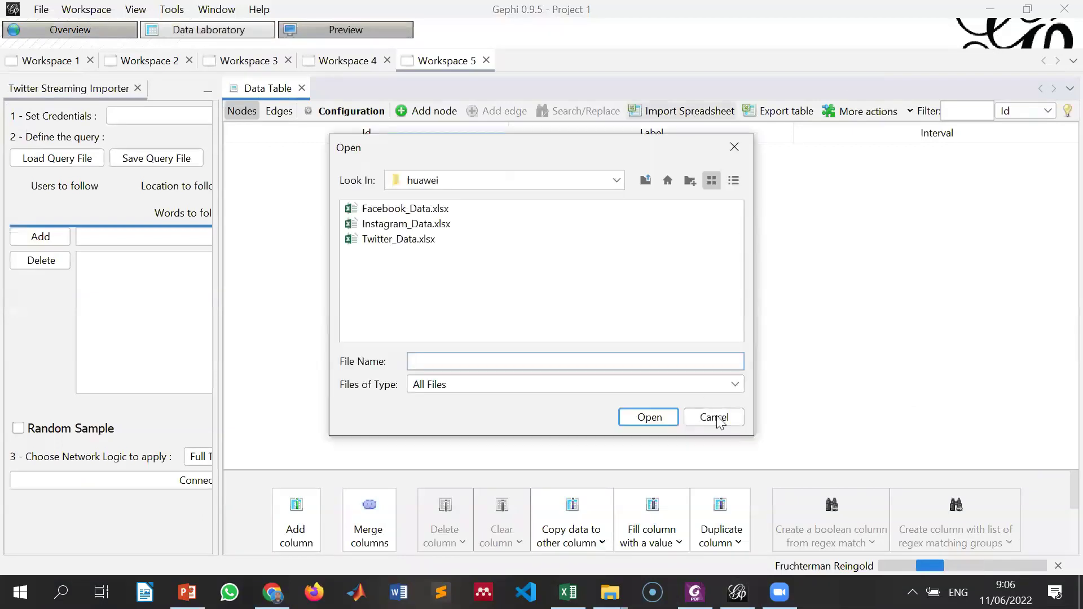
pyautogui.click(714, 417)
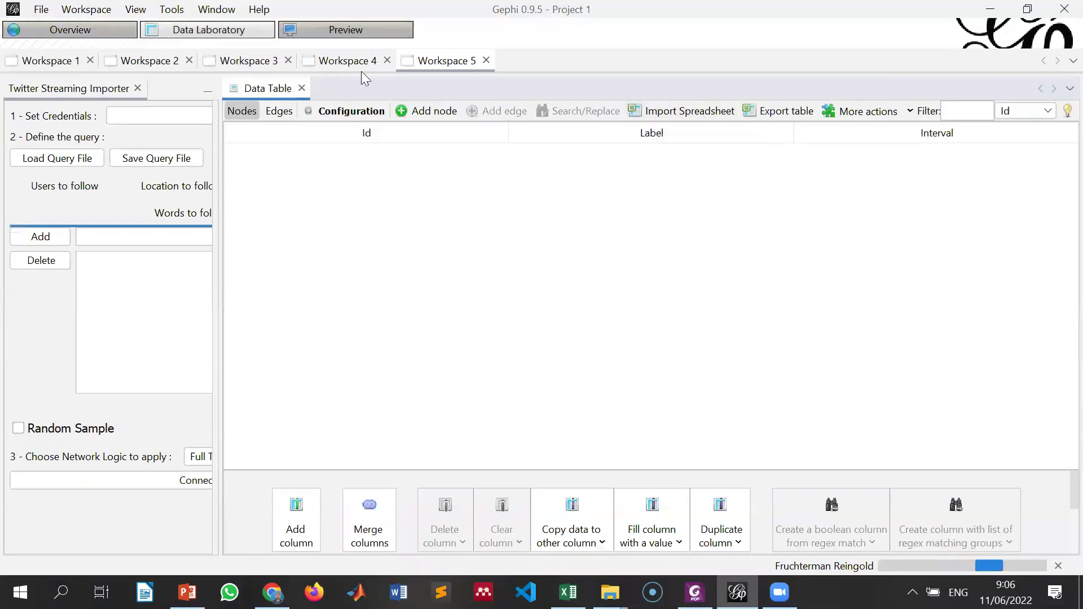
pyautogui.click(344, 60)
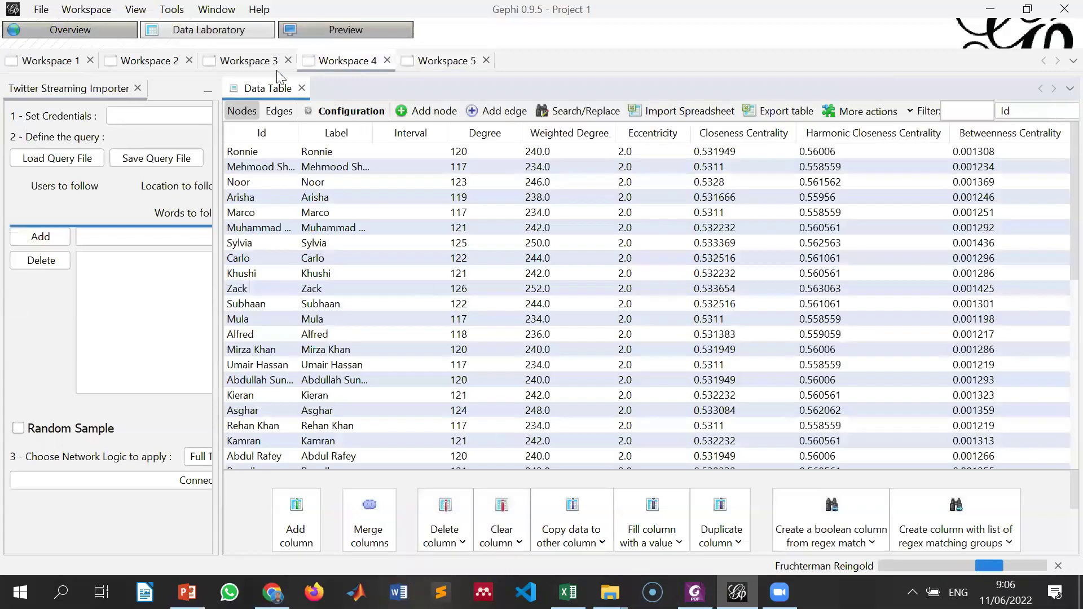
pyautogui.click(70, 34)
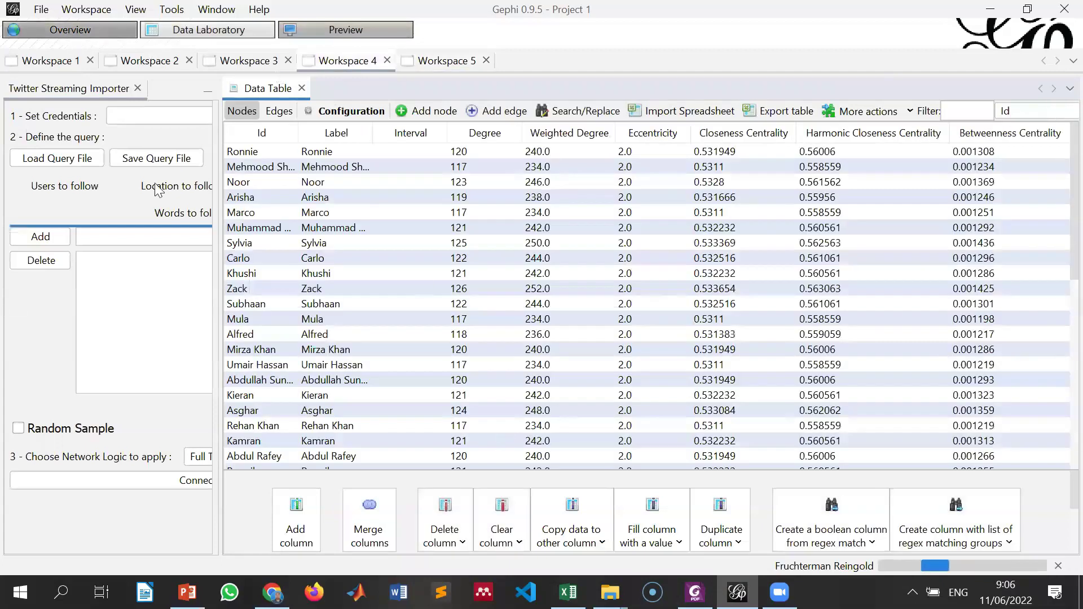
pyautogui.click(179, 345)
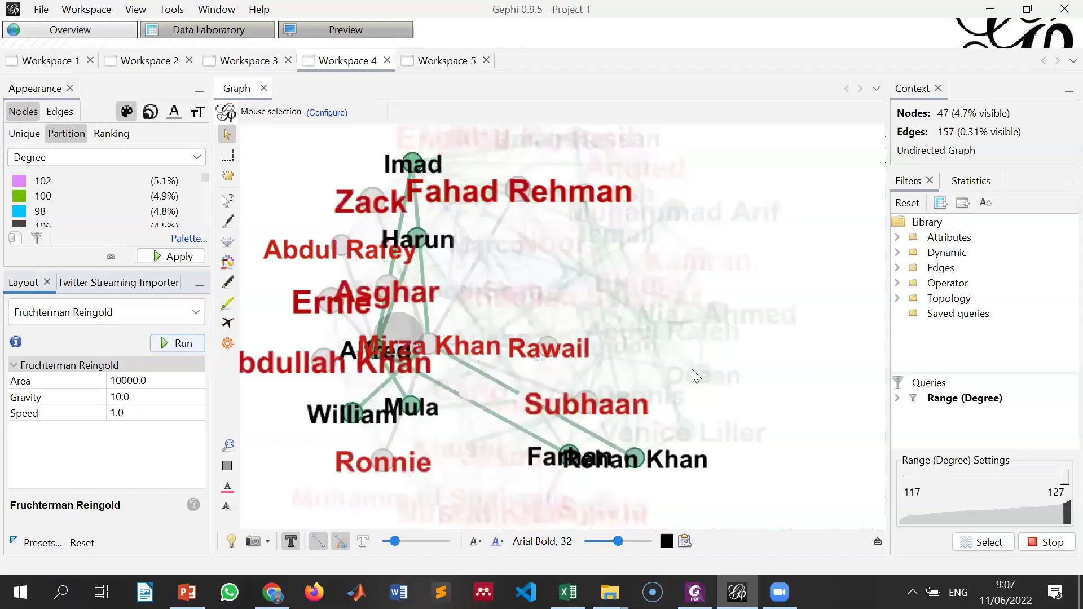
# Step: Start a spreadsheet import into Workspace 5 from the Data Laboratory, choosing 004_rapid-test.csv in the socialx-indonesia folder
pyautogui.click(432, 60)
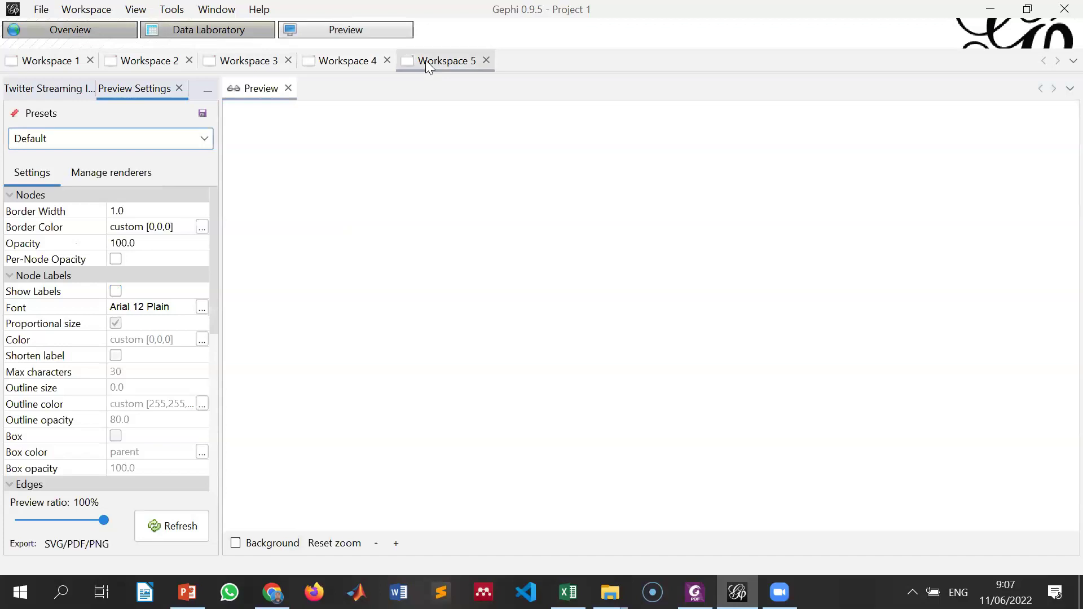
pyautogui.click(154, 34)
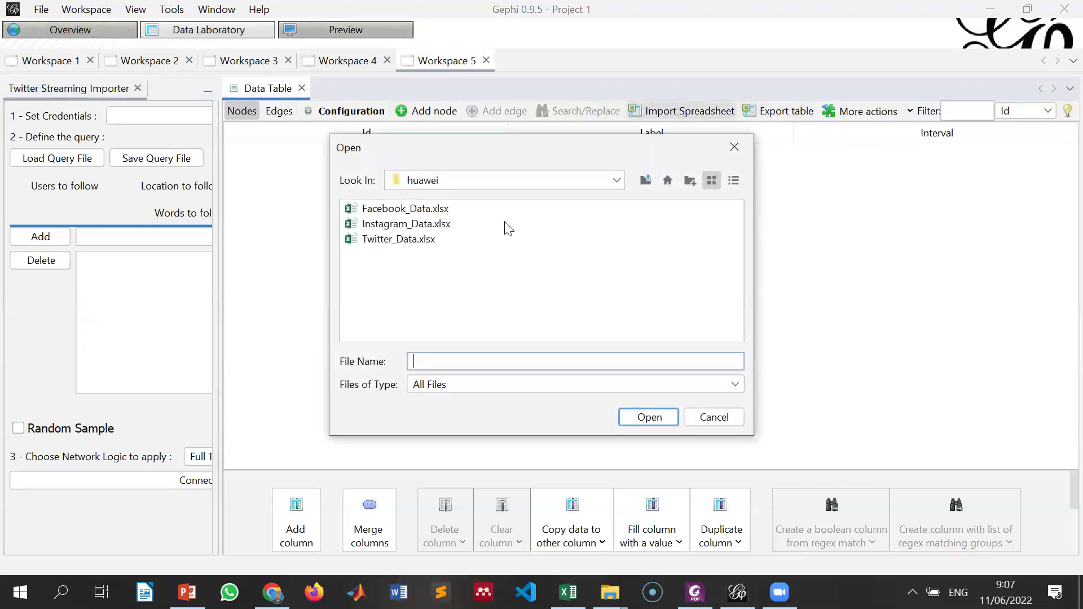
pyautogui.click(647, 184)
pyautogui.doubleClick(387, 239)
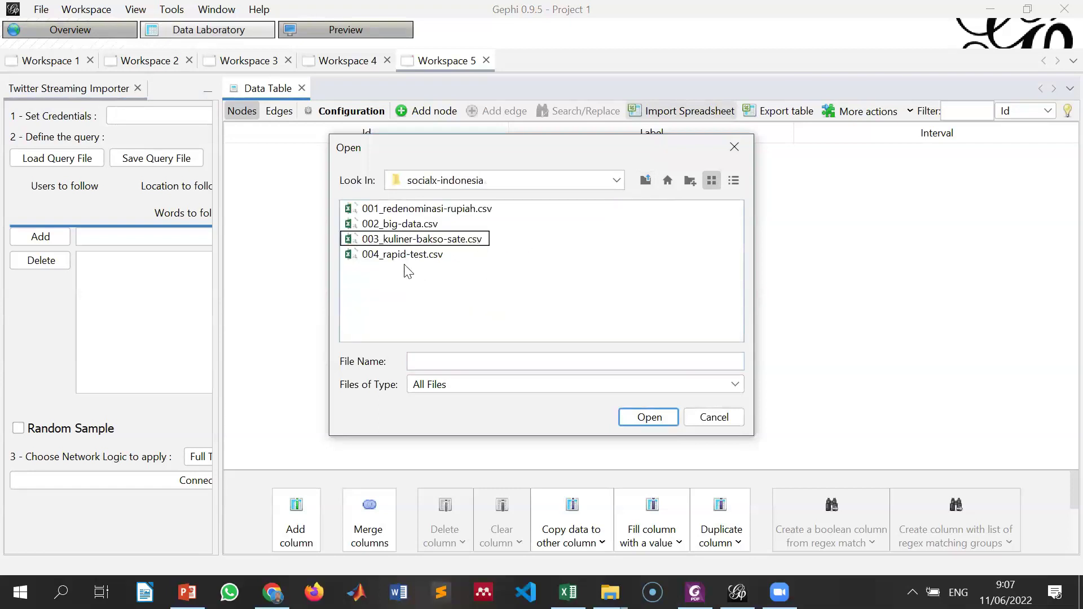
pyautogui.click(393, 253)
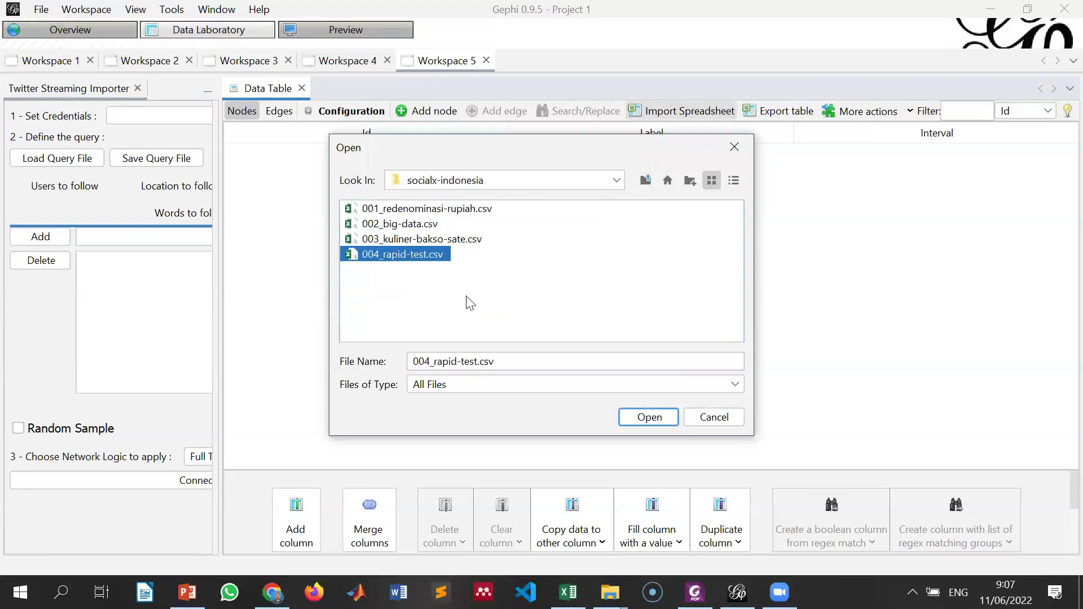
pyautogui.click(648, 417)
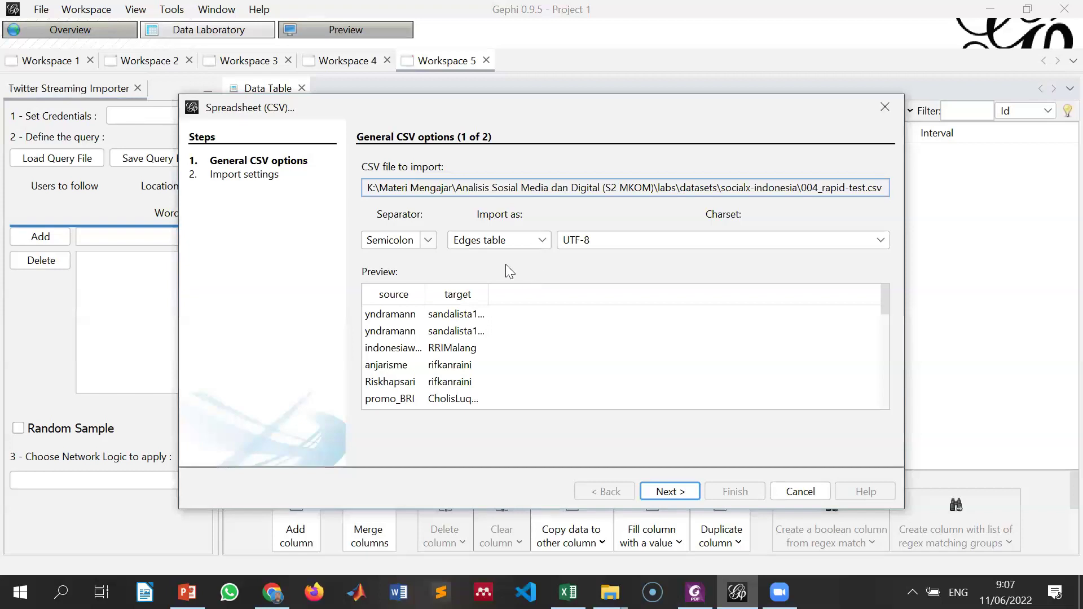
# Step: Import the CSV as an edges table with a directed graph type, appending it to the existing workspace
pyautogui.click(517, 243)
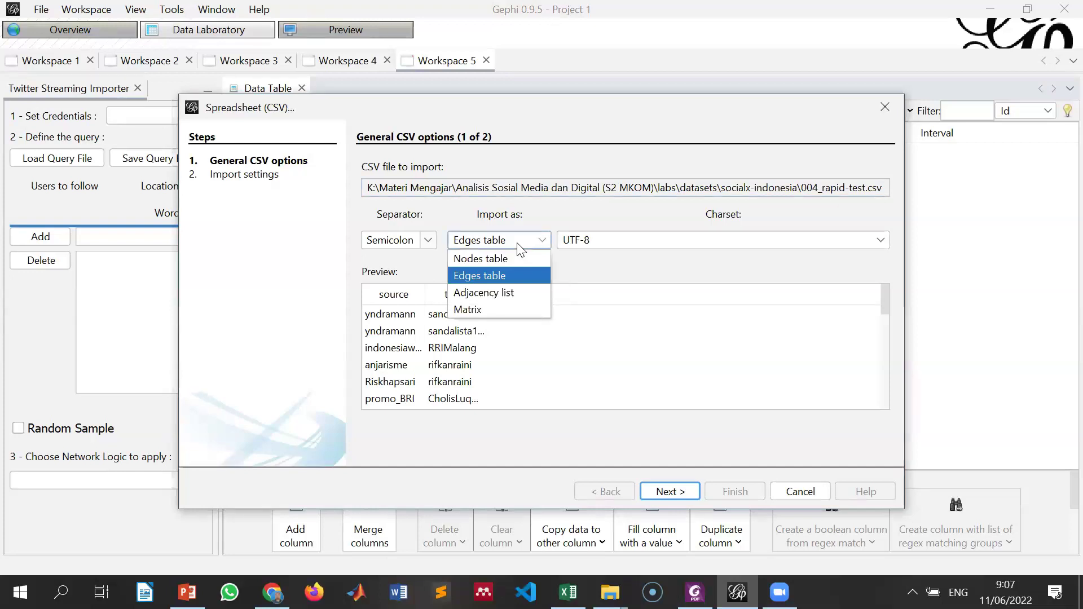
pyautogui.click(509, 276)
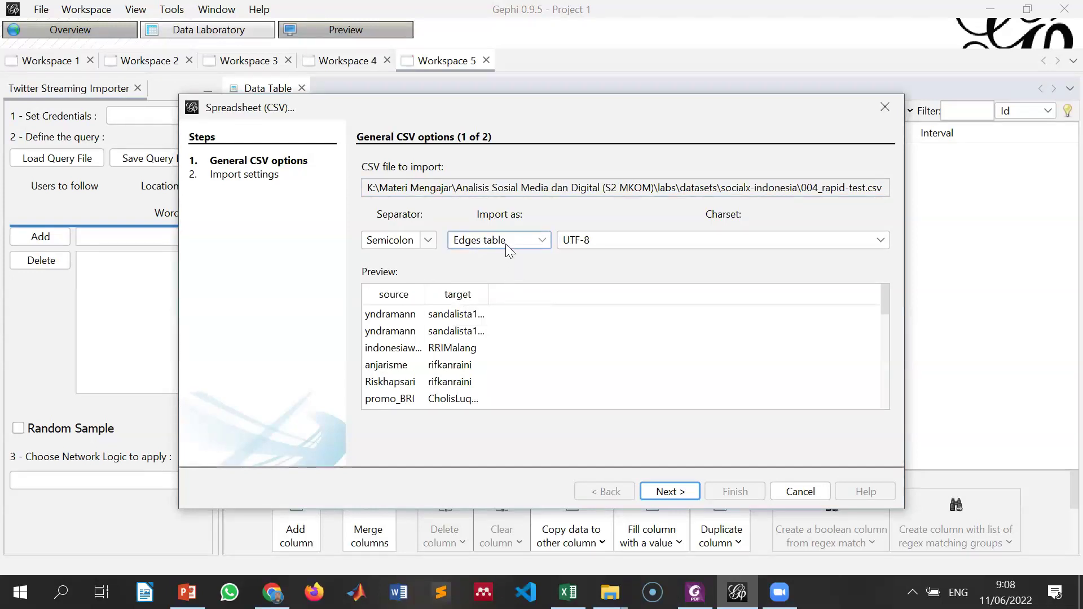
pyautogui.click(661, 492)
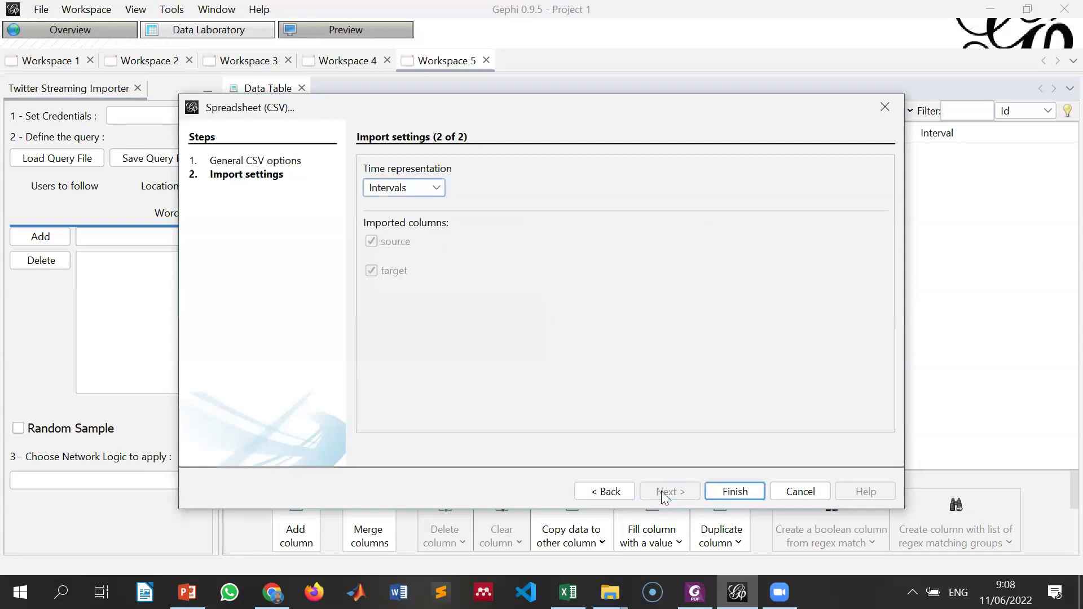
pyautogui.click(736, 493)
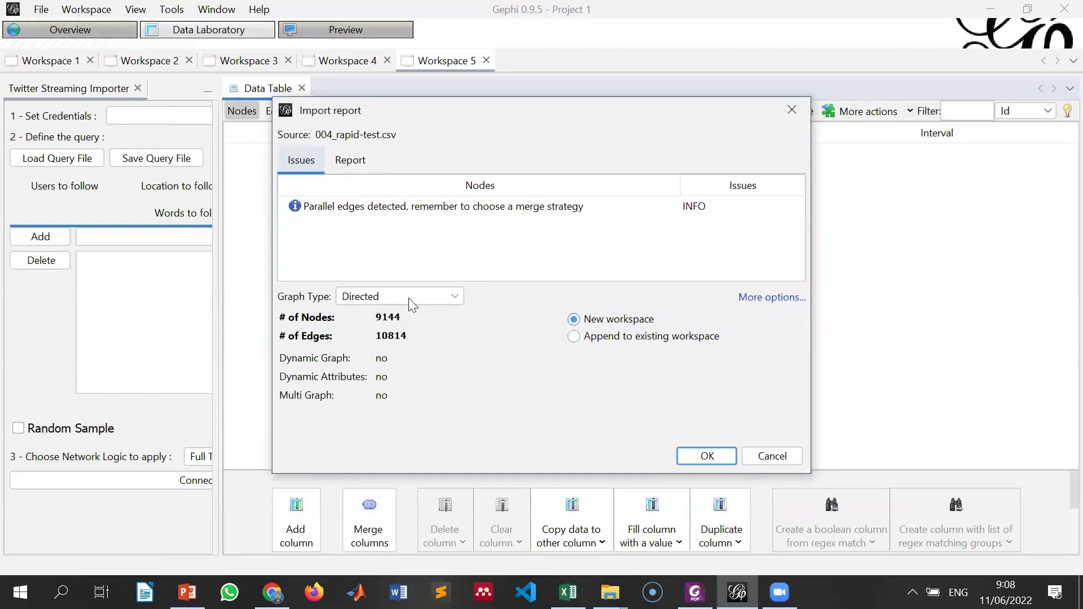
pyautogui.click(593, 341)
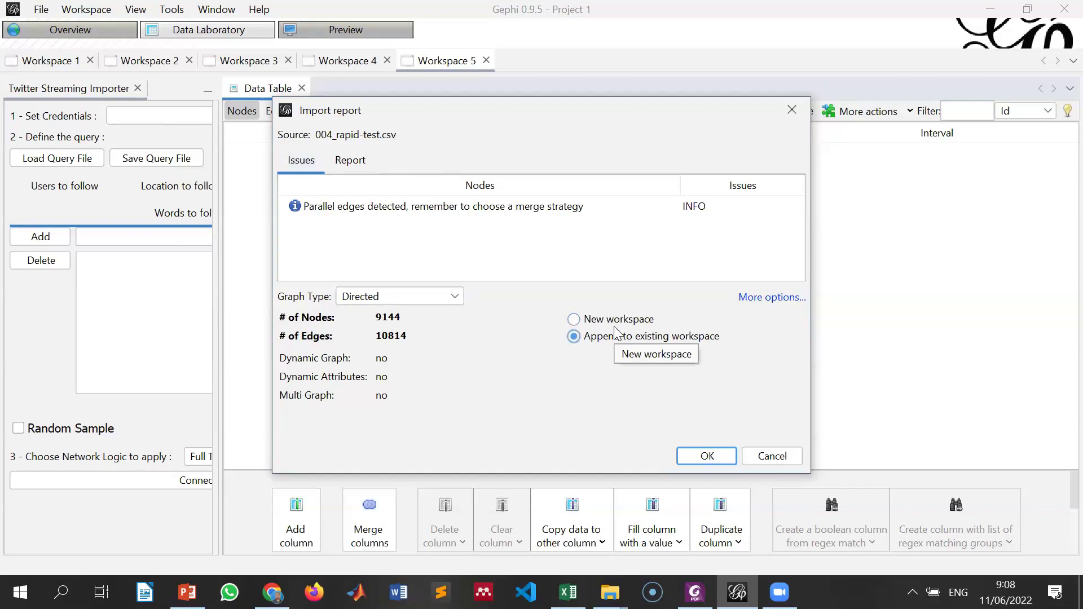
pyautogui.click(704, 458)
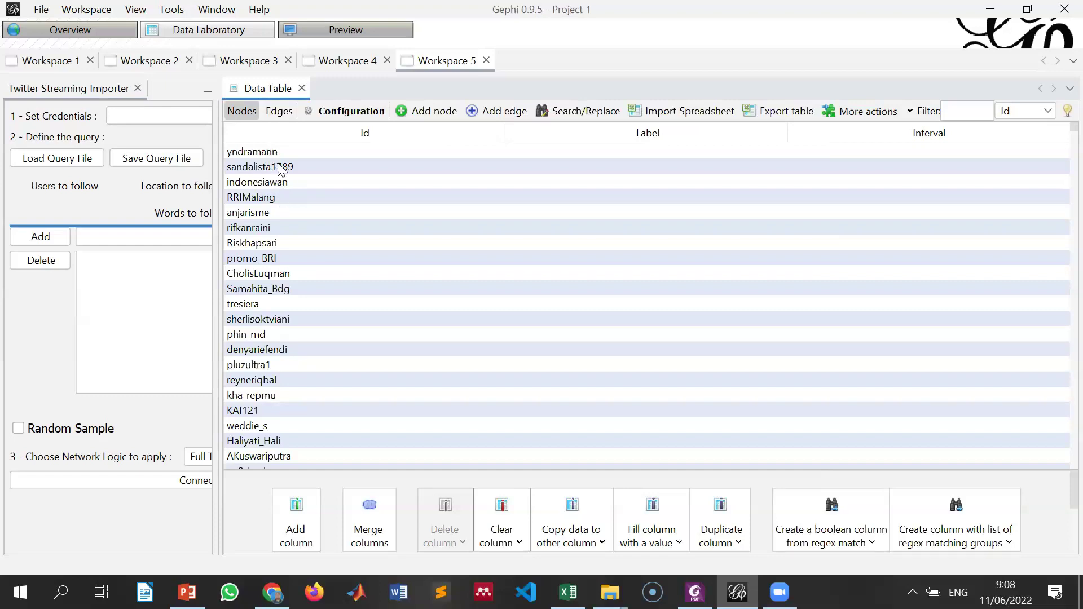
# Step: Look through the imported edges and nodes tables, sorting the nodes by Id in descending order
pyautogui.click(279, 111)
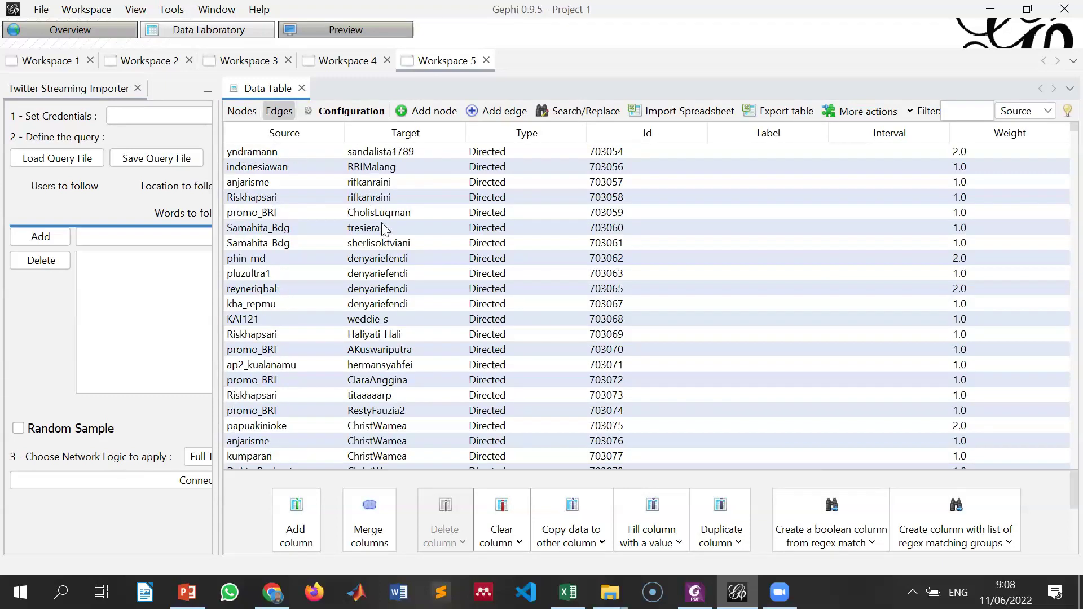
pyautogui.click(235, 117)
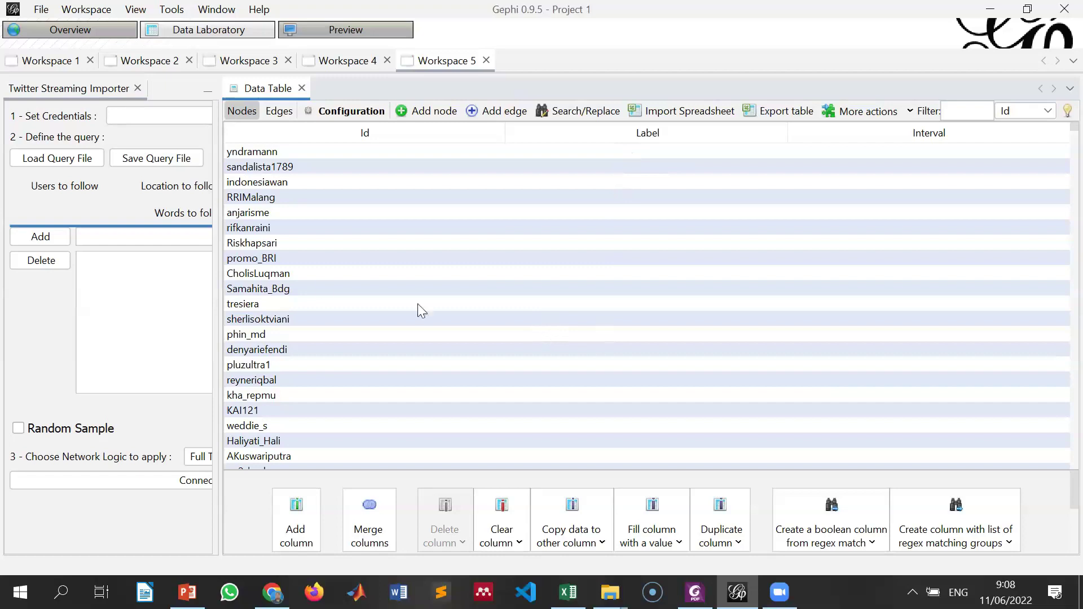
pyautogui.click(316, 185)
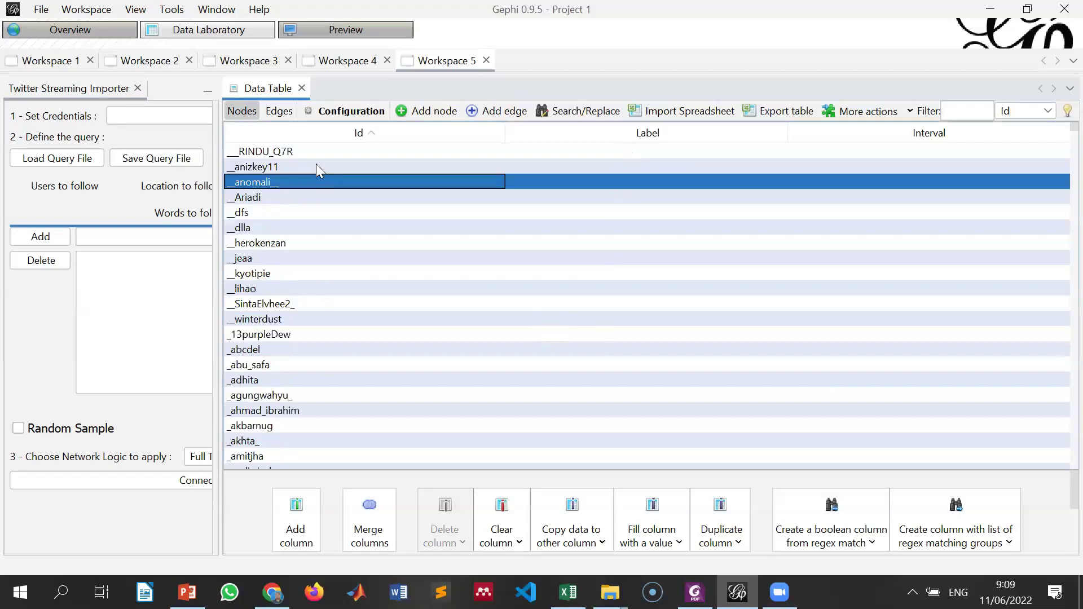
pyautogui.click(364, 136)
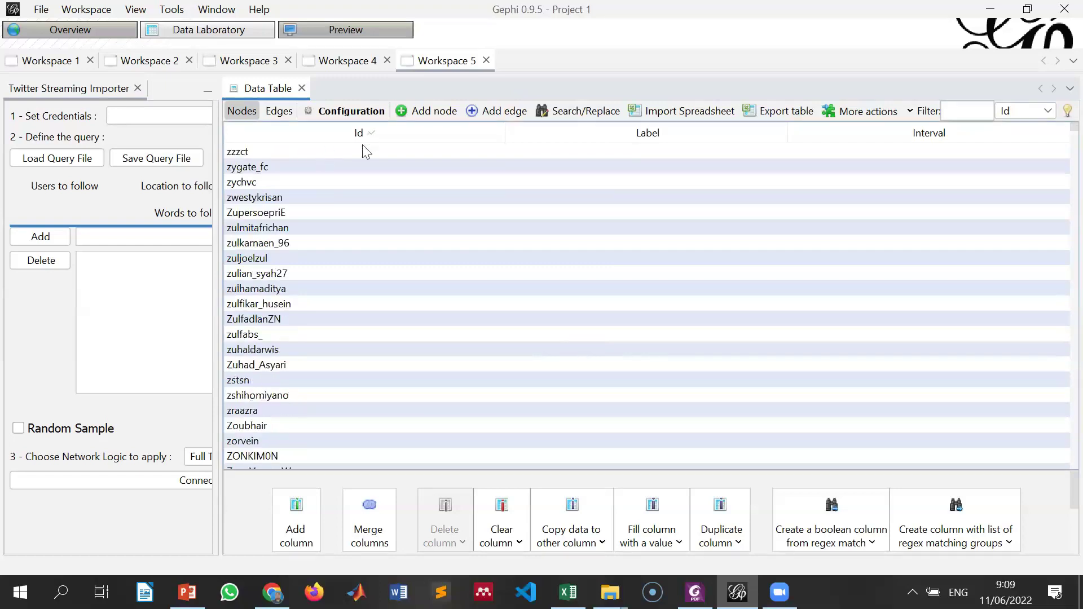
pyautogui.click(318, 152)
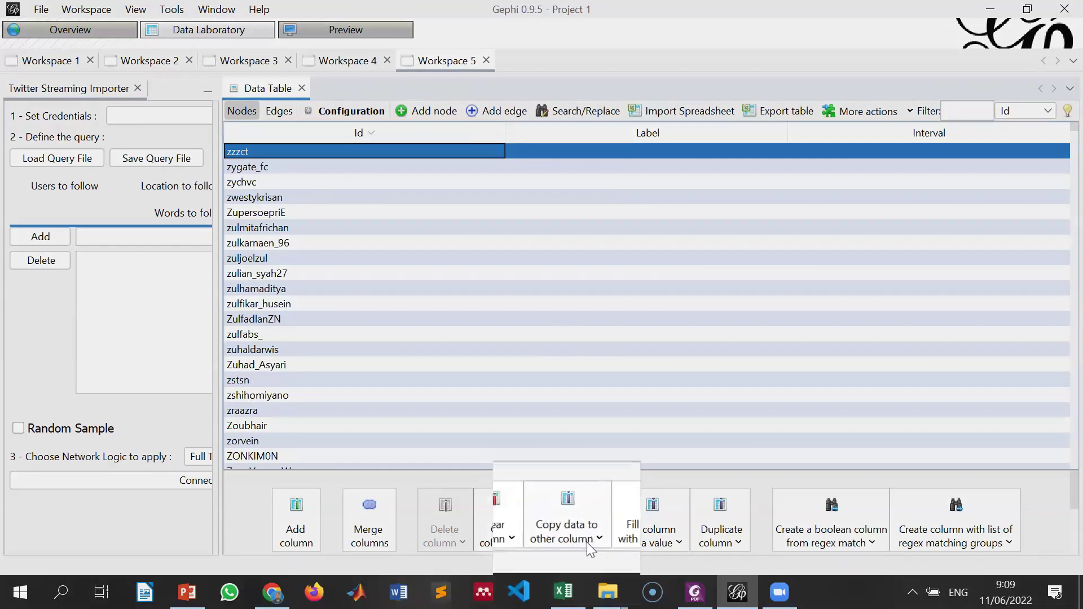
# Step: Copy the nodes' Id column data into the Label column
pyautogui.click(589, 543)
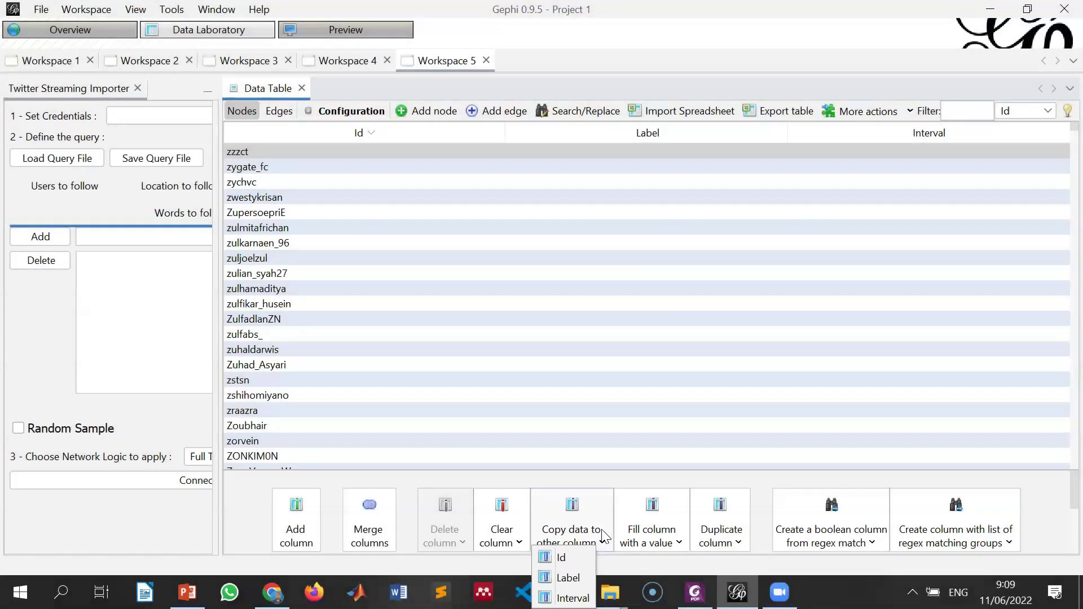
pyautogui.click(564, 557)
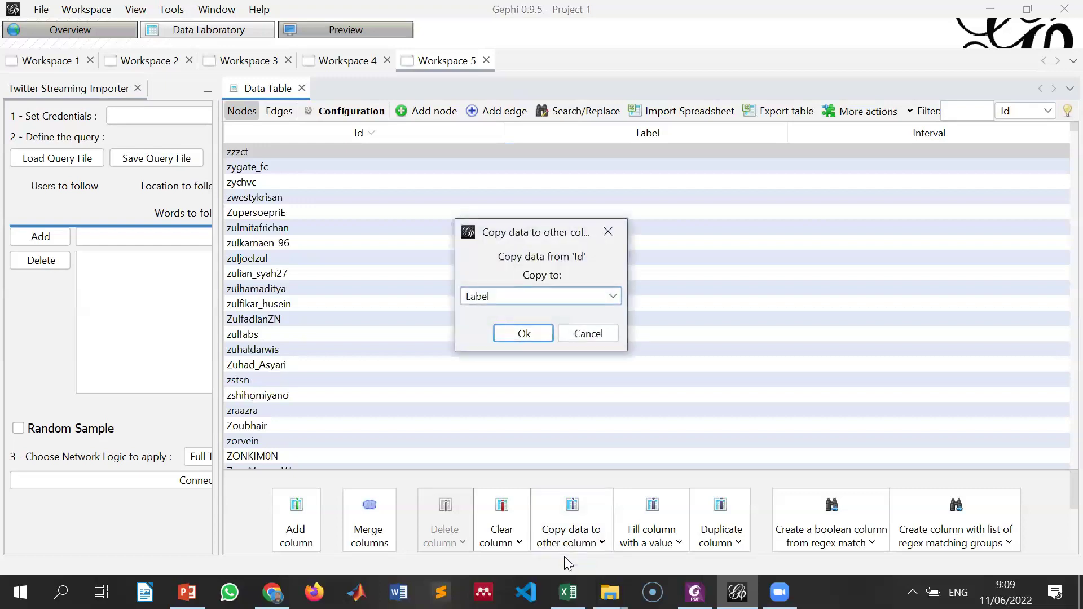
pyautogui.click(547, 294)
pyautogui.click(547, 293)
pyautogui.click(523, 333)
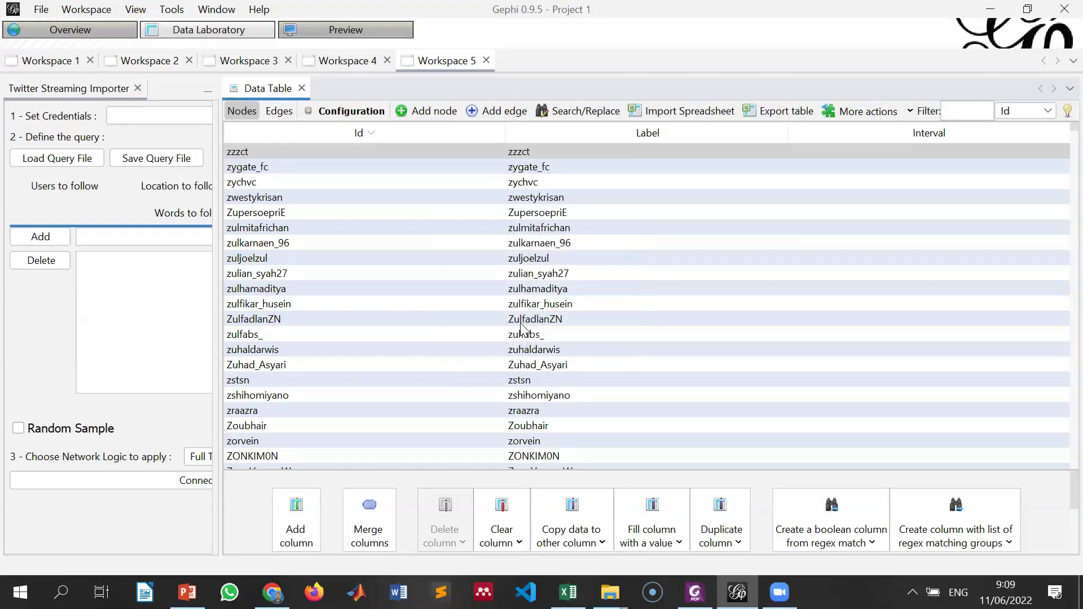
# Step: Run the Fruchterman Reingold layout on the Workspace 5 graph in the Overview
pyautogui.click(73, 32)
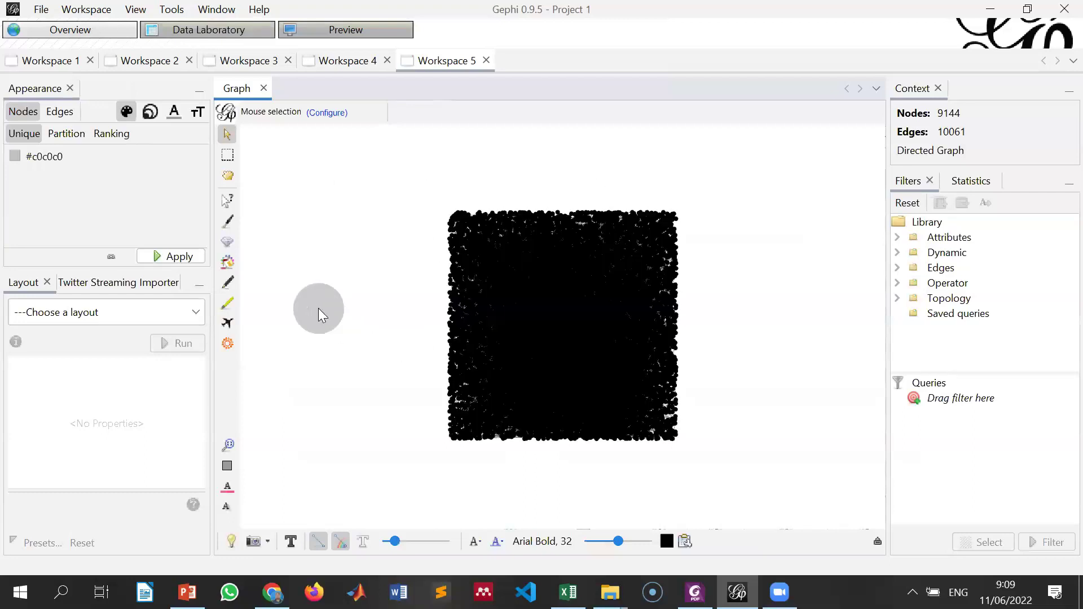
pyautogui.click(183, 312)
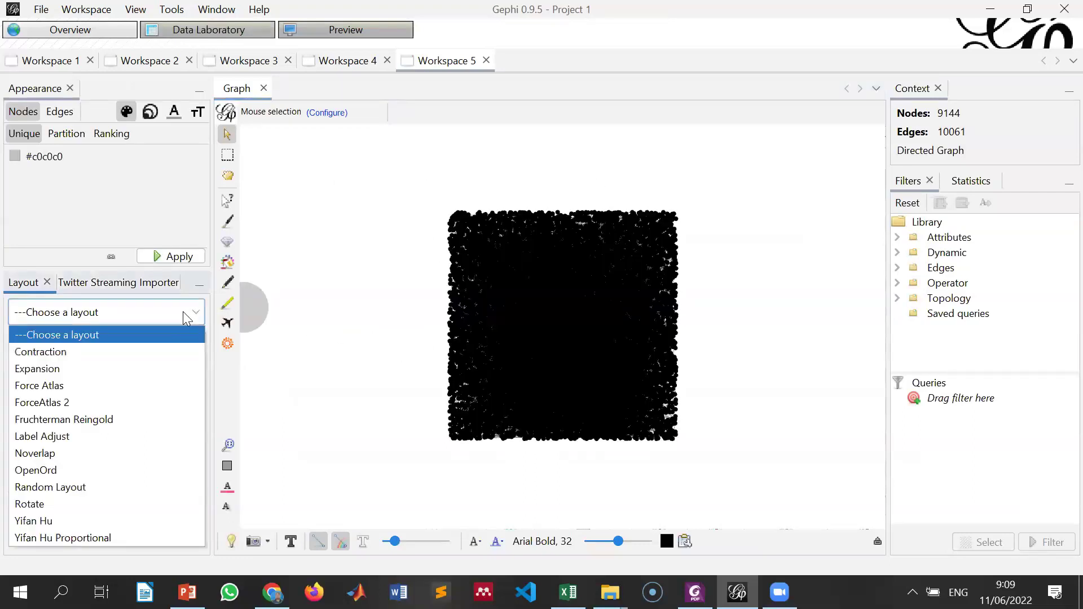
pyautogui.click(131, 420)
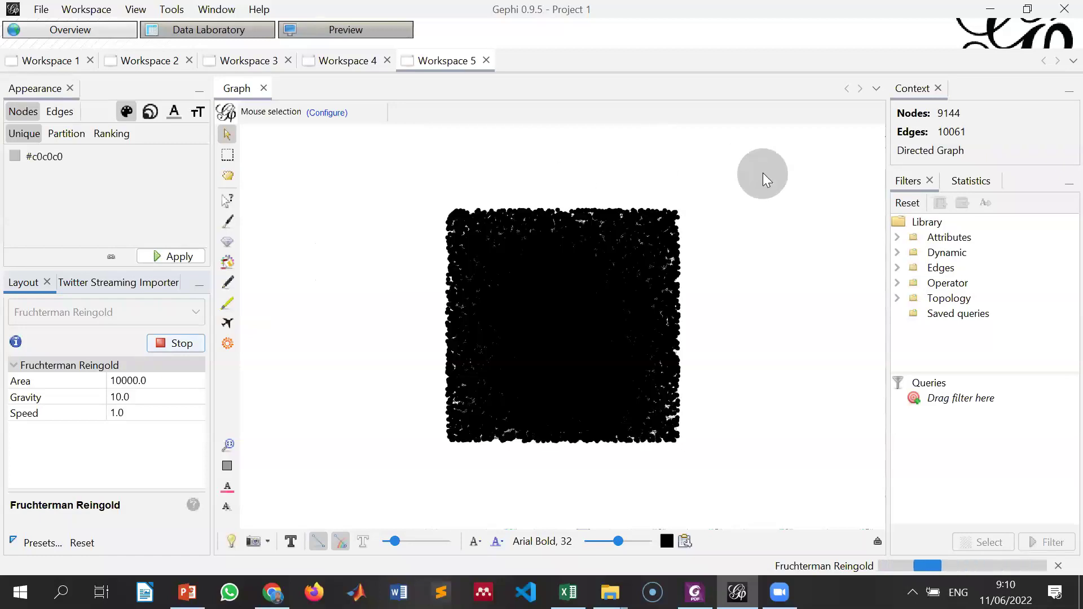
# Step: Run the Average Degree statistic, review the degree distribution charts and close the report
pyautogui.click(971, 181)
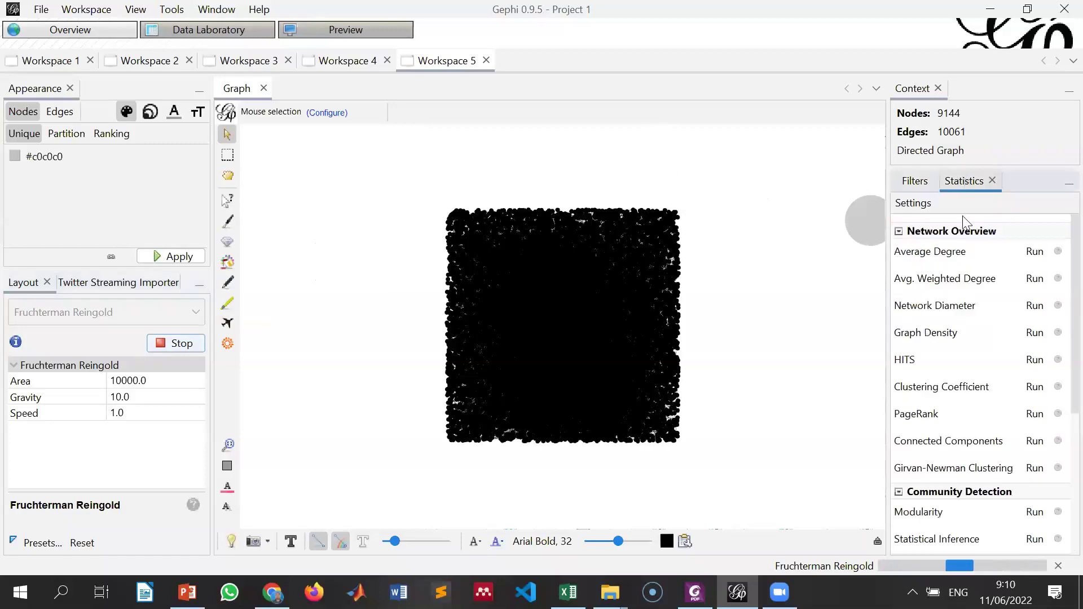
pyautogui.click(1034, 252)
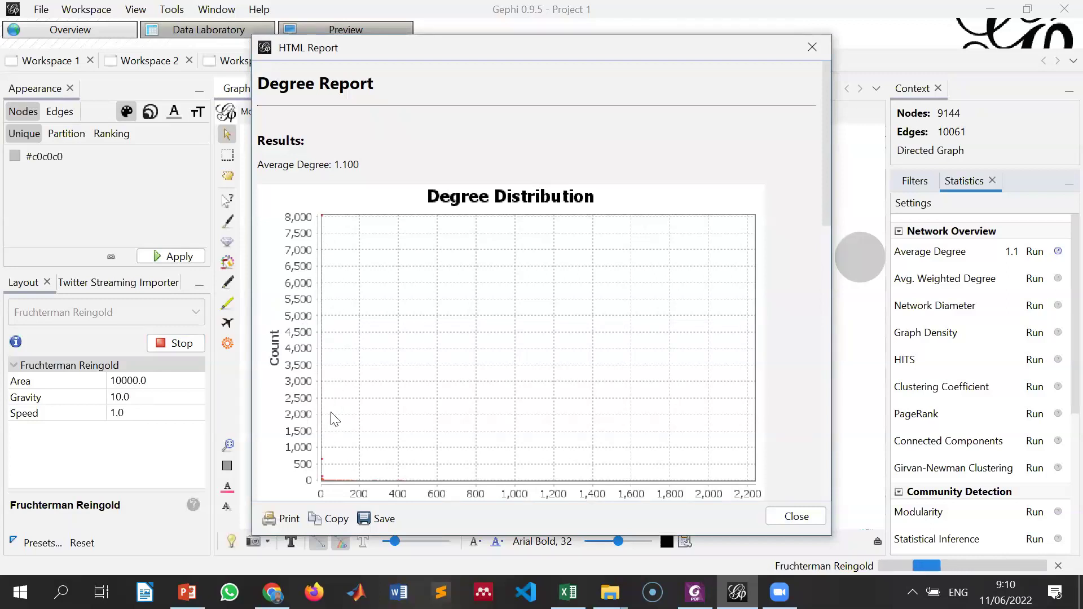
pyautogui.moveTo(827, 208); pyautogui.dragTo(843, 333)
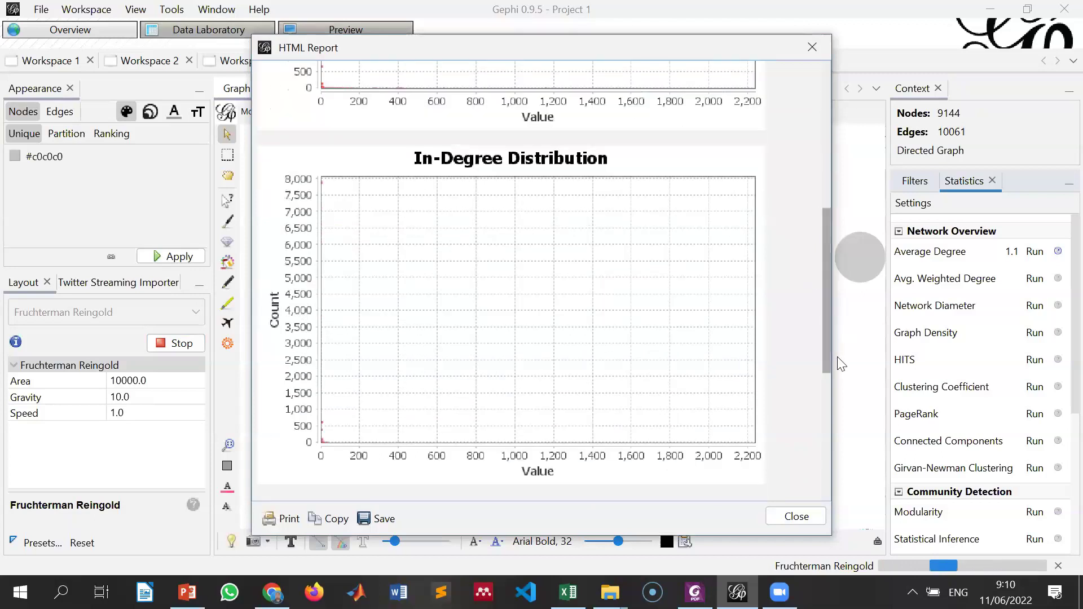
pyautogui.scroll(10, 805, 162)
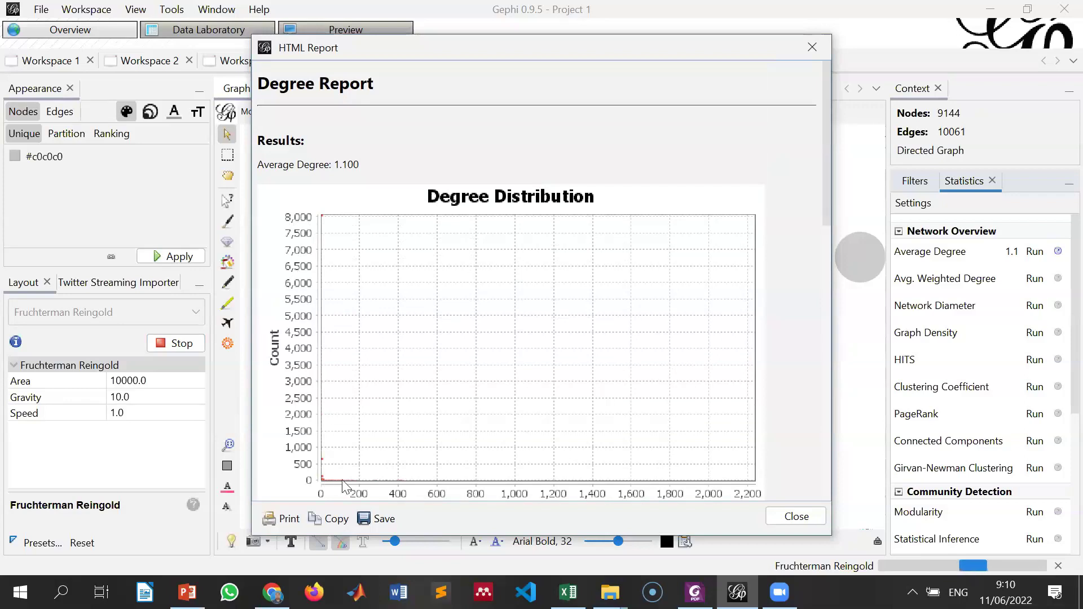
pyautogui.click(812, 48)
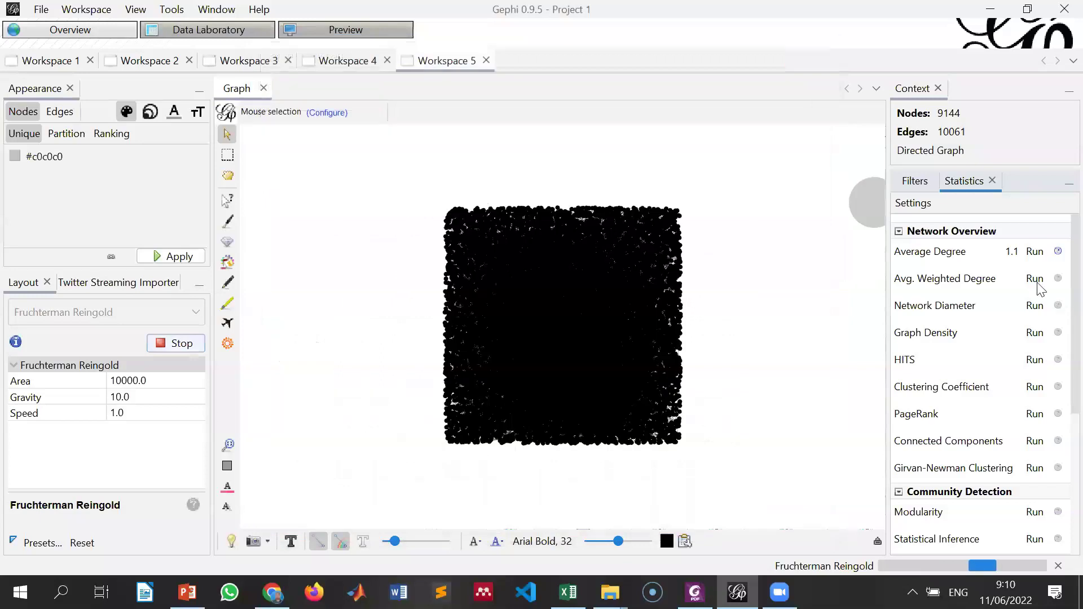
# Step: Run the Network Diameter statistic on the graph as a directed network
pyautogui.click(1038, 308)
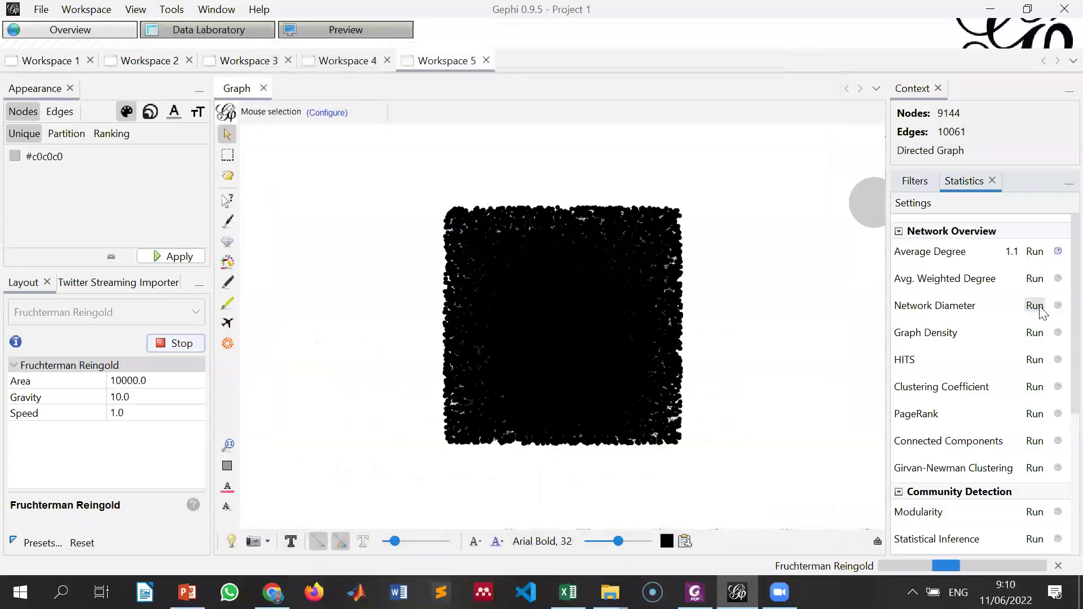
pyautogui.click(544, 266)
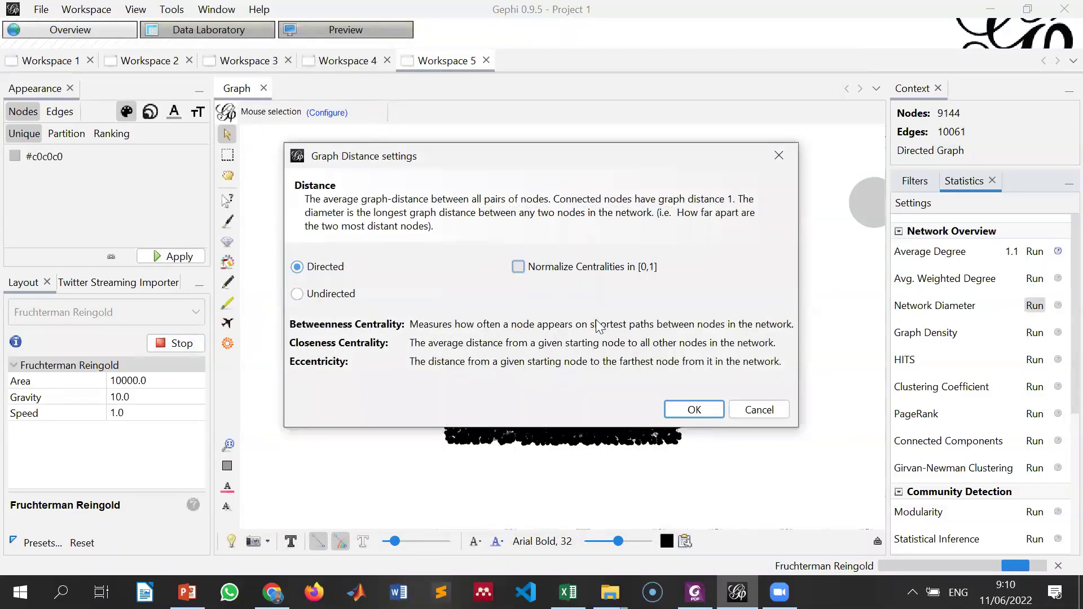
pyautogui.click(692, 409)
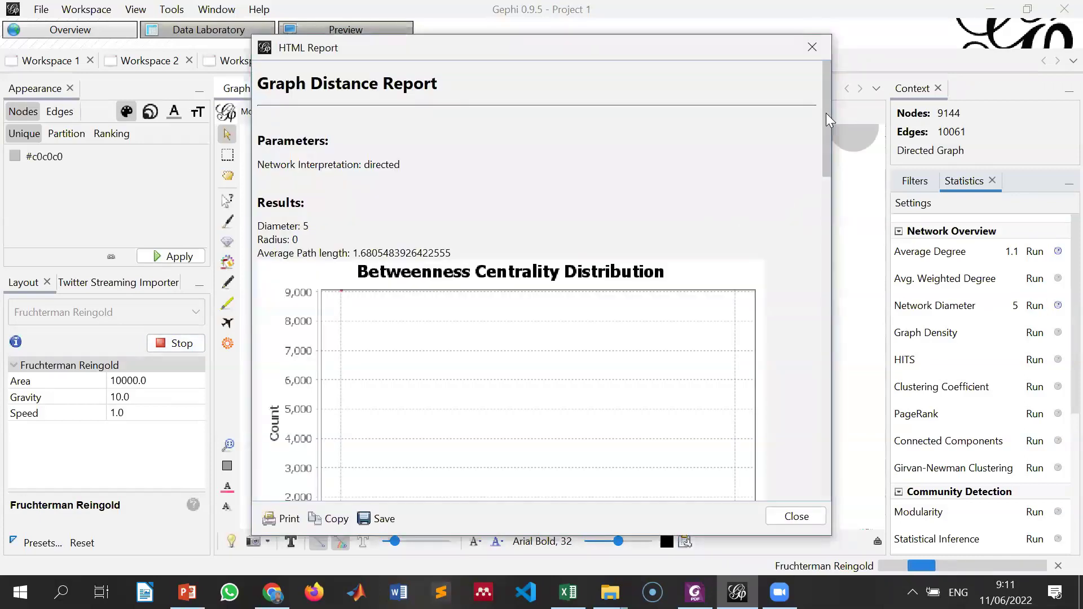
# Step: Examine the betweenness, closeness and eccentricity distributions in the Graph Distance Report, and close it
pyautogui.scroll(-3, 346, 405)
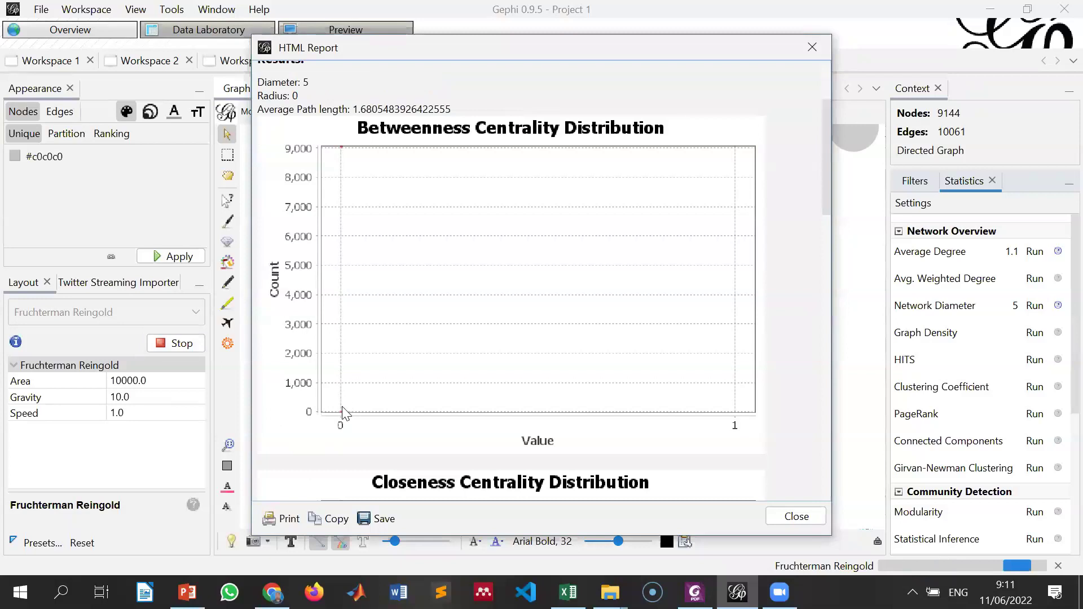
pyautogui.moveTo(830, 175); pyautogui.dragTo(840, 276)
pyautogui.moveTo(852, 359); pyautogui.dragTo(863, 454)
pyautogui.scroll(4, 856, 409)
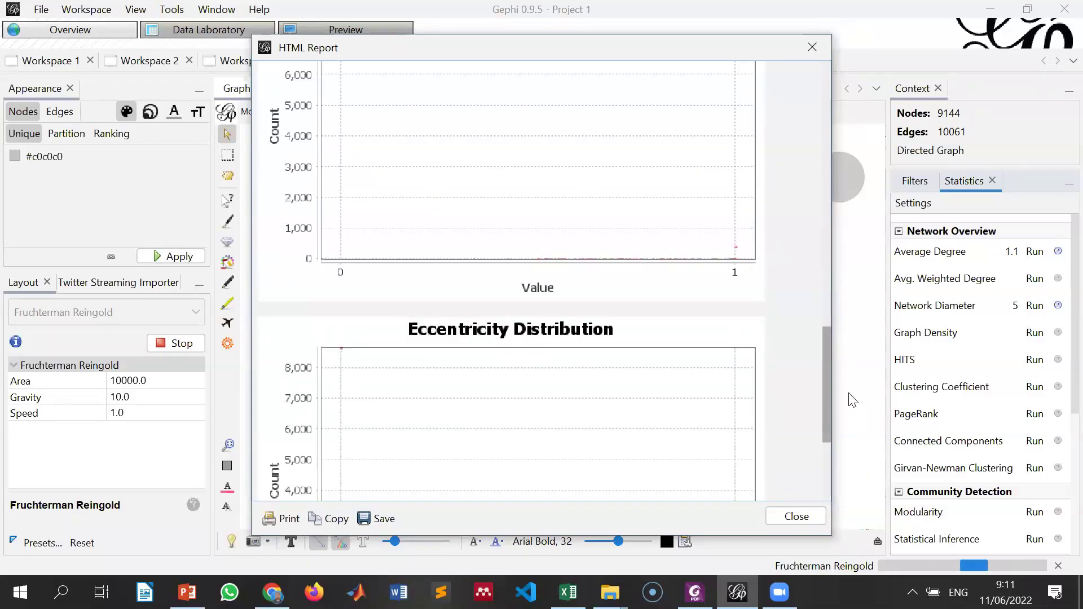
pyautogui.scroll(1, 341, 240)
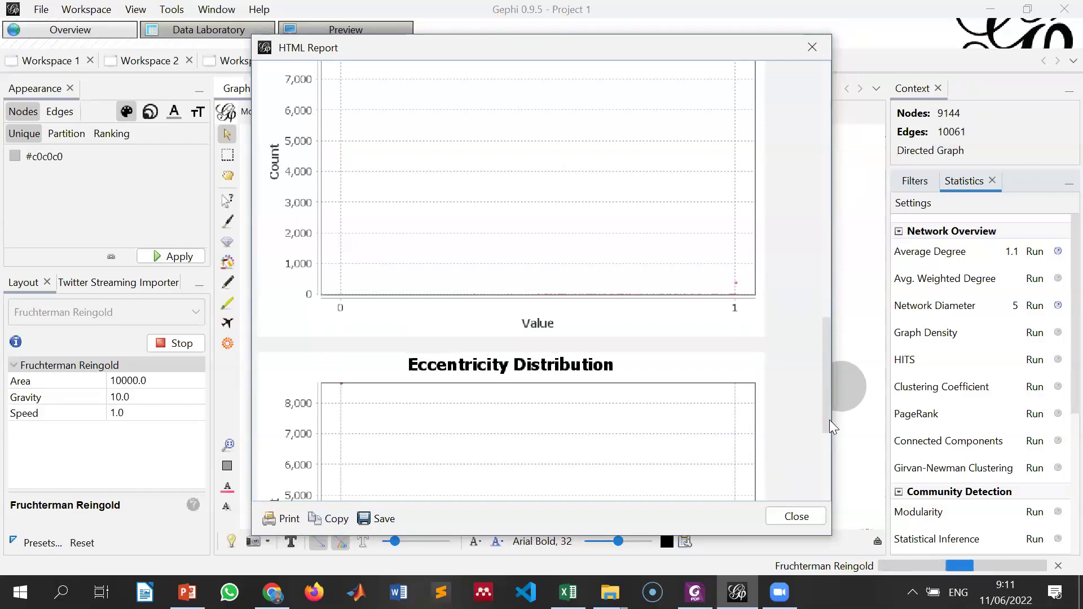
pyautogui.scroll(-3, 829, 451)
pyautogui.scroll(10, 806, 85)
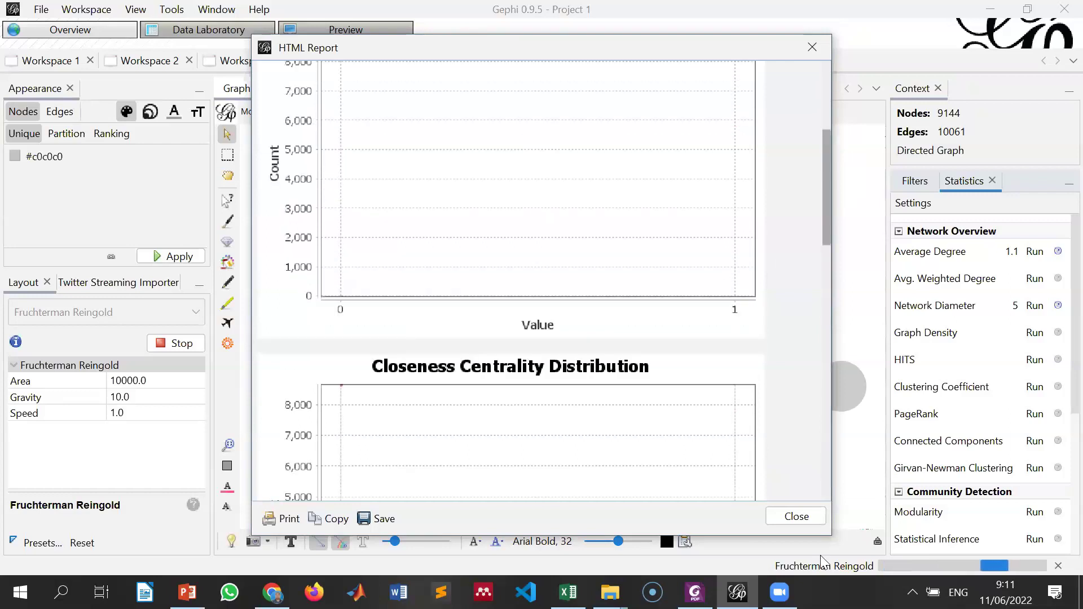
pyautogui.scroll(5, 807, 85)
pyautogui.click(795, 516)
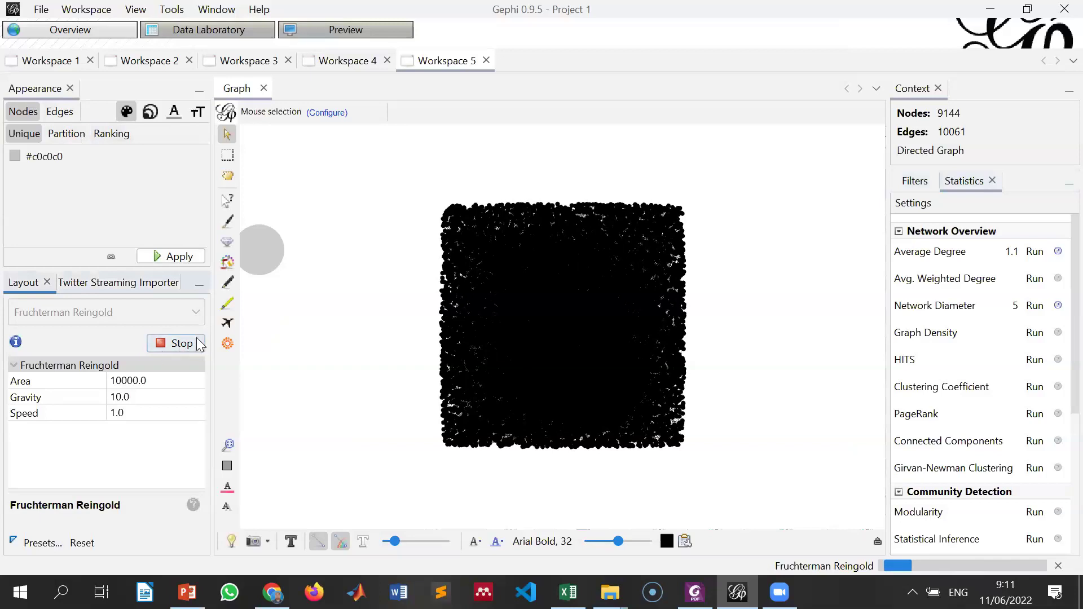
# Step: Stop the running Fruchterman Reingold layout, switch to Force Atlas, and run it briefly before stopping it
pyautogui.click(165, 343)
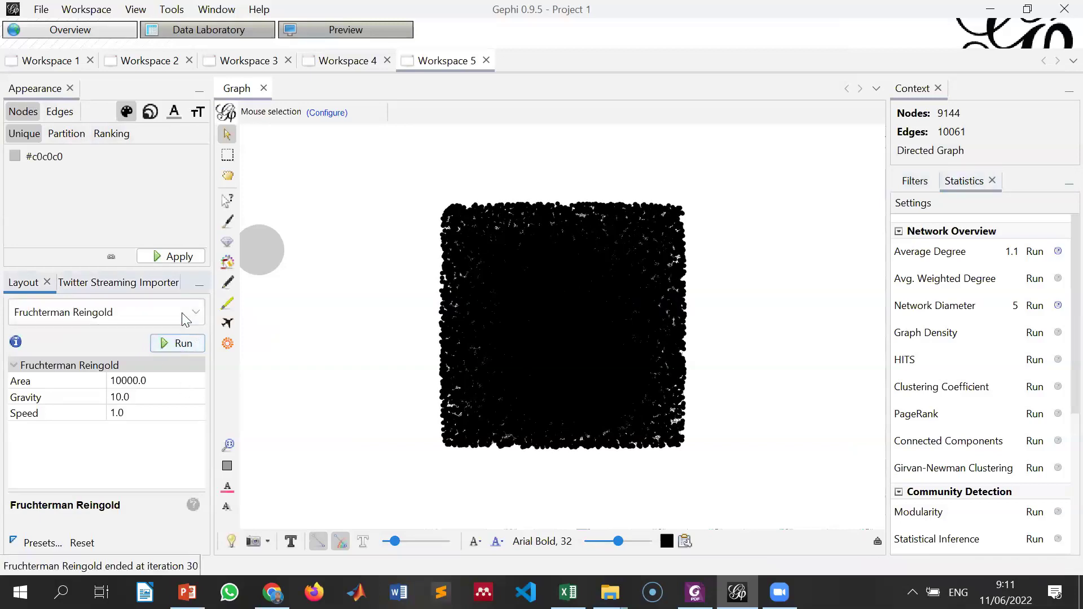
pyautogui.click(186, 316)
pyautogui.click(84, 384)
pyautogui.click(175, 343)
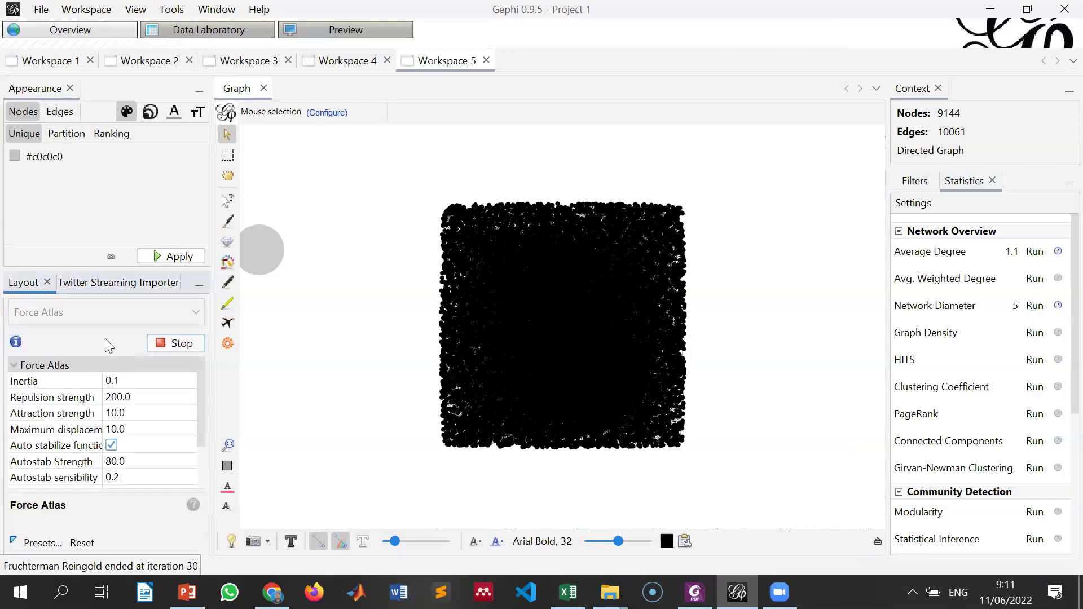
pyautogui.click(175, 343)
# Step: Switch the layout back to Fruchterman Reingold, set its speed to 2, and run it
pyautogui.click(194, 316)
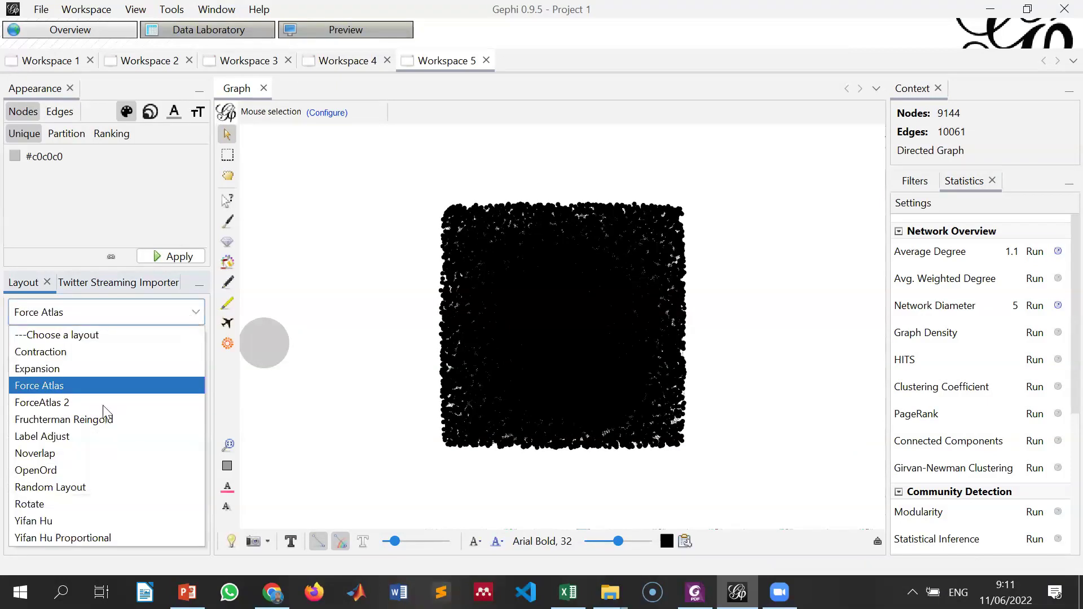
pyautogui.press('Escape')
pyautogui.click(112, 426)
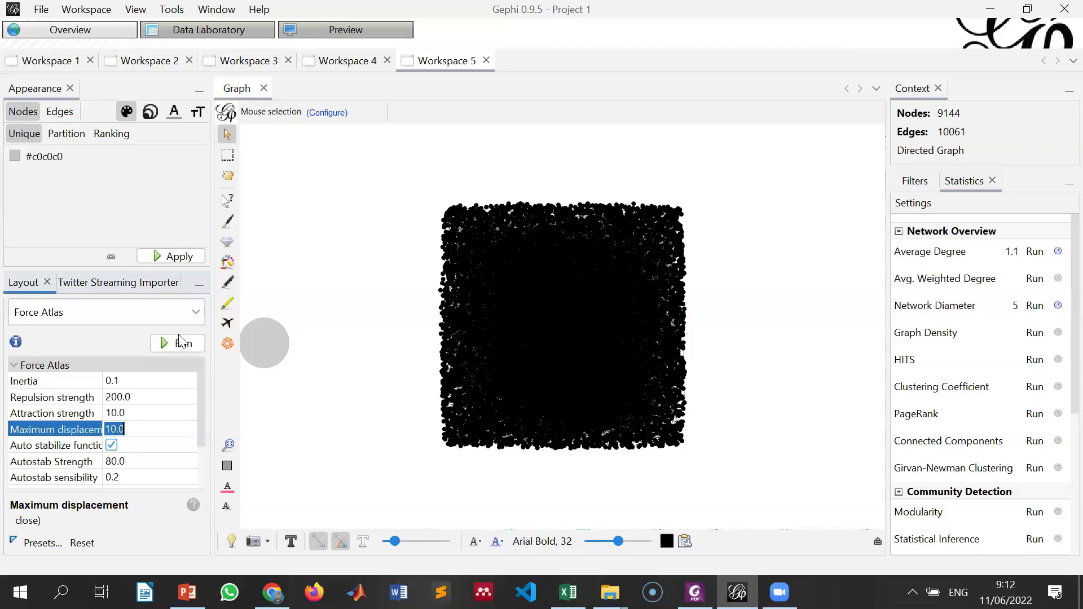
pyautogui.click(195, 313)
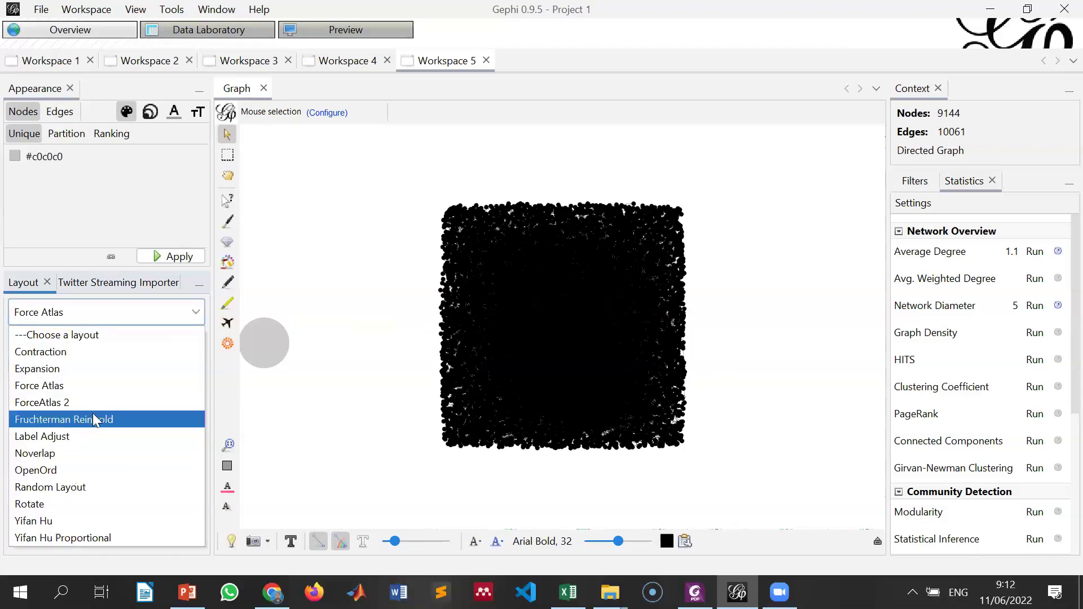
pyautogui.click(93, 417)
pyautogui.click(130, 412)
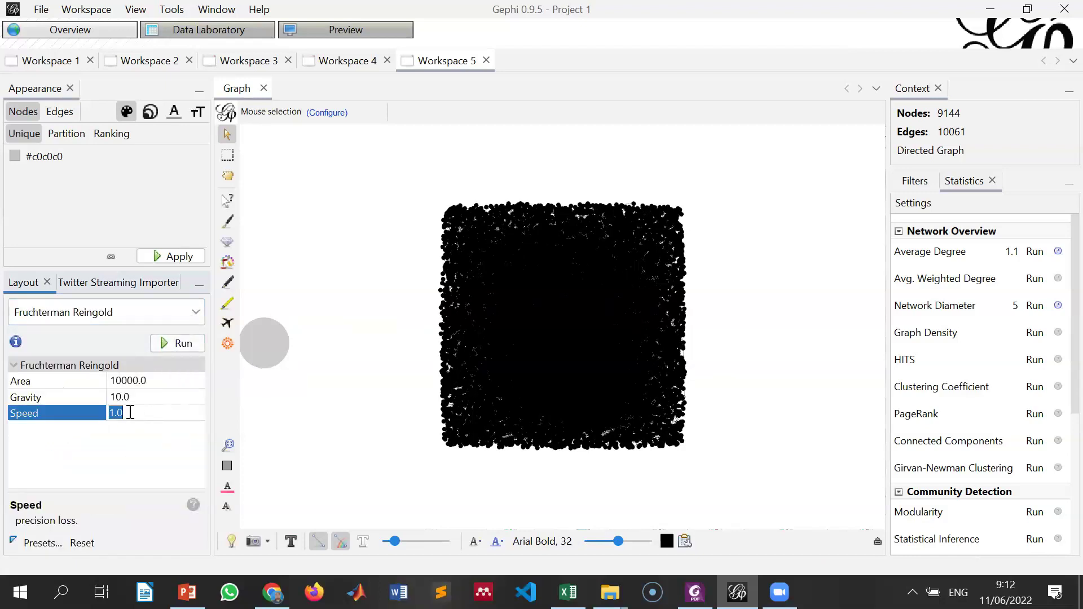
pyautogui.write('2')
pyautogui.click(176, 344)
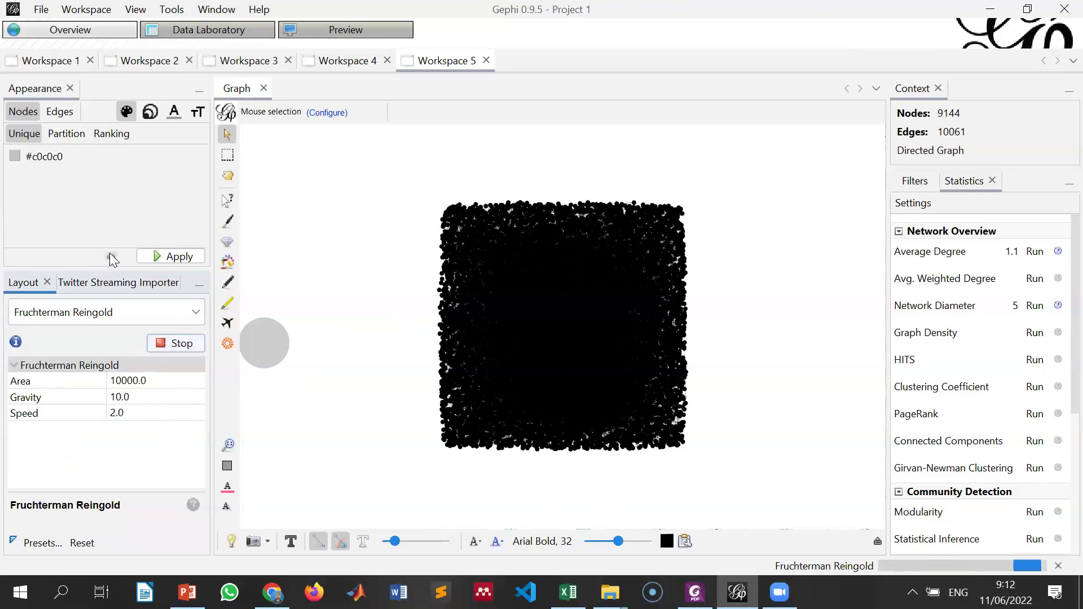
# Step: Color the nodes by a Degree ranking and apply it to the graph
pyautogui.click(111, 134)
pyautogui.click(106, 156)
pyautogui.click(29, 191)
pyautogui.click(175, 256)
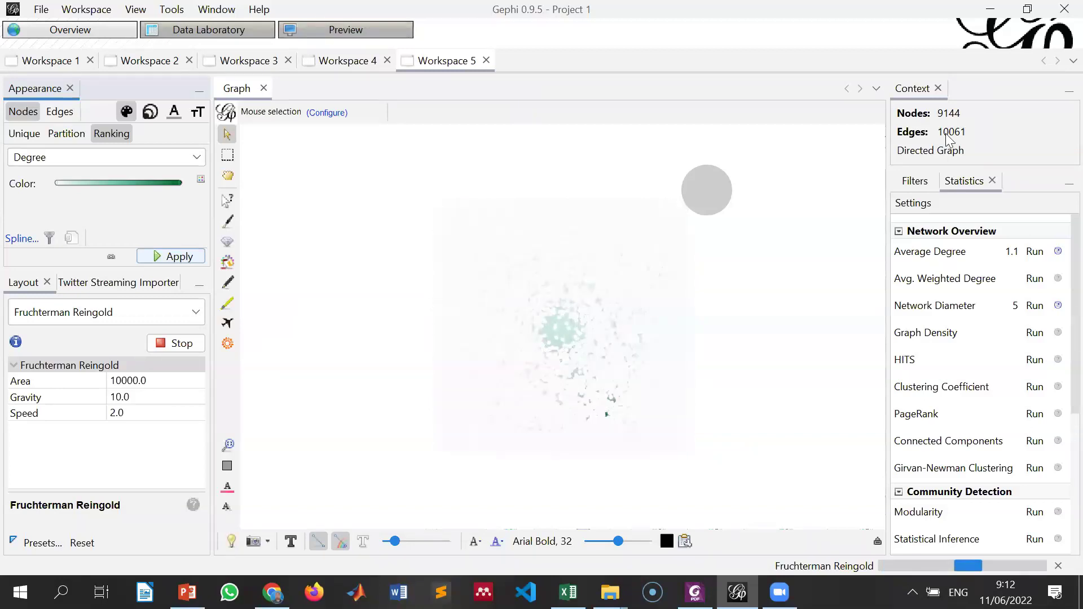
pyautogui.click(755, 284)
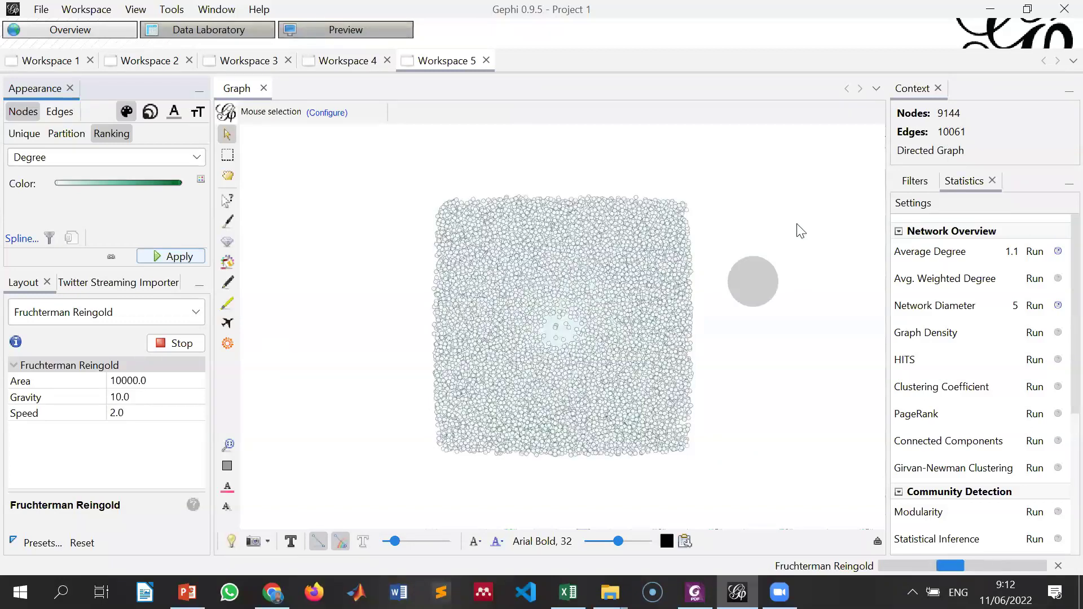
pyautogui.click(797, 226)
pyautogui.click(626, 288)
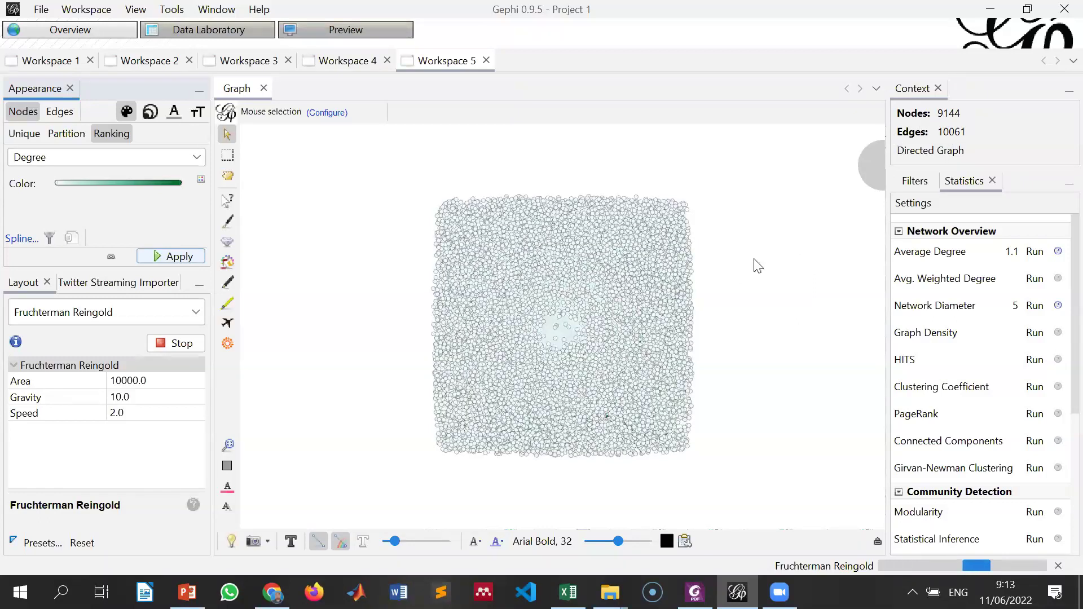
# Step: Add a Degree range filter from the attribute filters and apply it with a range of 1619 to 2236
pyautogui.click(914, 182)
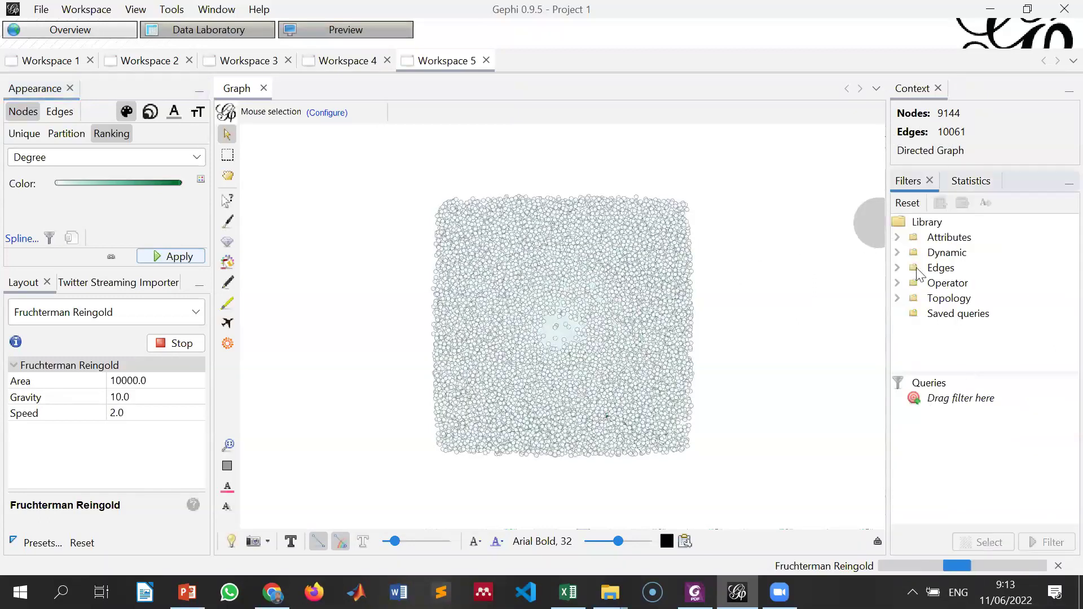
pyautogui.click(898, 238)
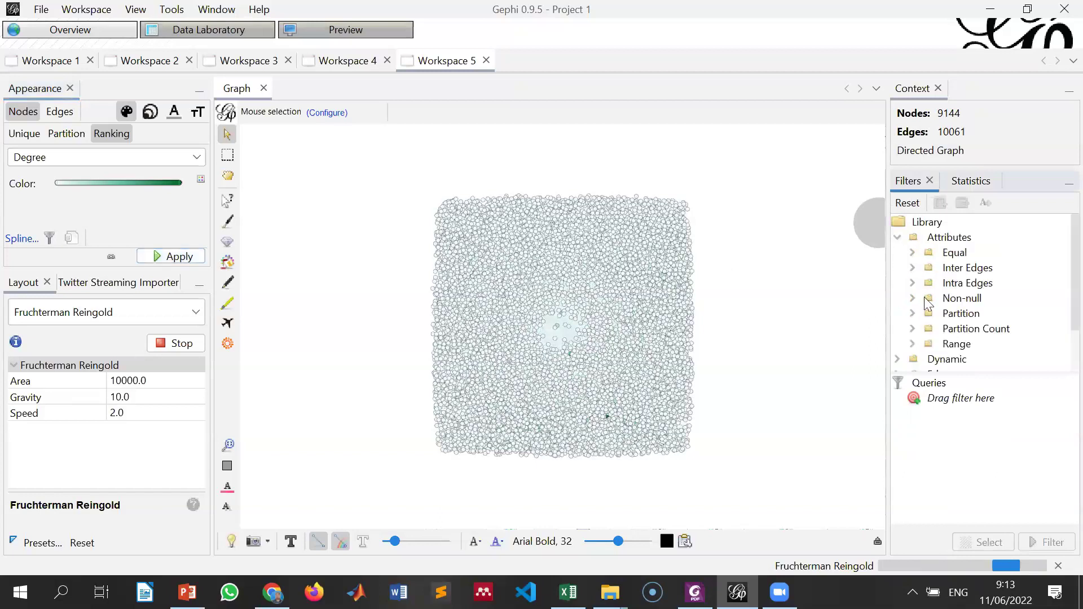
pyautogui.click(912, 344)
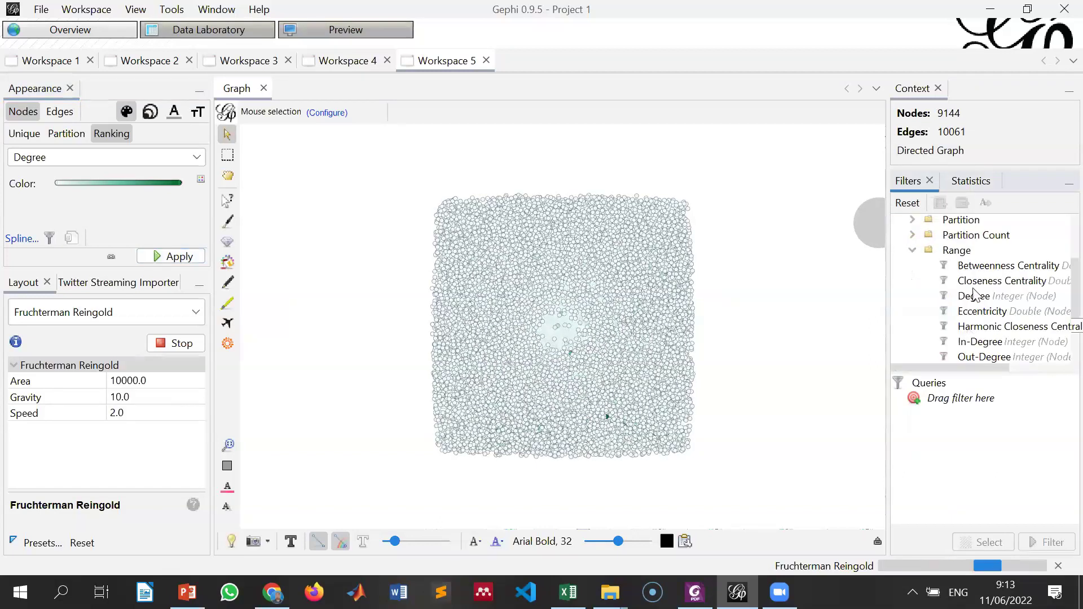
pyautogui.moveTo(975, 305); pyautogui.dragTo(916, 481)
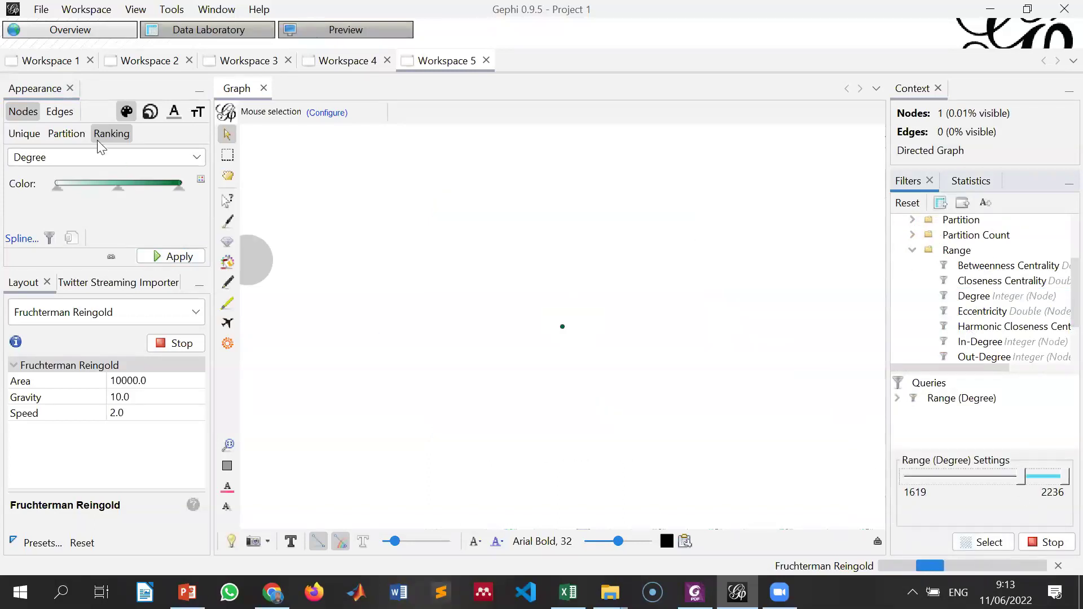
# Step: Size the nodes by Degree ranking with a minimum size of 1 and a maximum size of 50, and apply it
pyautogui.click(150, 112)
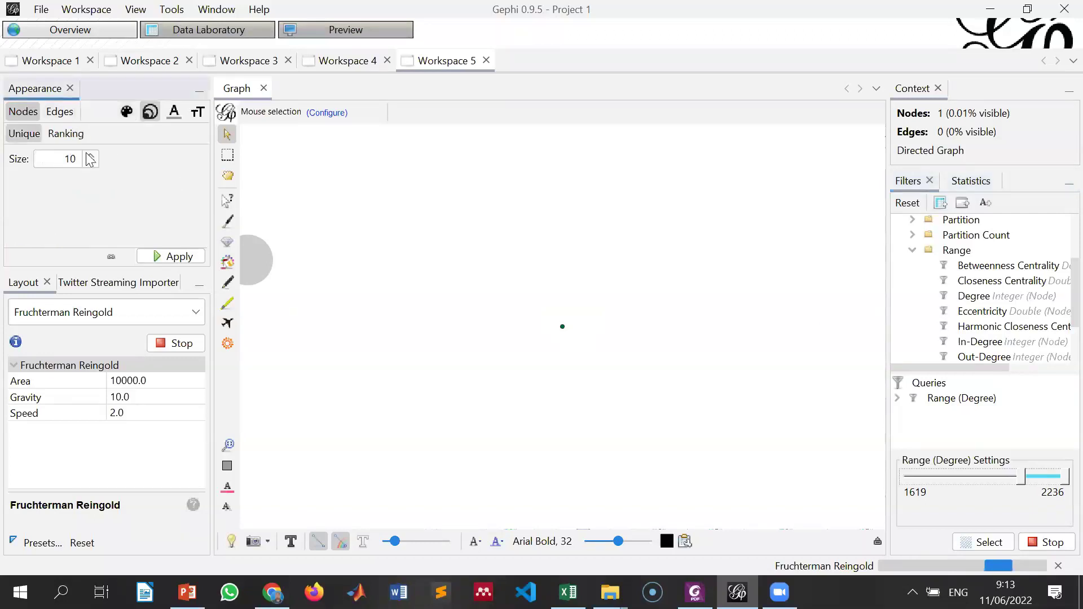
pyautogui.click(66, 133)
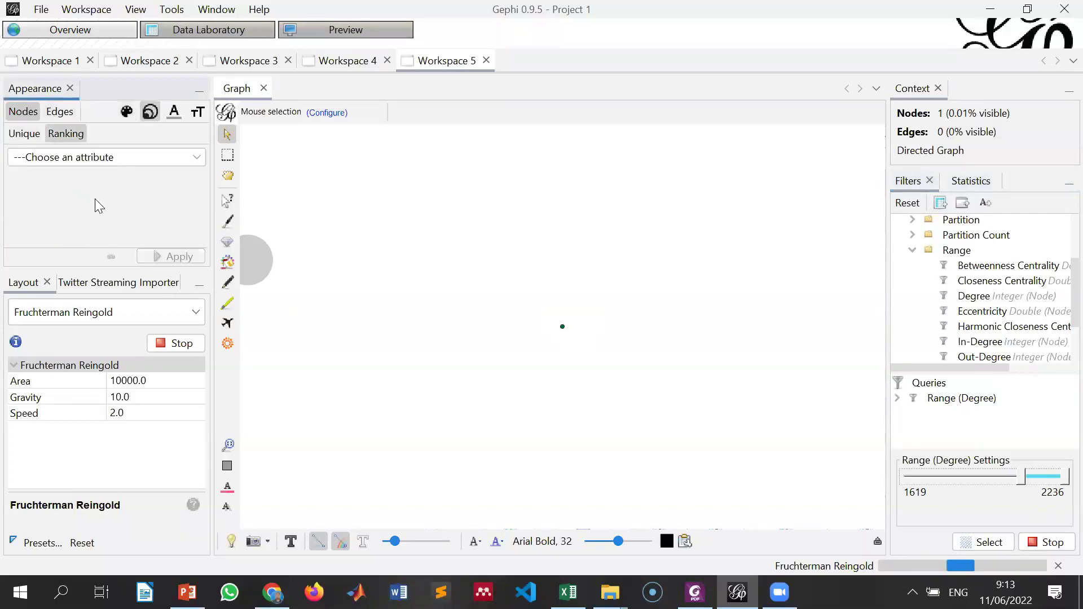
pyautogui.click(106, 157)
pyautogui.click(78, 198)
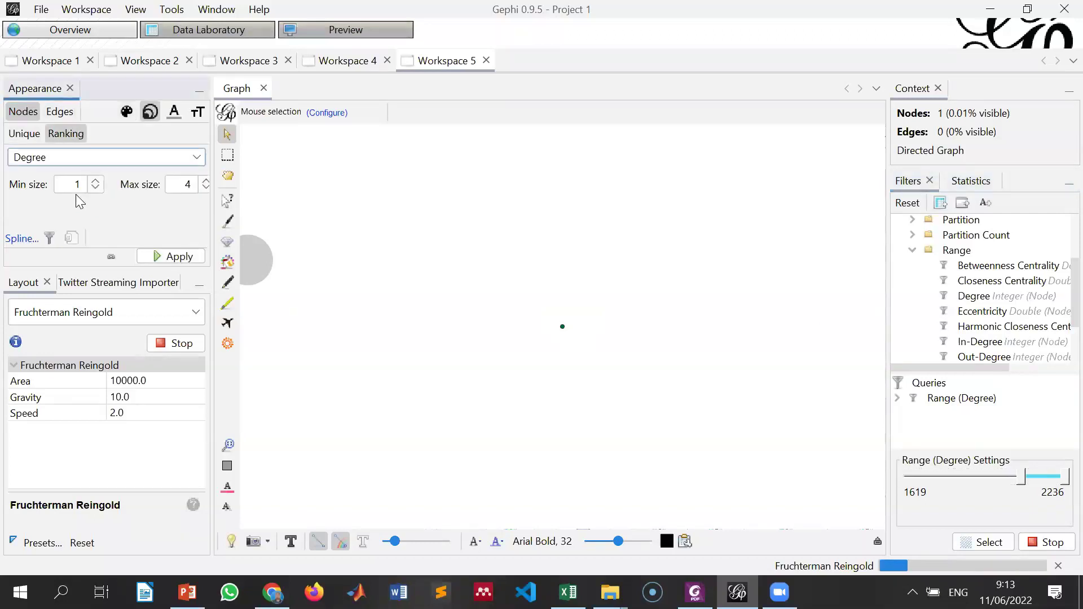
pyautogui.doubleClick(192, 186)
pyautogui.write('50')
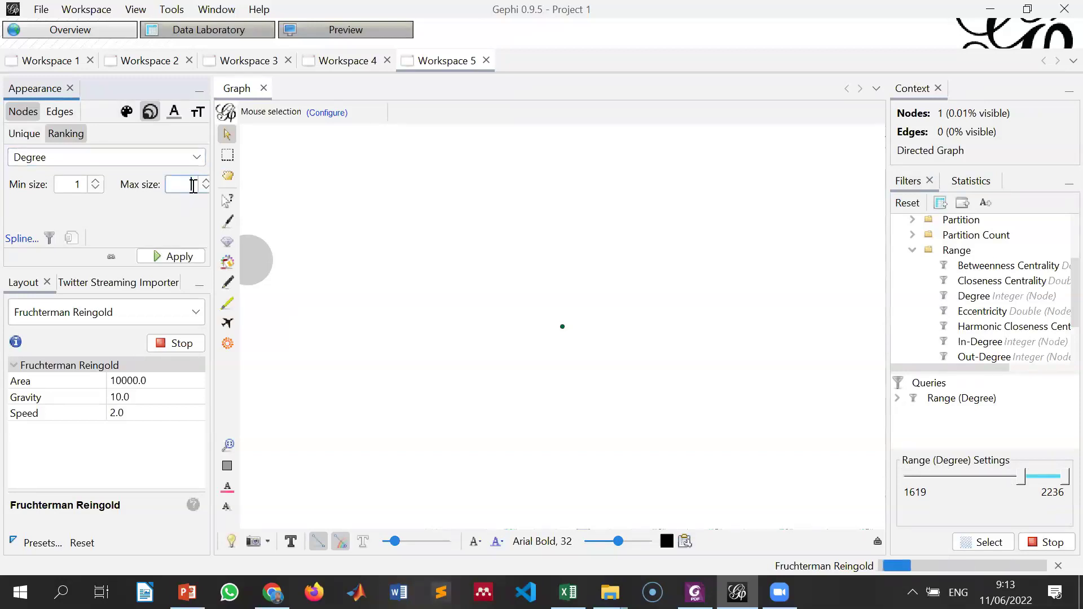
pyautogui.click(174, 255)
# Step: Lower the minimum of the Range (Degree) filter to 175 and rerun the filter on the graph
pyautogui.moveTo(1021, 477); pyautogui.dragTo(924, 482)
pyautogui.click(1046, 542)
pyautogui.doubleClick(1049, 541)
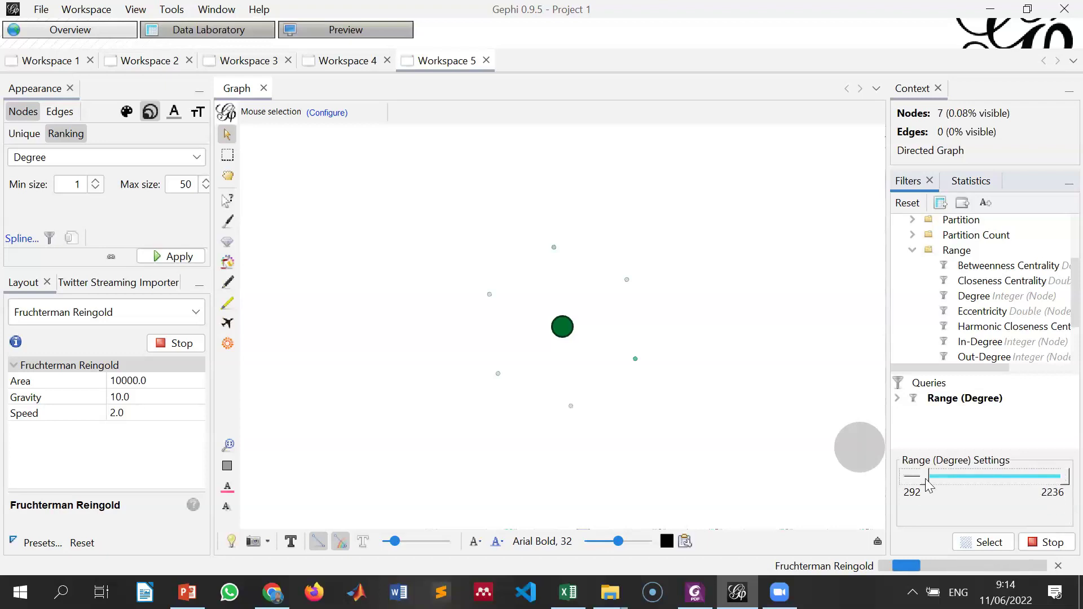
pyautogui.moveTo(924, 478); pyautogui.dragTo(917, 479)
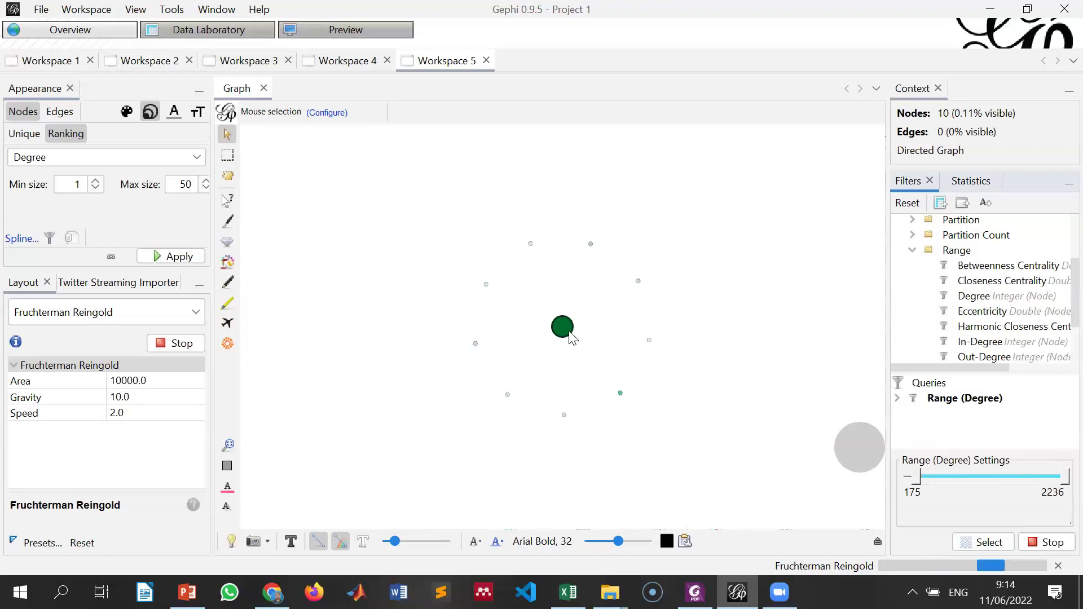
# Step: Show the node labels in the graph and set the label size mode to Node size
pyautogui.click(291, 542)
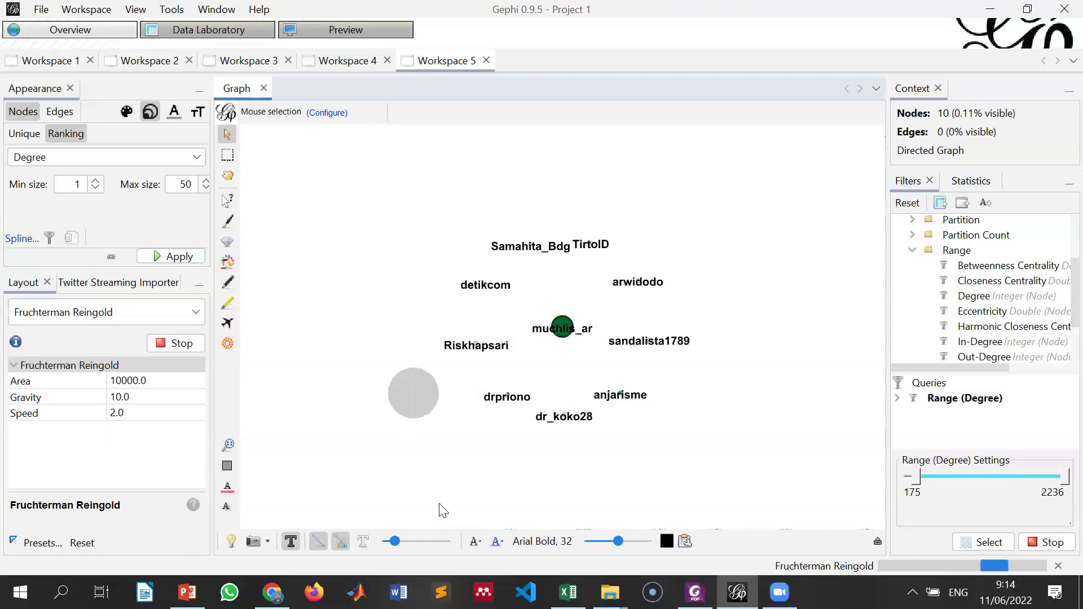
pyautogui.click(877, 541)
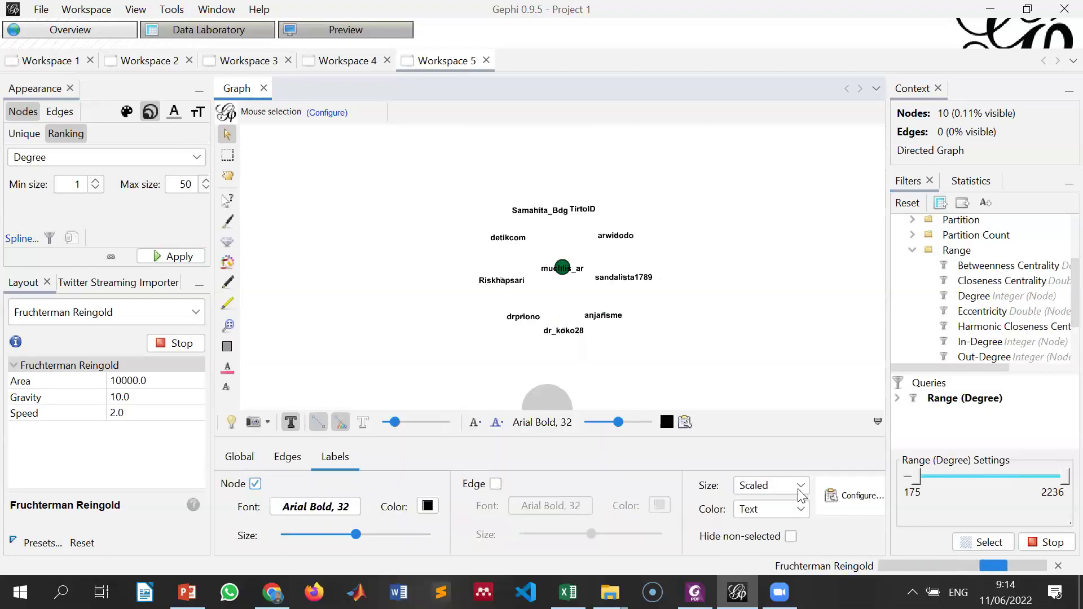
pyautogui.click(790, 487)
pyautogui.click(783, 538)
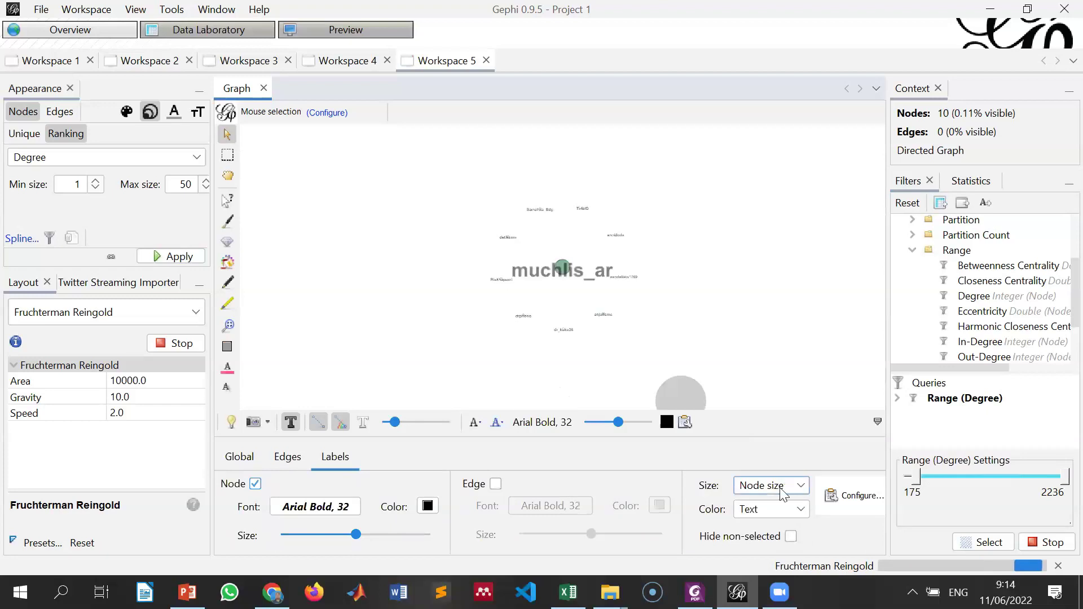
pyautogui.click(287, 463)
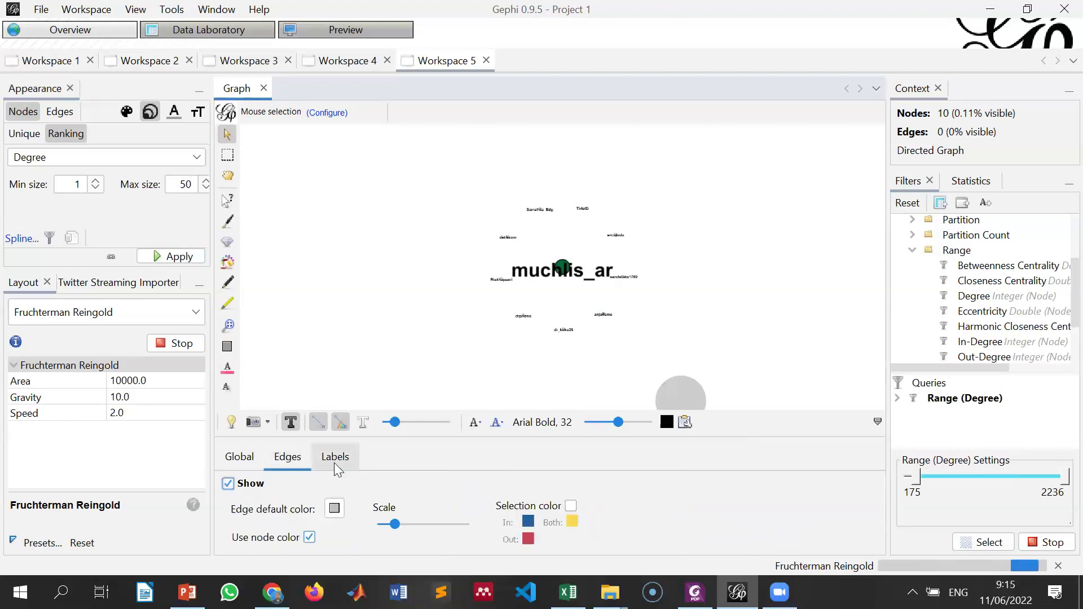
pyautogui.click(335, 463)
pyautogui.click(876, 422)
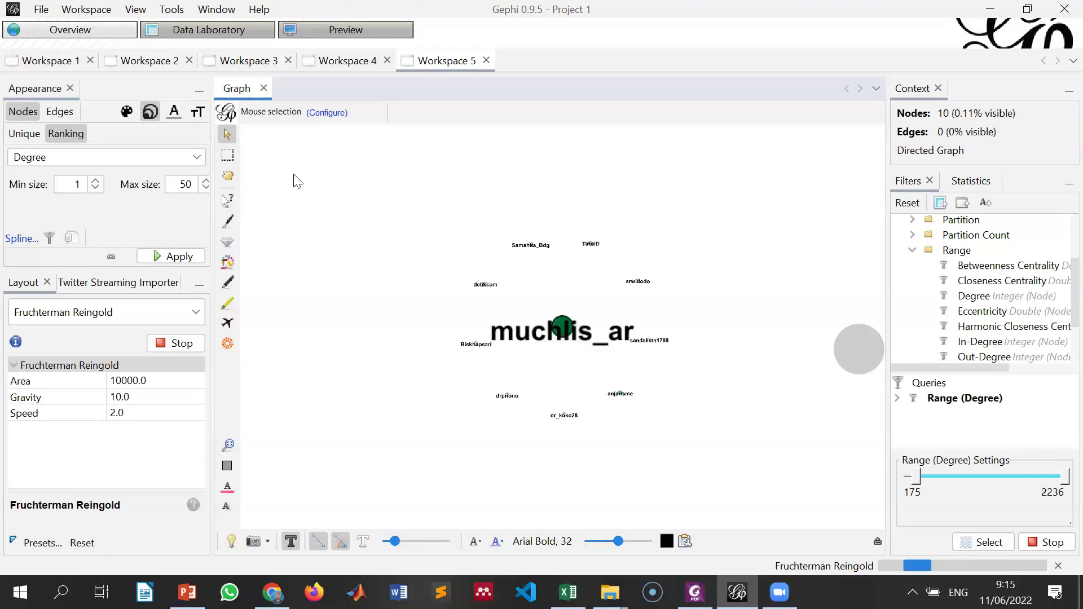
# Step: Size the nodes by Betweenness Centrality ranking with a maximum size of 50, and apply it
pyautogui.click(197, 159)
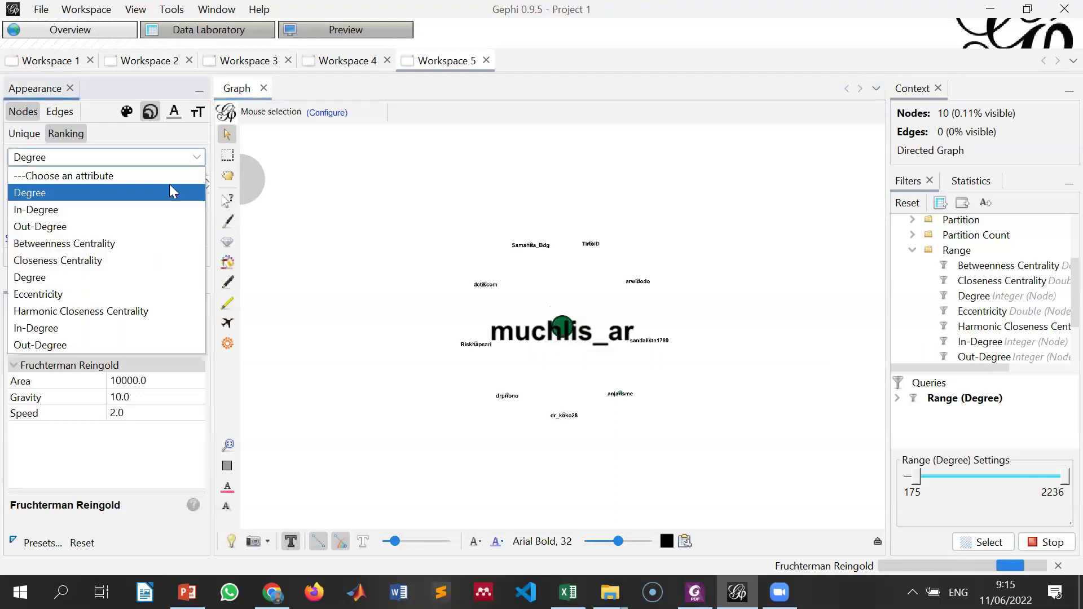
pyautogui.click(135, 245)
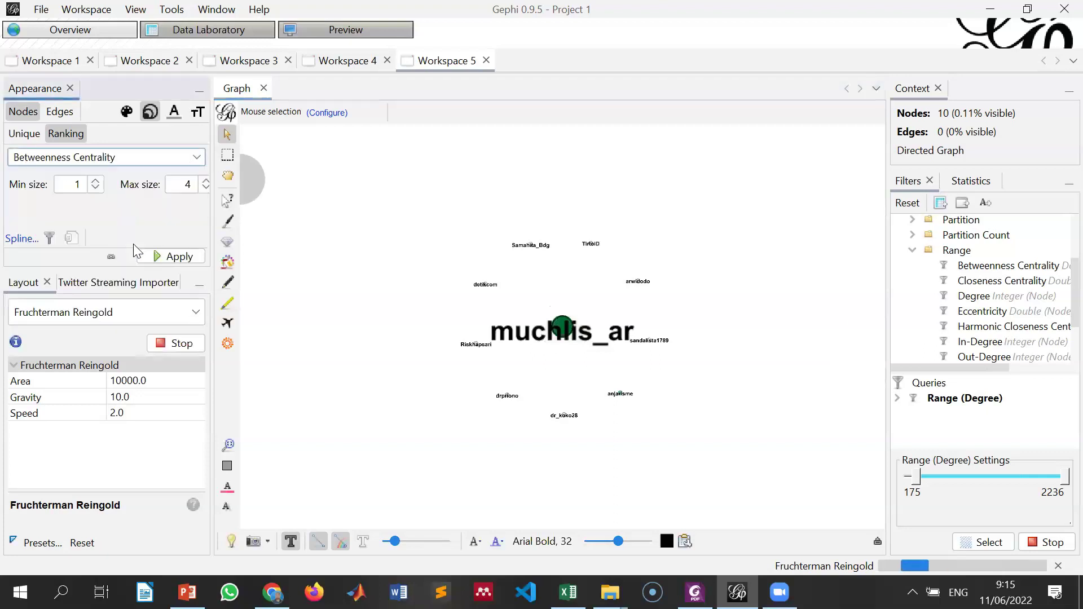
pyautogui.click(169, 256)
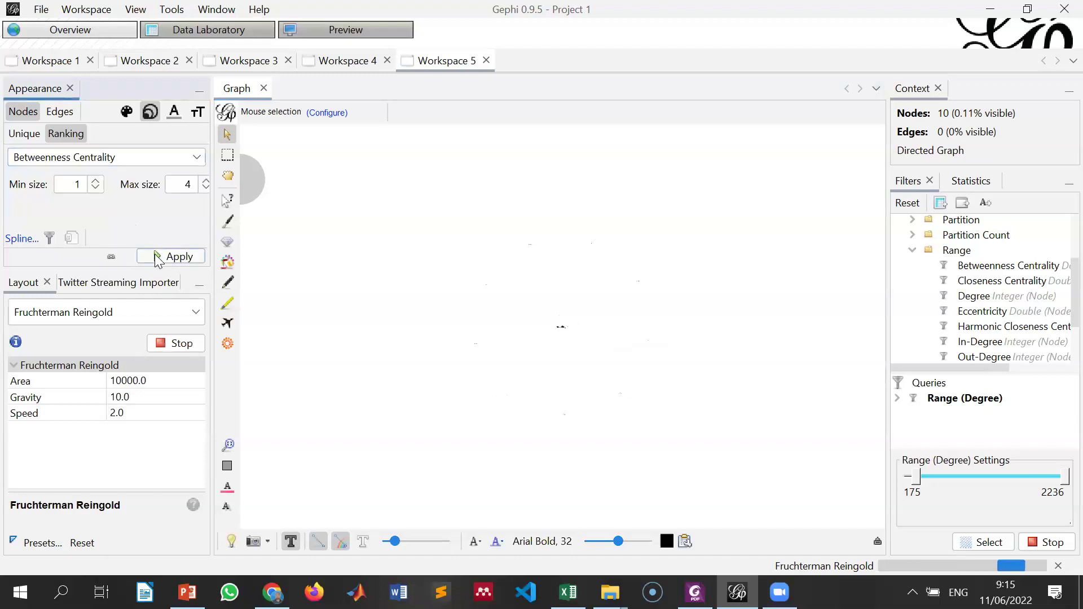
pyautogui.doubleClick(186, 184)
pyautogui.write('50')
pyautogui.click(201, 260)
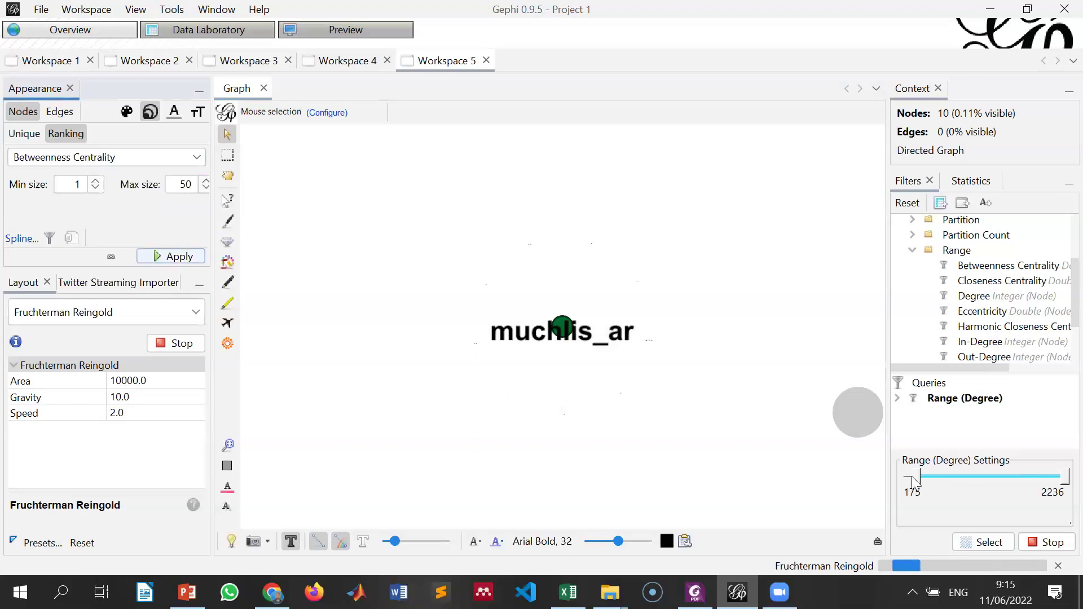
# Step: Lower the degree filter's minimum to 37 and sort the node data table by Degree in descending order
pyautogui.moveTo(912, 477); pyautogui.dragTo(905, 477)
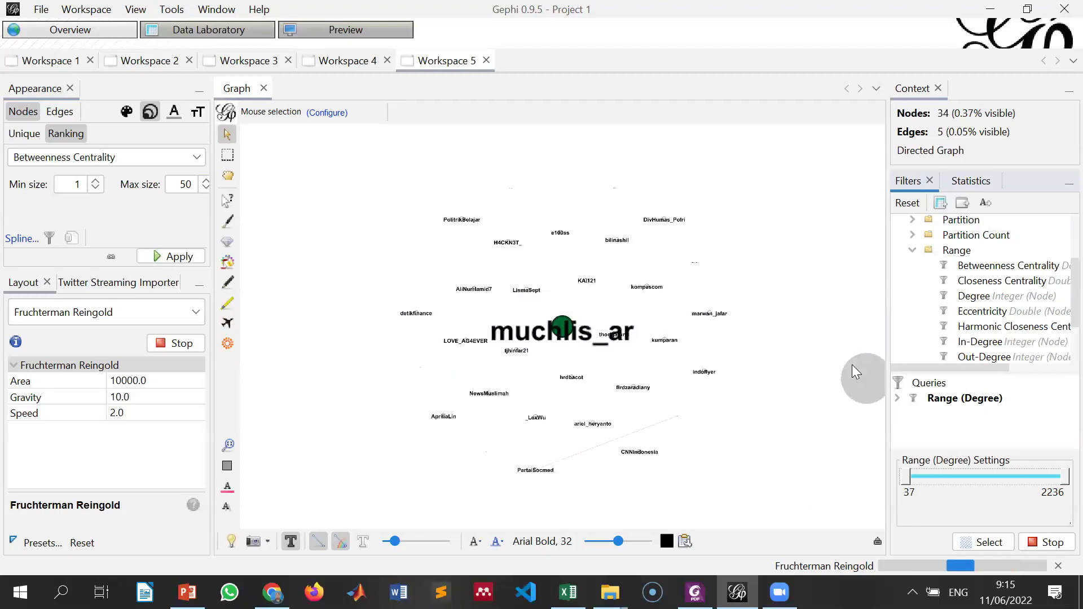
pyautogui.click(212, 34)
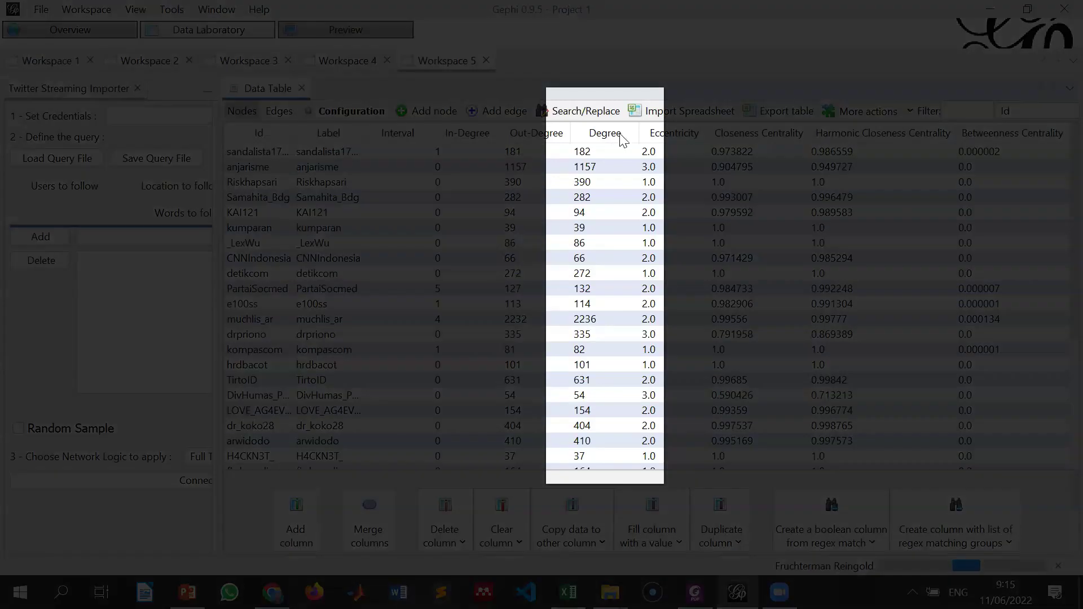
pyautogui.click(616, 135)
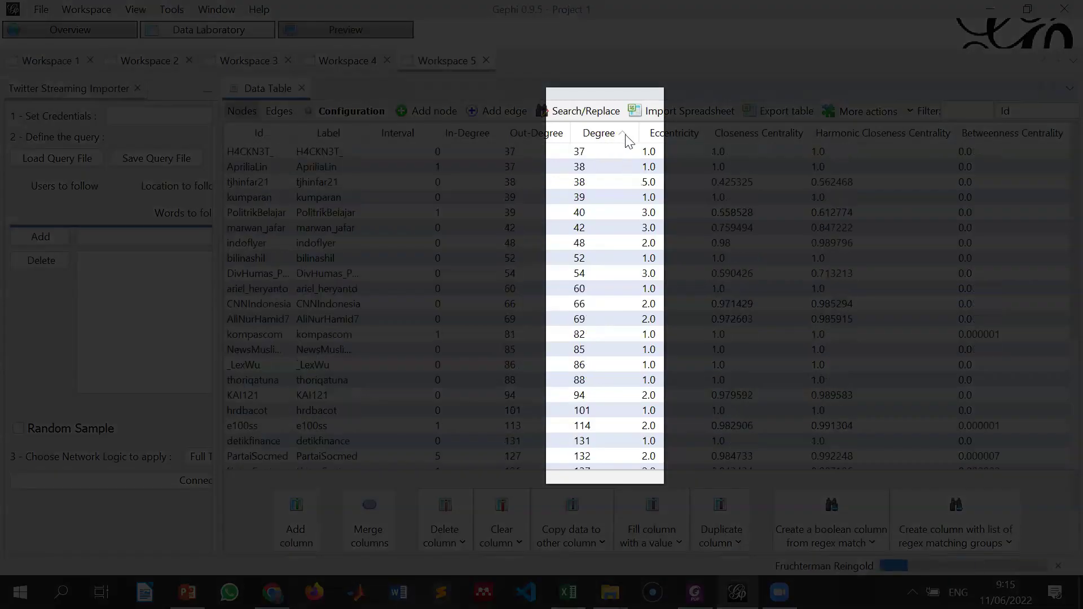
pyautogui.click(605, 134)
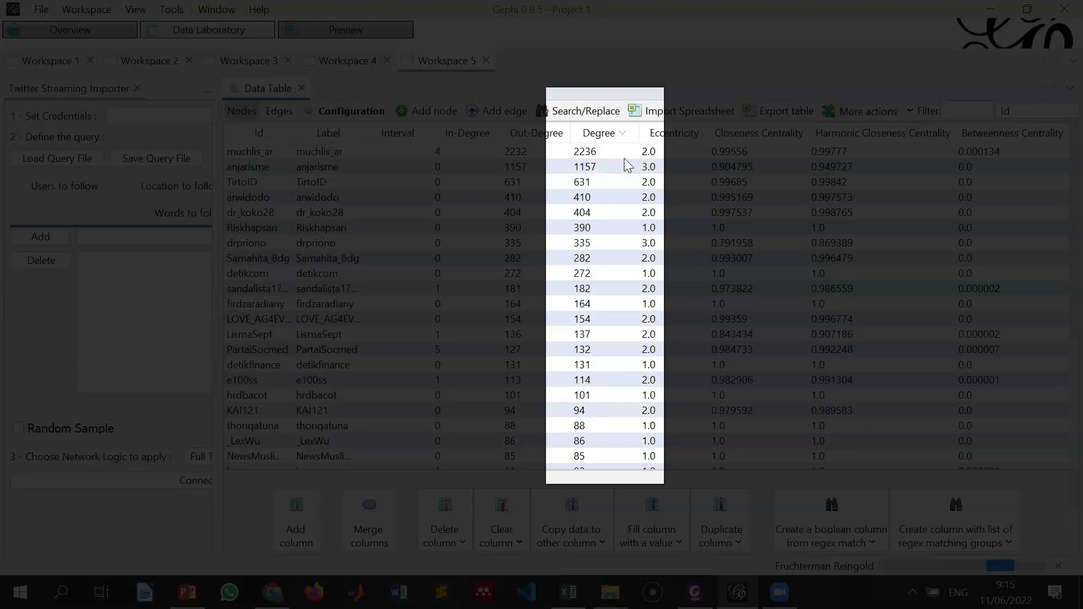
pyautogui.click(271, 158)
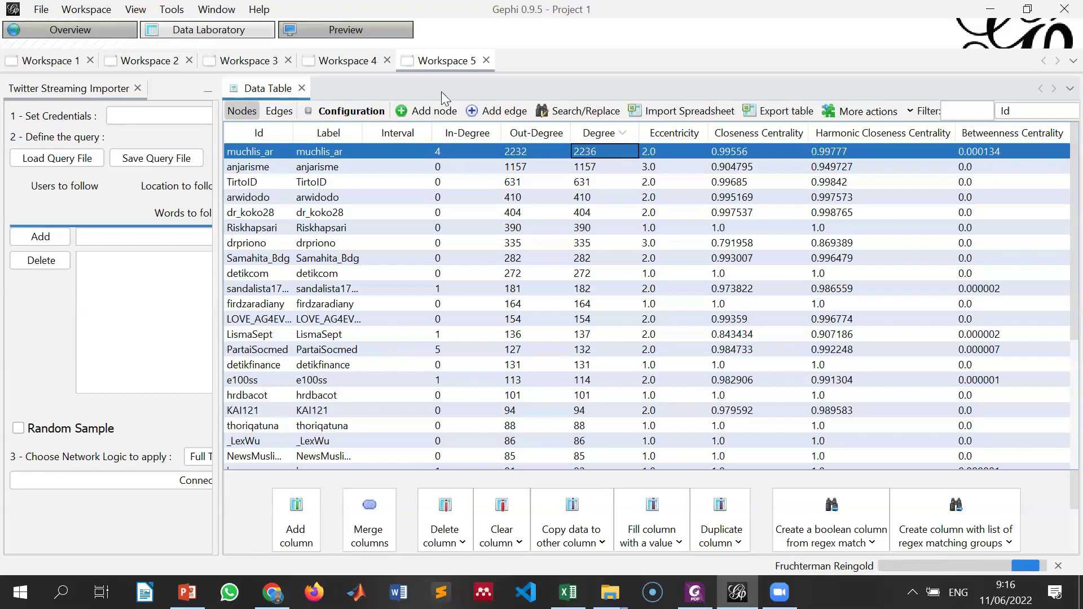
pyautogui.click(92, 33)
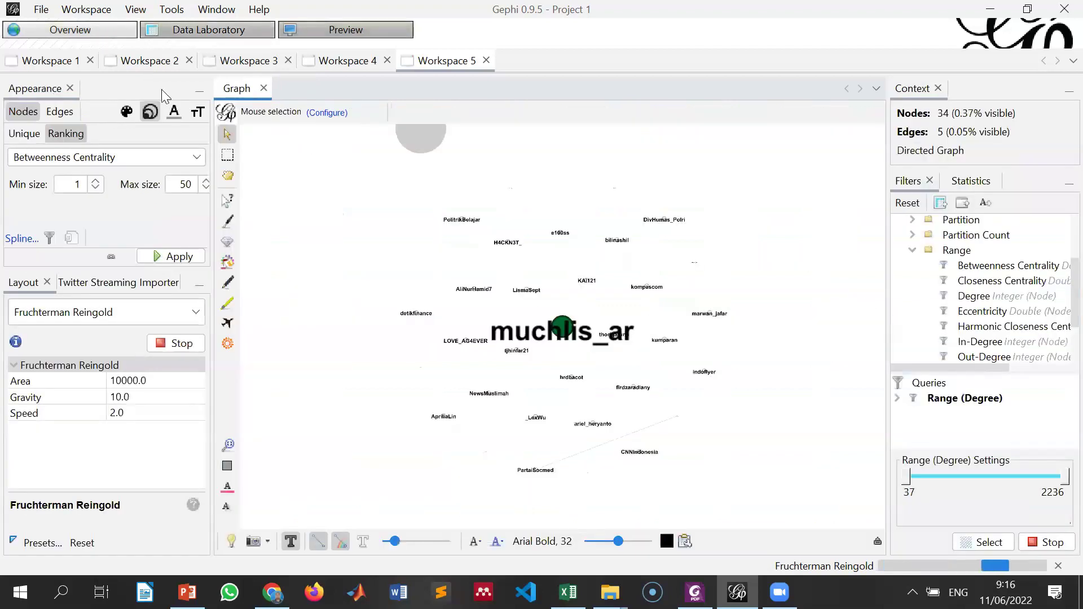
pyautogui.click(222, 35)
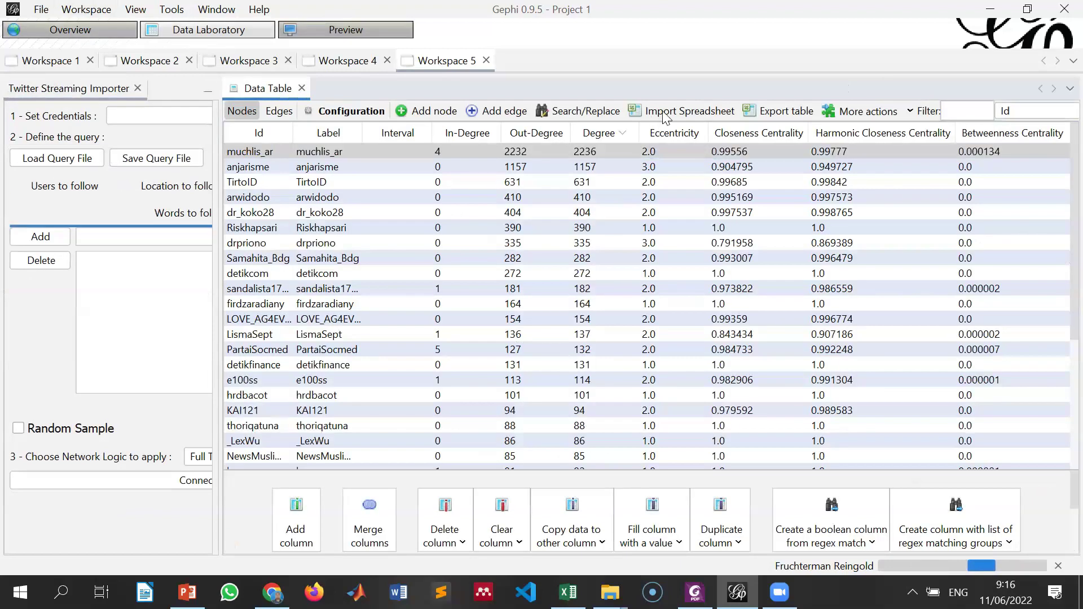
# Step: Import 001_redenominasi-rupiah.csv as a comma-separated UTF-8 edges table with Intervals time representation into a new workspace
pyautogui.click(664, 115)
pyautogui.click(469, 209)
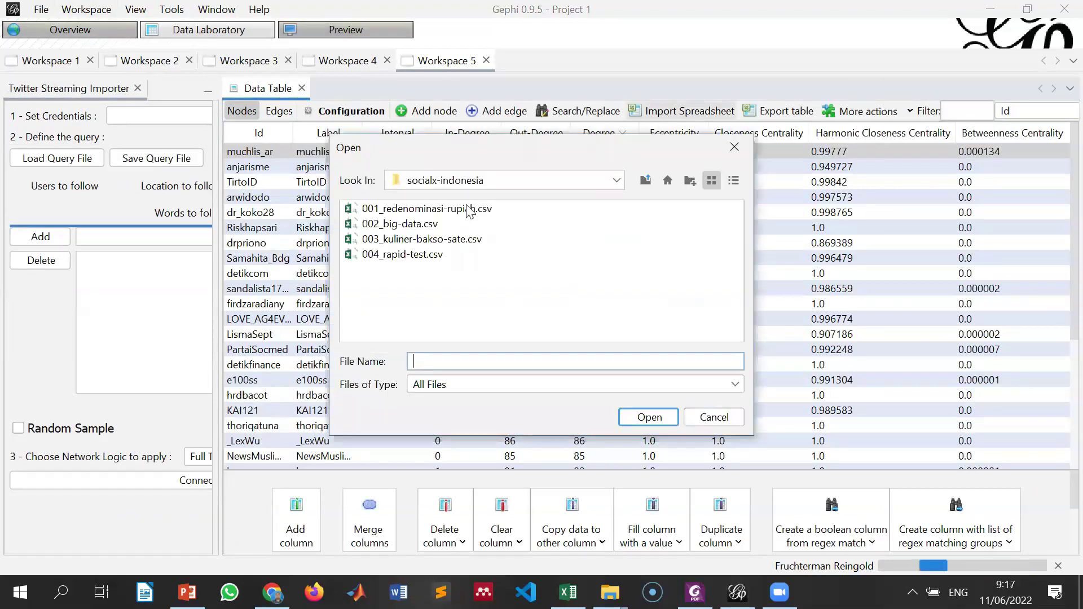
pyautogui.click(661, 422)
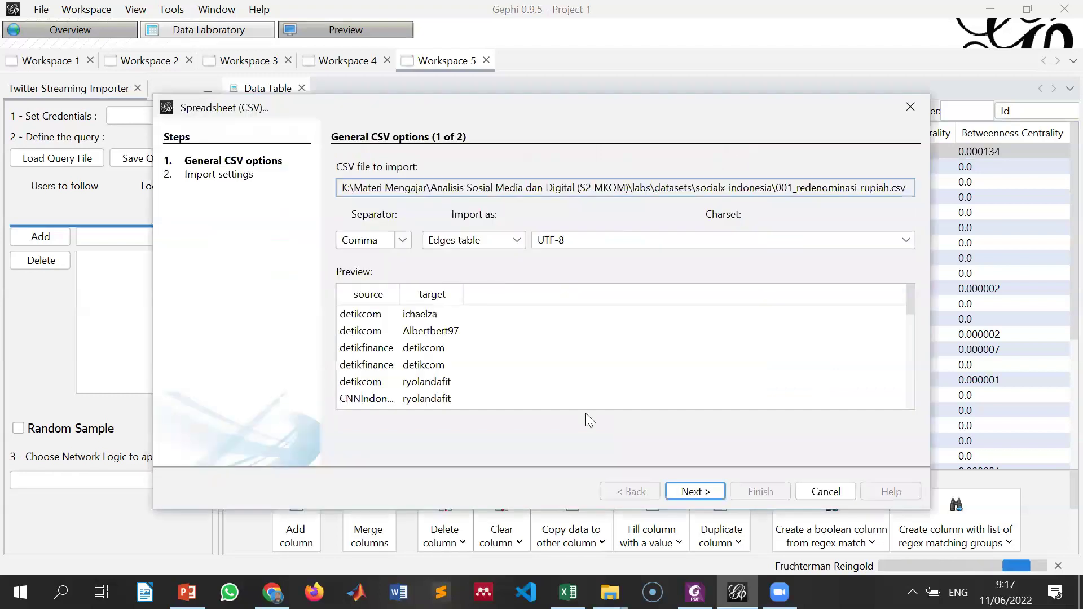
pyautogui.click(694, 493)
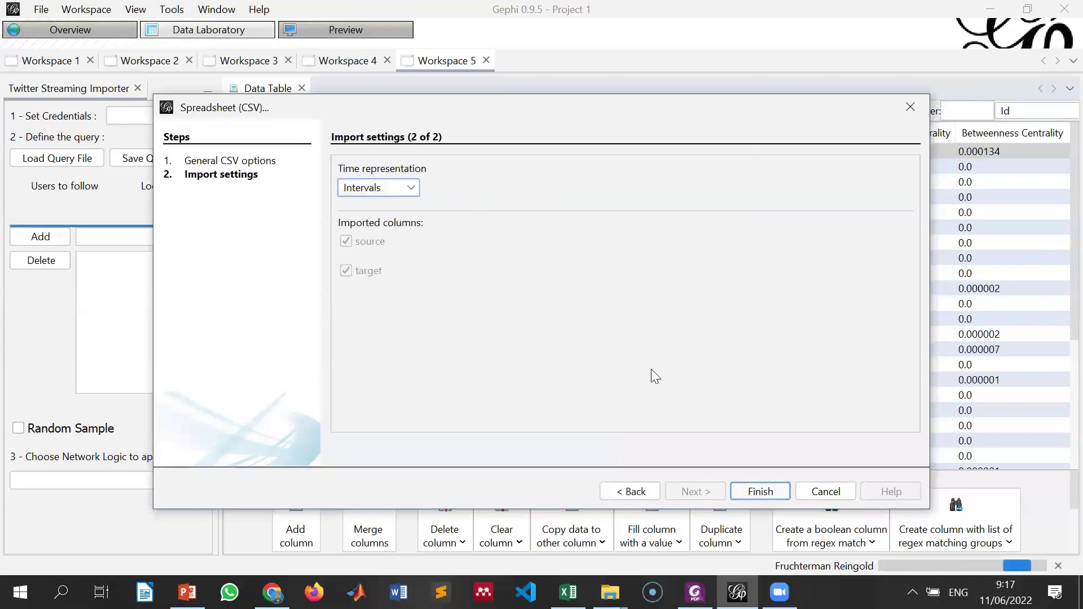
pyautogui.press('Return')
pyautogui.click(712, 457)
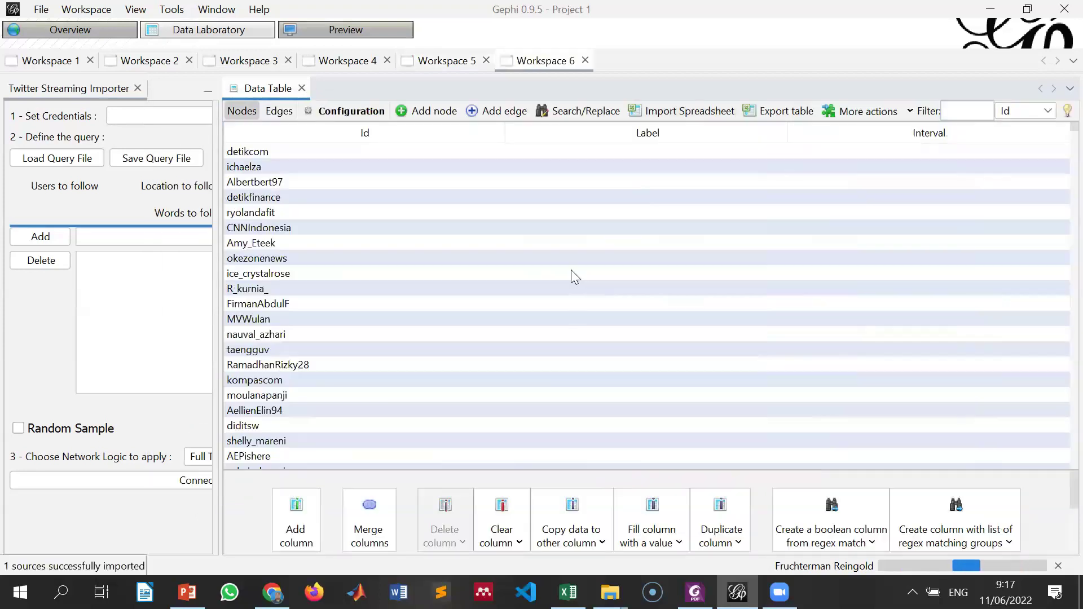
# Step: Copy the data of the Id column into the Label column of the nodes table
pyautogui.click(572, 533)
pyautogui.click(563, 556)
pyautogui.click(524, 333)
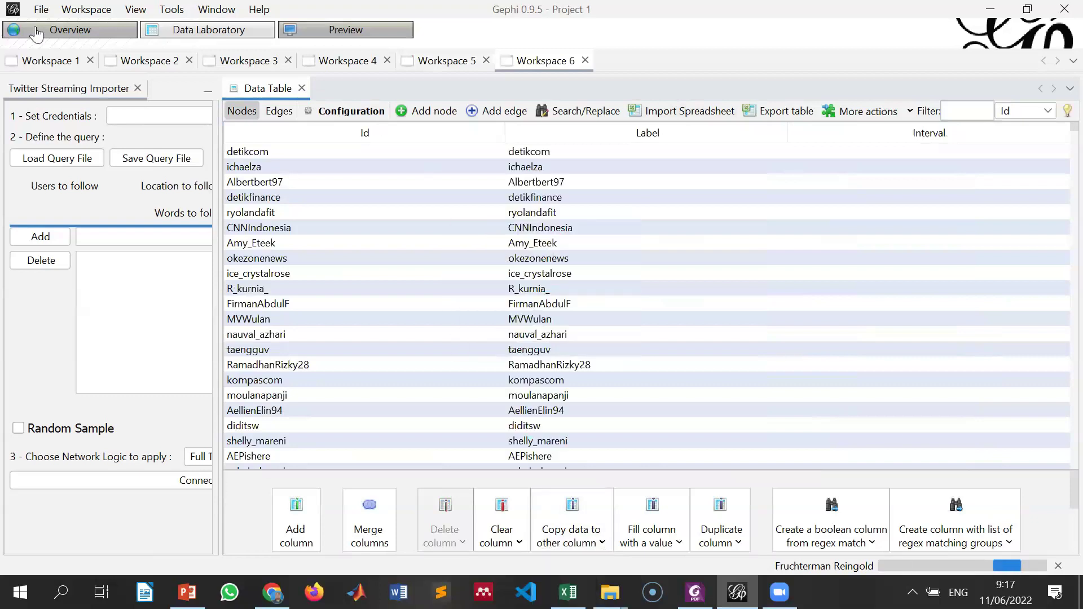
# Step: Run the Fruchterman Reingold layout on the imported graph and color its nodes by Degree ranking
pyautogui.click(37, 34)
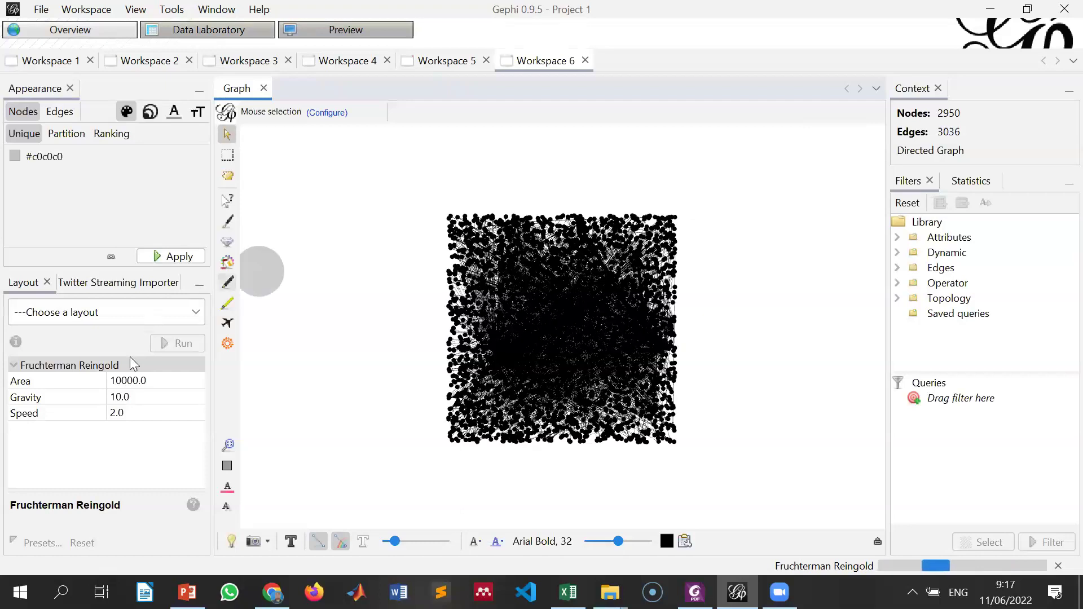
pyautogui.click(176, 342)
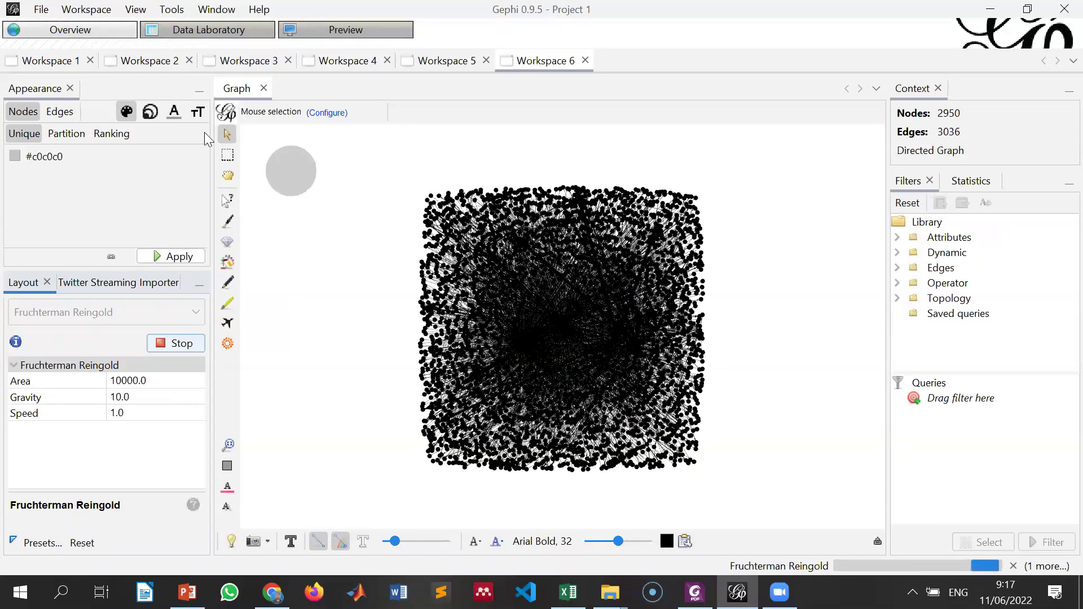
pyautogui.click(110, 135)
pyautogui.click(106, 158)
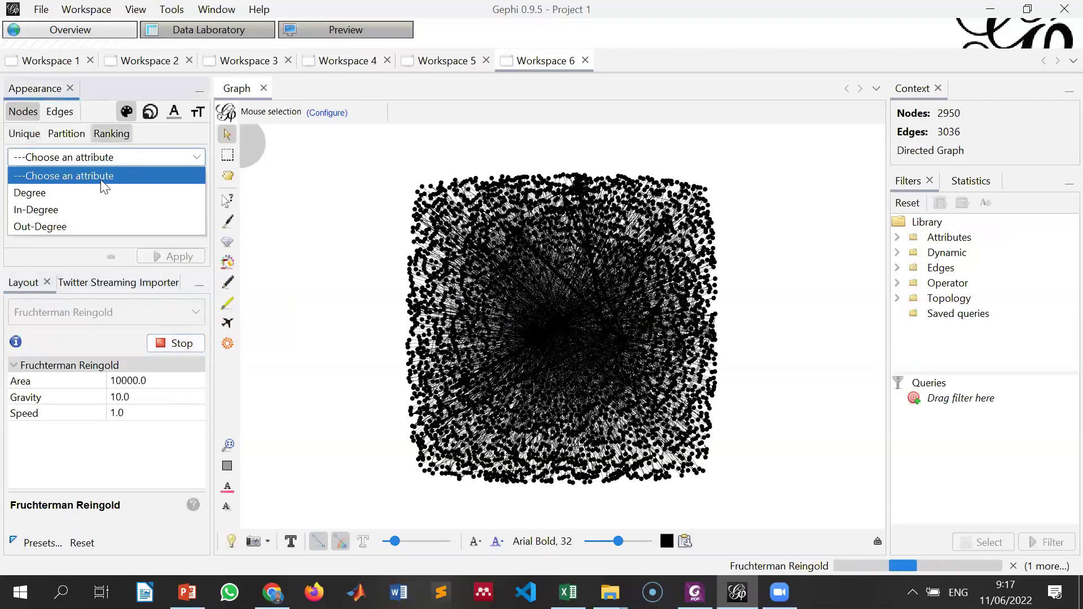
pyautogui.click(100, 194)
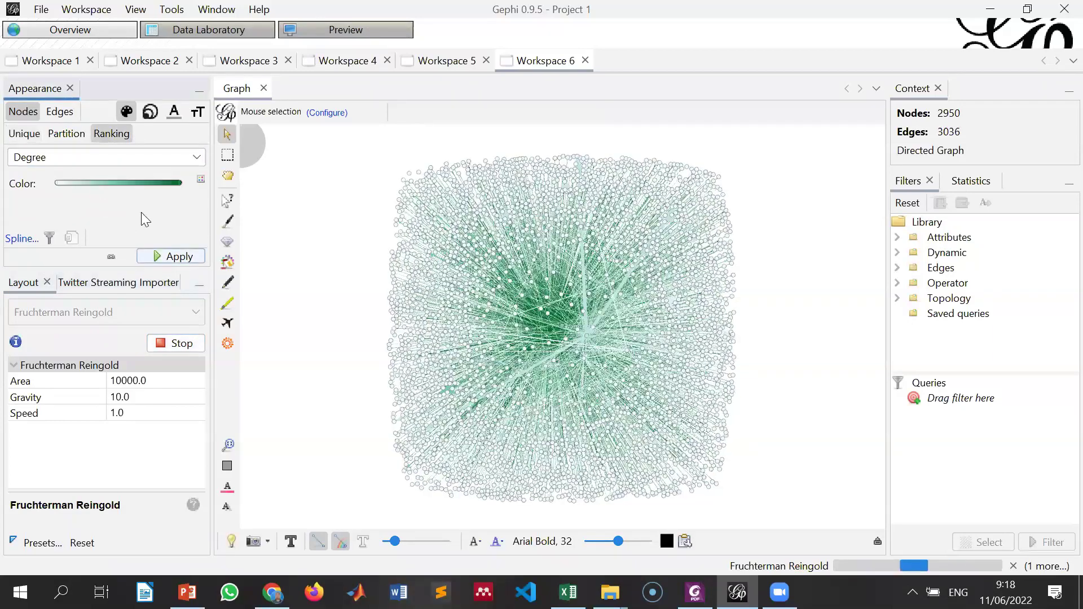
# Step: Choose Degree as the ranking attribute for node size and check which other ranking attributes are offered
pyautogui.click(149, 114)
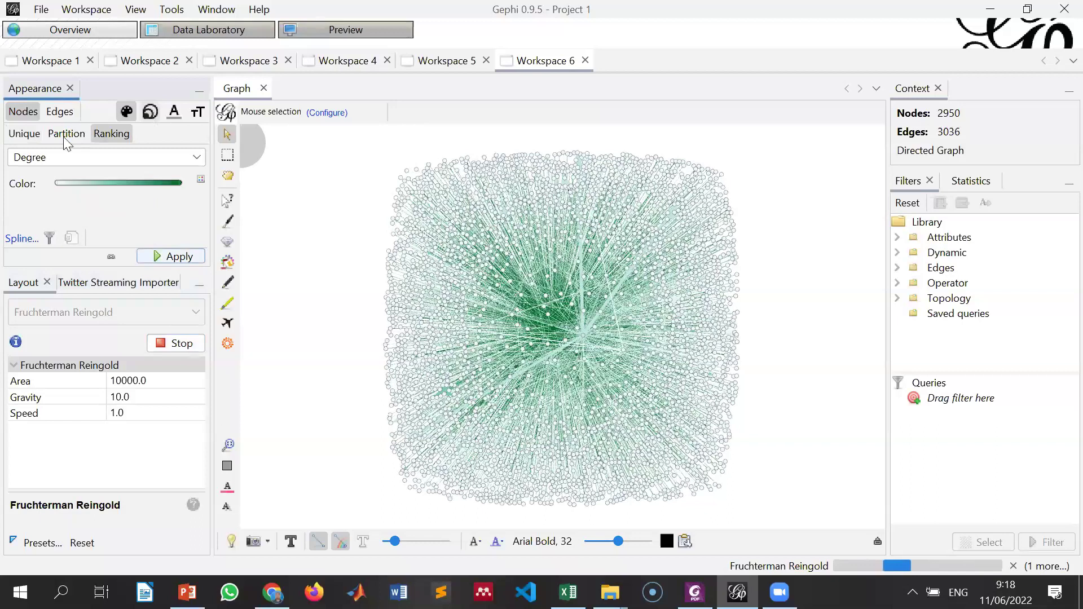
pyautogui.click(64, 137)
pyautogui.click(102, 157)
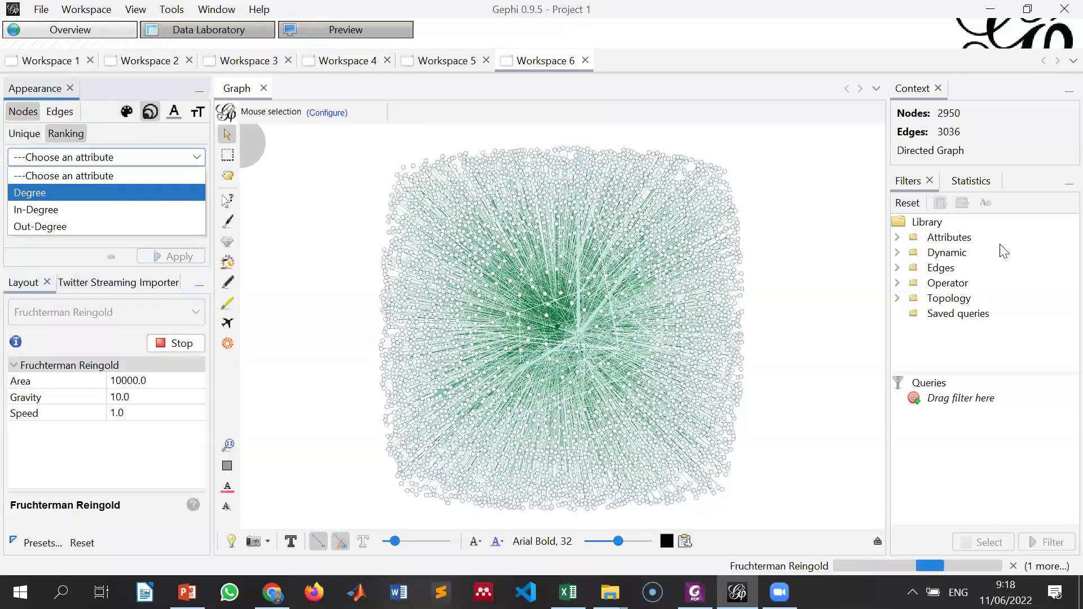
pyautogui.click(100, 190)
pyautogui.click(56, 160)
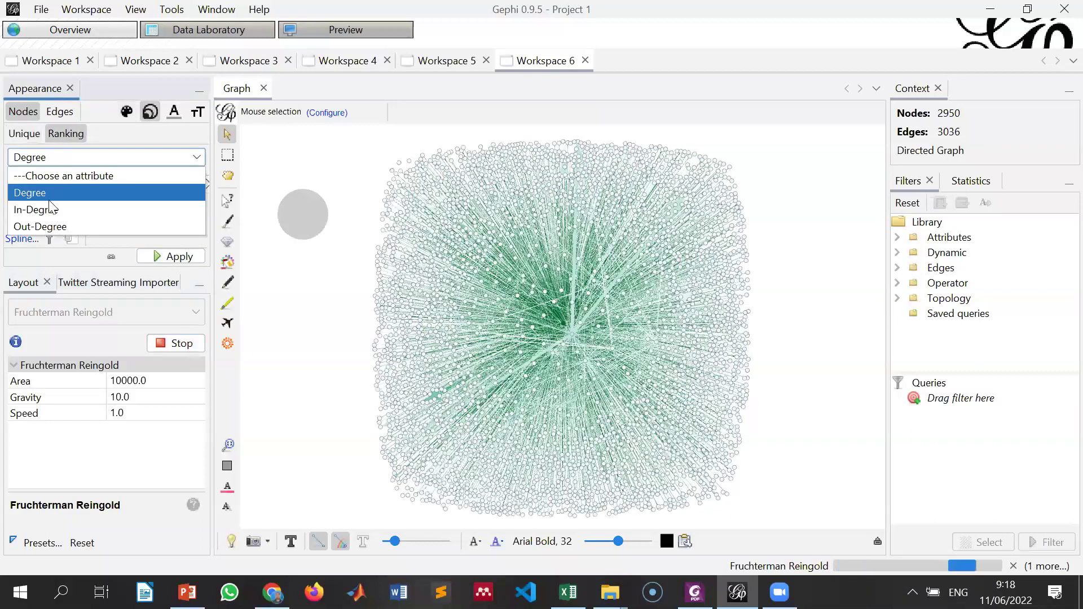
pyautogui.click(778, 261)
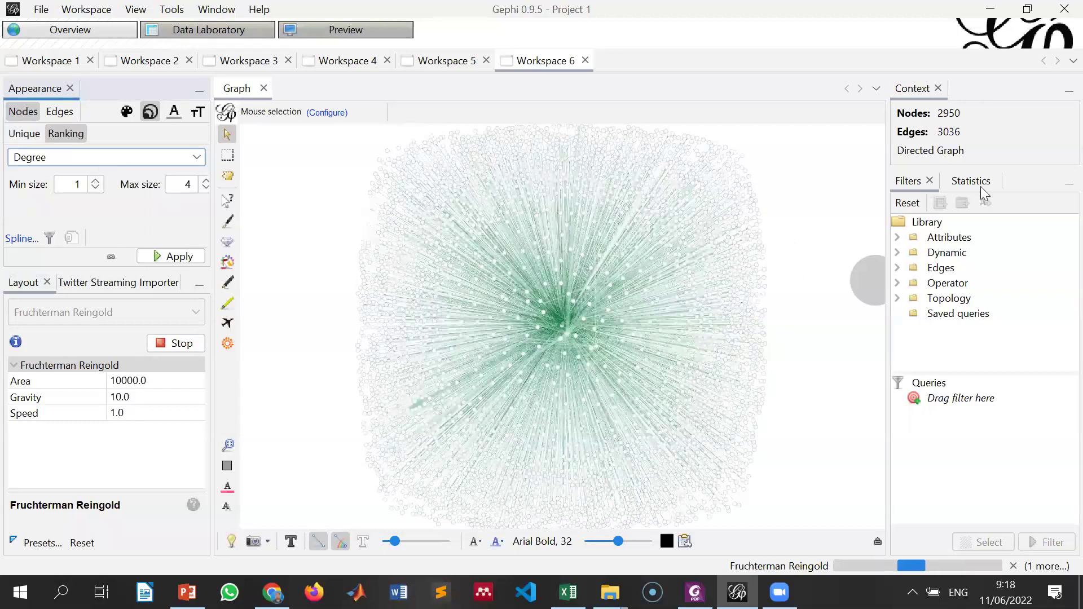
# Step: Size the nodes by Degree ranking with a maximum size of 50
pyautogui.click(181, 186)
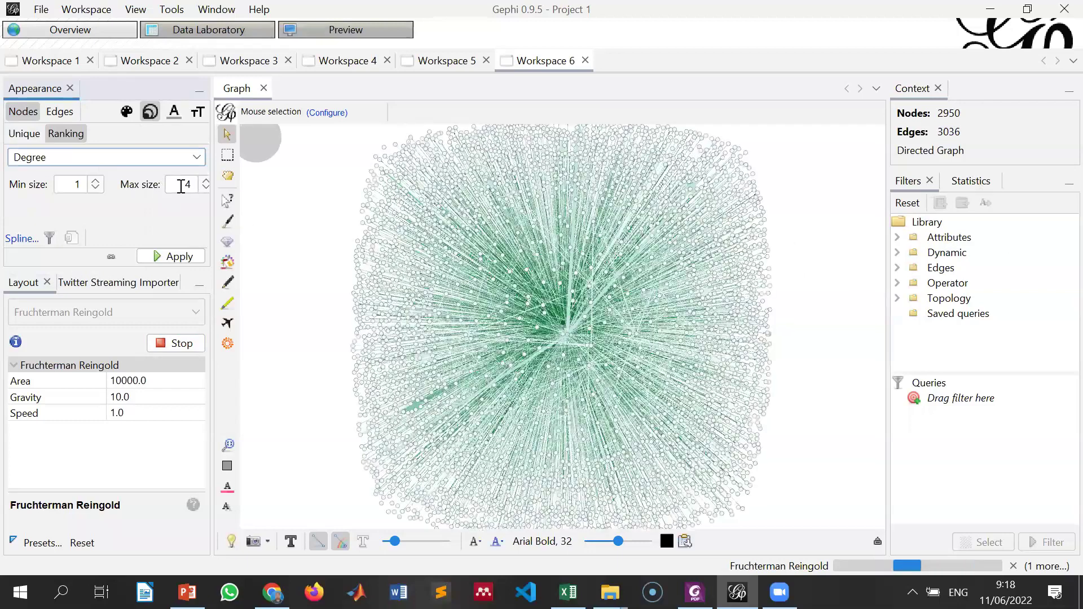
pyautogui.doubleClick(193, 185)
pyautogui.write('50')
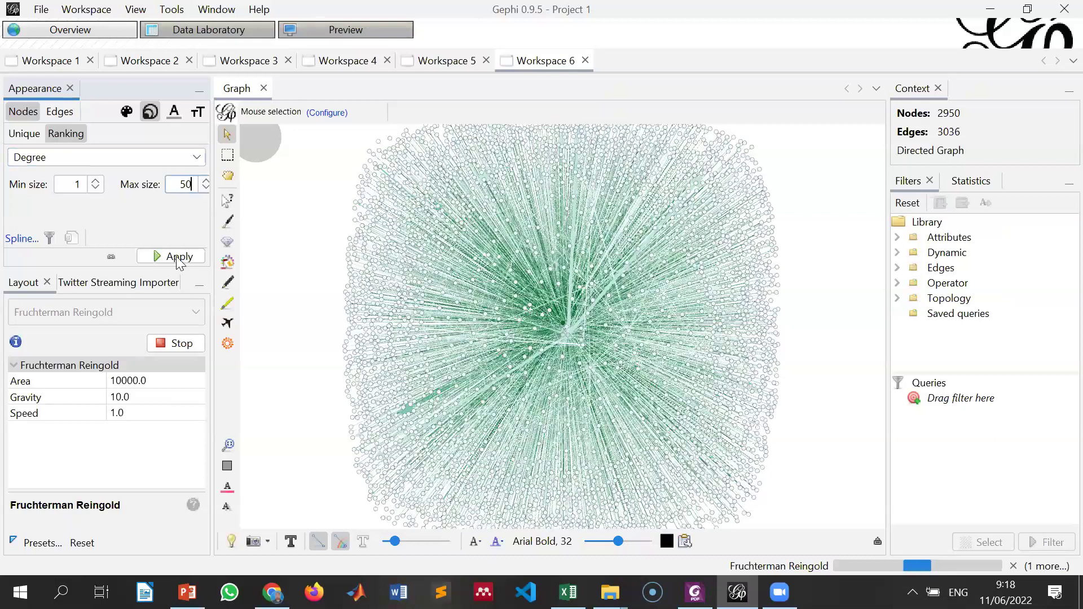
pyautogui.click(178, 259)
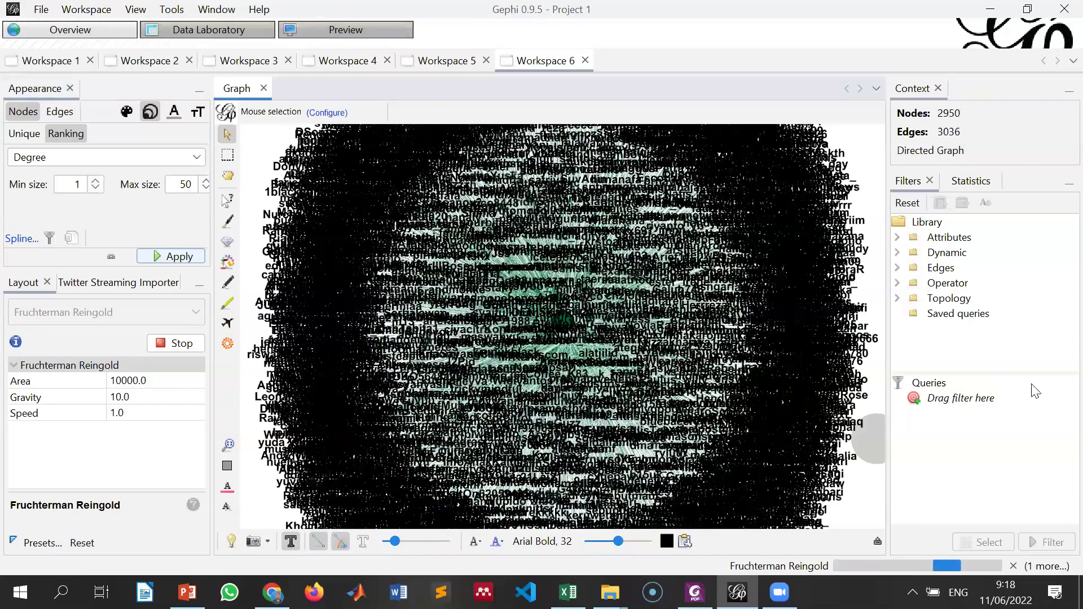
# Step: Run the Network Diameter statistic on the graph and close its report
pyautogui.click(970, 180)
pyautogui.click(1034, 306)
pyautogui.click(693, 409)
pyautogui.click(795, 515)
# Step: Add the Degree attribute range filter to the filter queries and apply it to the graph
pyautogui.click(908, 181)
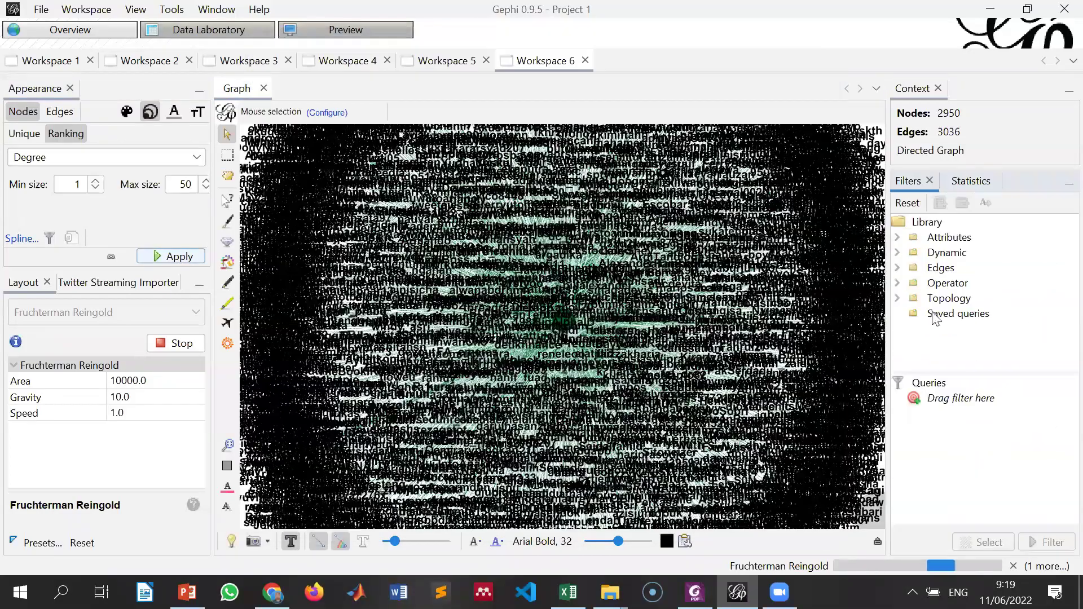
pyautogui.doubleClick(913, 238)
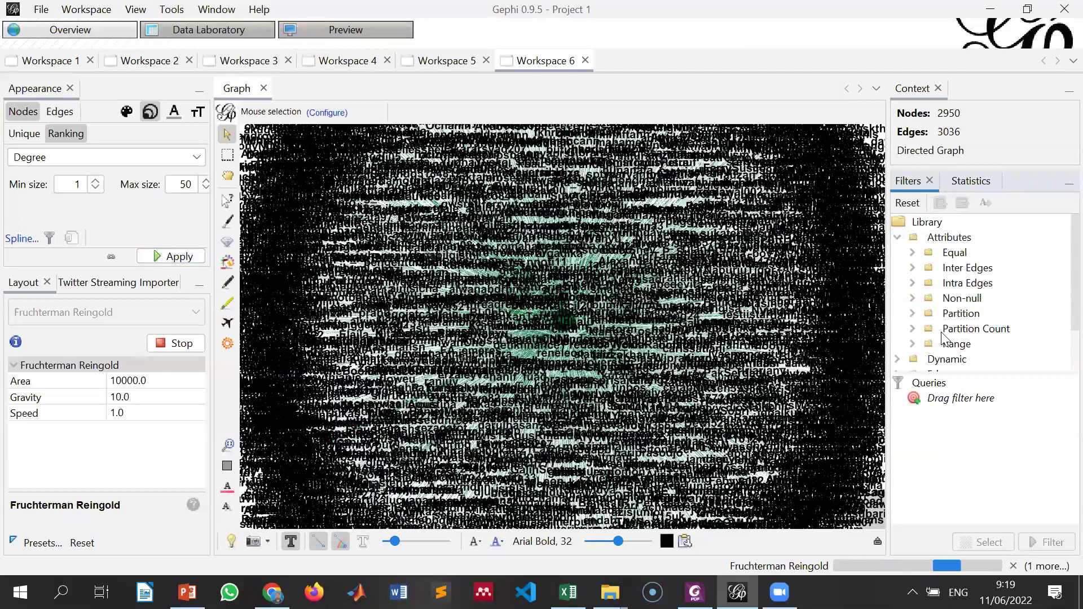
pyautogui.doubleClick(928, 345)
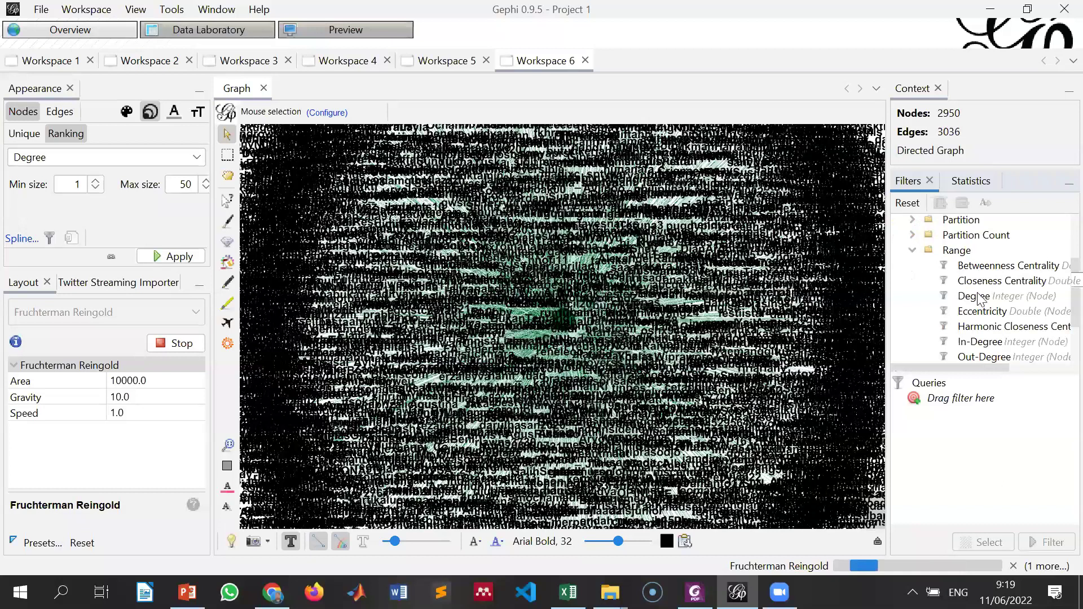
pyautogui.click(982, 303)
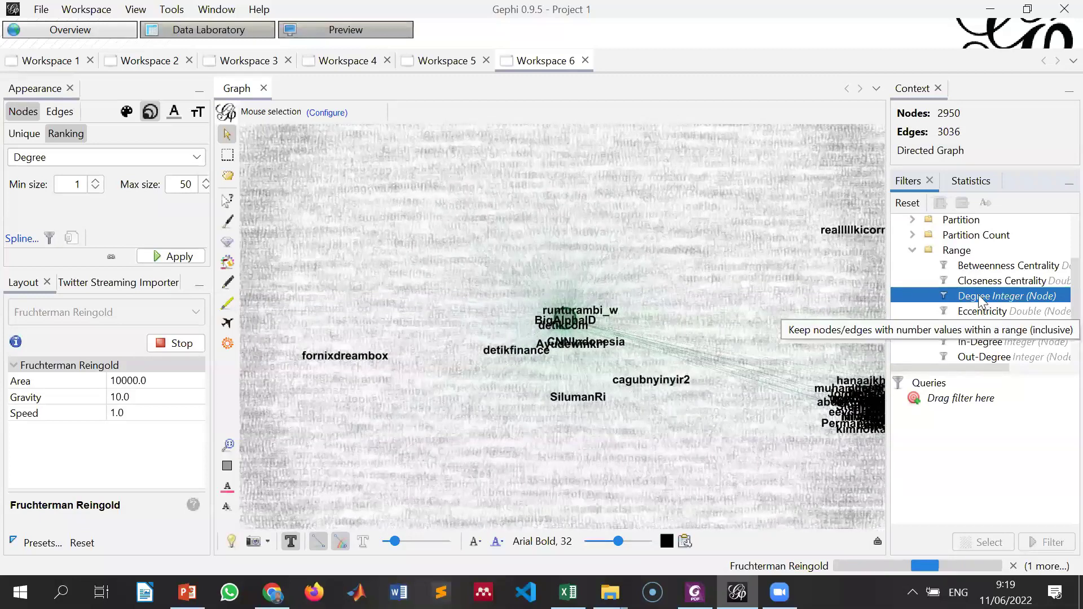
pyautogui.moveTo(978, 298); pyautogui.dragTo(904, 479)
pyautogui.click(1049, 542)
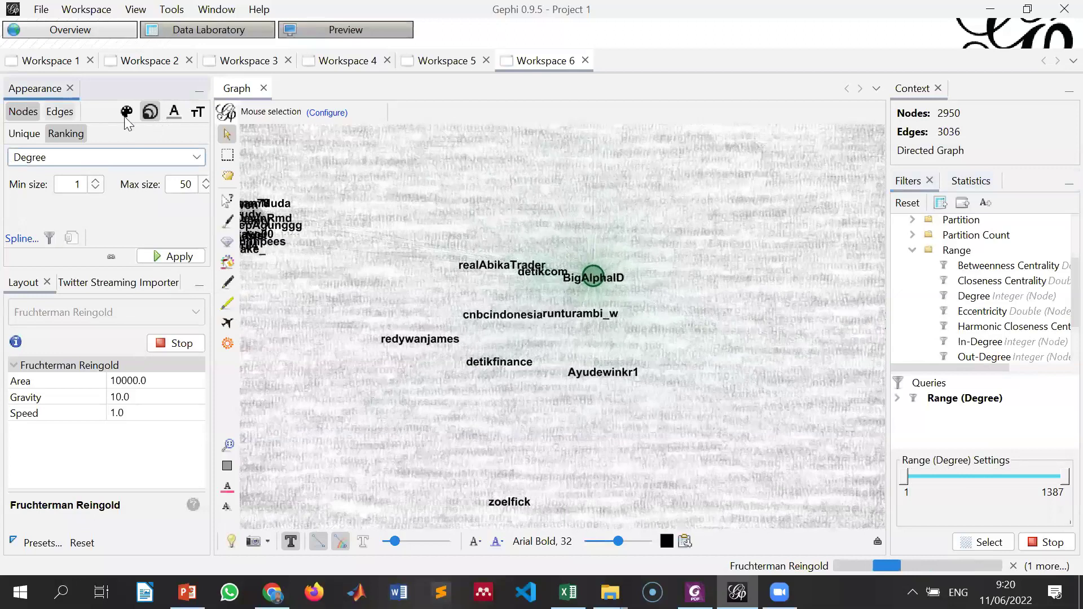
# Step: Run Modularity community detection with Randomize, Use weights and resolution 1.0, then review its report and close it
pyautogui.click(970, 182)
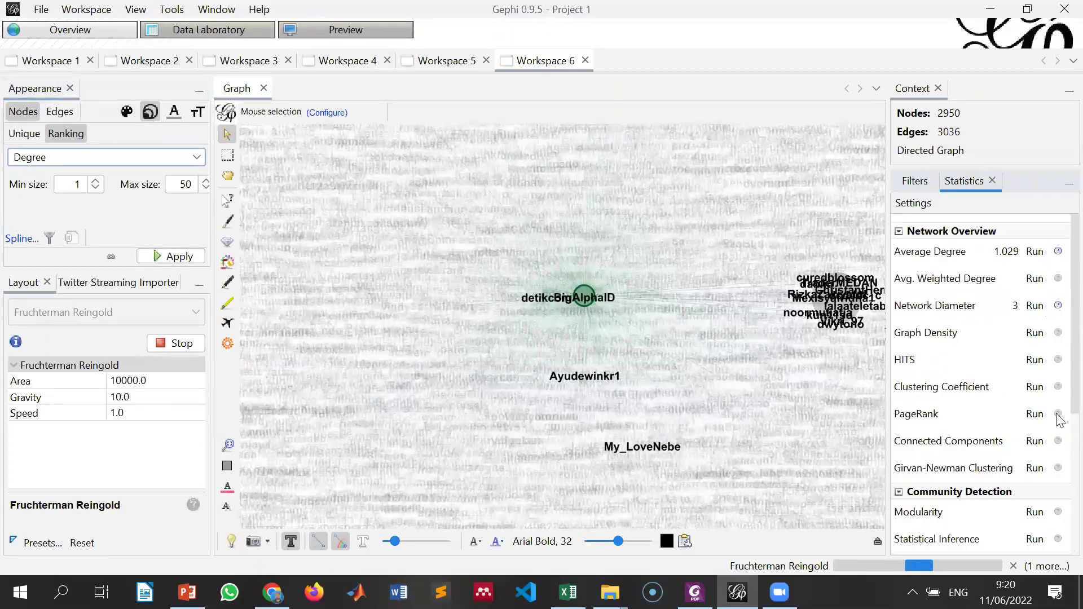
pyautogui.scroll(-5, 981, 335)
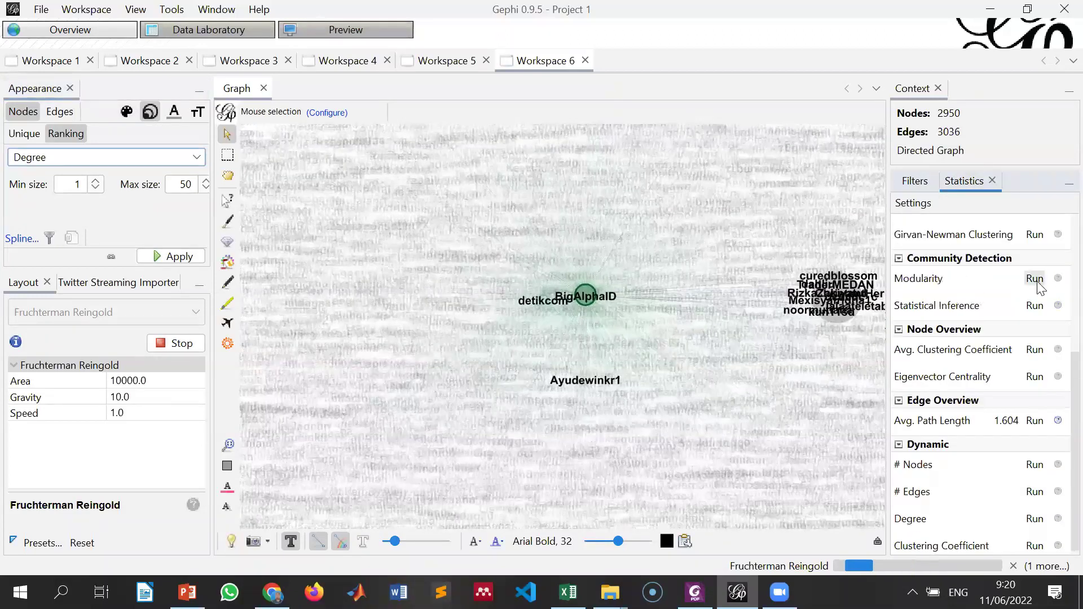
pyautogui.click(1036, 279)
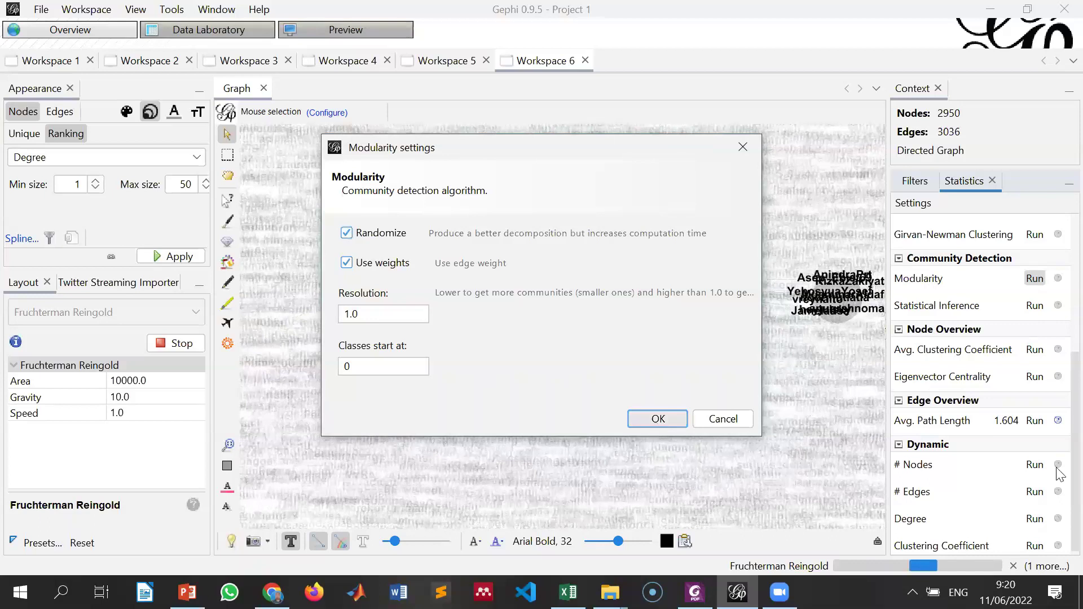
pyautogui.click(656, 423)
pyautogui.moveTo(824, 222); pyautogui.dragTo(828, 481)
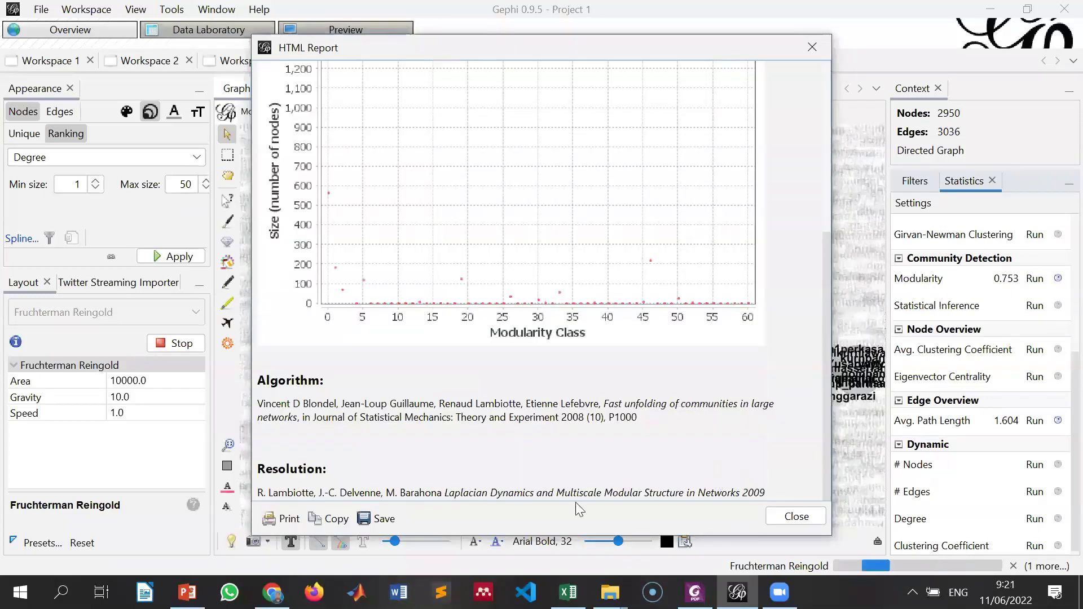
pyautogui.click(793, 517)
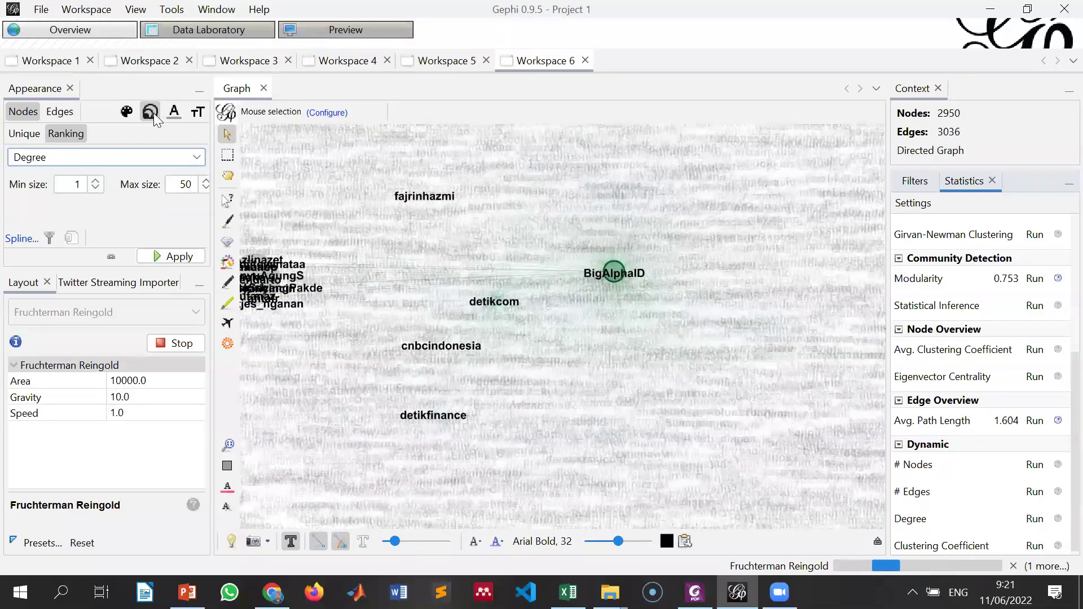
# Step: Color the nodes by partition using the Modularity Class attribute
pyautogui.click(127, 112)
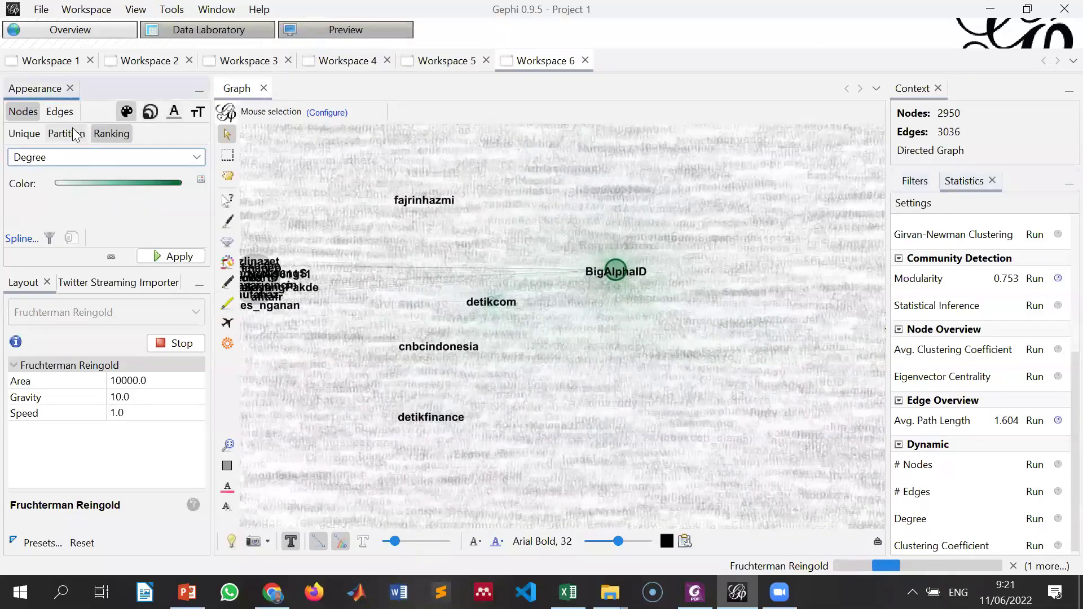
pyautogui.click(69, 158)
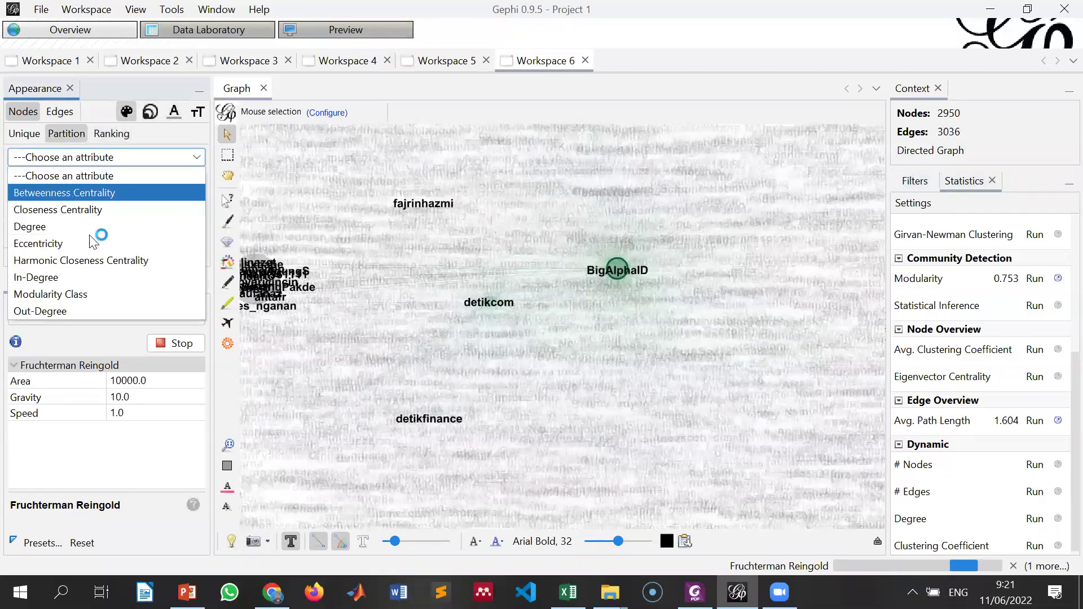
pyautogui.click(168, 294)
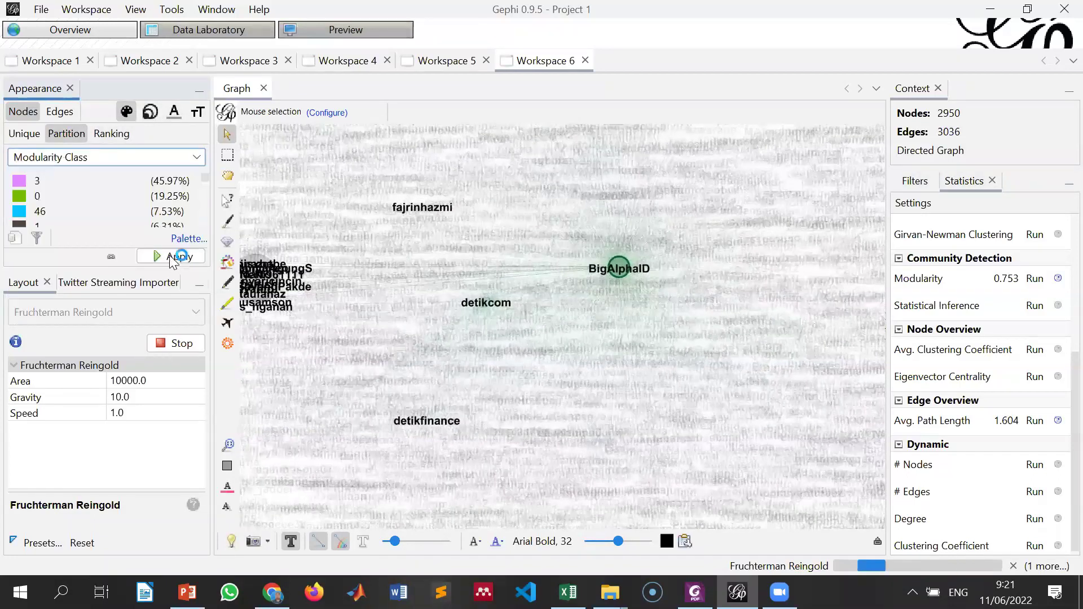
pyautogui.click(169, 256)
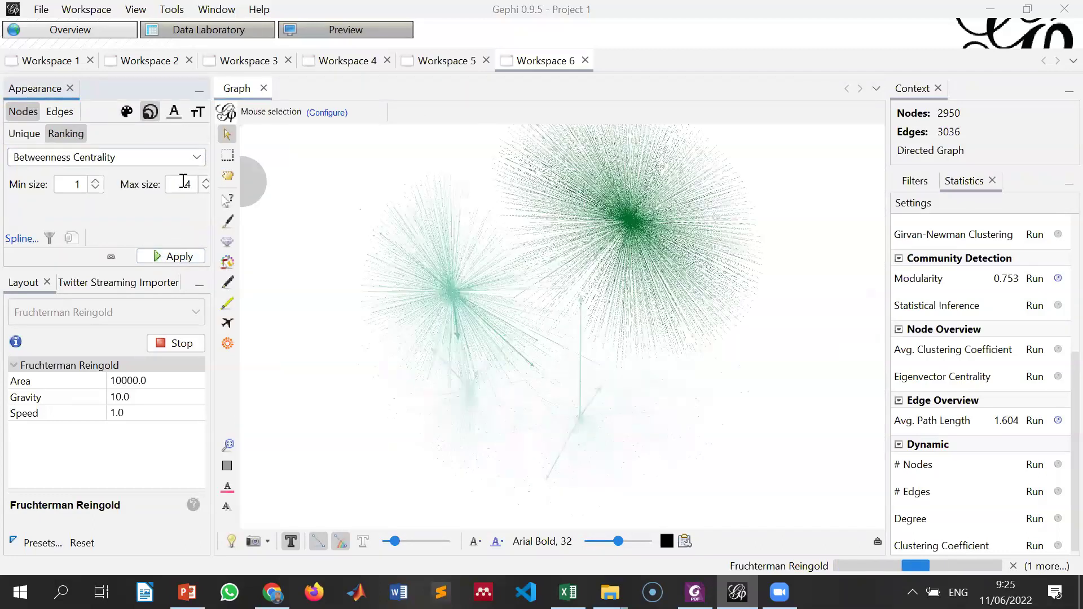
# Step: Size the nodes by Degree ranking with a minimum of 1 and a maximum of 100
pyautogui.click(169, 158)
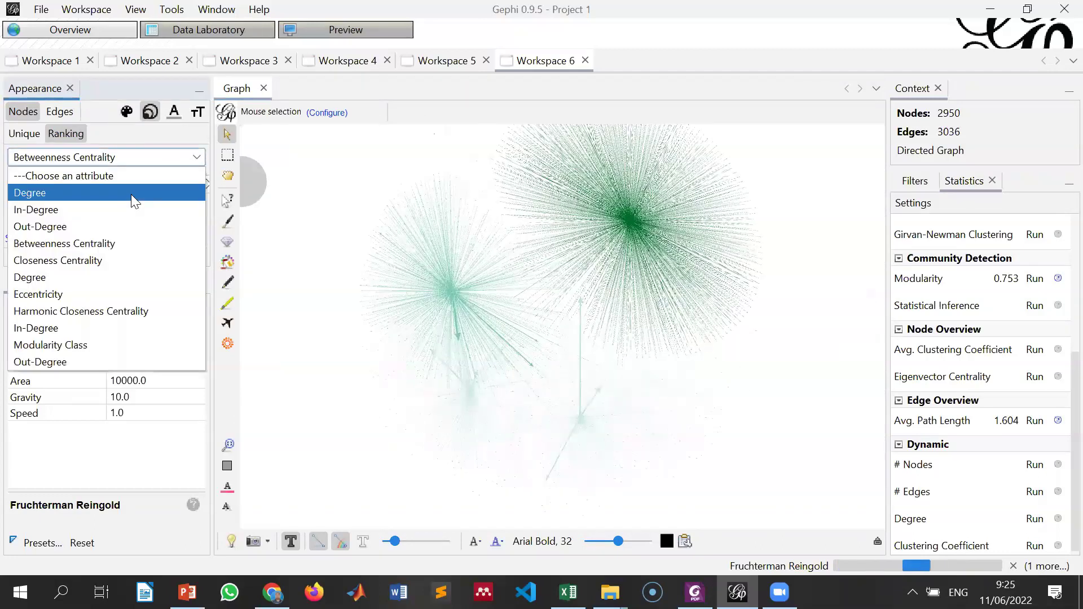
pyautogui.click(168, 193)
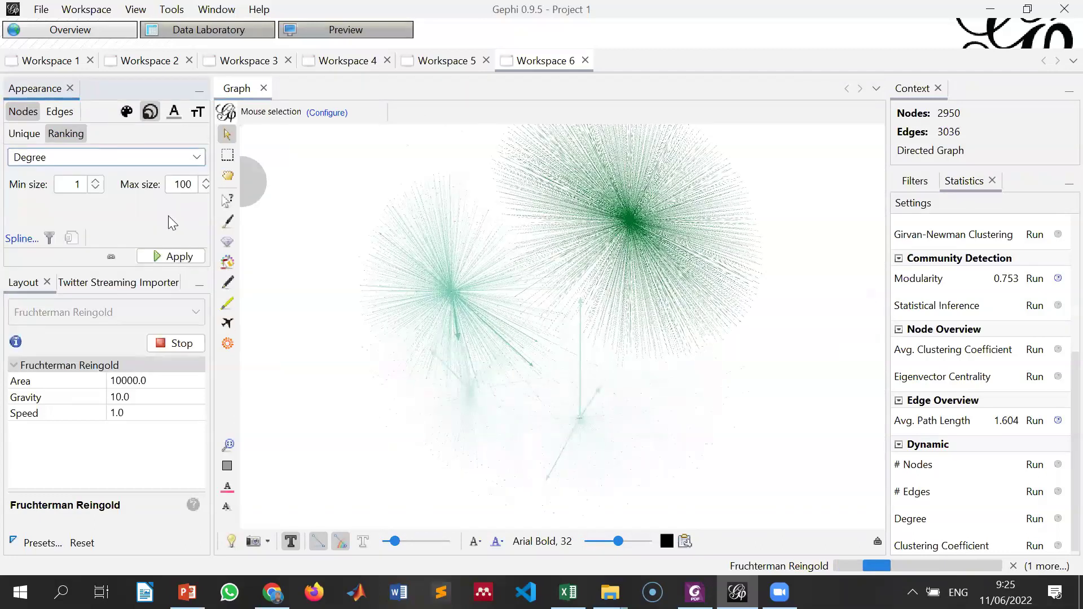
pyautogui.click(180, 259)
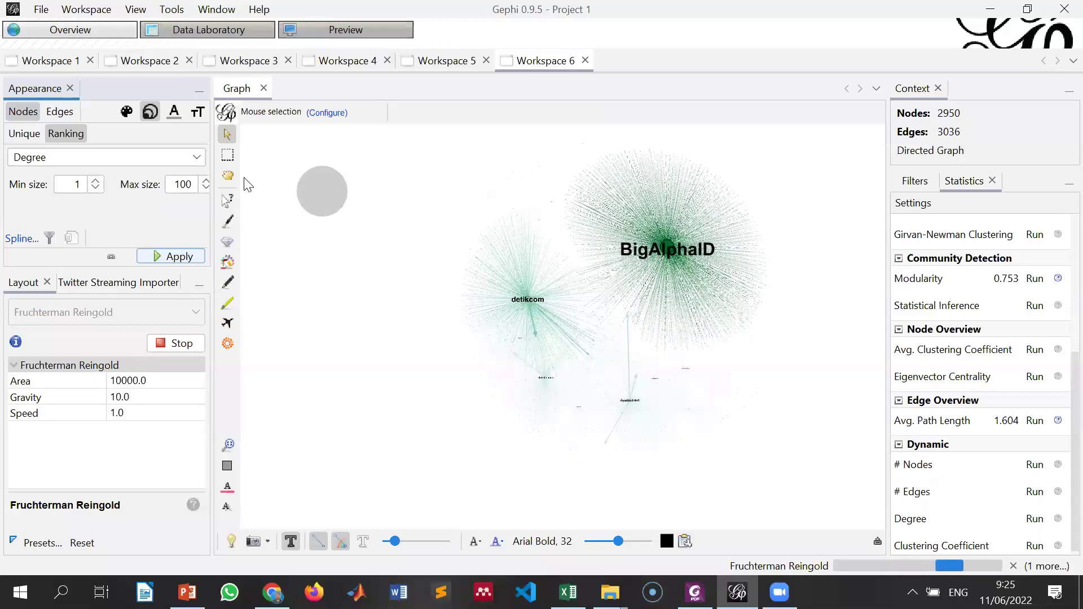
# Step: Size the nodes by Betweenness Centrality ranking with a maximum size of 100
pyautogui.click(157, 162)
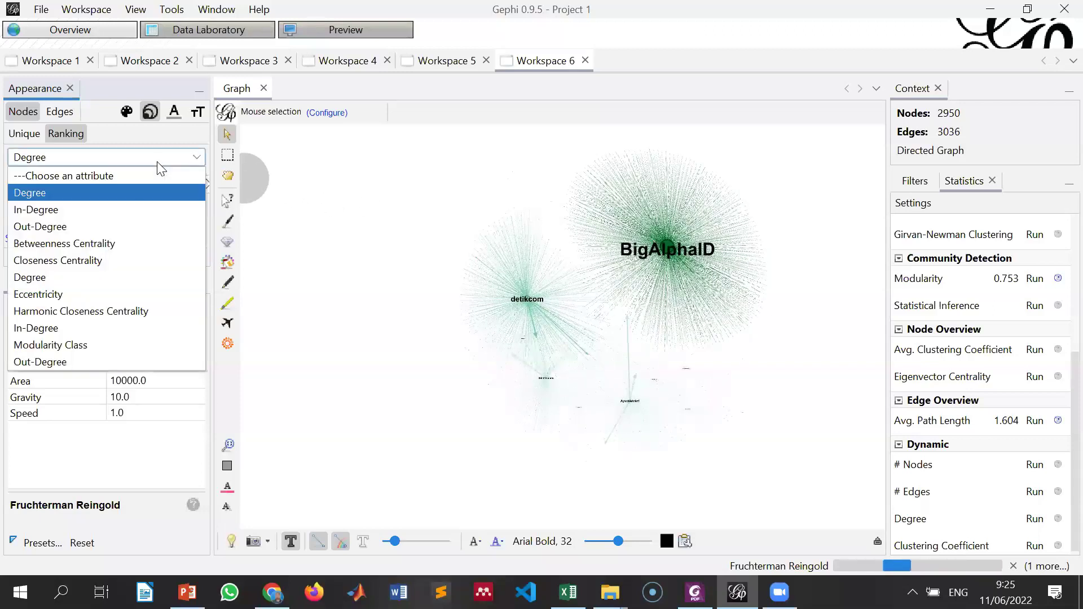
pyautogui.click(124, 243)
pyautogui.press('Tab')
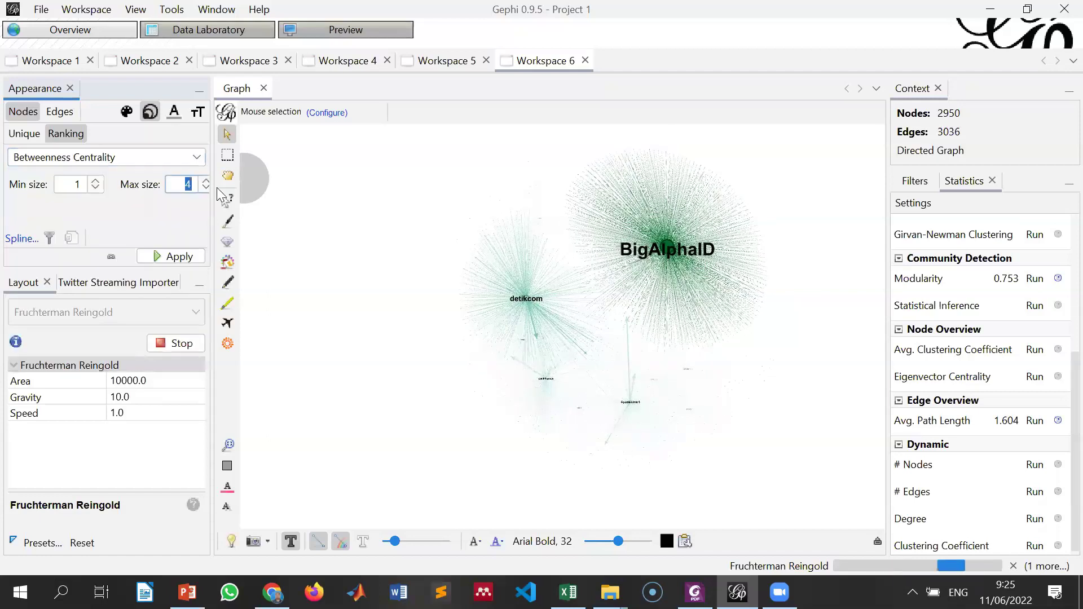
pyautogui.write('100')
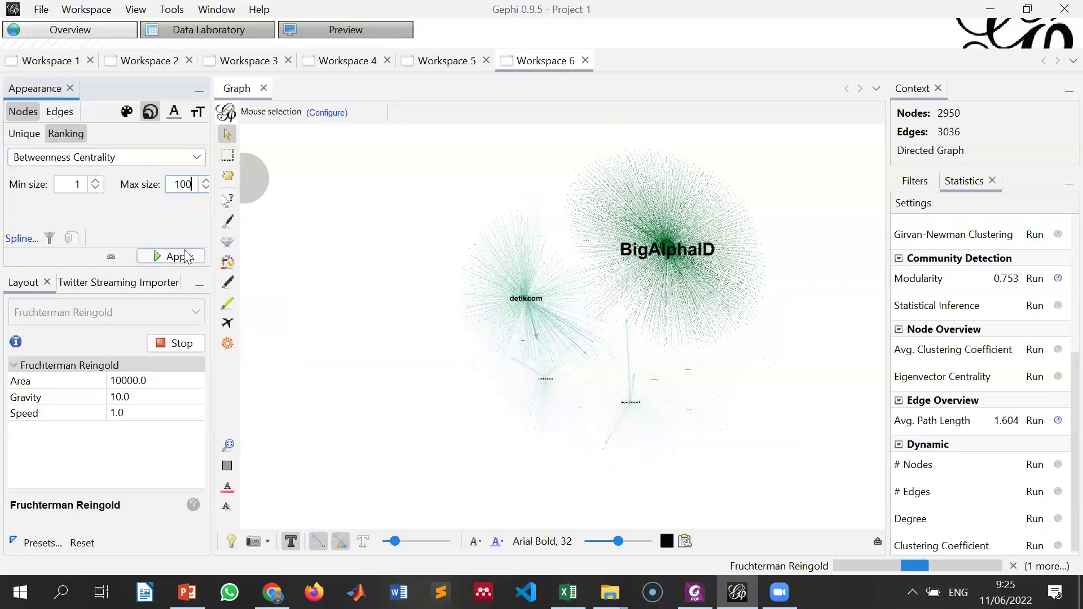
pyautogui.click(186, 256)
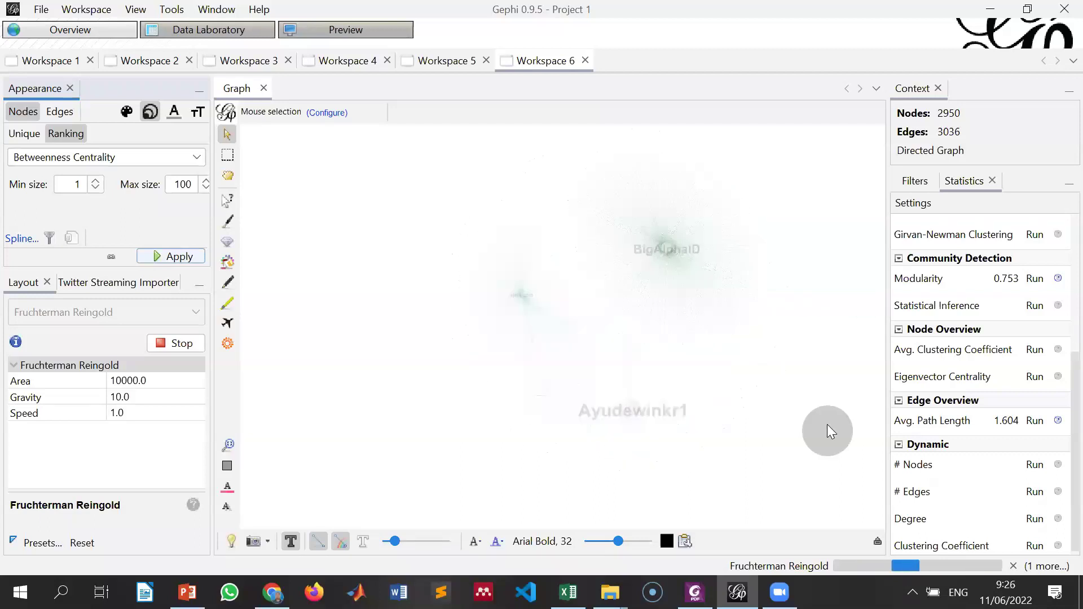
# Step: Size the nodes by Closeness Centrality ranking with a maximum size of 100
pyautogui.click(88, 161)
pyautogui.click(96, 270)
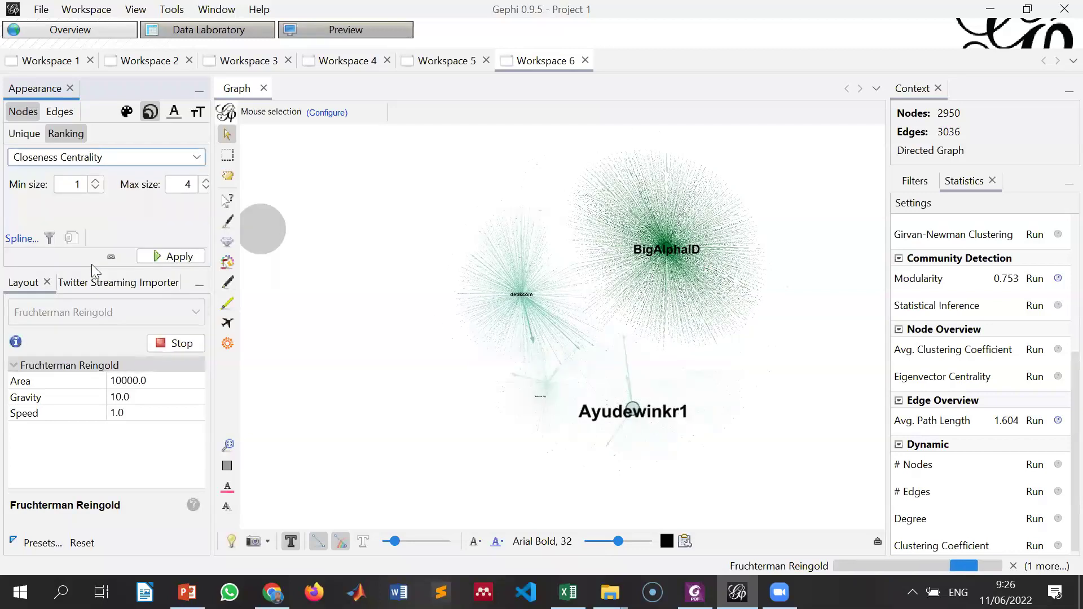
pyautogui.click(206, 188)
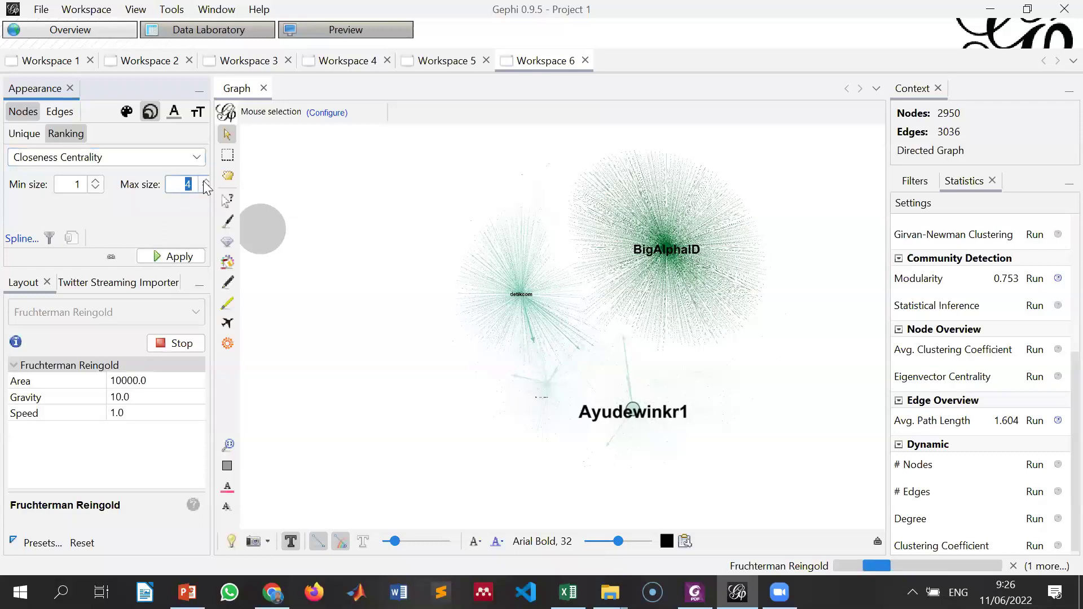
pyautogui.write('100')
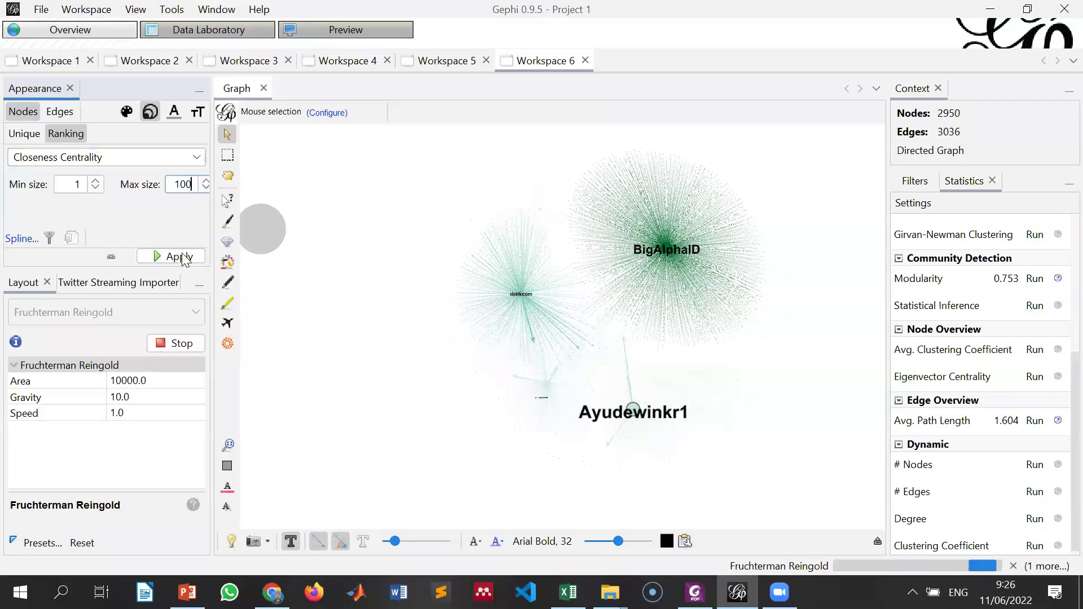
pyautogui.click(179, 256)
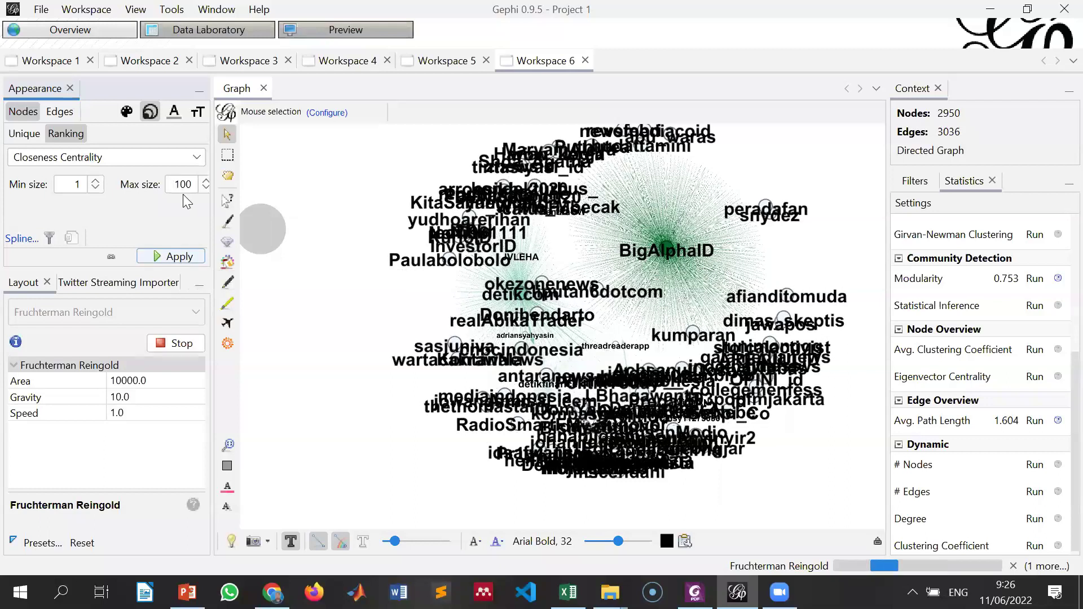
# Step: Size the nodes by Modularity Class ranking with a maximum size of 100
pyautogui.click(143, 161)
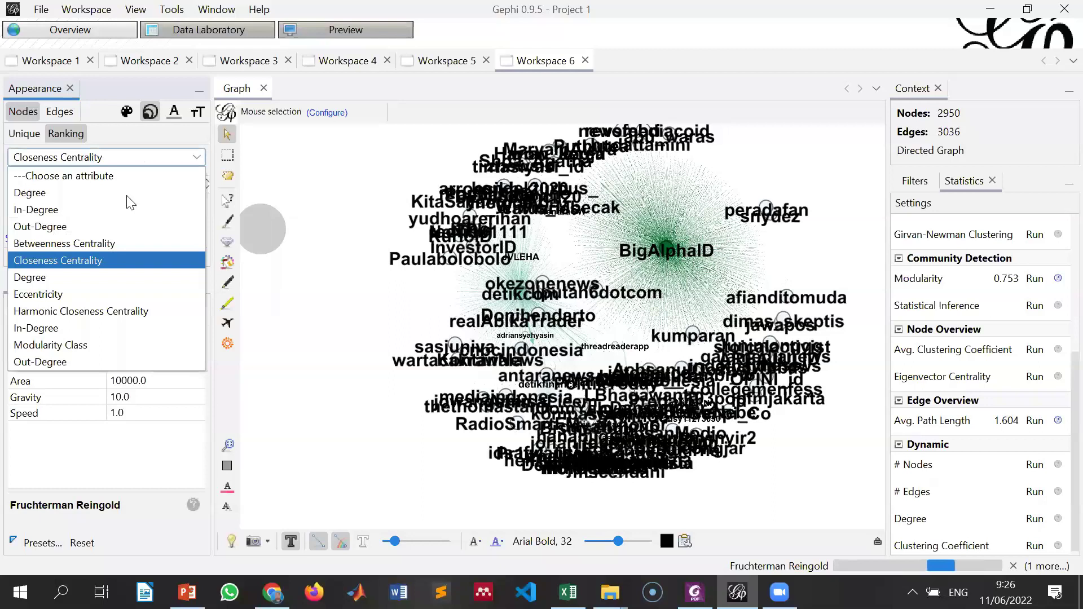
pyautogui.click(129, 344)
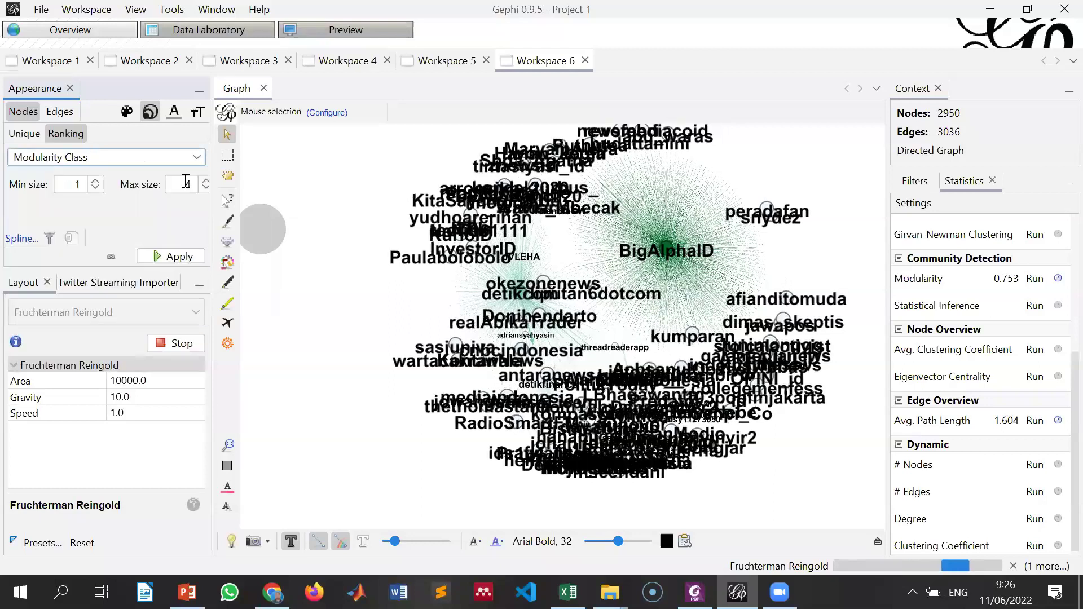
pyautogui.doubleClick(197, 183)
pyautogui.write('100')
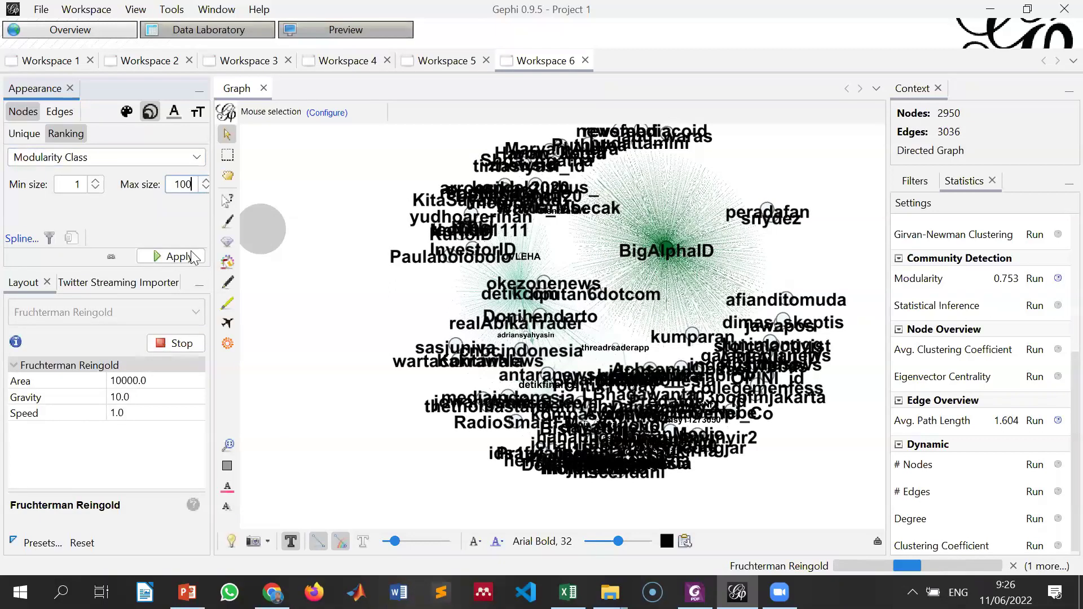
pyautogui.click(191, 257)
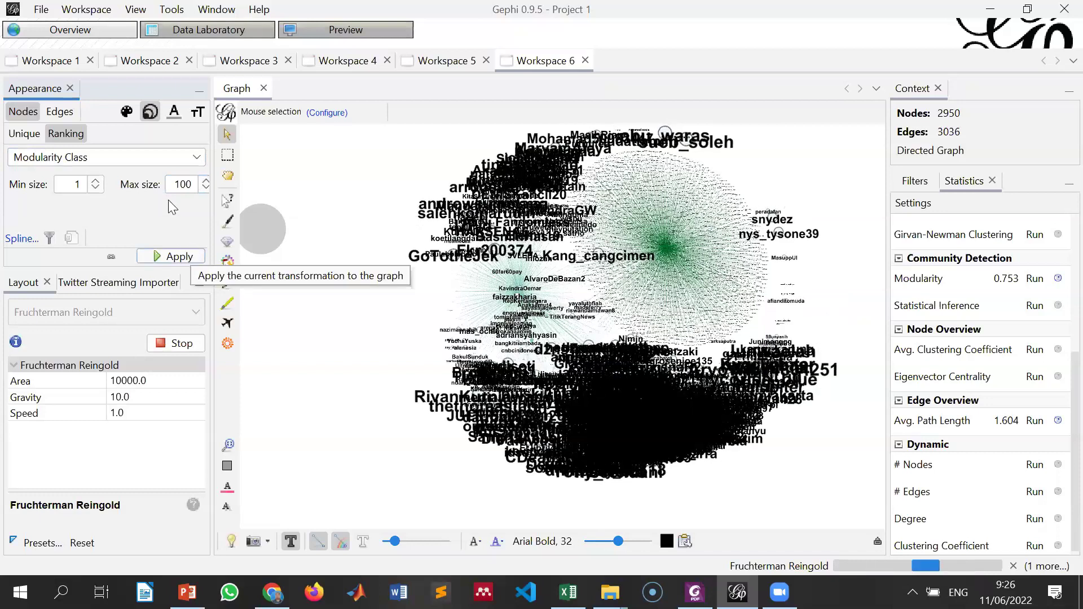
# Step: Switch the node size ranking back to Degree with sizes from 1 to 100 and apply it
pyautogui.click(174, 155)
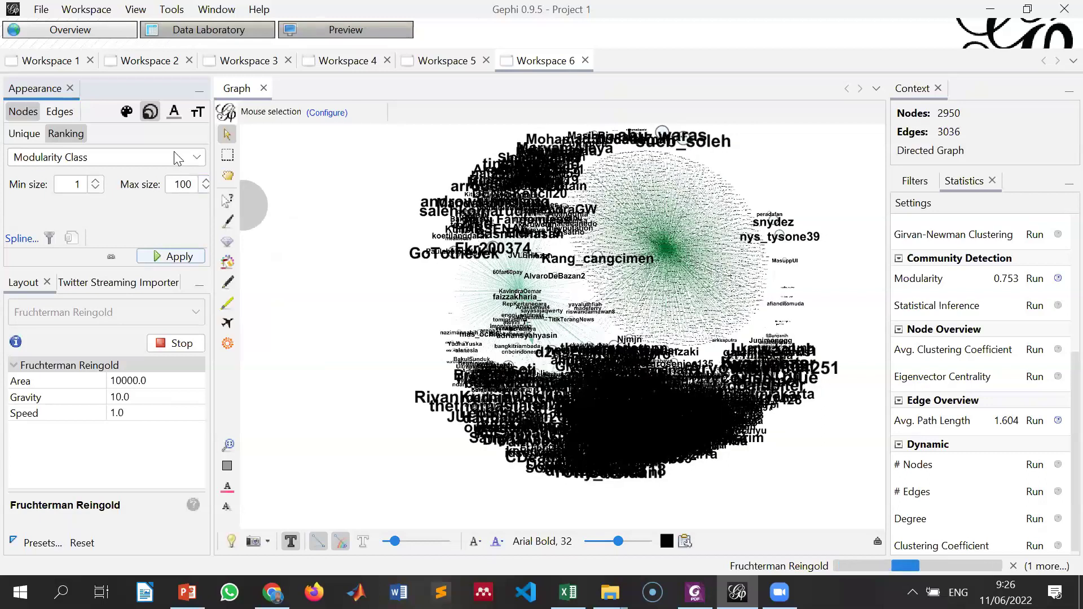
pyautogui.click(173, 192)
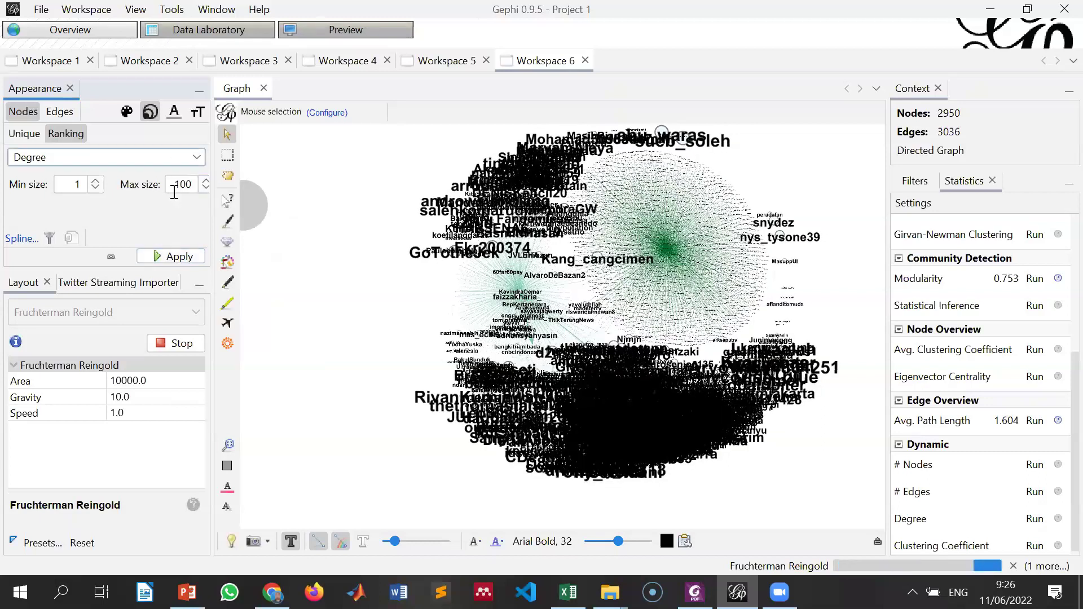
pyautogui.click(187, 257)
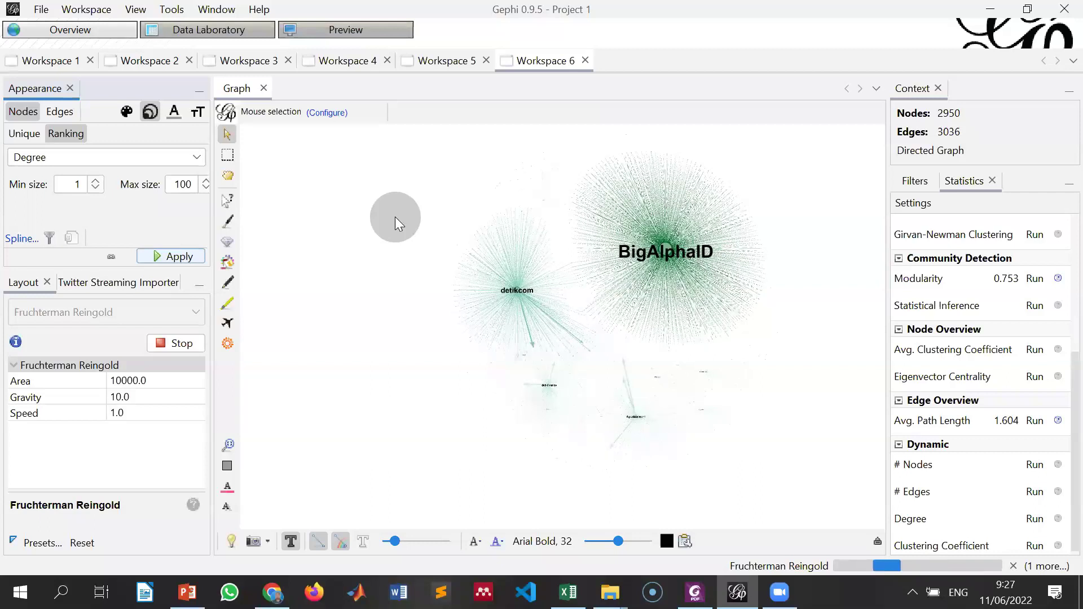
# Step: Review the node colour ranking and the attributes available for the node size ranking in the maximized overview
pyautogui.click(127, 111)
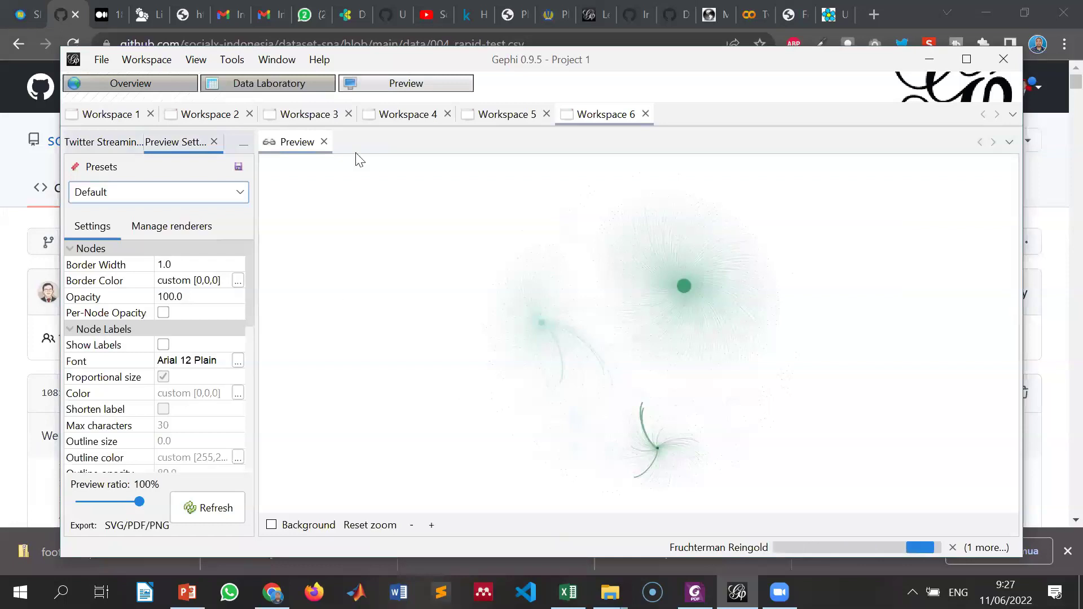
pyautogui.click(144, 87)
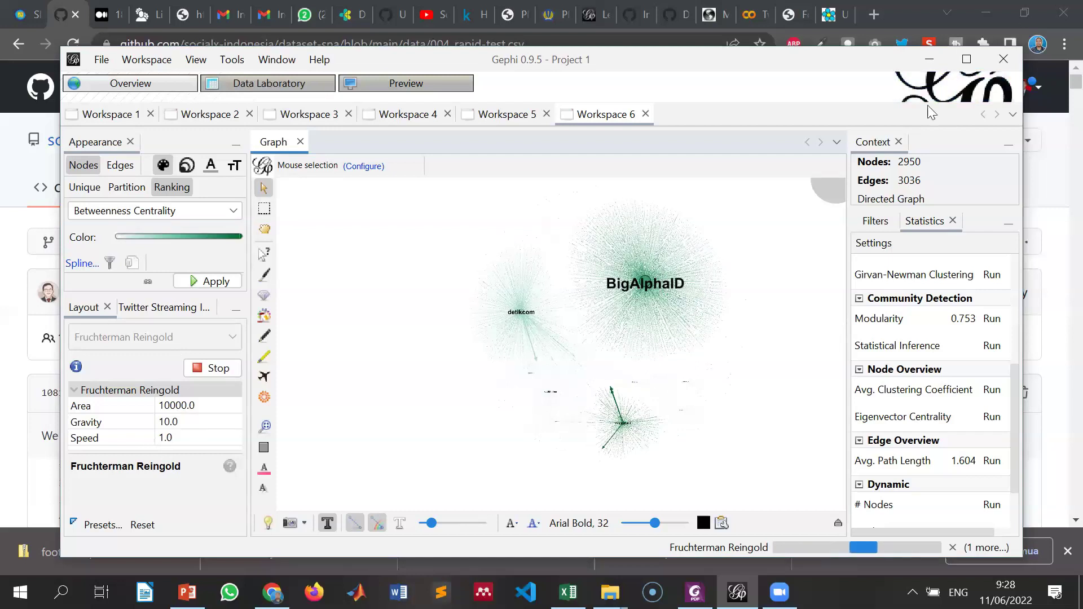
pyautogui.press('super+Up')
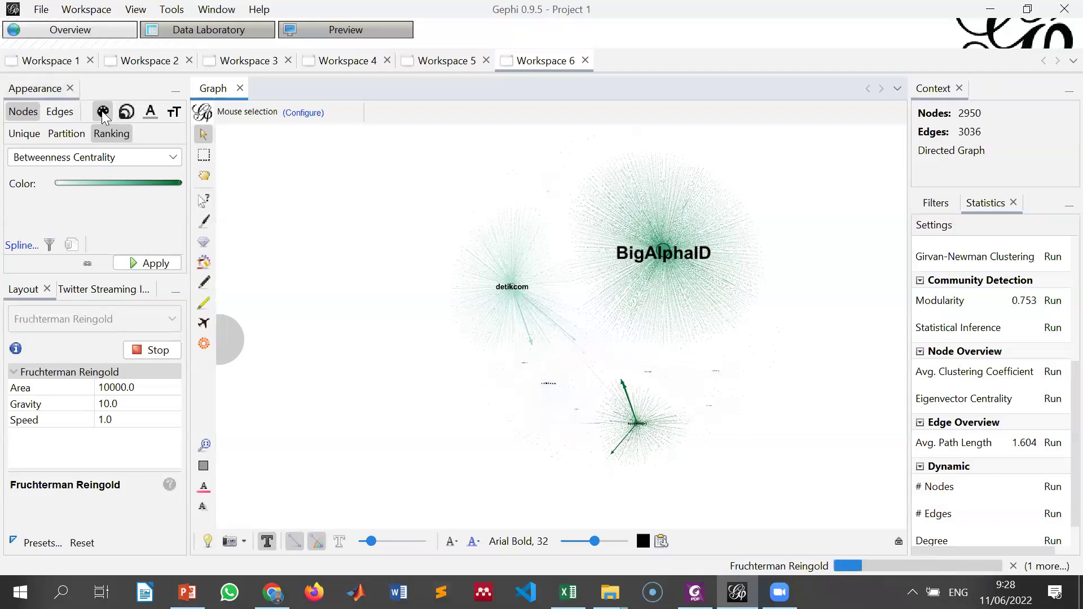
pyautogui.click(126, 113)
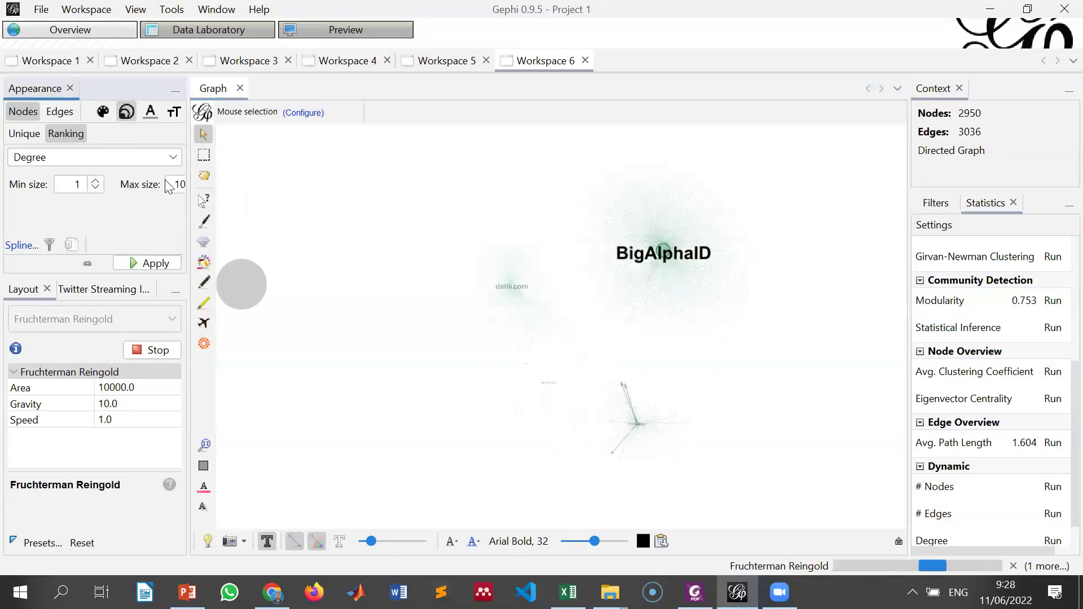
pyautogui.click(129, 159)
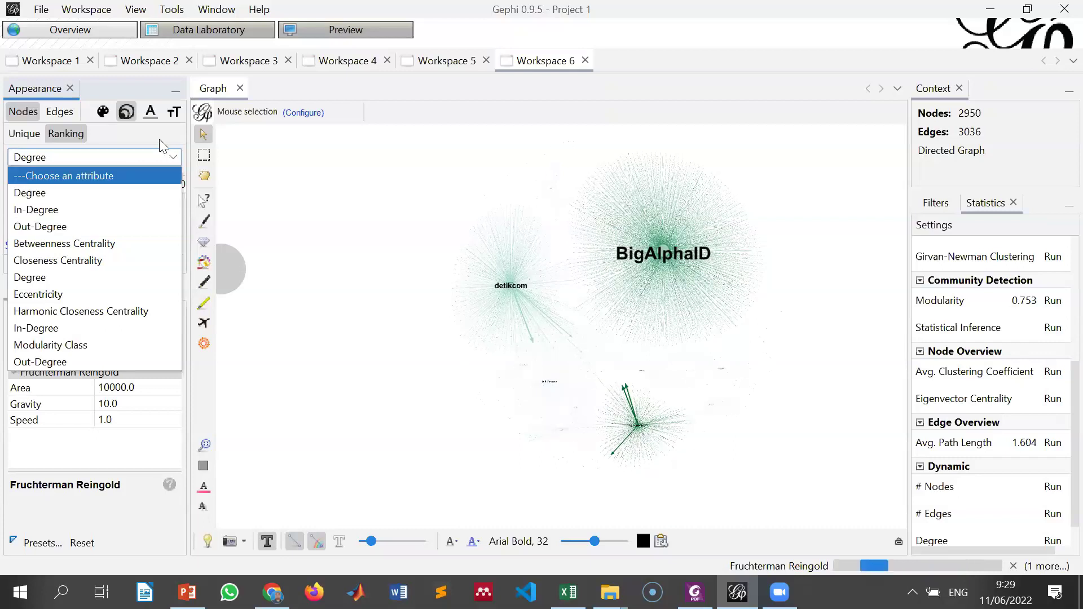
pyautogui.click(194, 314)
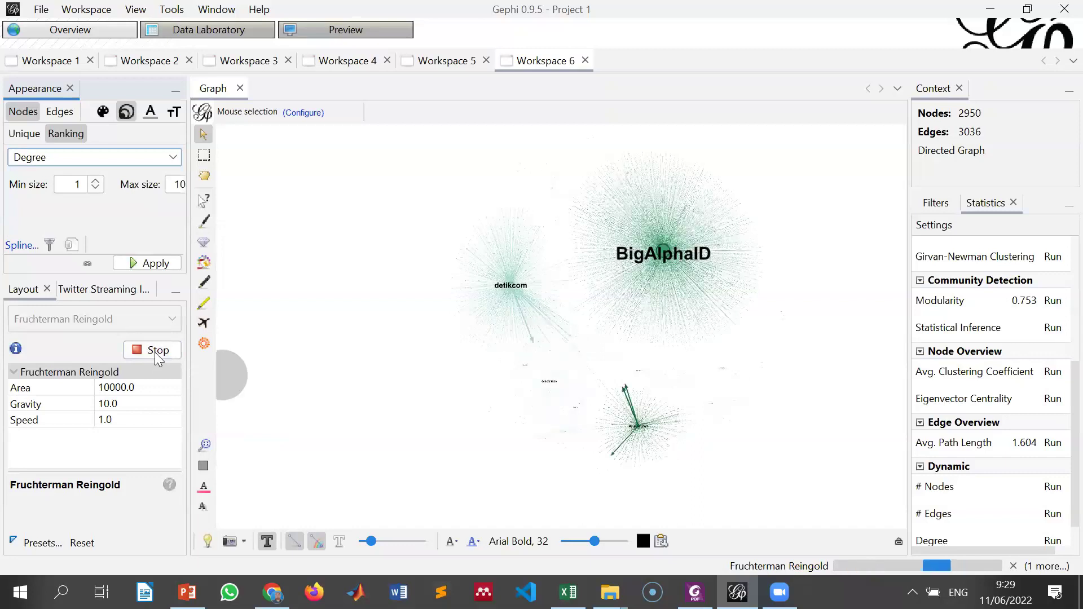
# Step: Stop the running Fruchterman Reingold layout and inspect the clusters in the graph
pyautogui.click(133, 351)
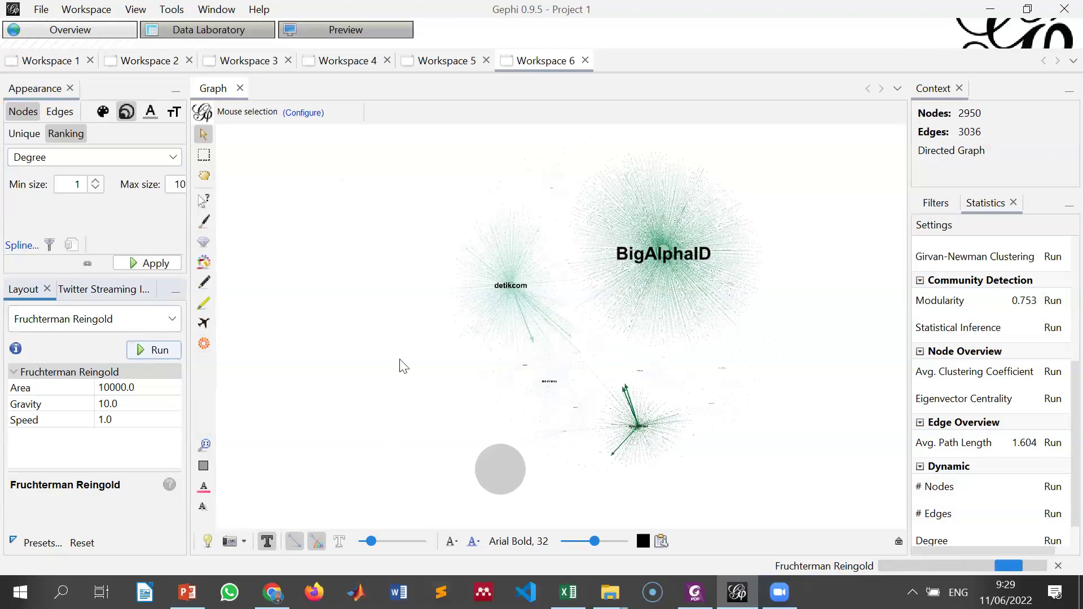
pyautogui.scroll(3, 422, 304)
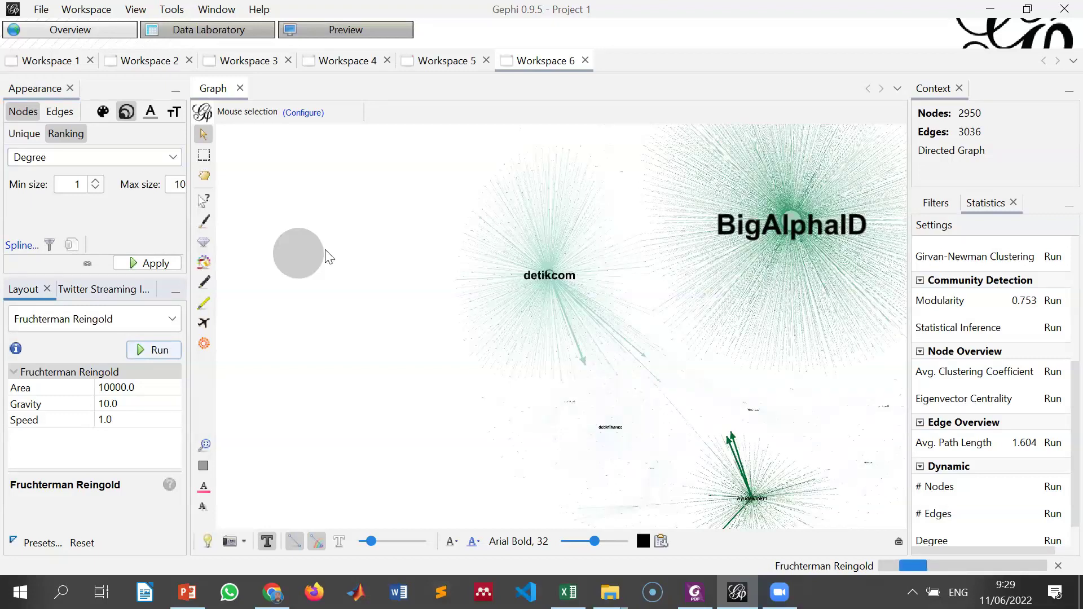
pyautogui.scroll(-2, 329, 256)
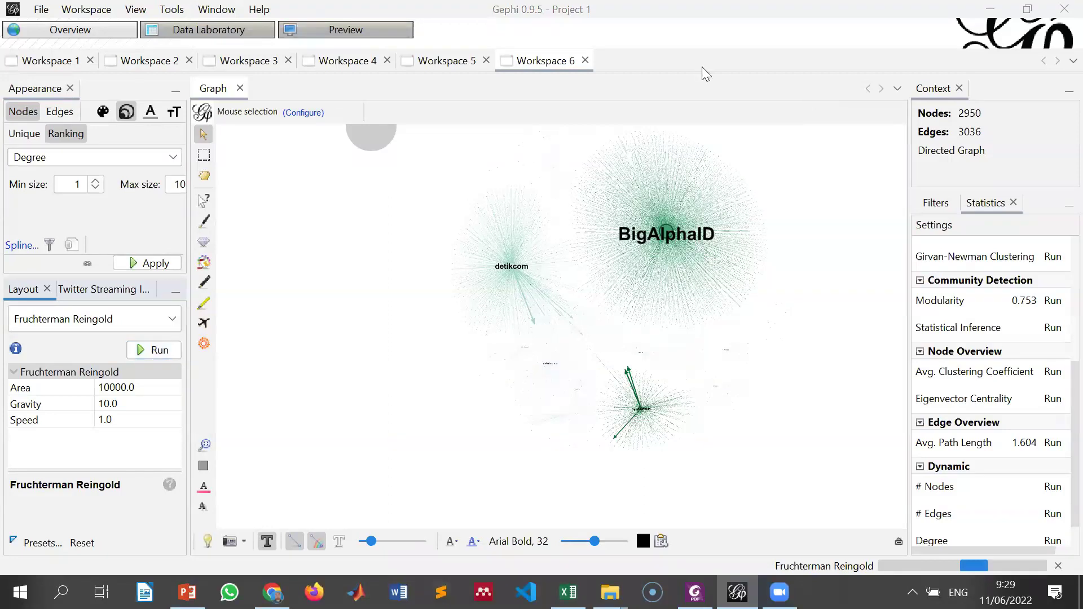
# Step: Render the graph preview with node labels shown
pyautogui.click(336, 35)
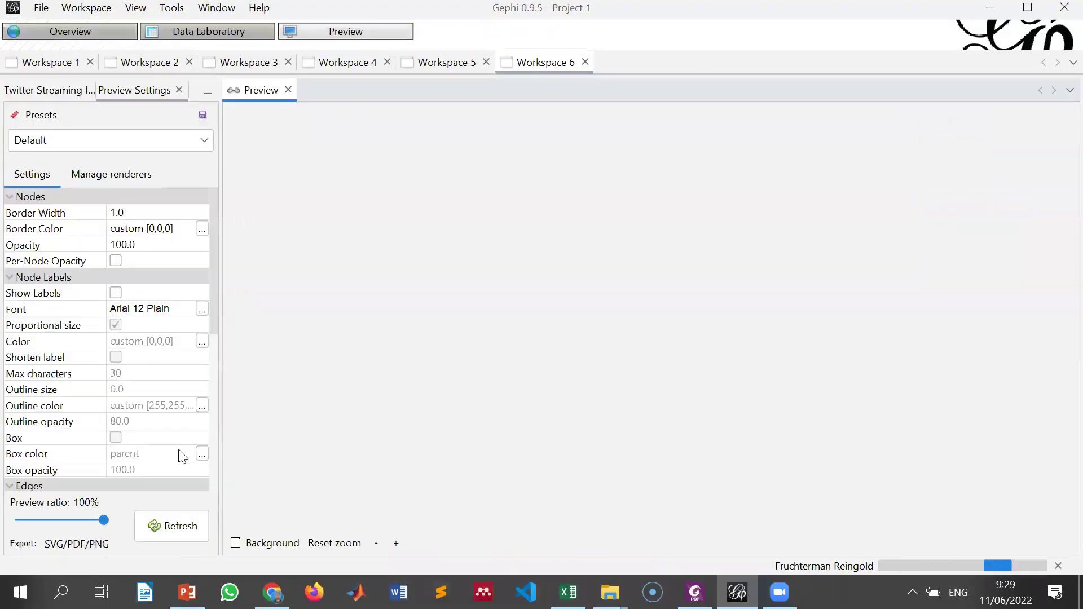
pyautogui.click(189, 532)
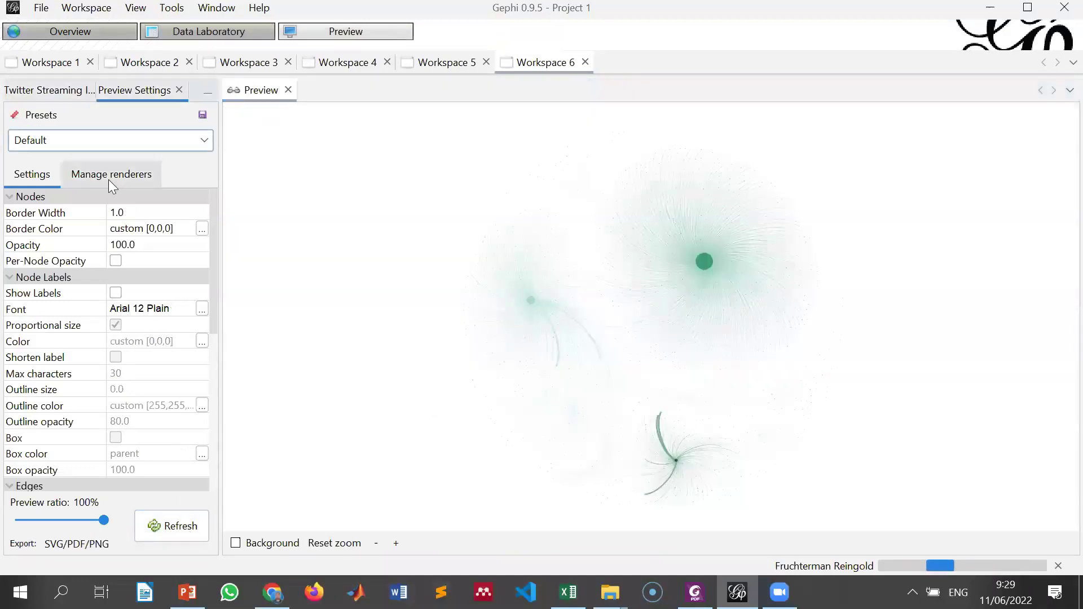
pyautogui.click(115, 293)
pyautogui.click(172, 530)
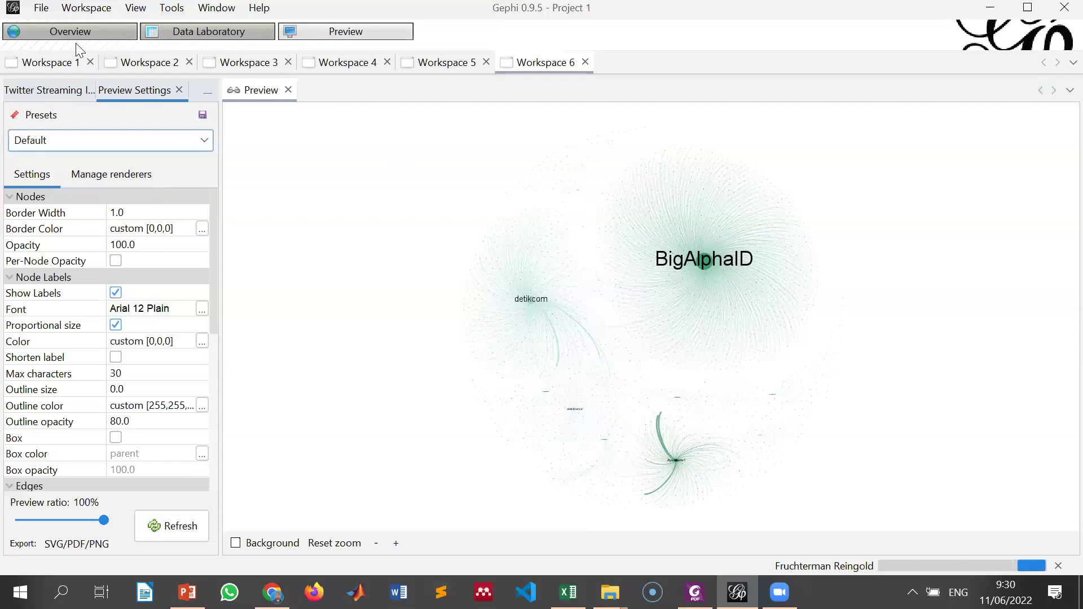
# Step: Size the nodes by Betweenness Centrality from 1 to 100 and refresh the graph preview
pyautogui.click(53, 39)
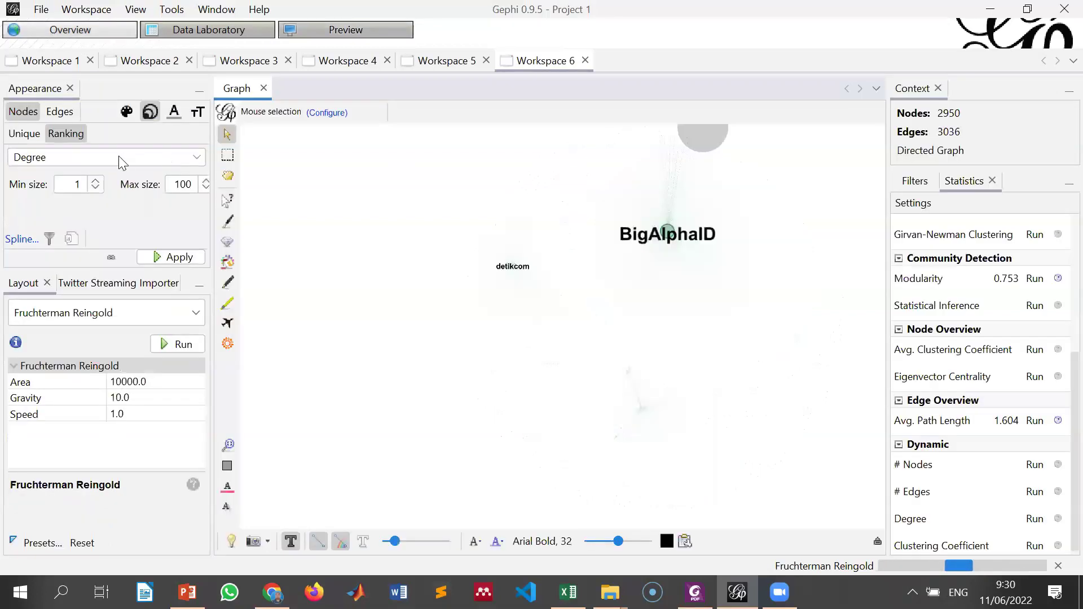
pyautogui.click(119, 162)
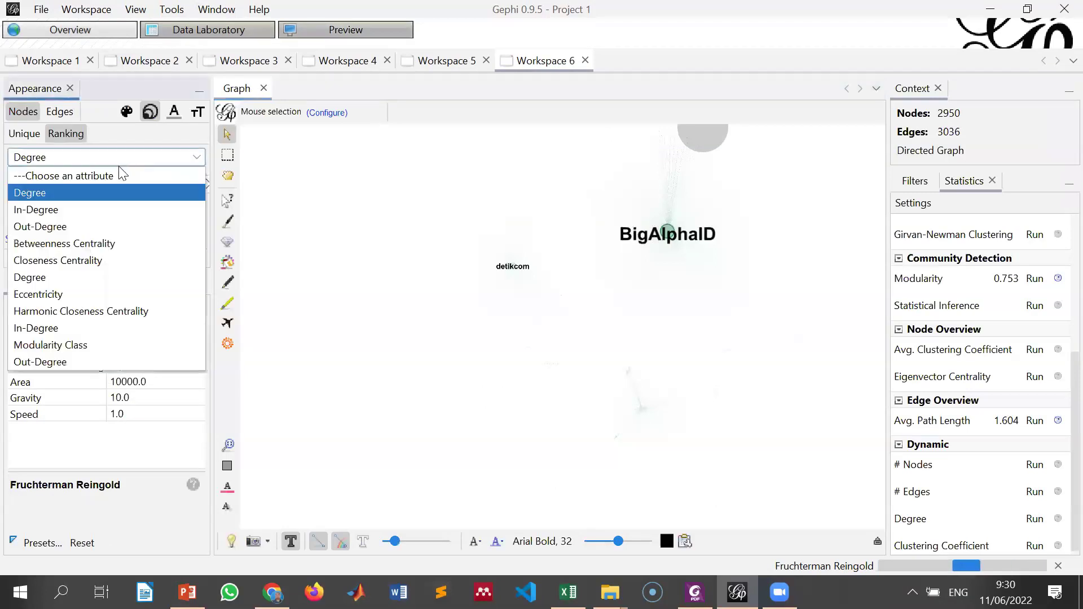
pyautogui.click(105, 248)
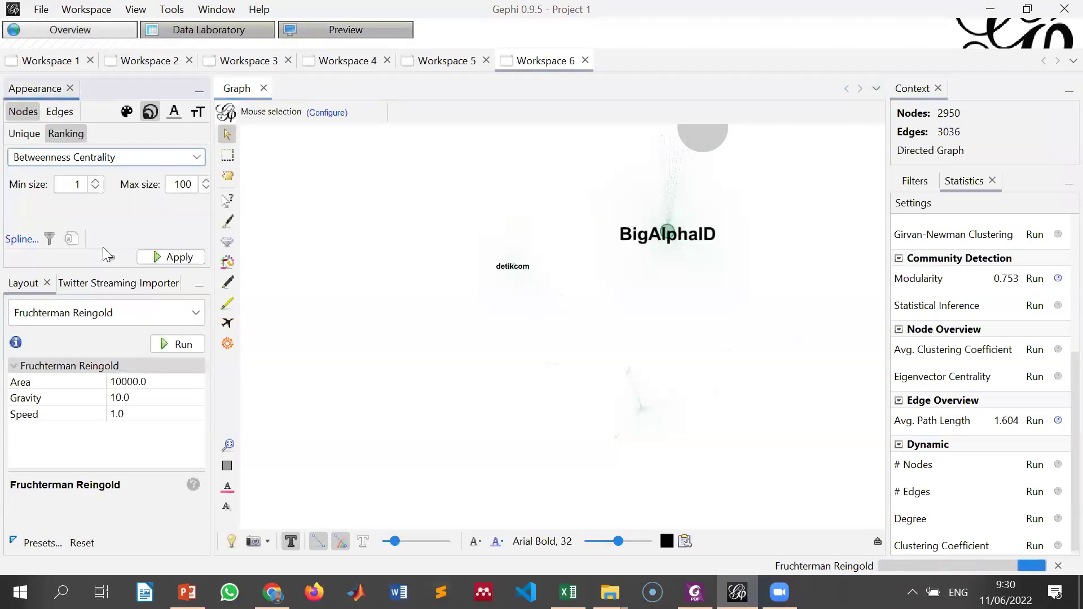
pyautogui.click(179, 257)
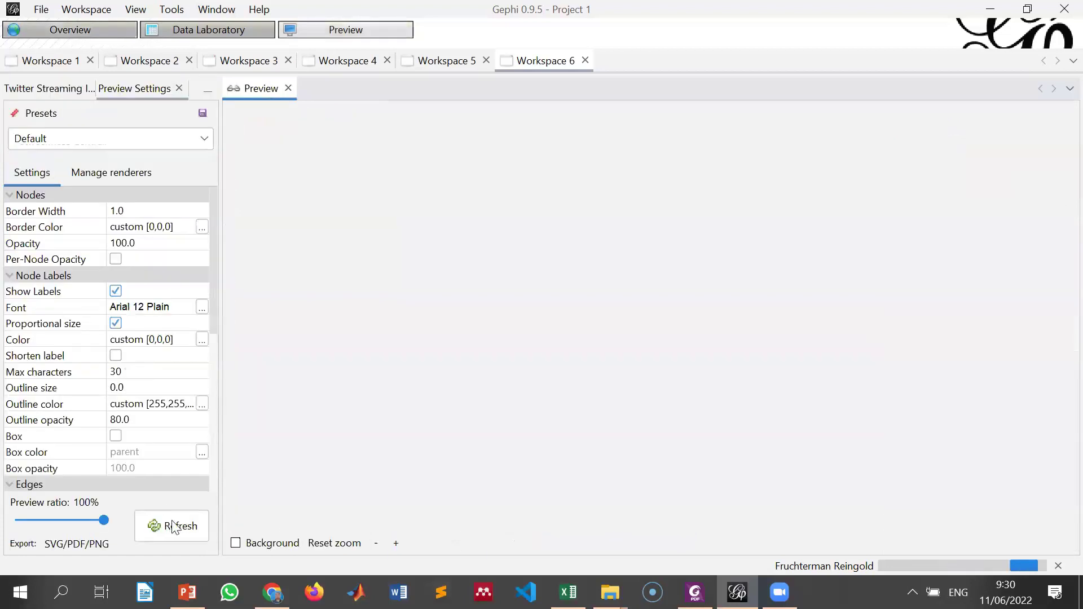
pyautogui.click(174, 526)
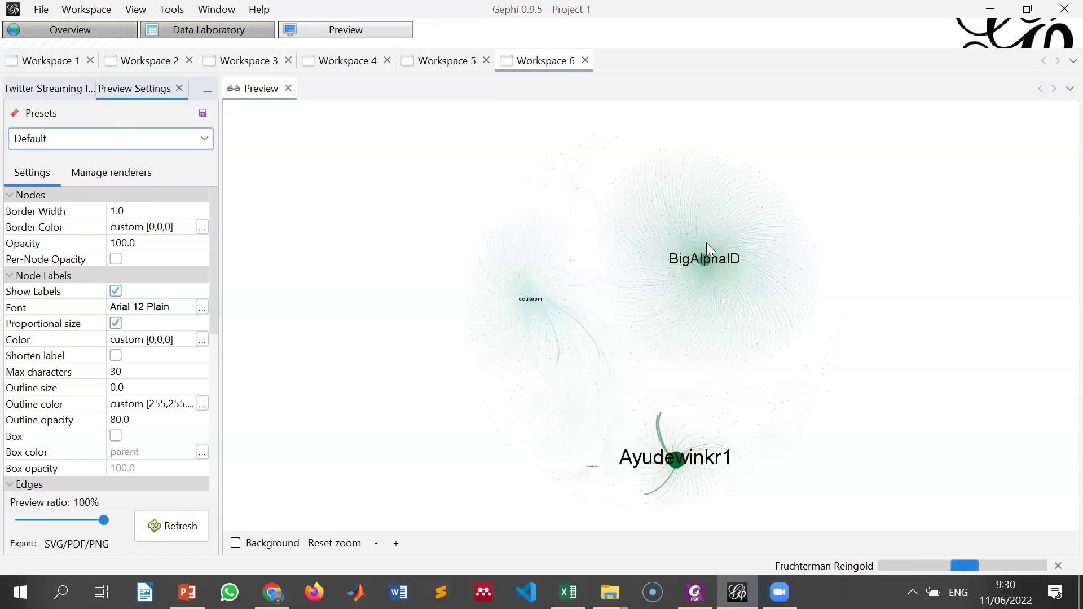
# Step: Apply the Tag Cloud preset to the preview and refresh it
pyautogui.click(122, 146)
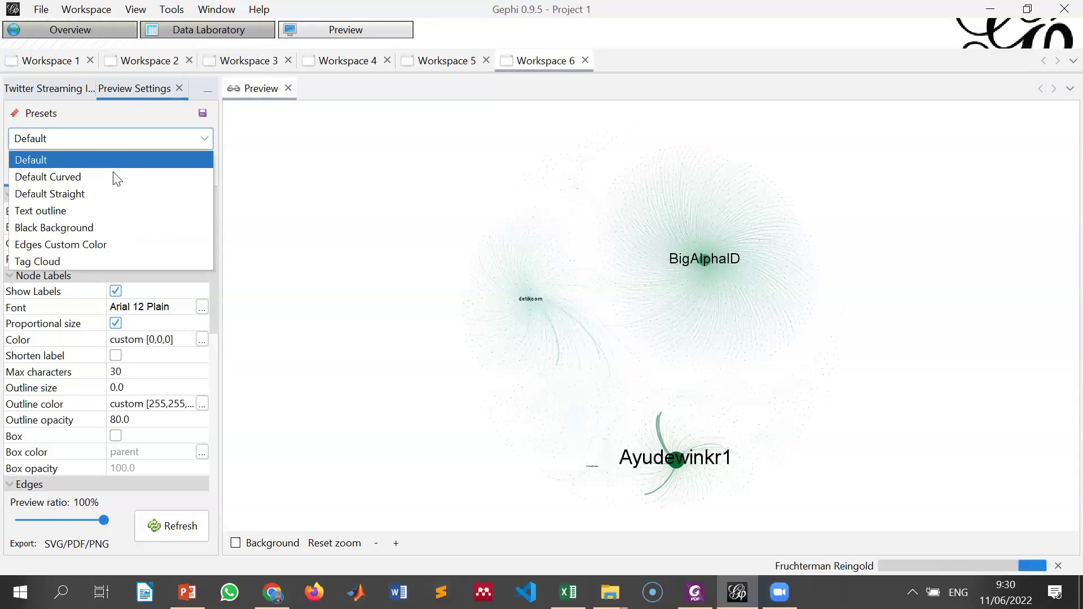
pyautogui.click(112, 261)
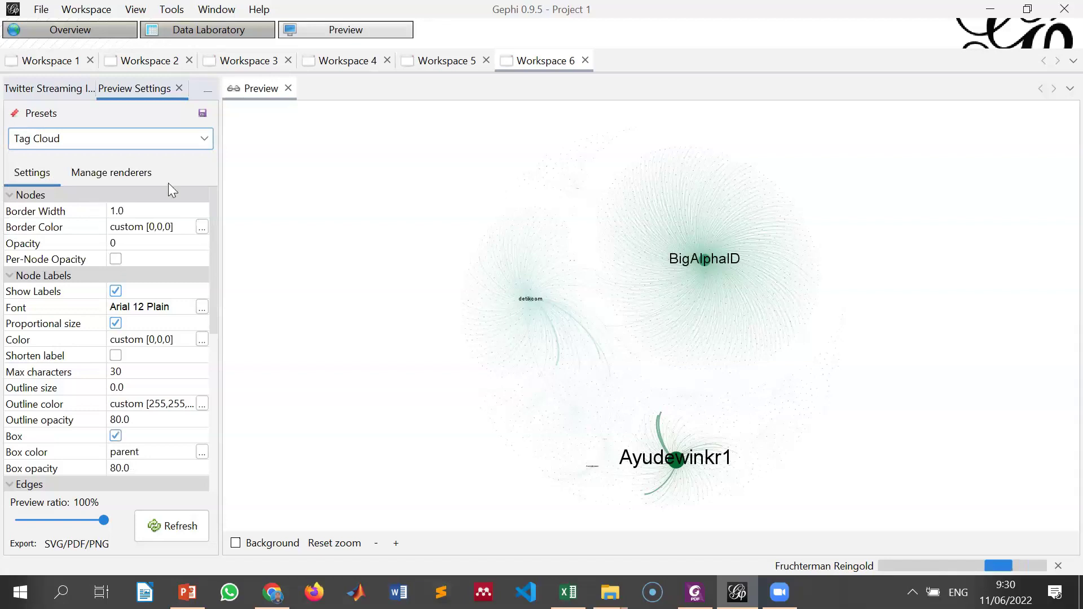
pyautogui.click(181, 535)
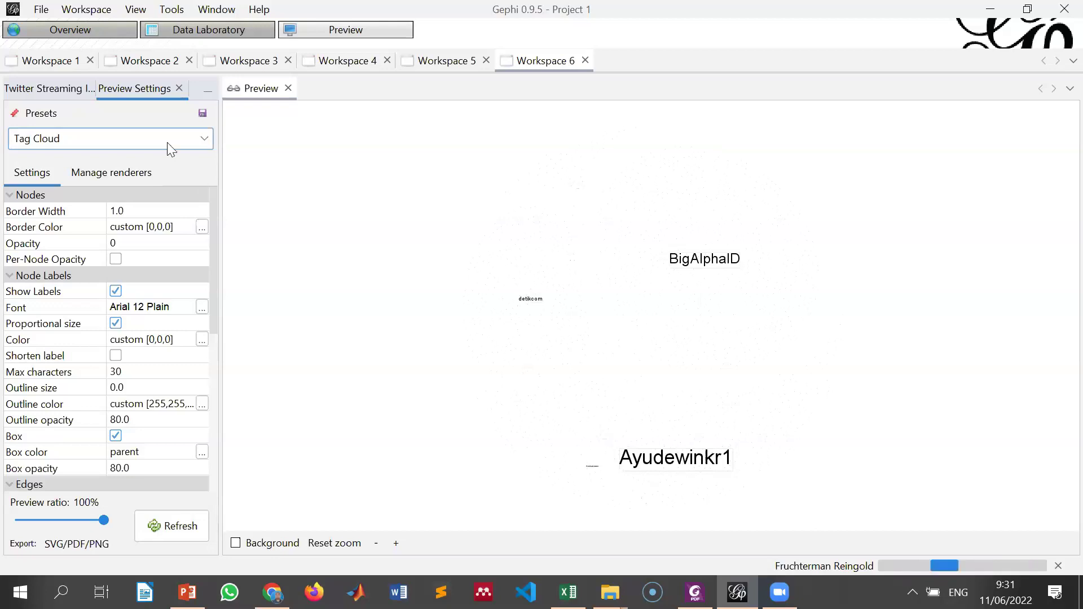
# Step: Return to the graph overview and try minimum node sizes of 50 and 20 for the Betweenness Centrality ranking
pyautogui.click(55, 33)
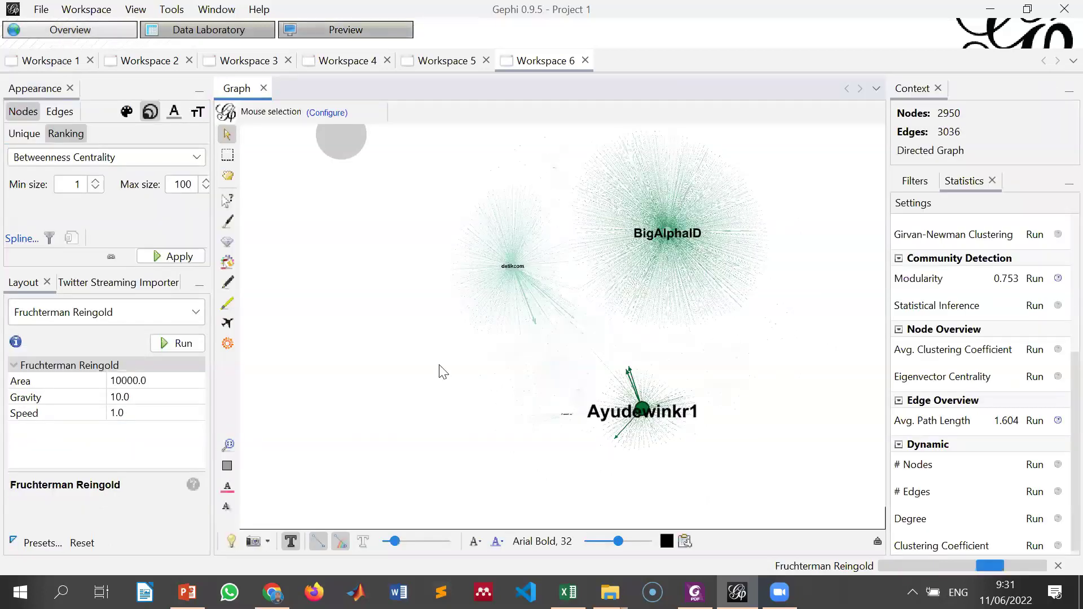
pyautogui.click(185, 181)
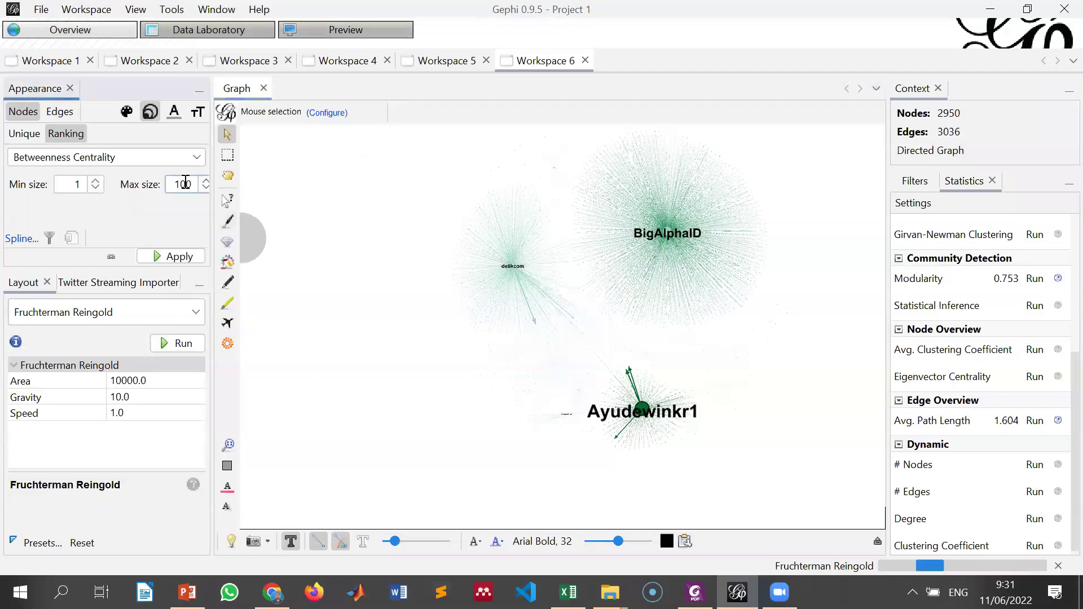
pyautogui.click(84, 190)
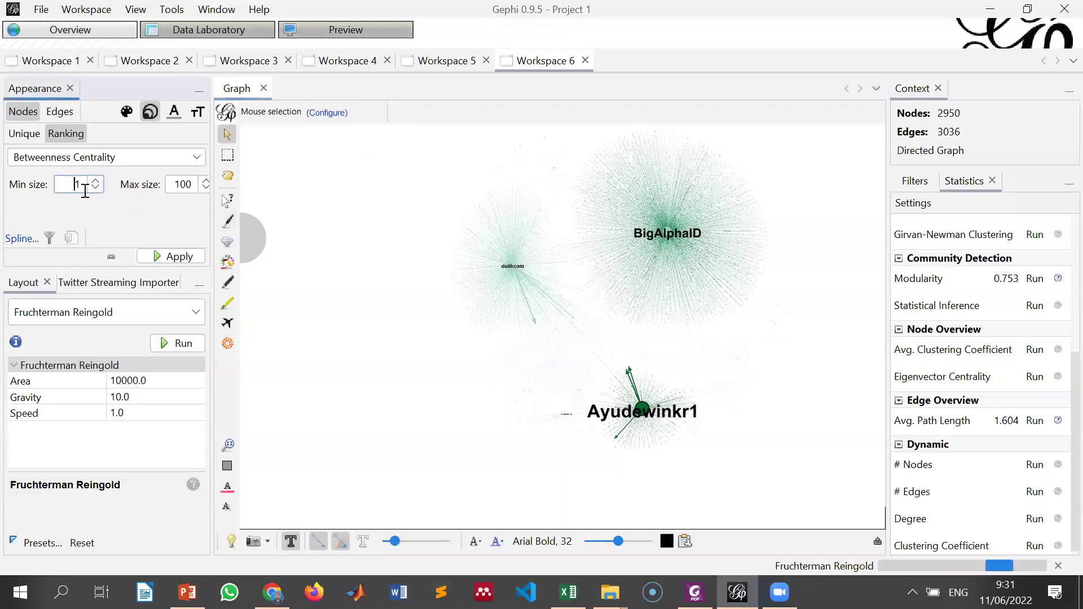
pyautogui.doubleClick(84, 190)
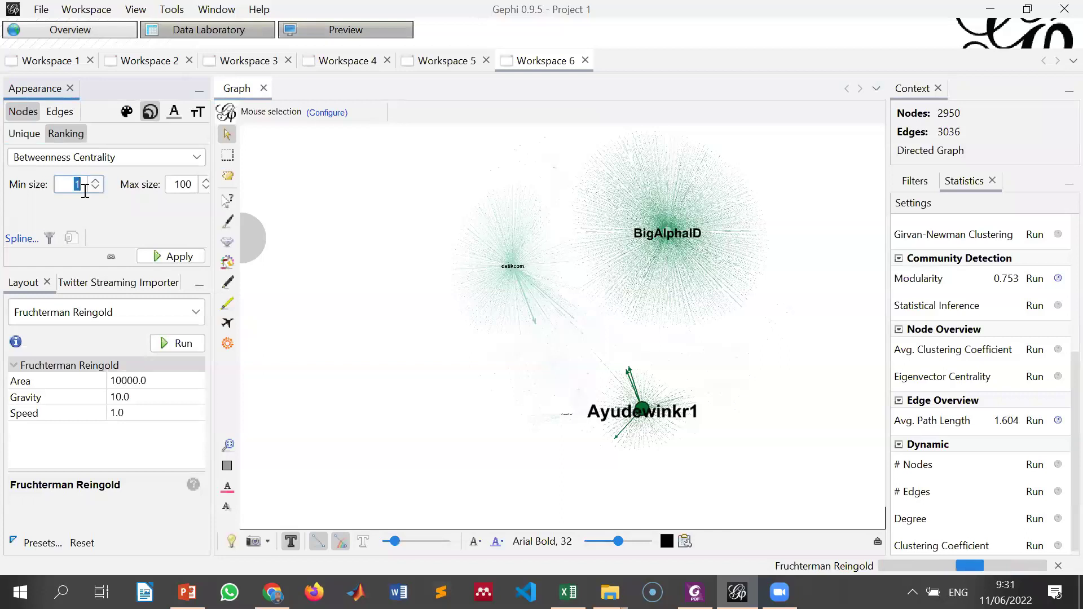
pyautogui.write('50')
pyautogui.click(169, 258)
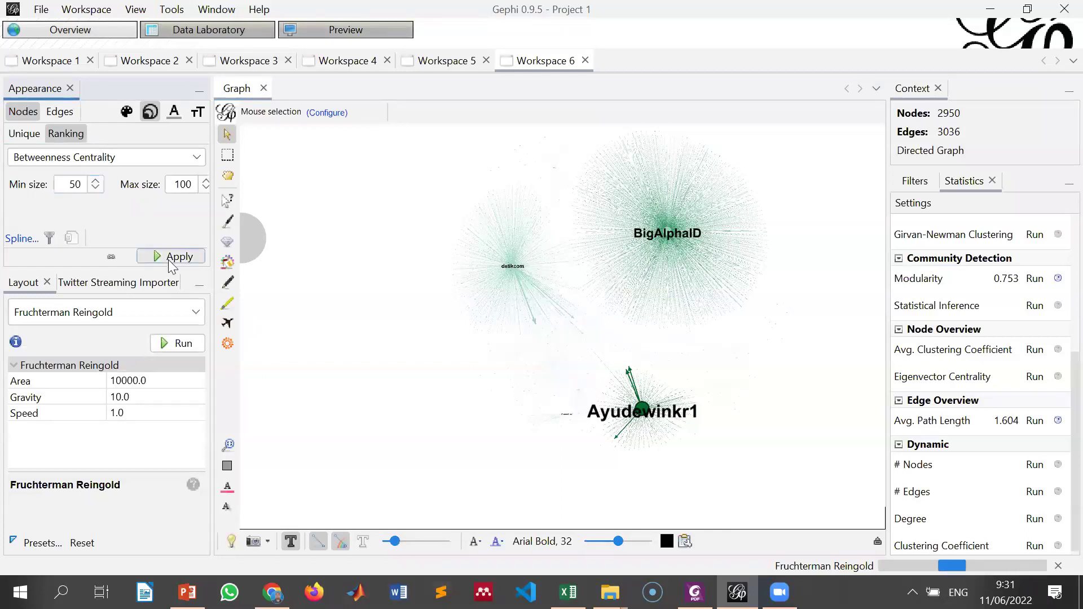
pyautogui.moveTo(71, 189); pyautogui.dragTo(104, 195)
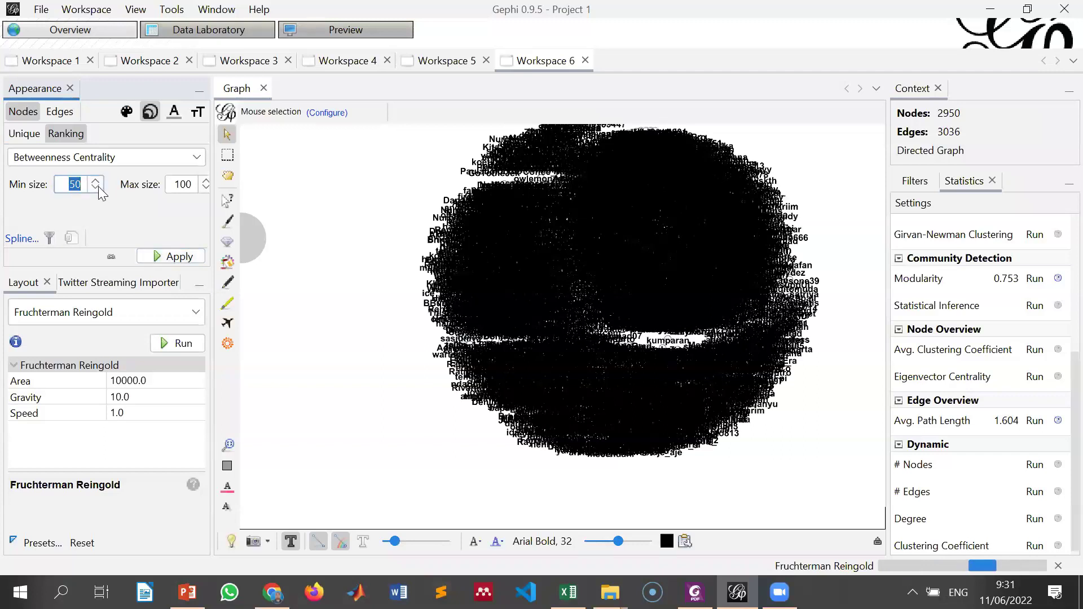
pyautogui.write('20')
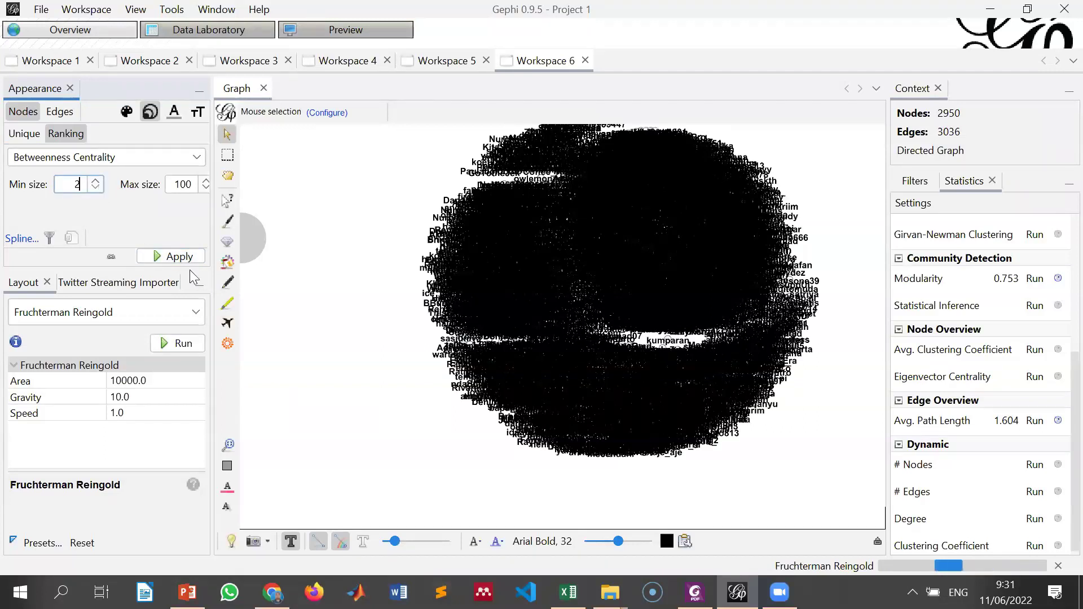
pyautogui.click(182, 260)
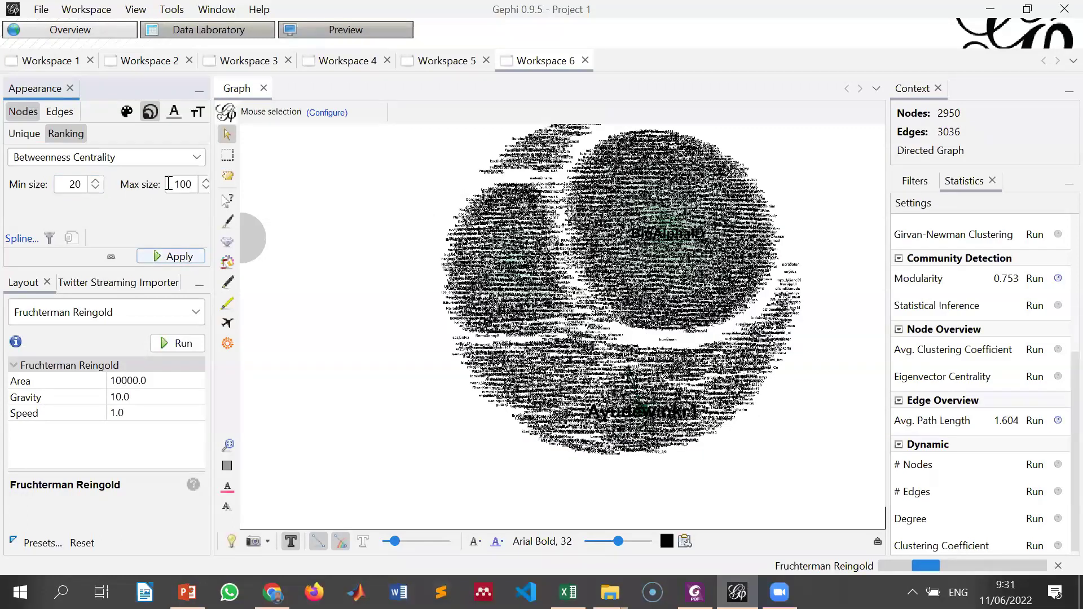
# Step: Set the minimum node size to 5 for the Betweenness Centrality ranking and apply it
pyautogui.moveTo(68, 180); pyautogui.dragTo(116, 189)
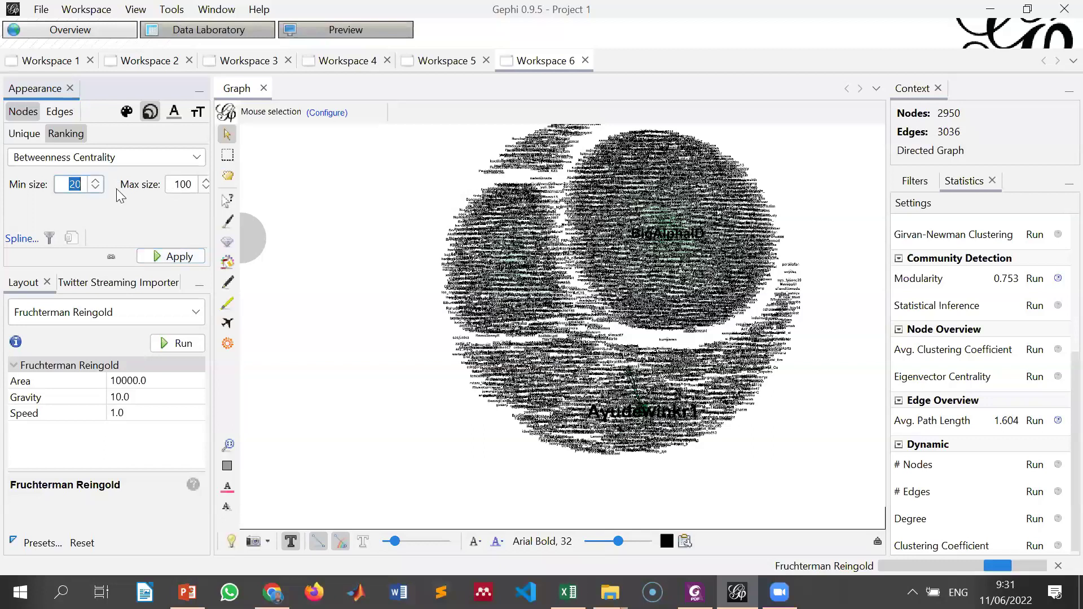
pyautogui.write('5')
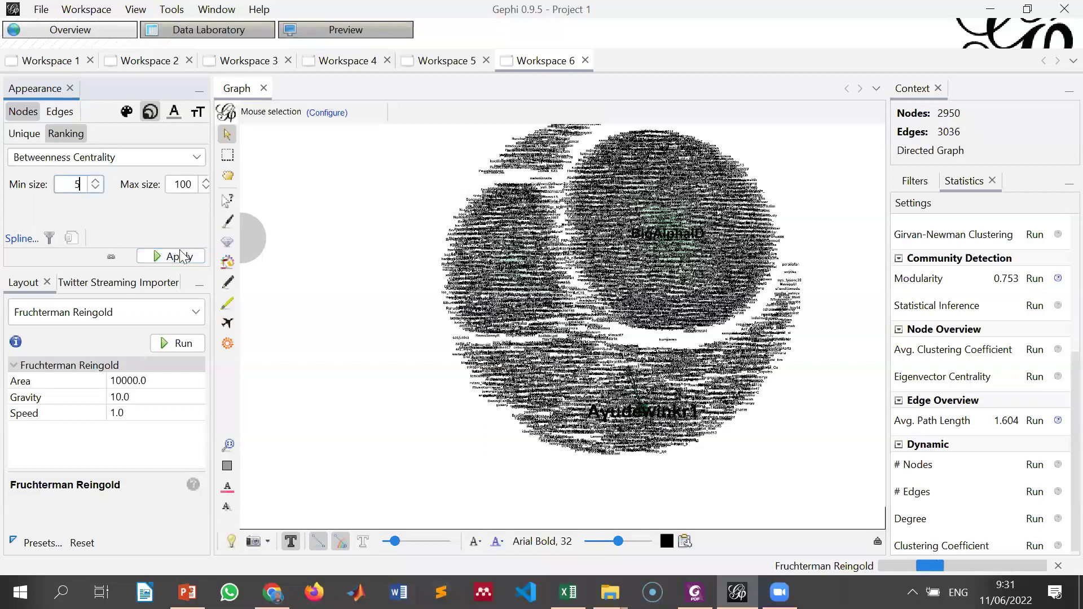
pyautogui.click(182, 257)
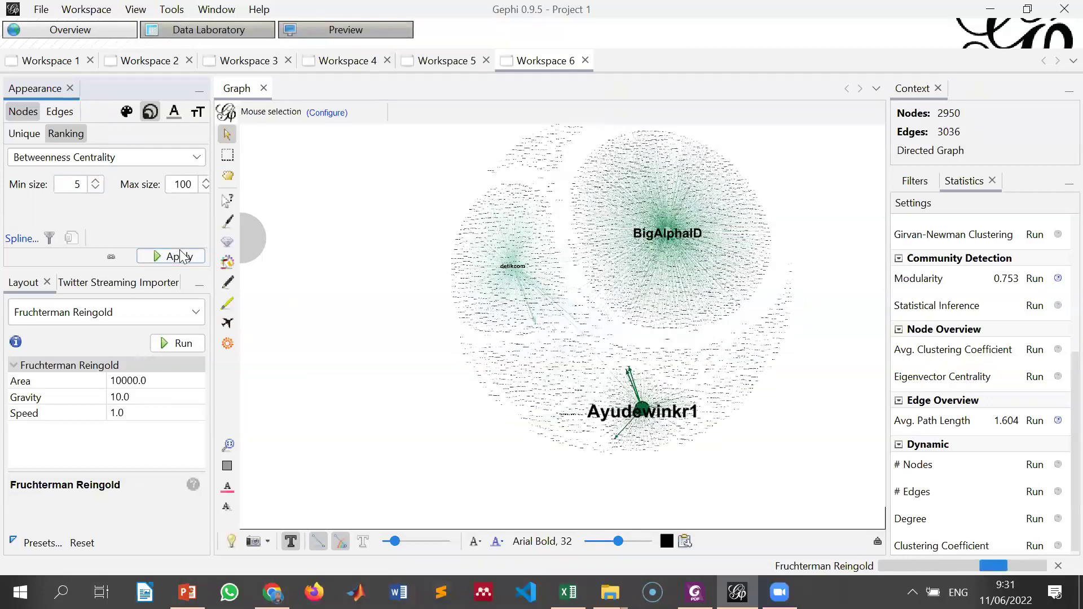
# Step: Try a maximum node size of 60 and set it back to 100, applying the Betweenness Centrality ranking each time
pyautogui.doubleClick(187, 185)
pyautogui.write('60')
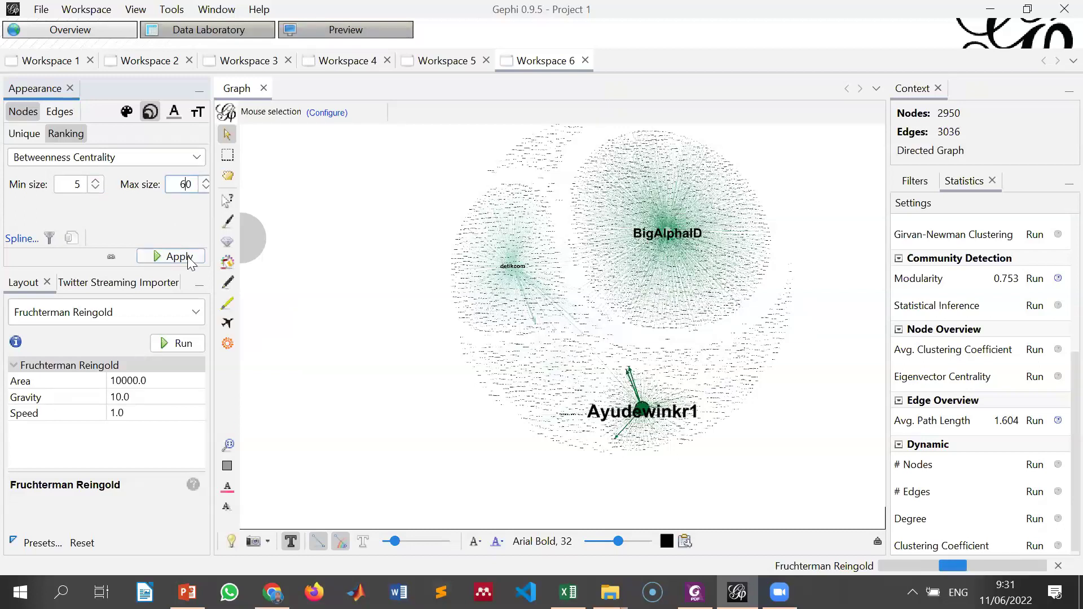
pyautogui.click(189, 259)
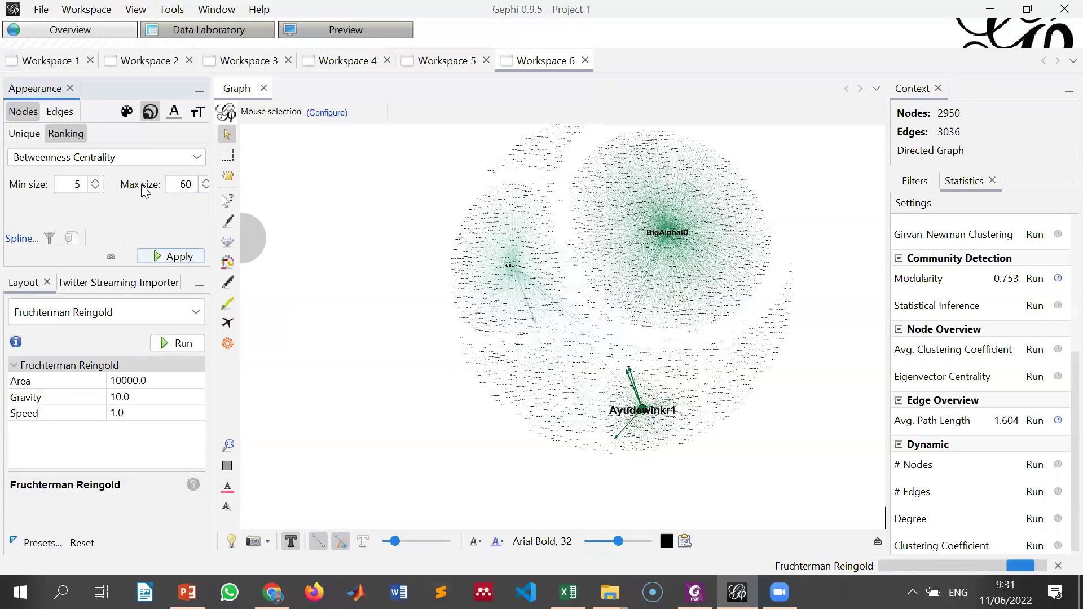
pyautogui.doubleClick(185, 184)
pyautogui.write('100')
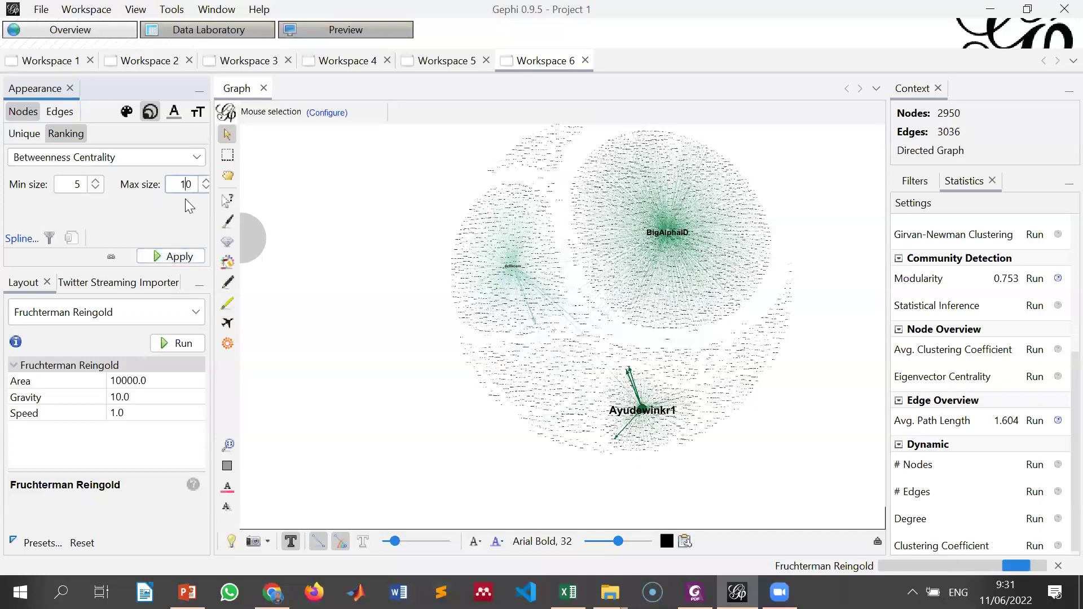
pyautogui.click(189, 258)
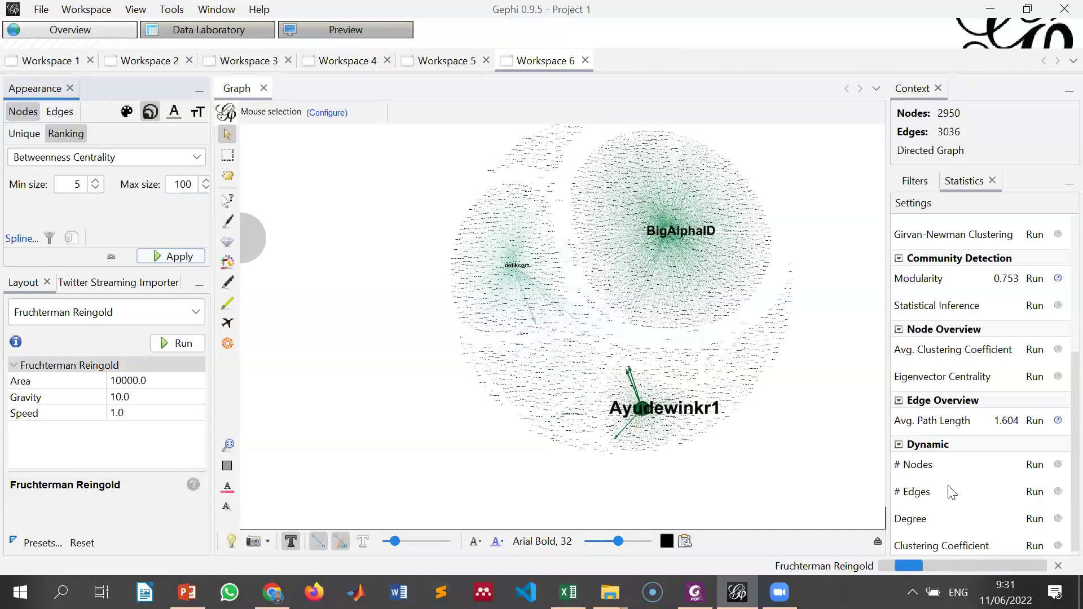
# Step: Add a Betweenness Centrality range filter from the attribute filters to the queries
pyautogui.click(914, 181)
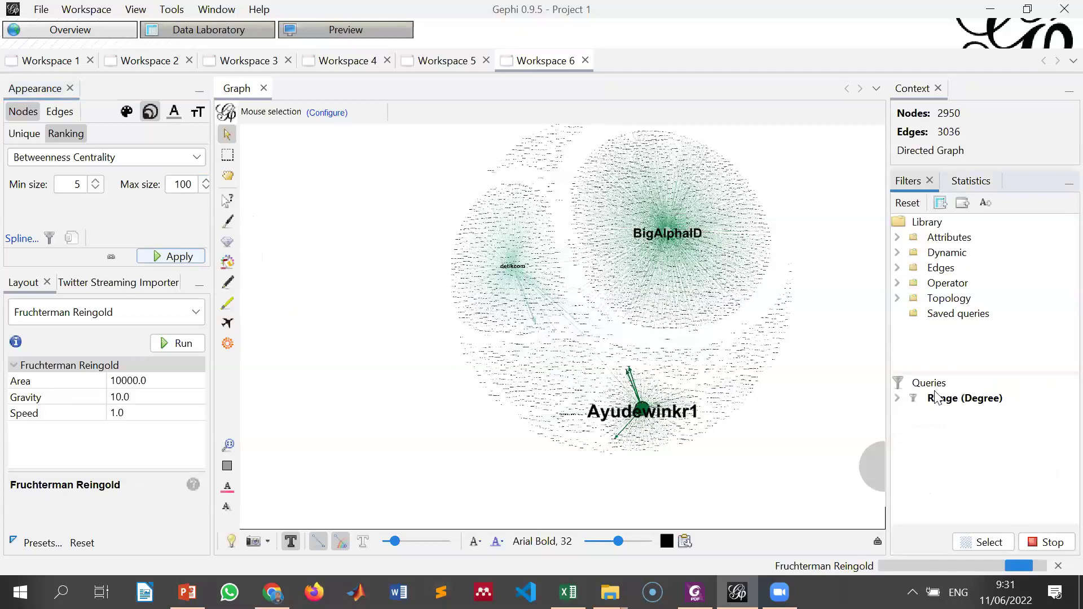
pyautogui.click(901, 401)
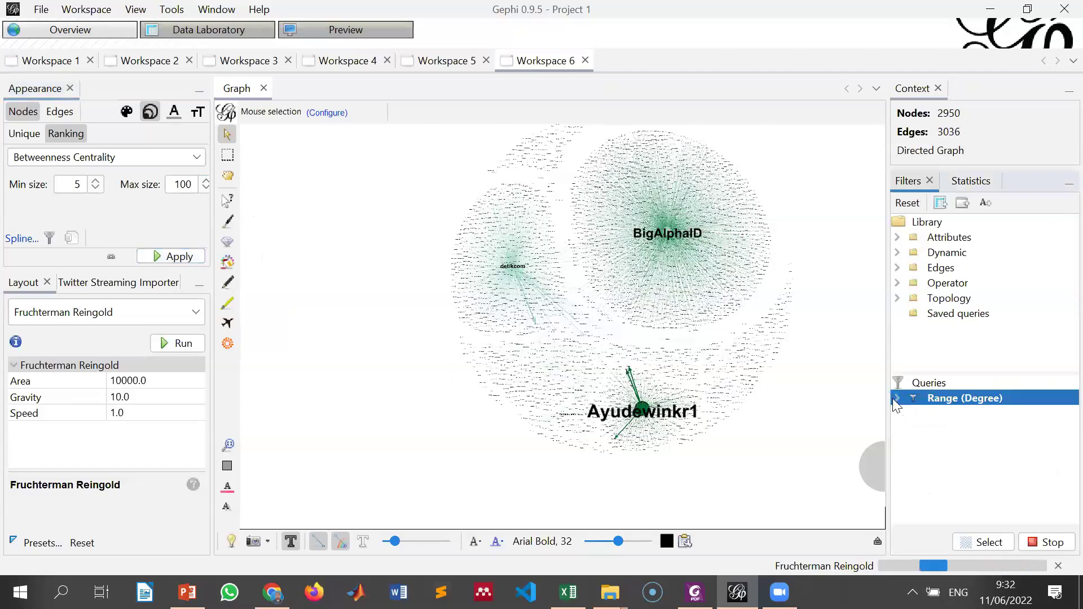
pyautogui.click(896, 398)
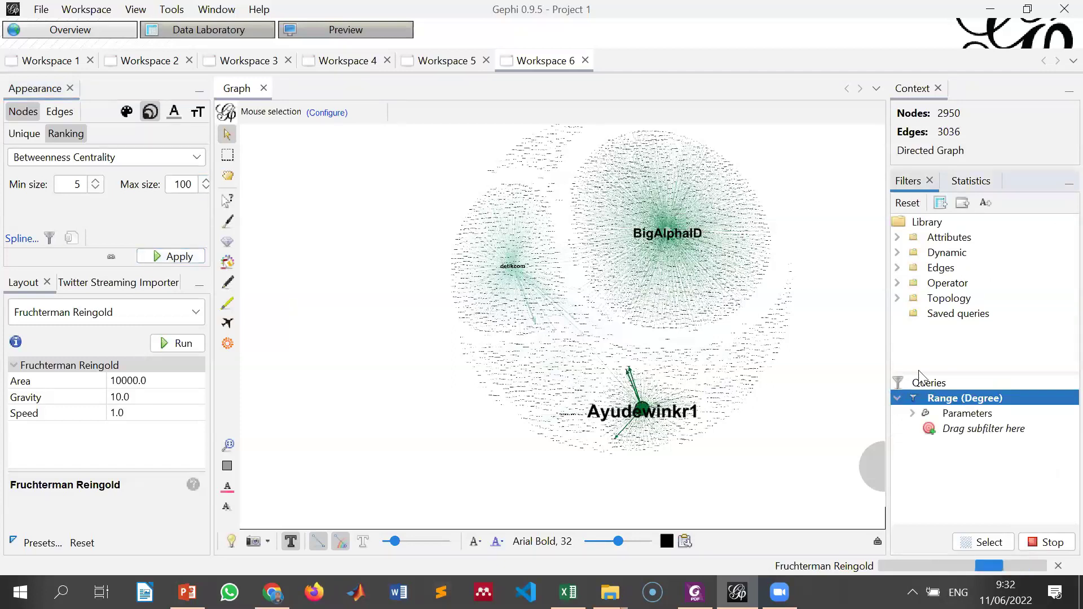
pyautogui.click(897, 238)
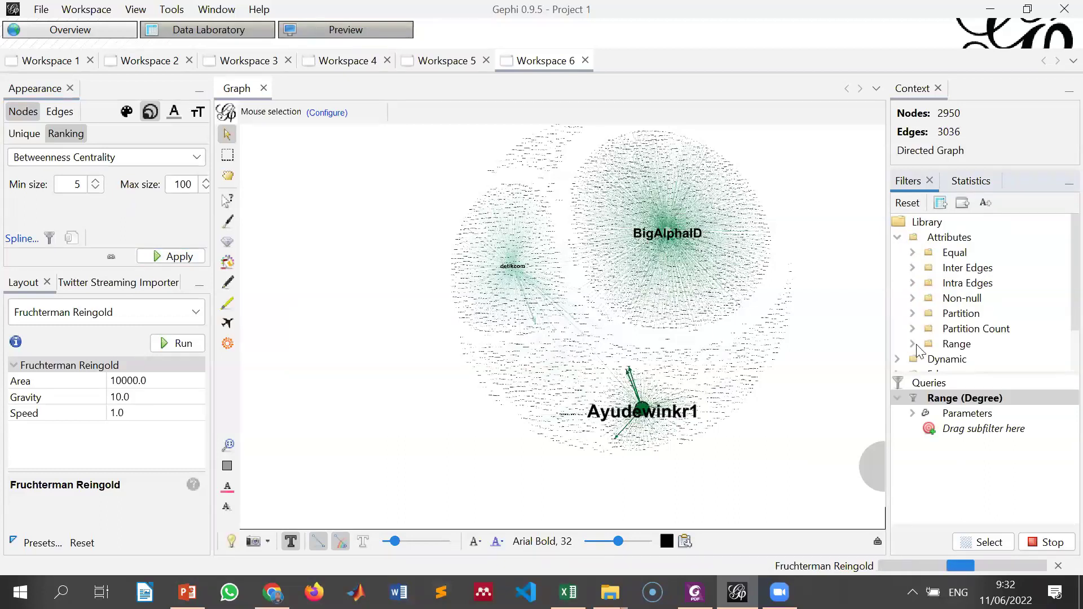
pyautogui.doubleClick(959, 343)
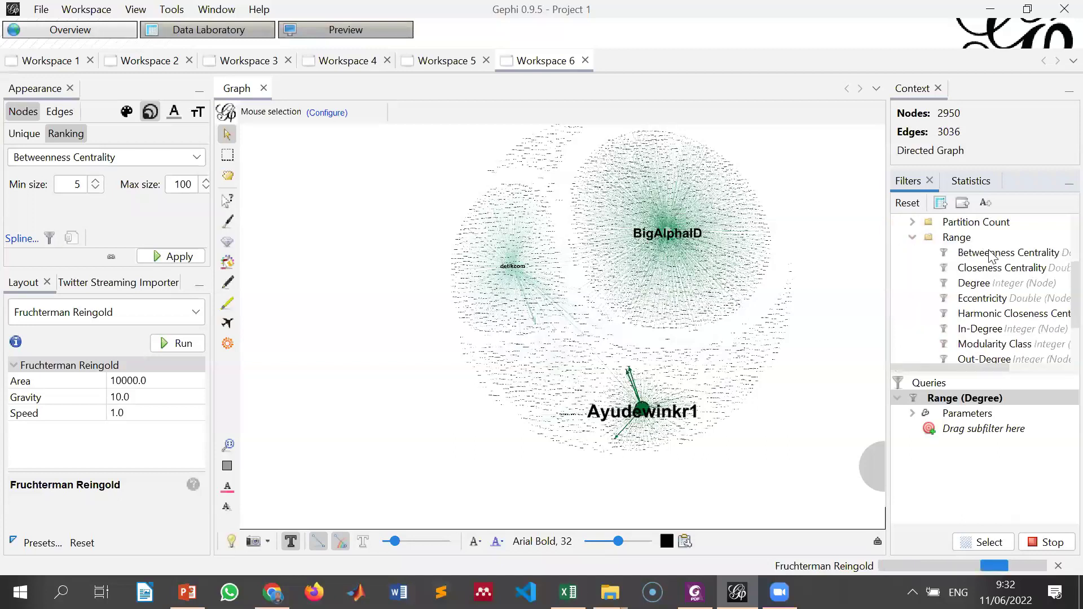
pyautogui.moveTo(993, 252); pyautogui.dragTo(985, 468)
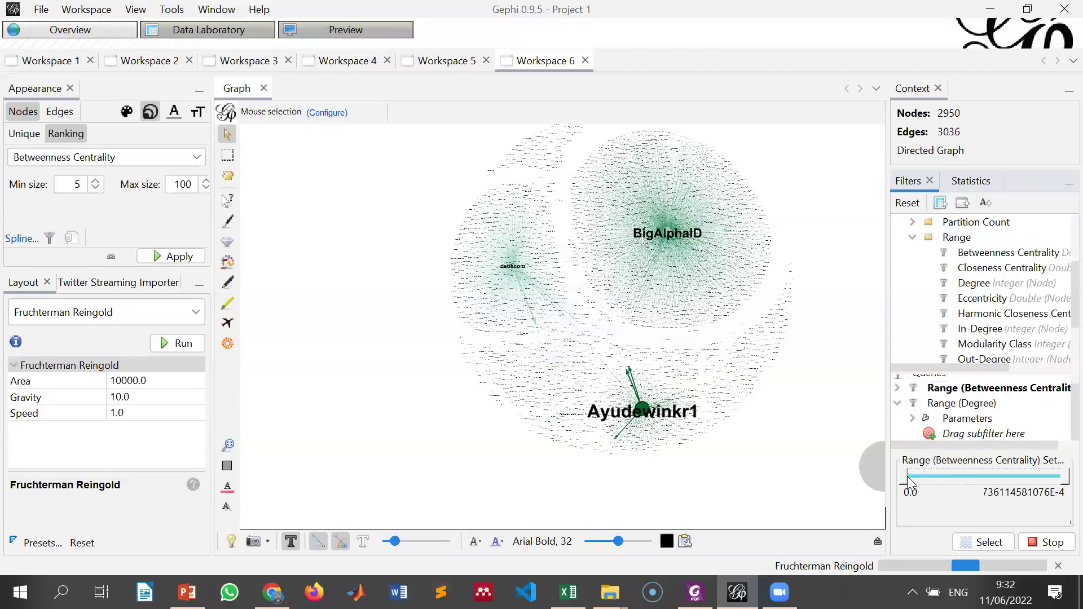
# Step: Try a higher lower bound for the Betweenness Centrality range, return it to 0.0 and remove the filter from the queries
pyautogui.moveTo(953, 488); pyautogui.dragTo(915, 475)
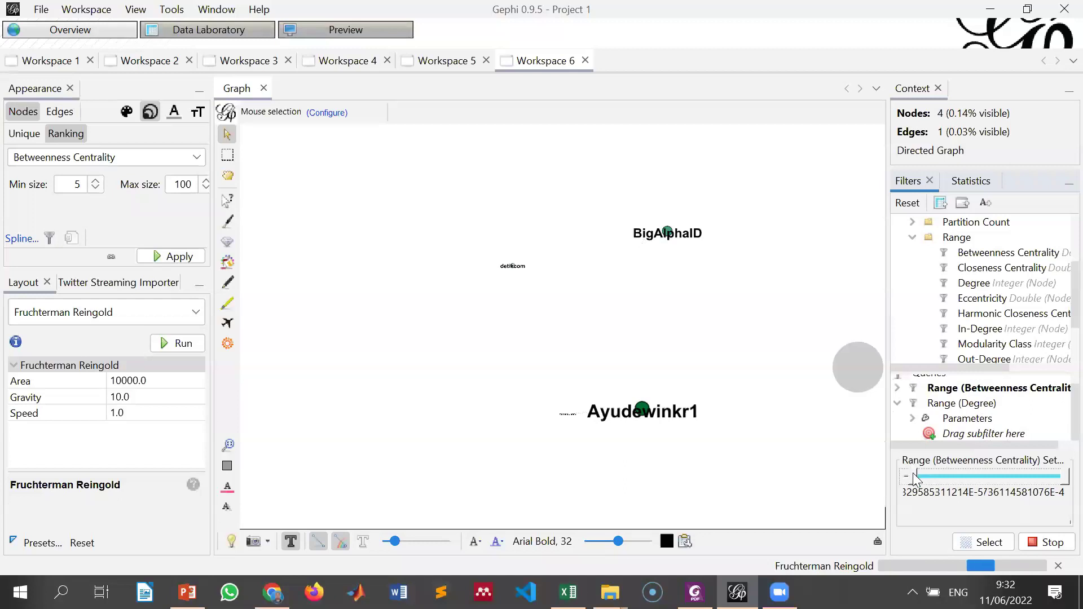
pyautogui.moveTo(912, 476); pyautogui.dragTo(903, 497)
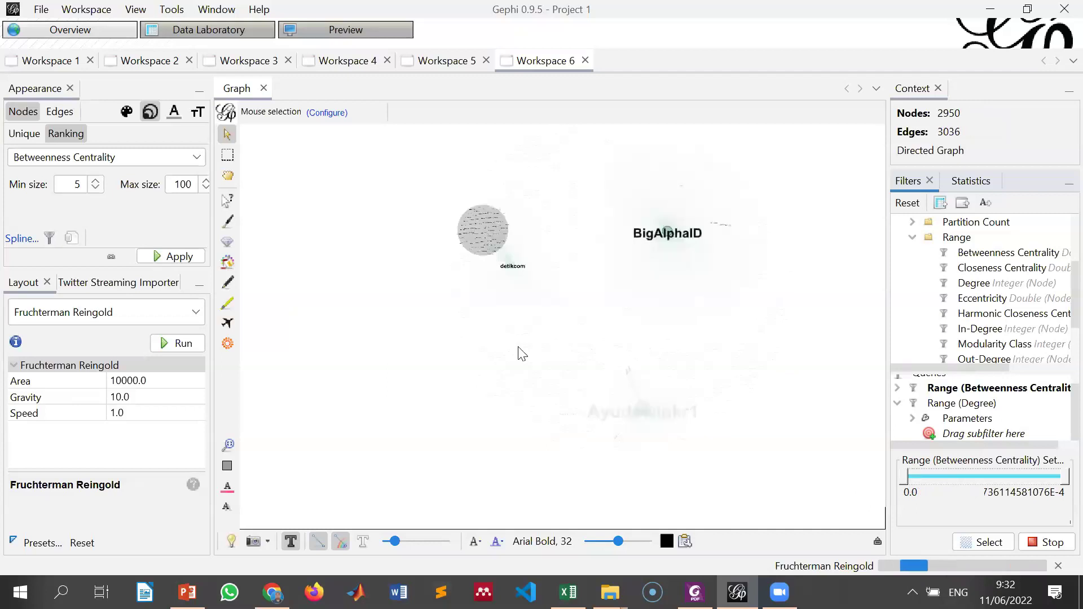
pyautogui.rightClick(959, 396)
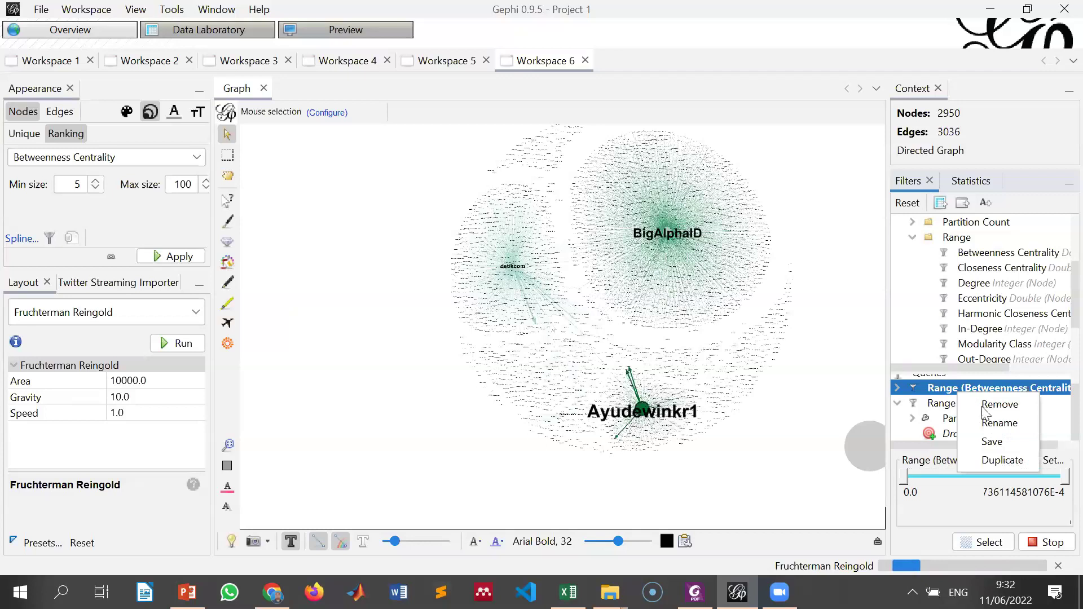
pyautogui.click(999, 404)
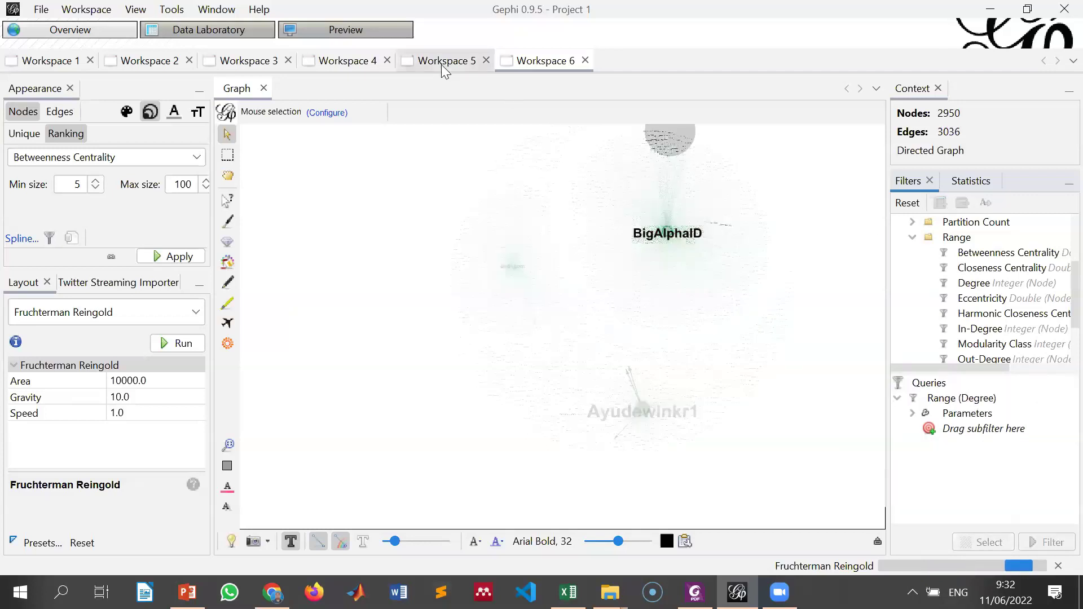
# Step: Refresh the Tag Cloud preview of the network and examine its account labels up close
pyautogui.click(346, 35)
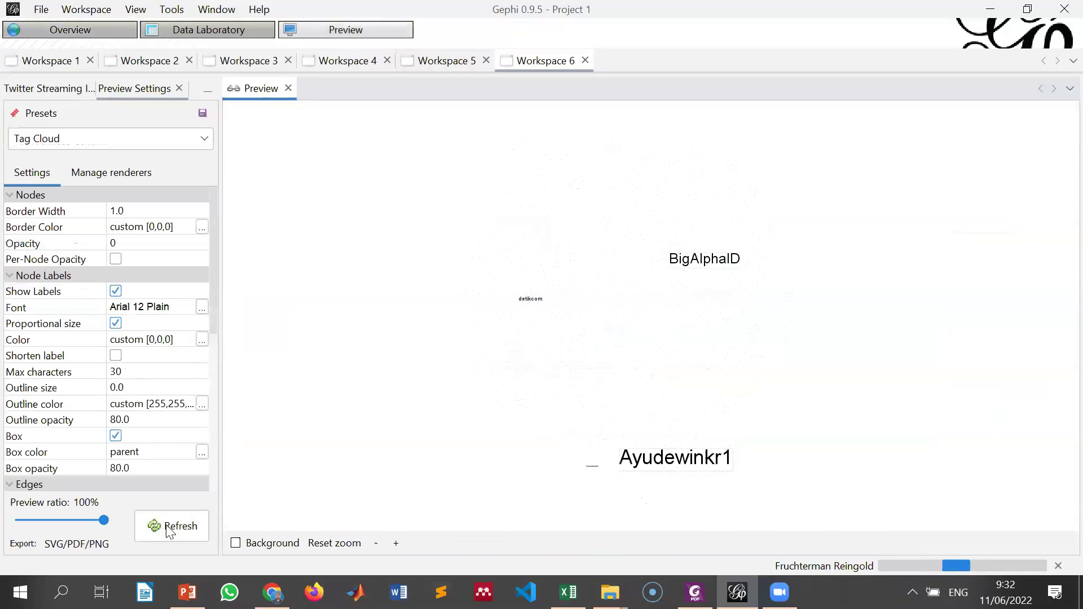
pyautogui.click(168, 529)
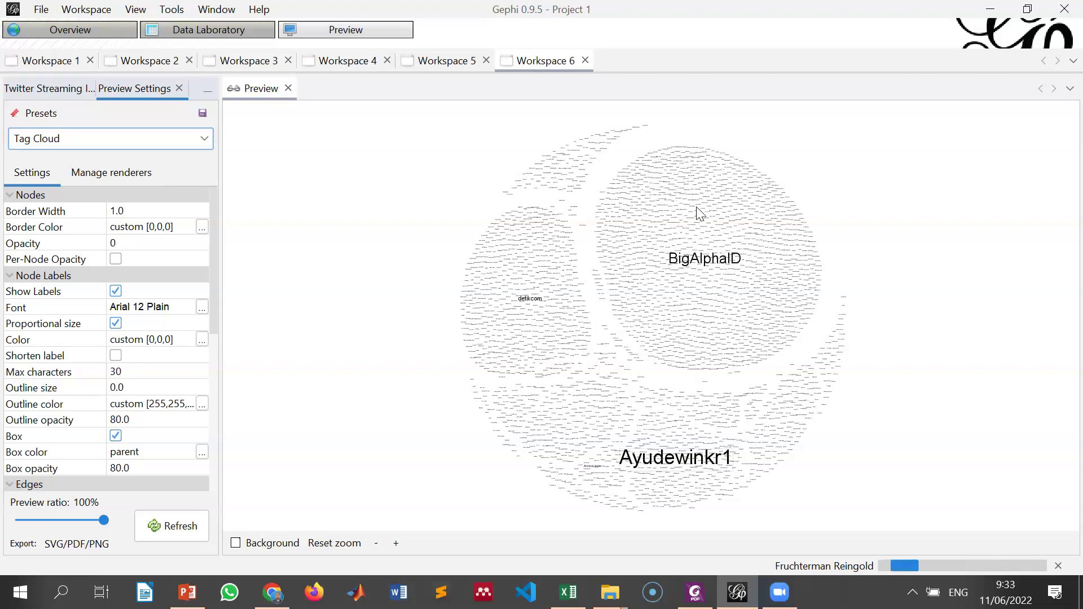
pyautogui.scroll(5, 656, 219)
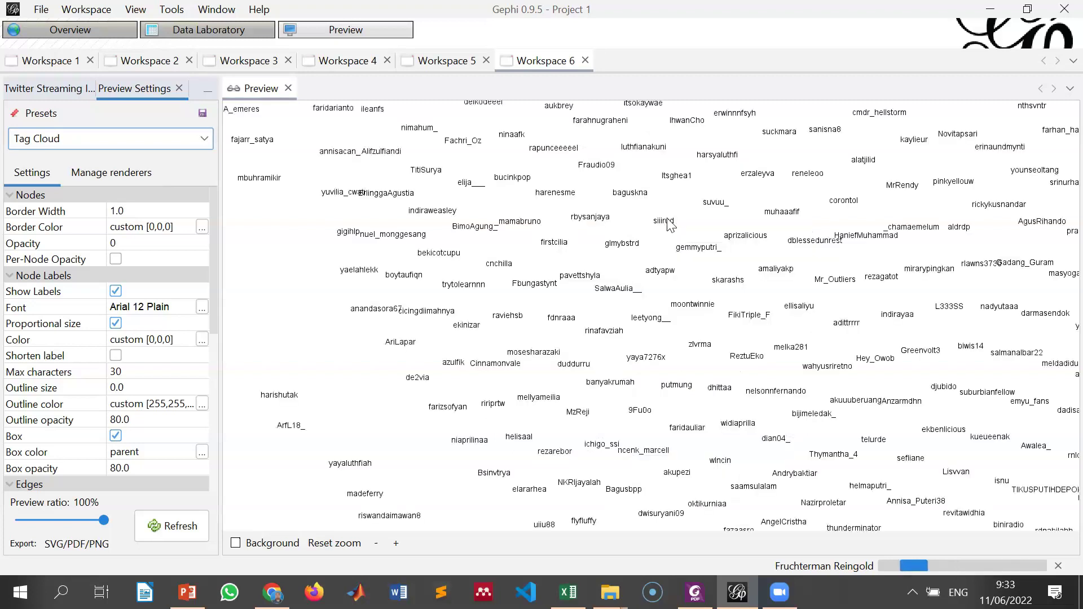
pyautogui.scroll(-5, 669, 225)
pyautogui.scroll(-3, 670, 221)
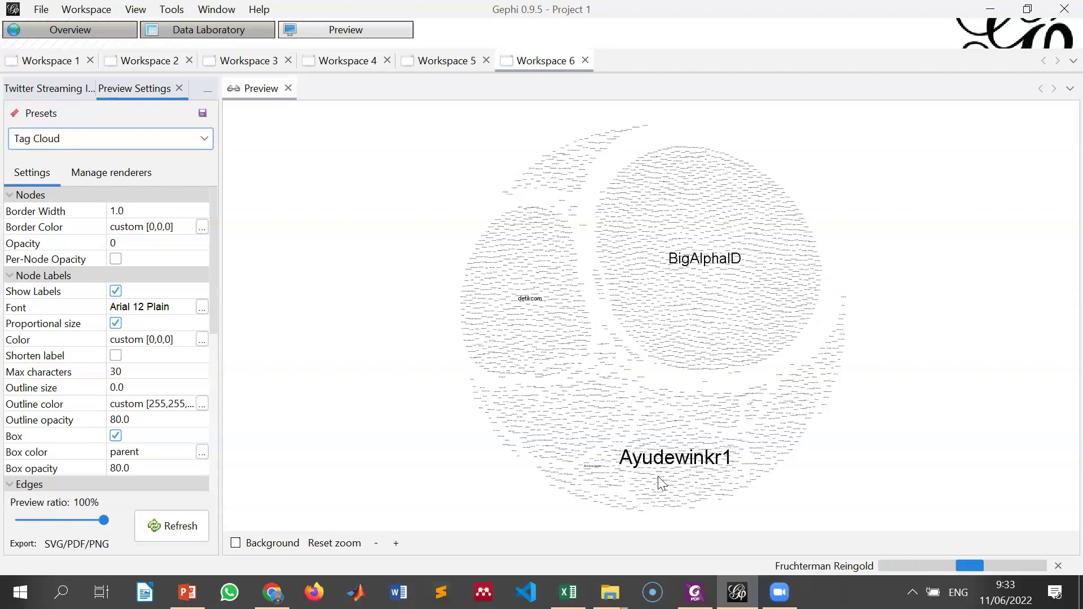
# Step: Export the Tag Cloud preview as Untitled.pdf to the Documents folder
pyautogui.click(185, 148)
pyautogui.click(185, 148)
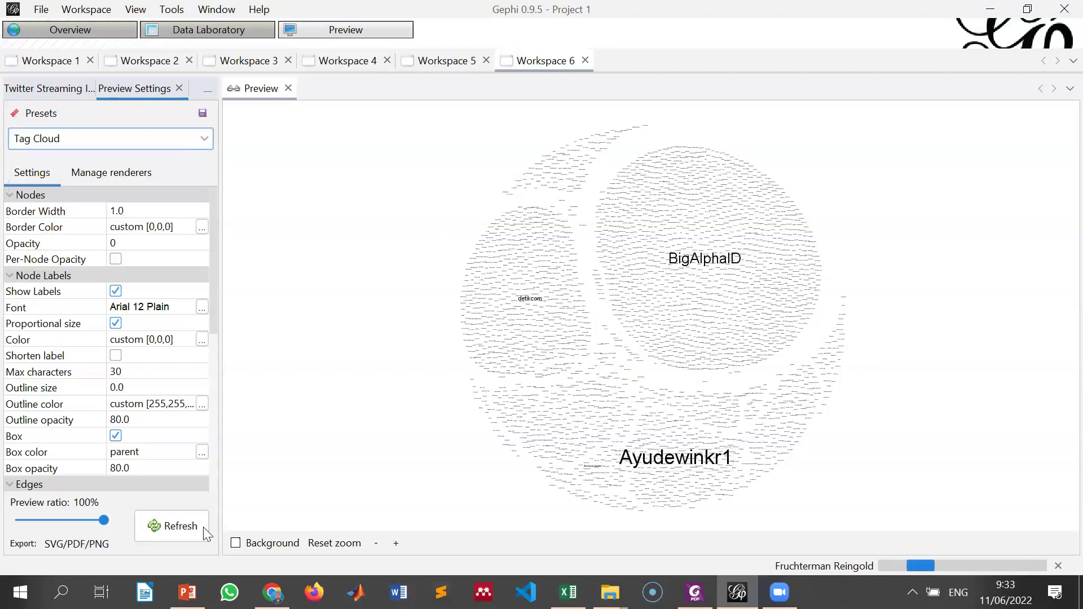
pyautogui.click(73, 544)
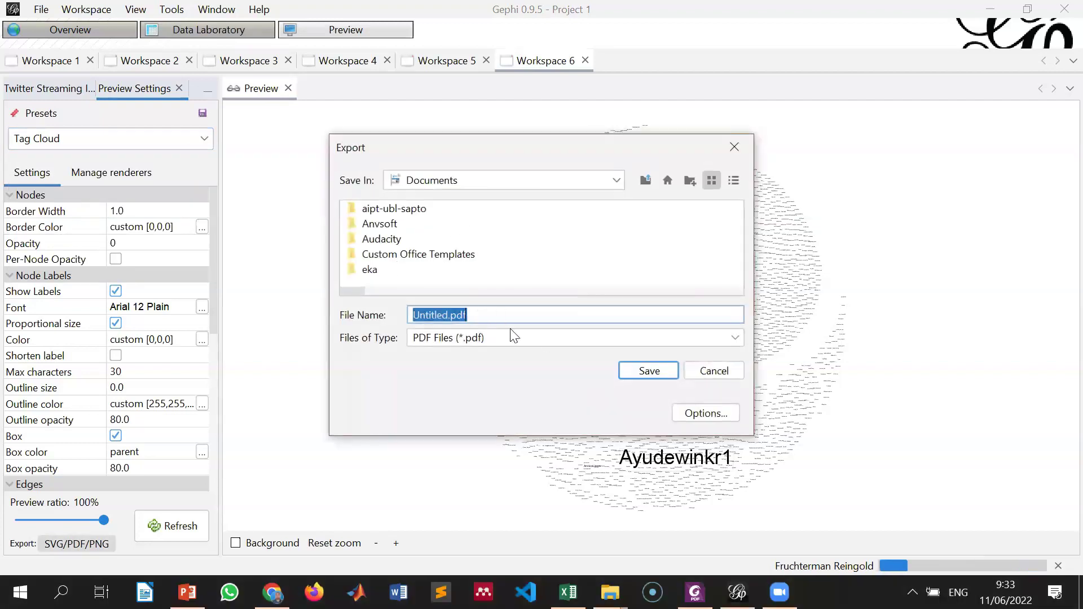
pyautogui.click(658, 379)
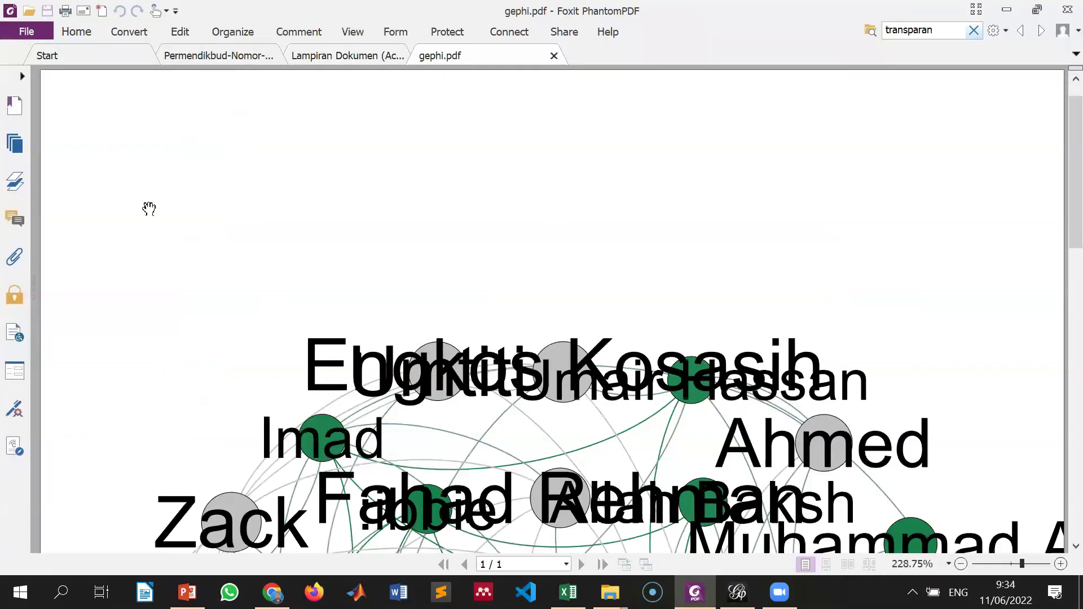
# Step: Examine the nodes, links and labels of the exported graph in gephi.pdf from beginning to end
pyautogui.scroll(-5, 149, 209)
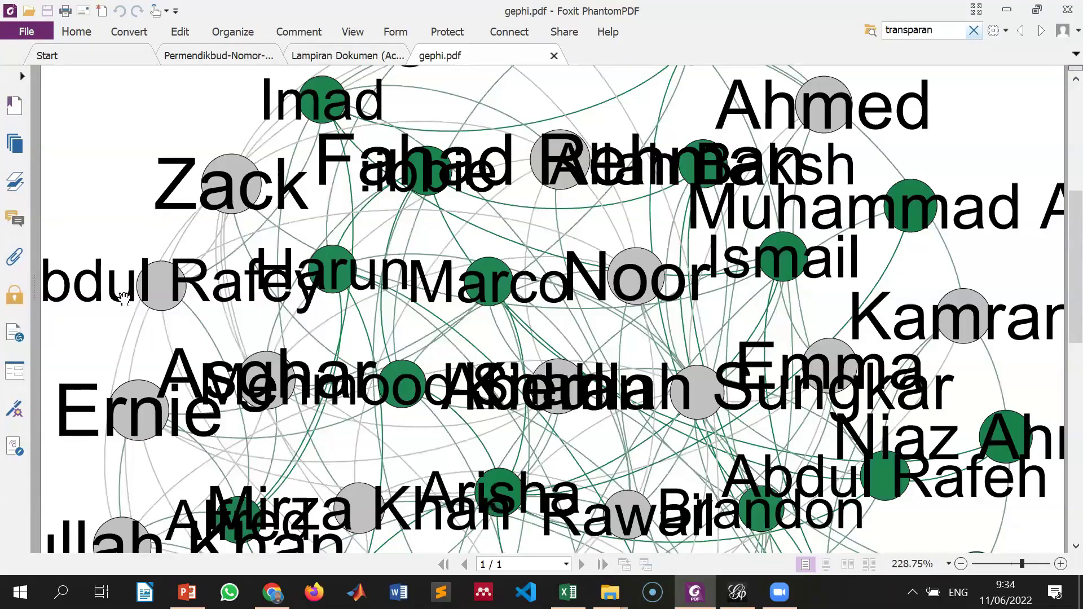
pyautogui.scroll(-3, 142, 276)
pyautogui.scroll(-2, 615, 384)
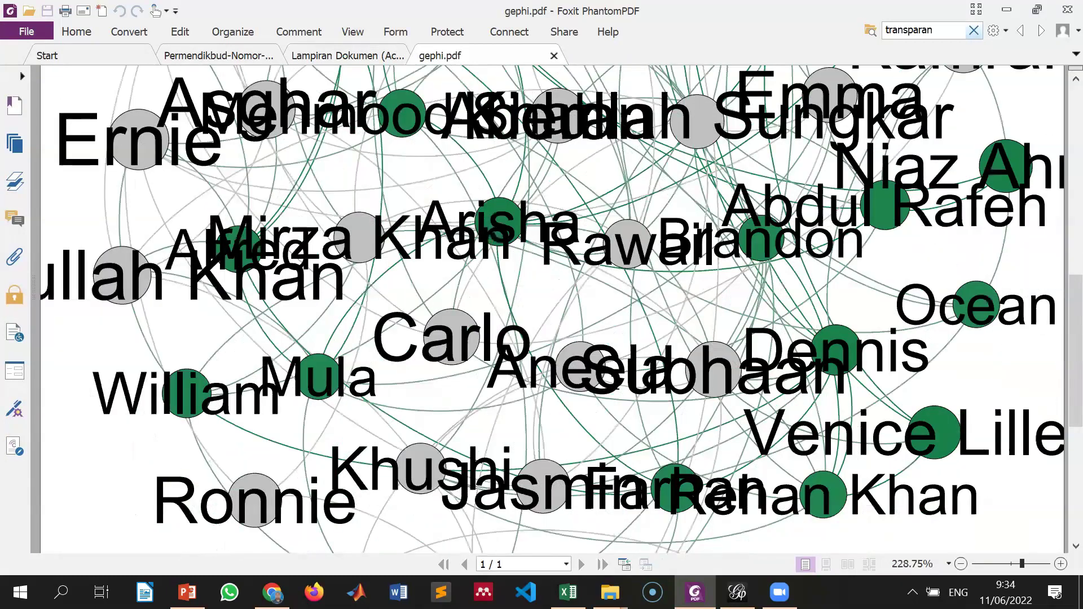
pyautogui.scroll(-3, 722, 343)
pyautogui.scroll(2, 722, 343)
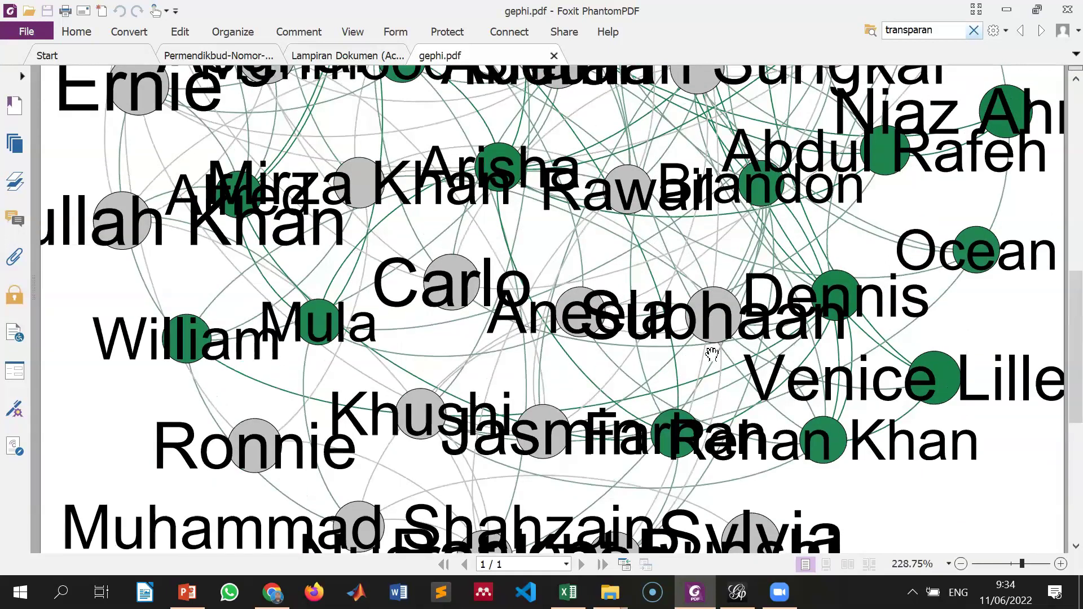
pyautogui.scroll(9, 720, 348)
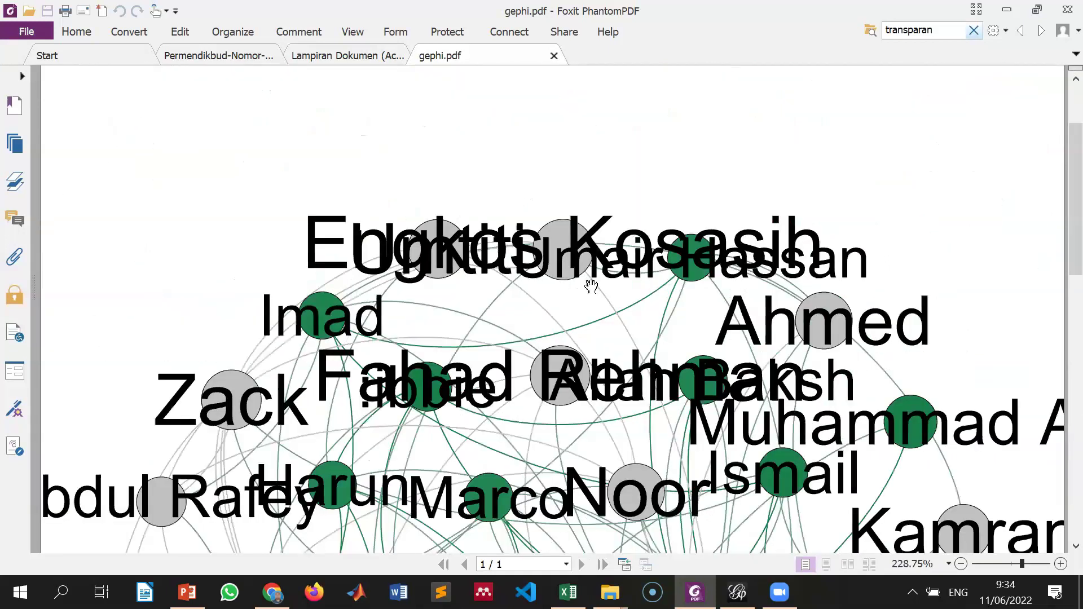
pyautogui.scroll(-9, 590, 284)
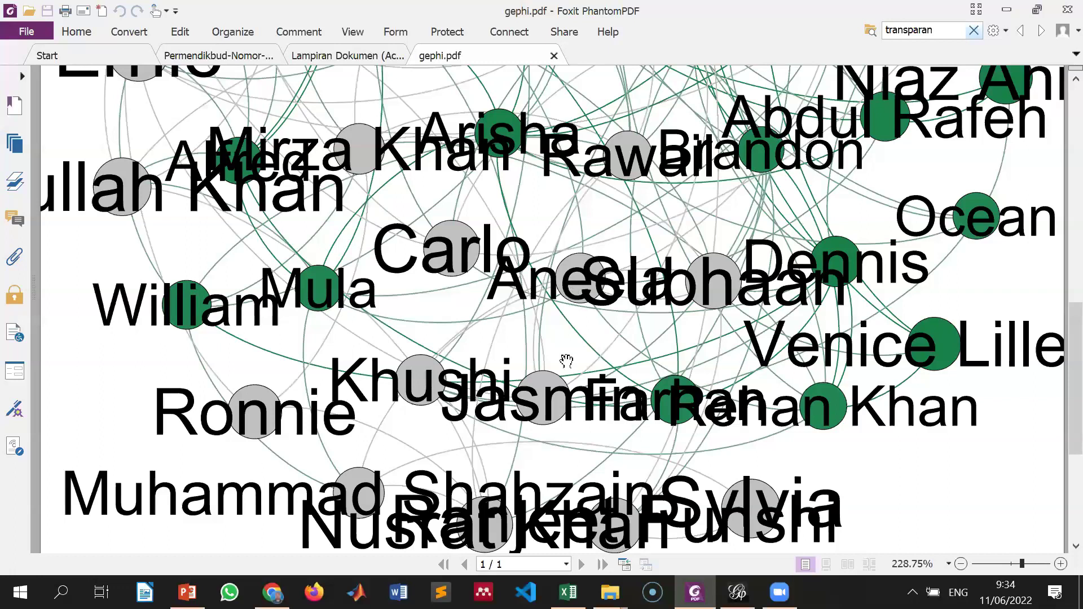
pyautogui.scroll(-4, 566, 356)
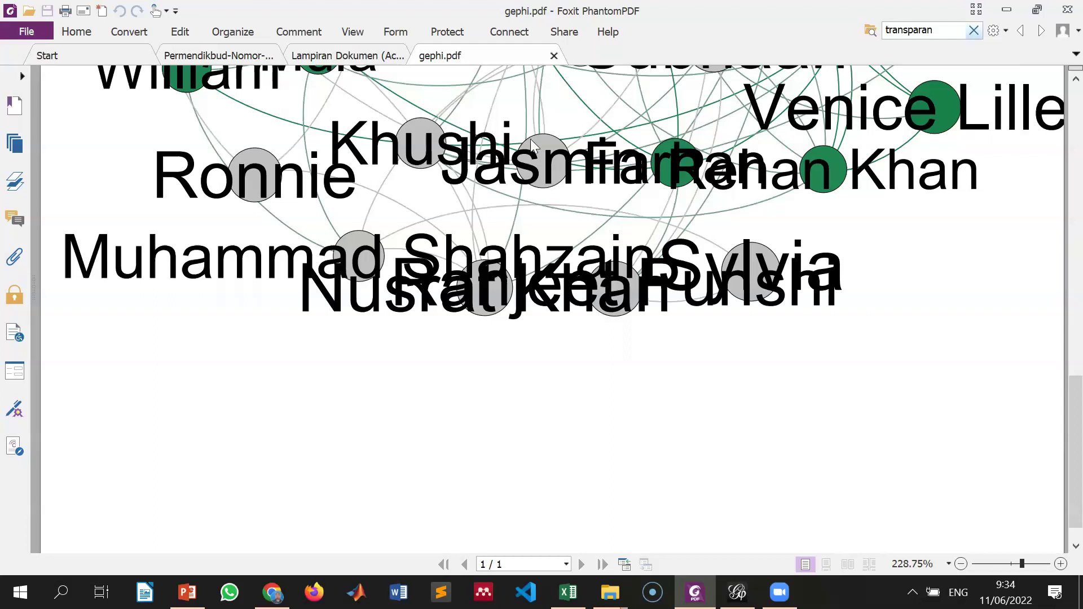
# Step: Open the exported Untitled.pdf, examine its account labels at several magnifications and close the file
pyautogui.hotkey('alt', 'Tab')
pyautogui.doubleClick(357, 110)
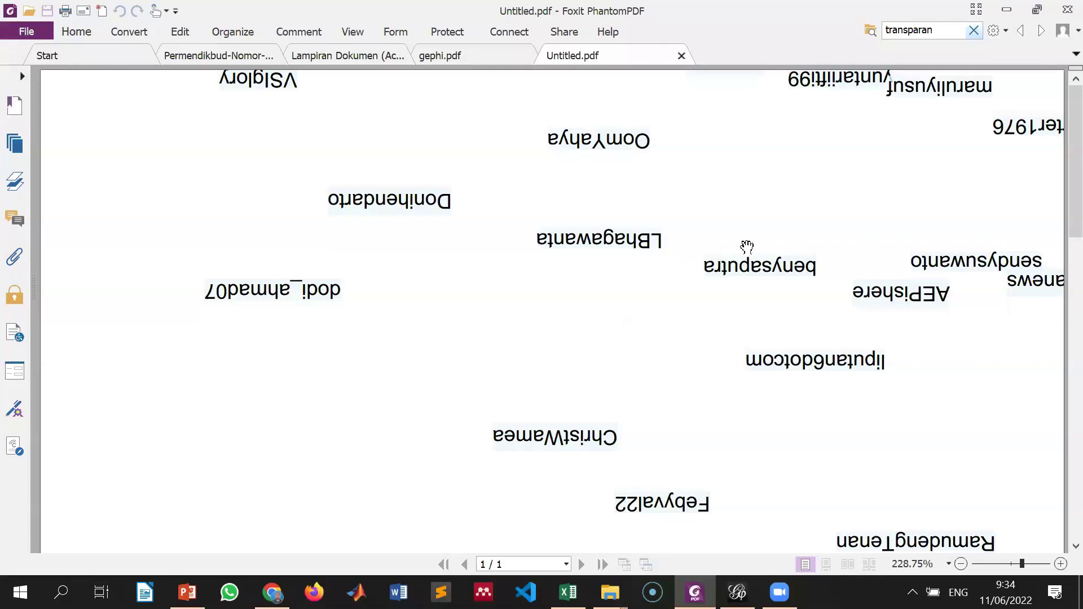
pyautogui.scroll(-5, 731, 288)
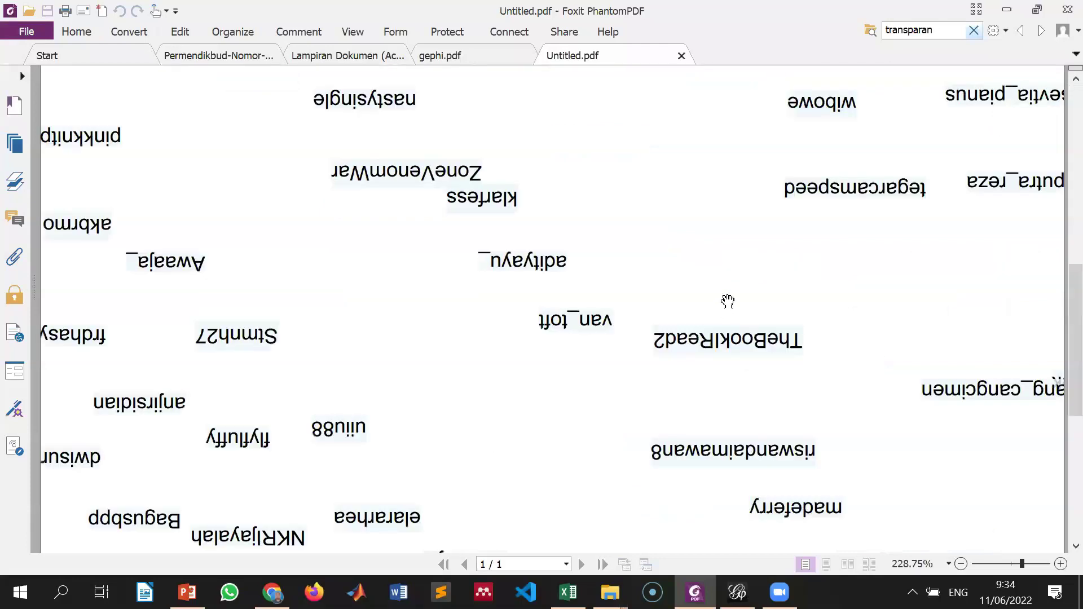
pyautogui.scroll(-3, 726, 303)
pyautogui.scroll(-5, 652, 293)
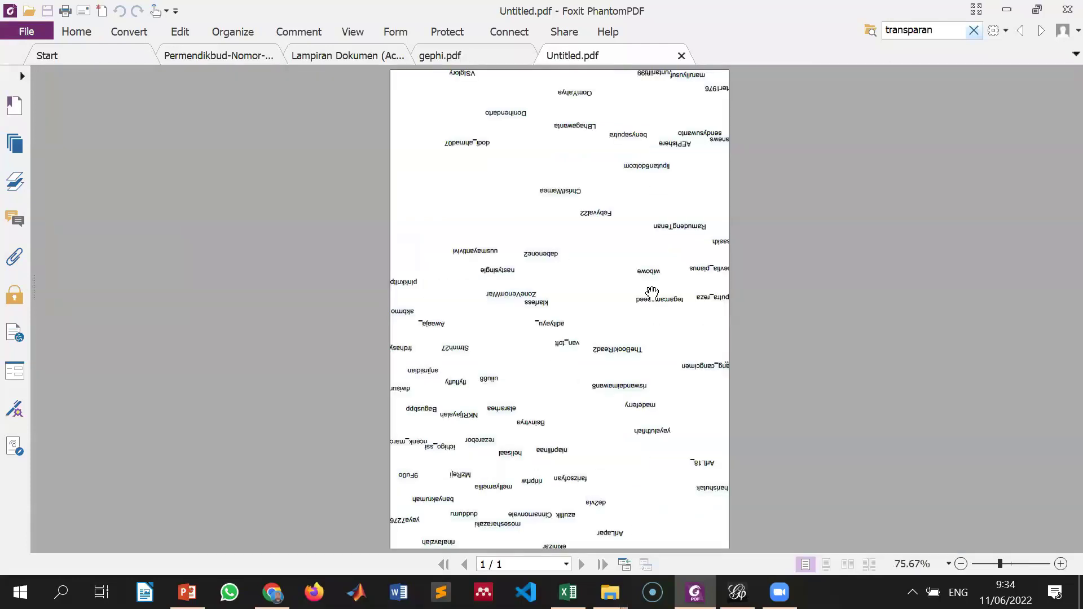
pyautogui.scroll(-1, 652, 293)
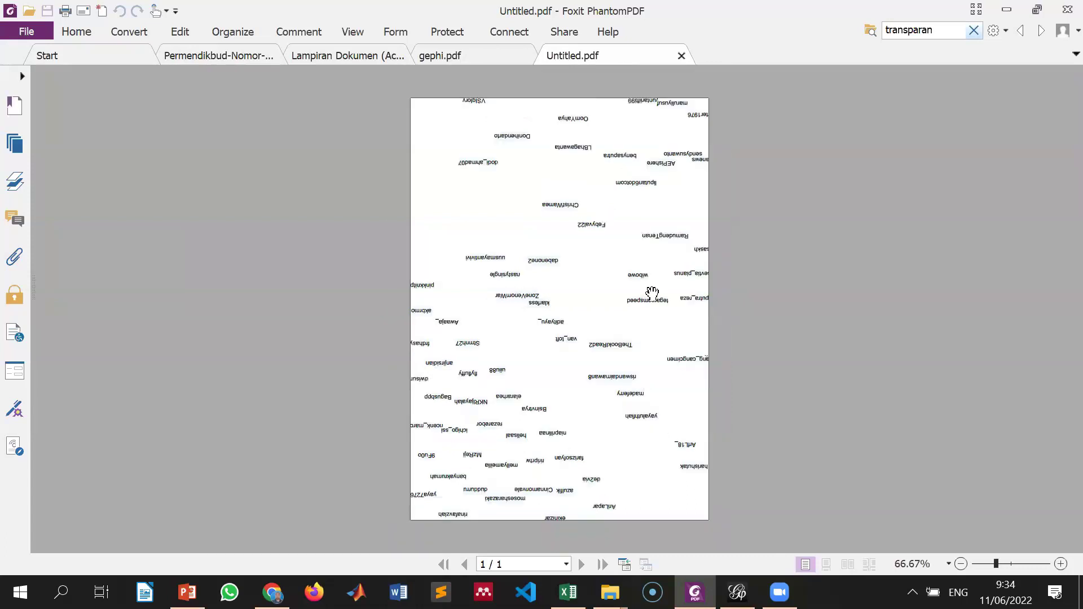
pyautogui.scroll(3, 652, 293)
pyautogui.scroll(1, 652, 293)
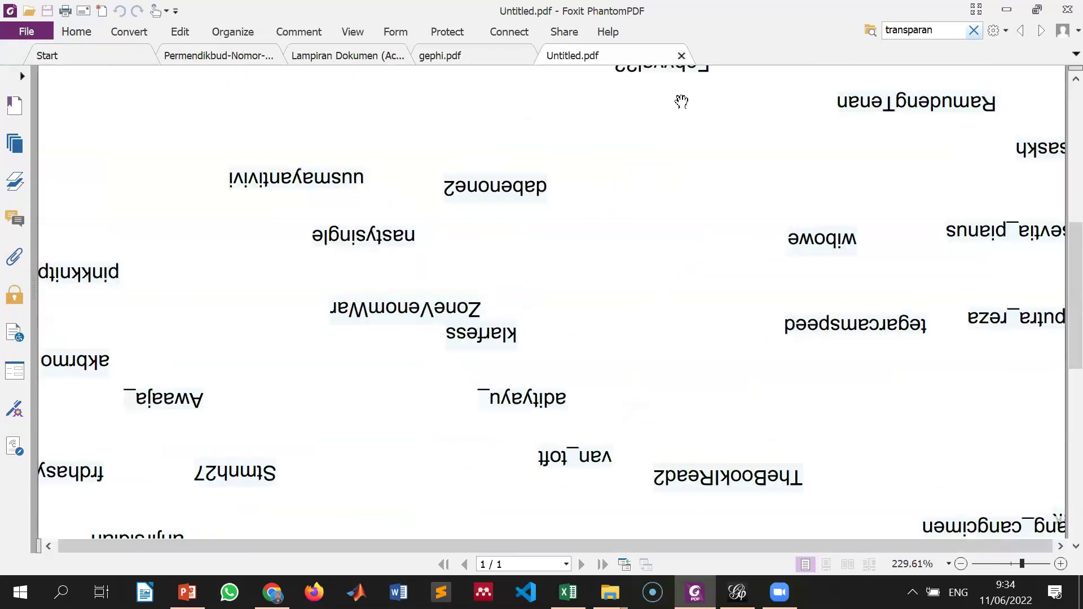
pyautogui.scroll(-4, 682, 101)
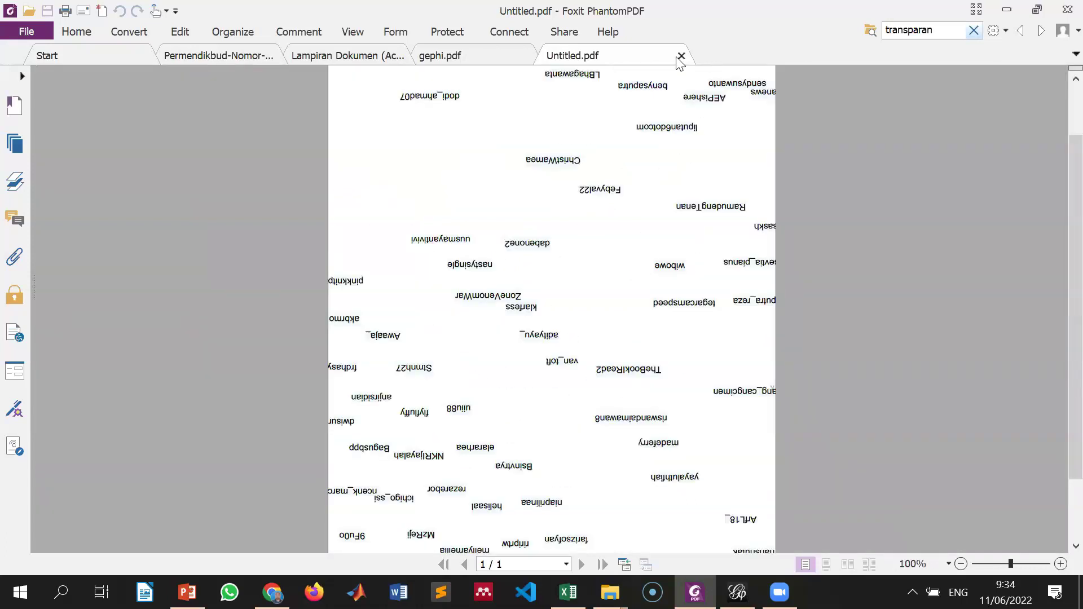
pyautogui.hotkey('ctrl', 'w')
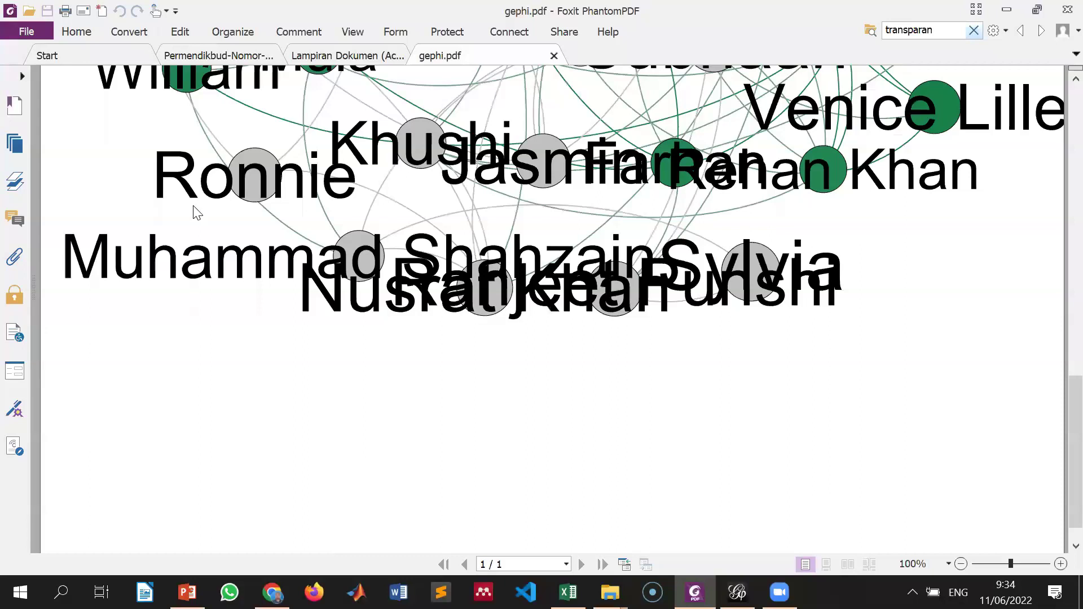
# Step: Switch back to Gephi and return to the graph overview
pyautogui.hotkey('alt', 'Tab')
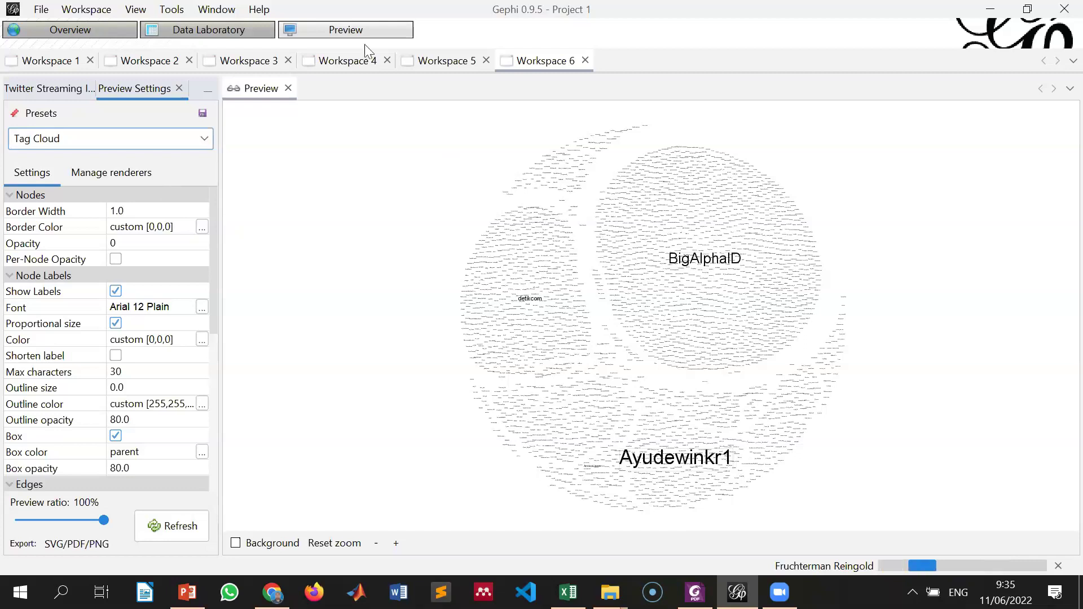
pyautogui.click(65, 35)
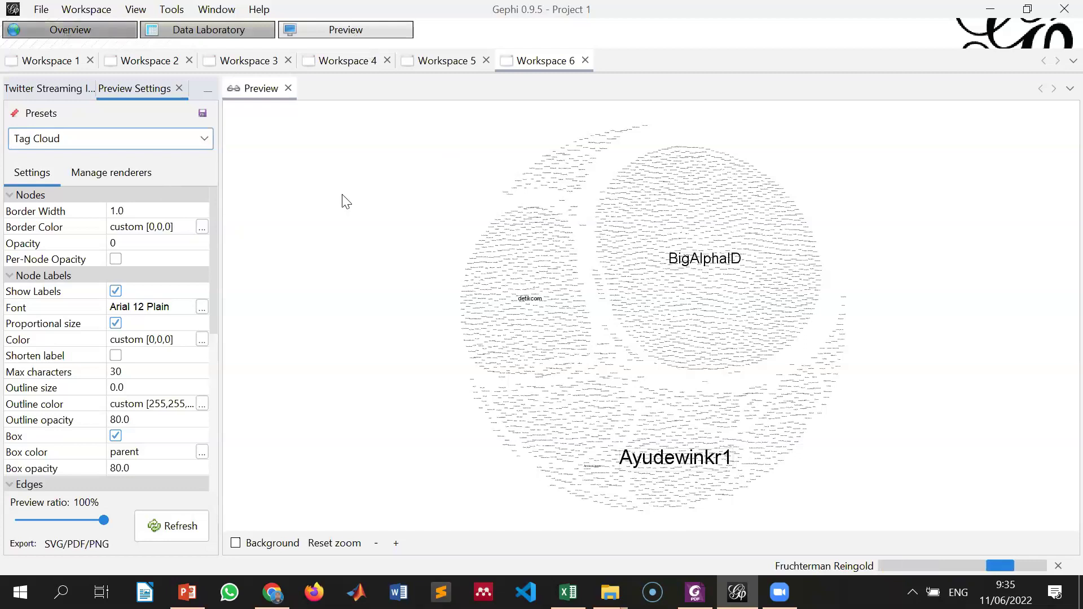
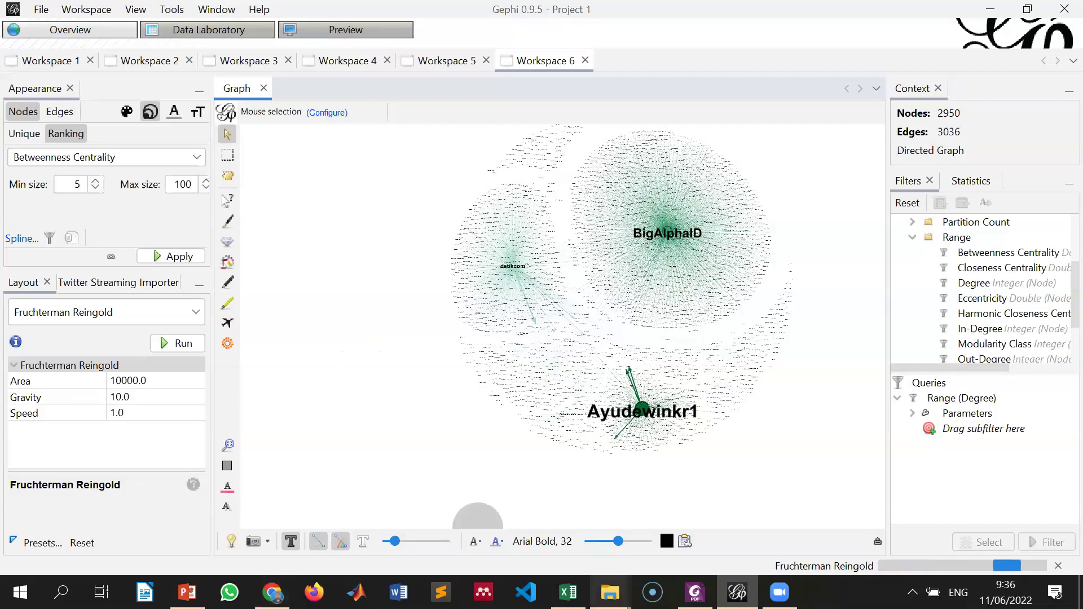
# Step: Switch to Chrome, where the GitHub page of the 004_rapid-test.csv dataset is open
pyautogui.click(610, 592)
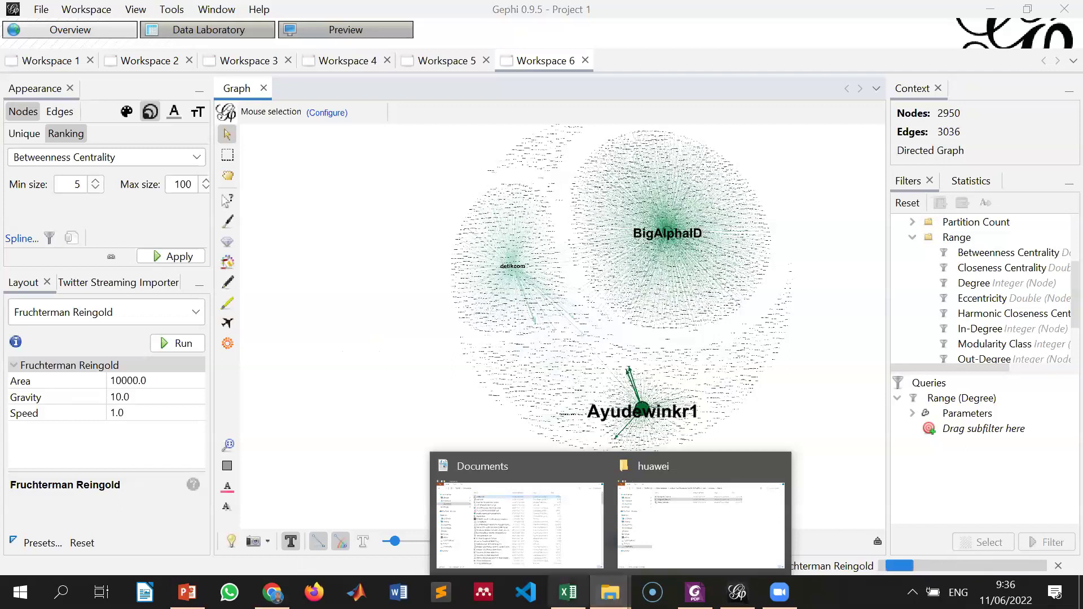
pyautogui.click(273, 592)
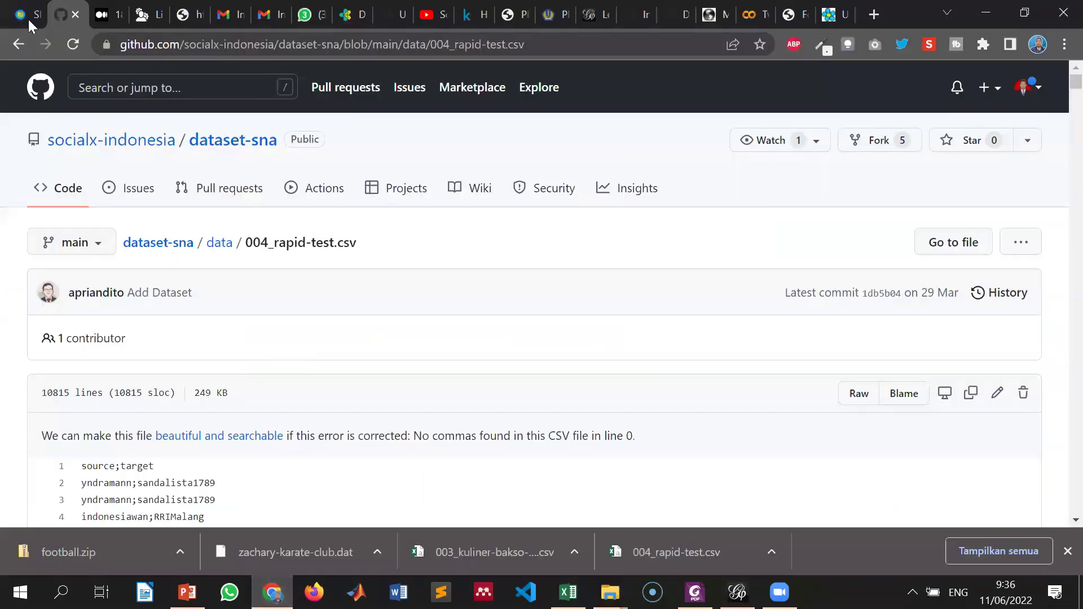
# Step: Return to the course's dataset list page and highlight the Indonesian Tweet About Terrorism (Teroris) entry
pyautogui.click(76, 16)
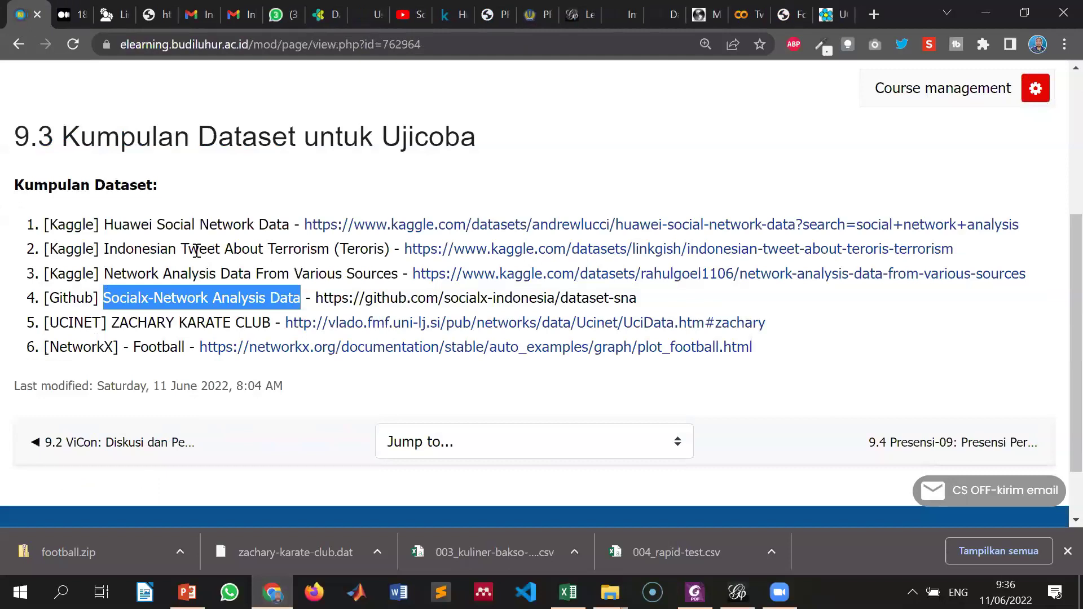
pyautogui.moveTo(199, 249); pyautogui.dragTo(356, 253)
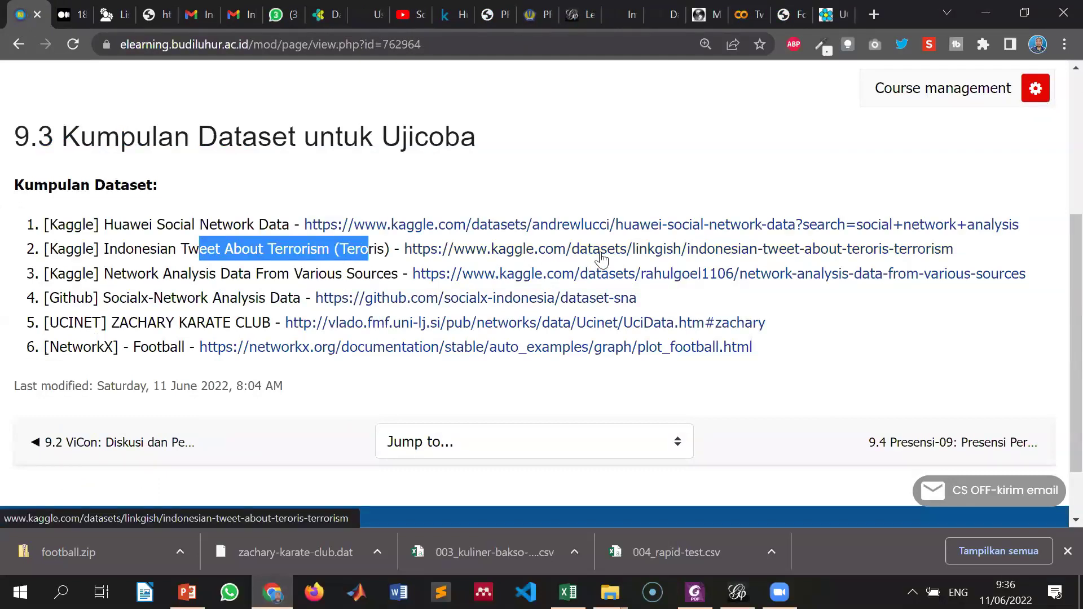
pyautogui.click(116, 245)
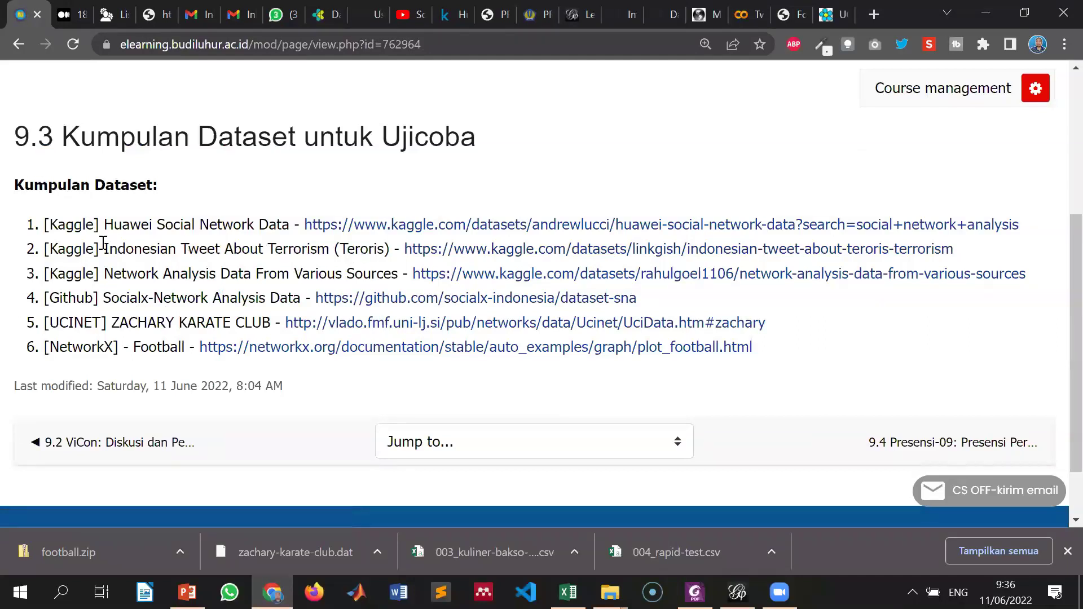
pyautogui.keyDown('shift'); pyautogui.click(393, 250); pyautogui.keyUp('shift')
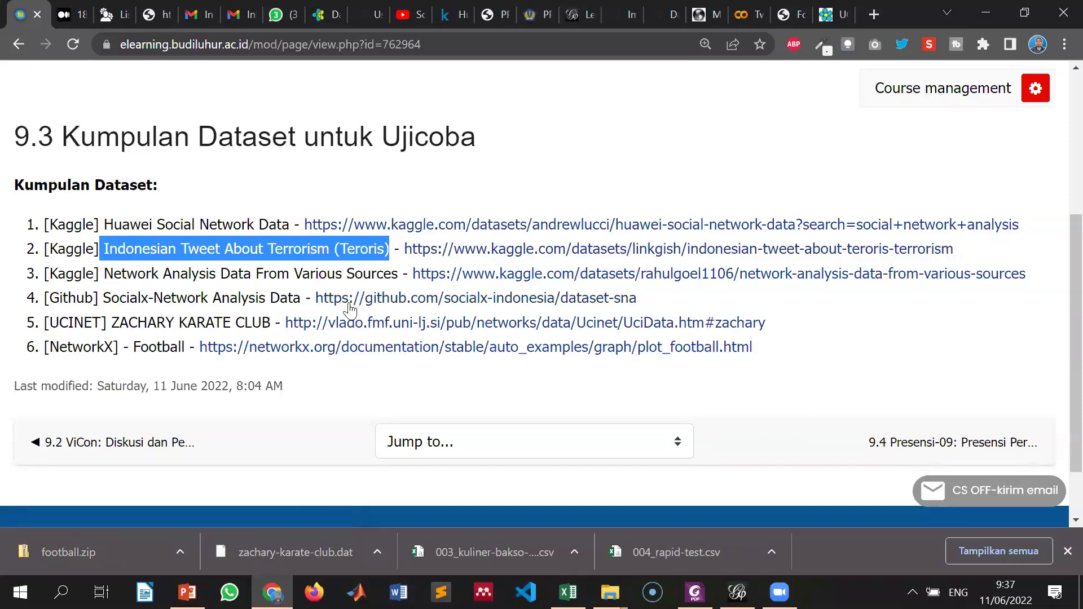
pyautogui.click(610, 592)
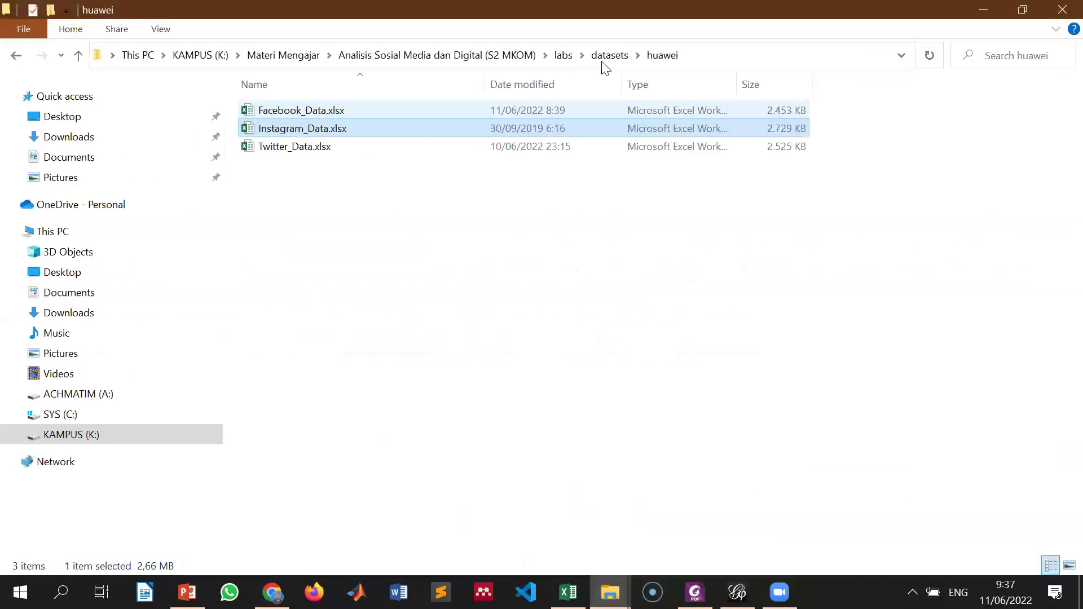
pyautogui.click(606, 57)
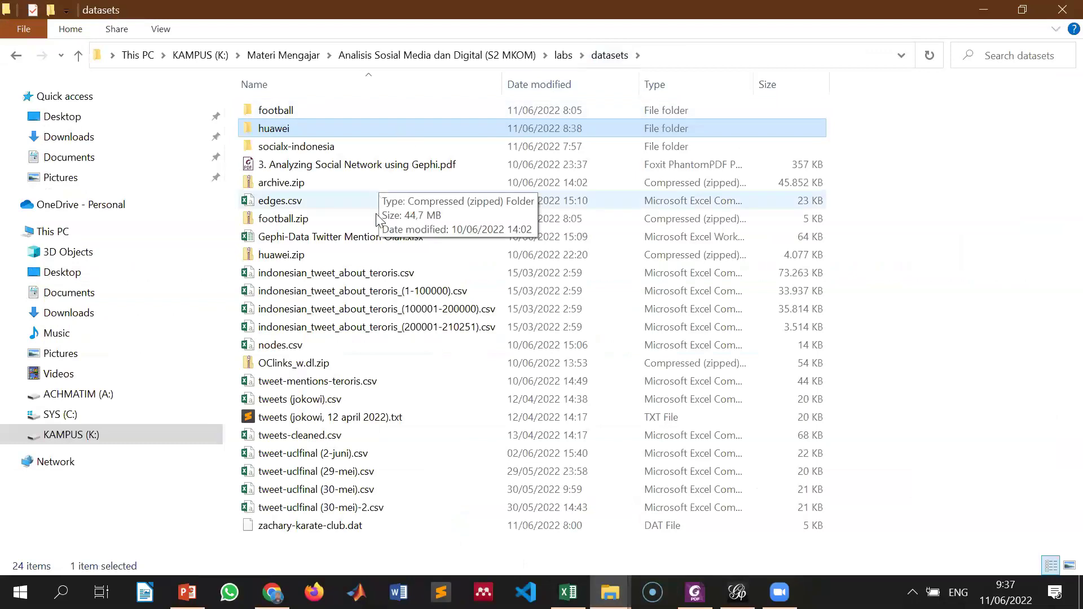
pyautogui.click(424, 275)
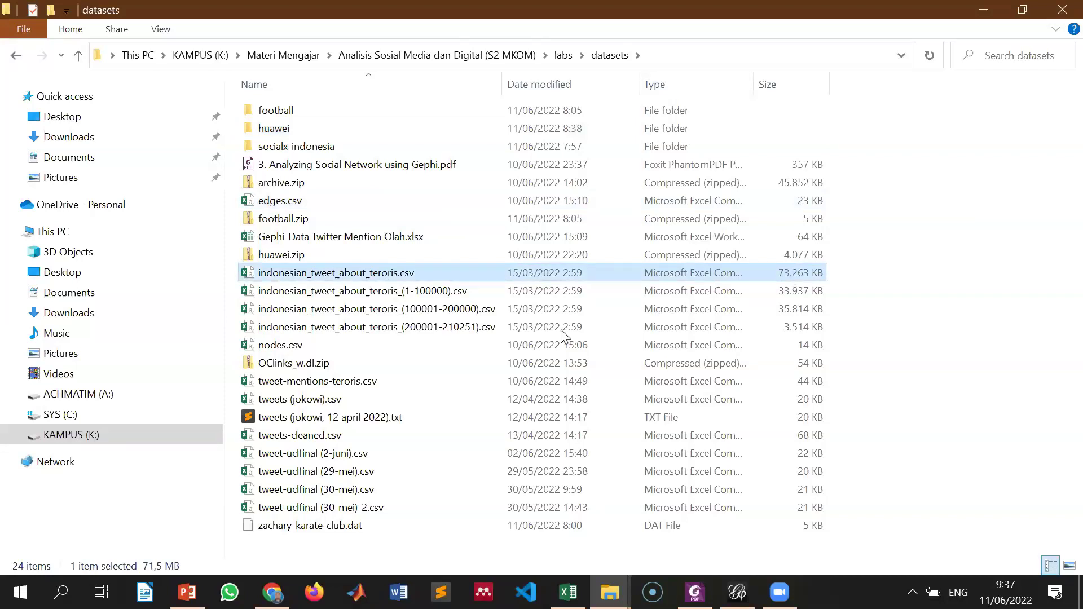
pyautogui.click(468, 332)
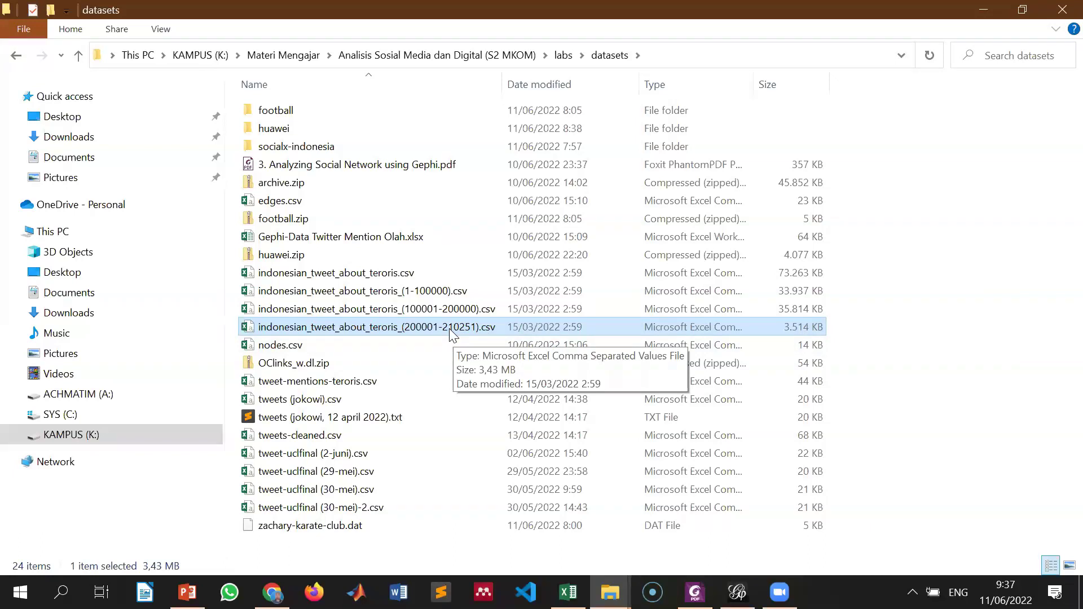
pyautogui.hotkey('alt', 'Tab')
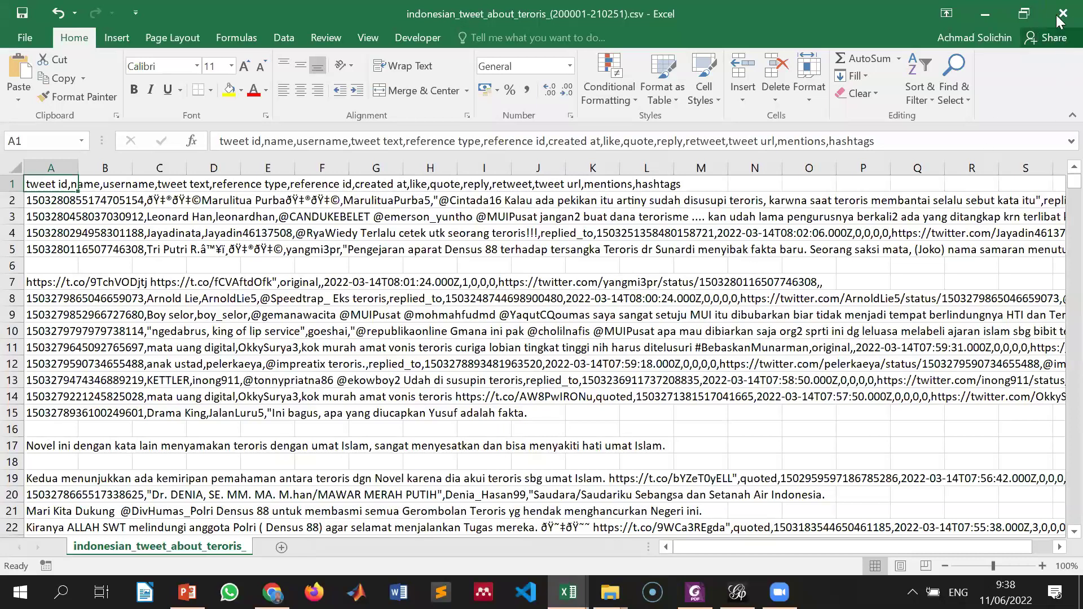
# Step: Close the tweet CSV file and switch to the TwitterSNA.ipynb Colab notebook in Chrome
pyautogui.hotkey('alt', 'Tab')
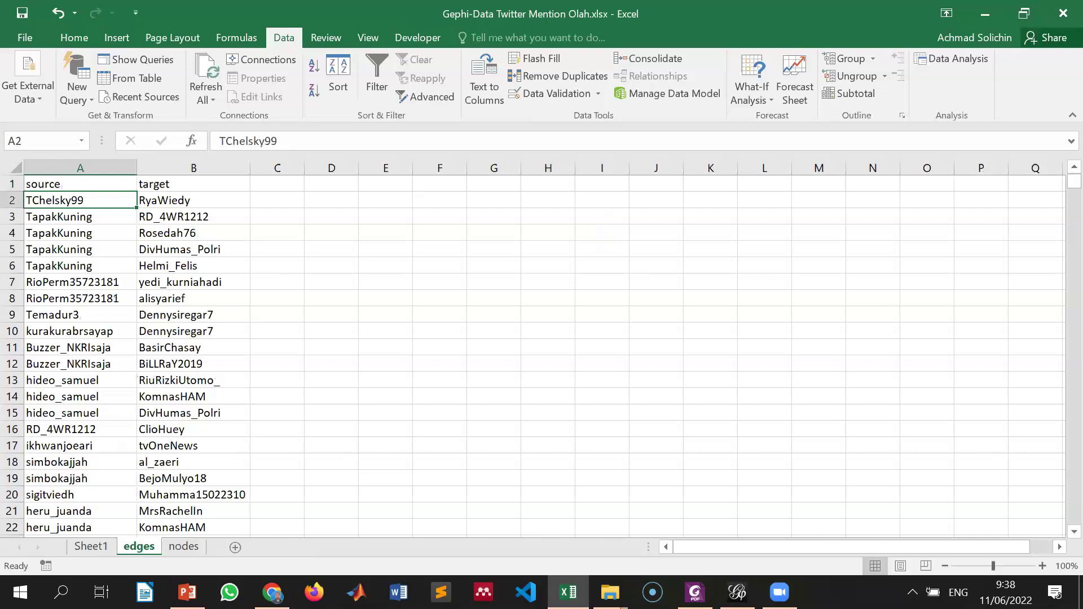
pyautogui.hotkey('alt', 'Tab')
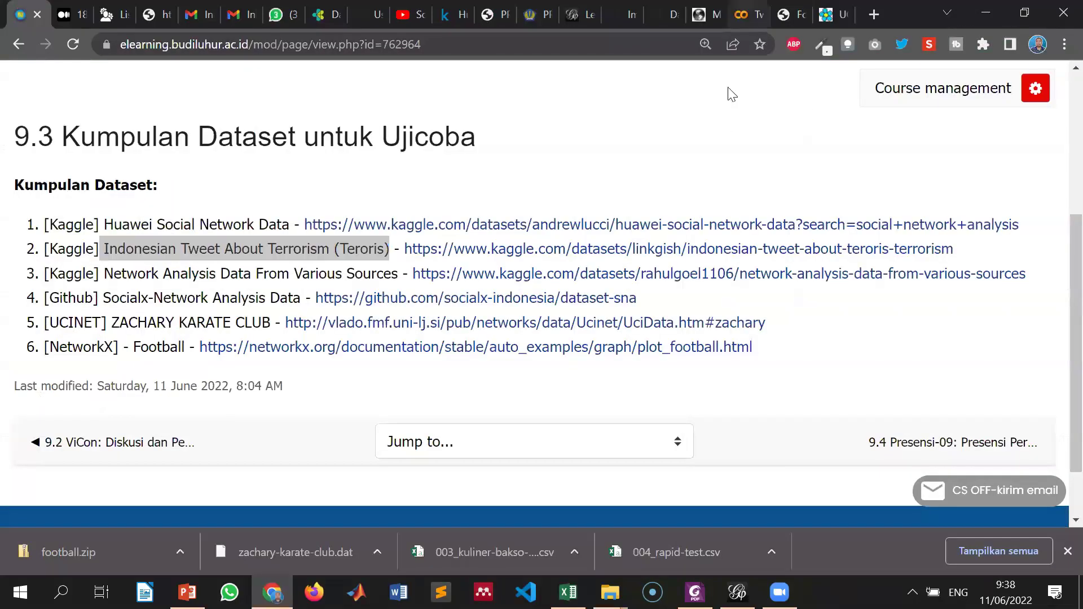
pyautogui.click(747, 14)
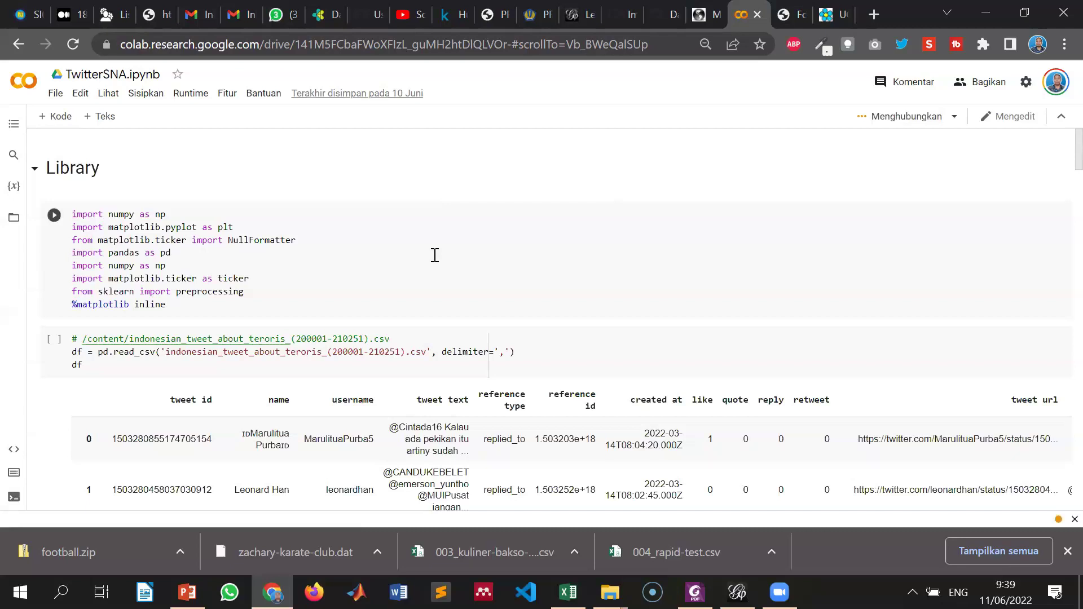
# Step: Examine the library imports, the read_csv cell and the loaded tweet table in the notebook
pyautogui.scroll(-1, 434, 255)
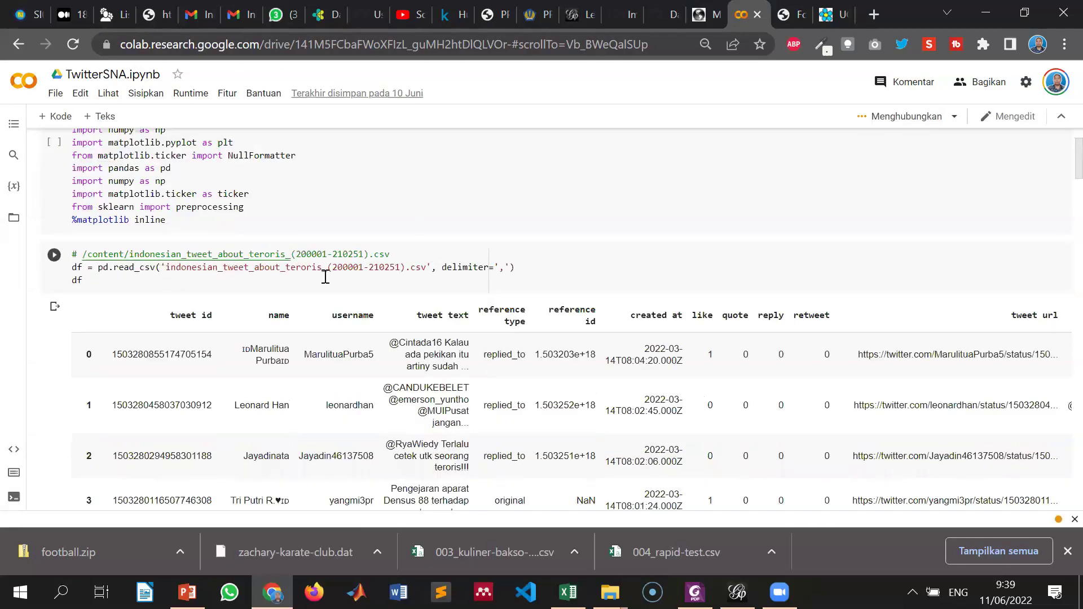
pyautogui.scroll(-1, 167, 259)
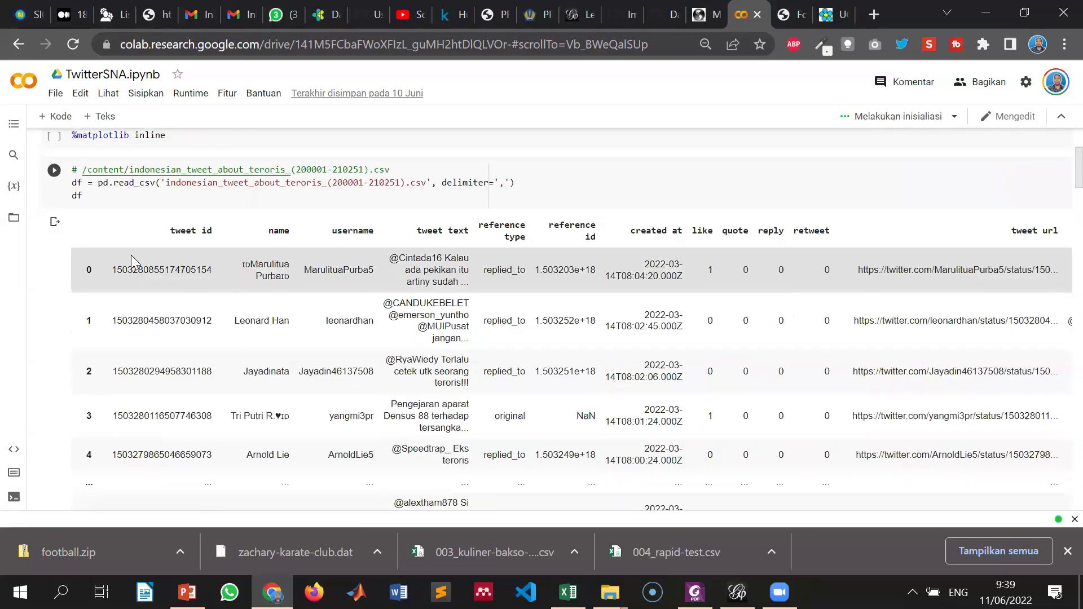
pyautogui.scroll(-3, 131, 254)
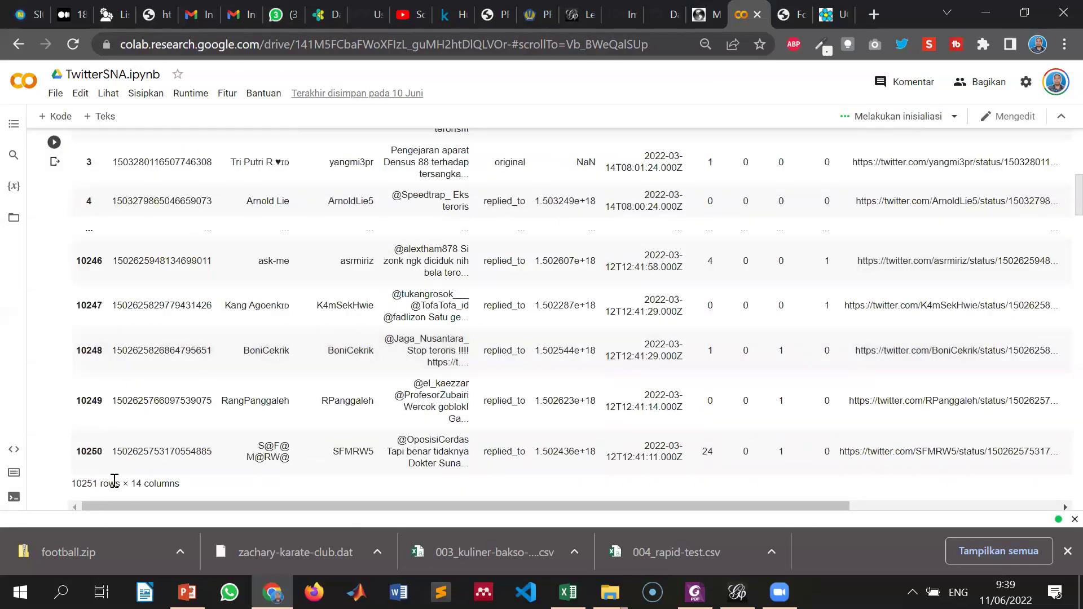
pyautogui.scroll(1, 464, 372)
pyautogui.scroll(2, 324, 248)
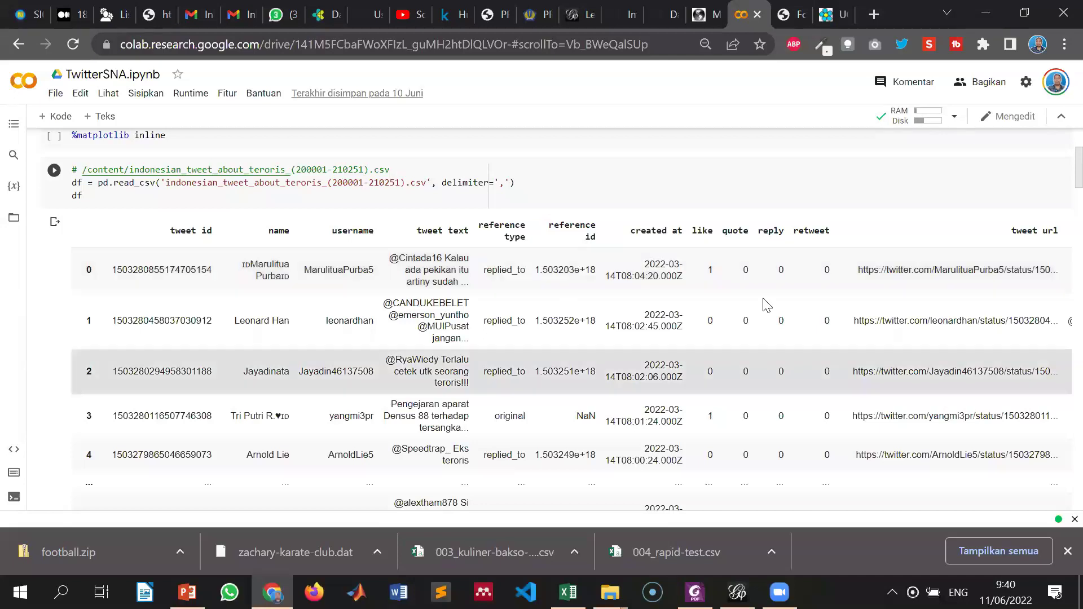
# Step: Examine the df_sna cell that keeps only tweets with a retweet value of 1, and its output table
pyautogui.scroll(-9, 771, 341)
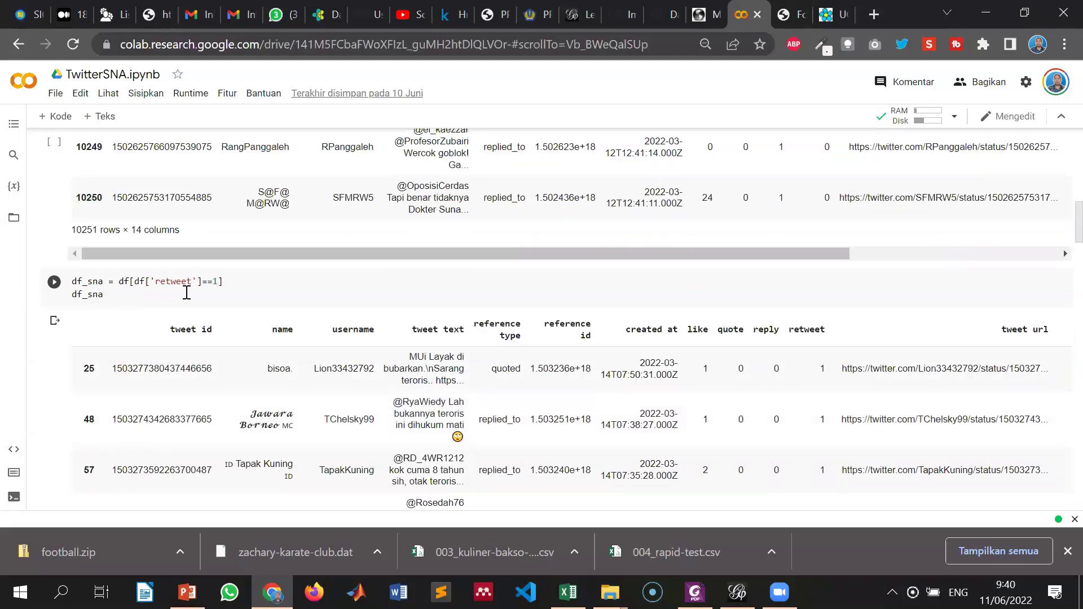
pyautogui.hotkey('ctrl', '+')
pyautogui.hotkey('ctrl', '+')
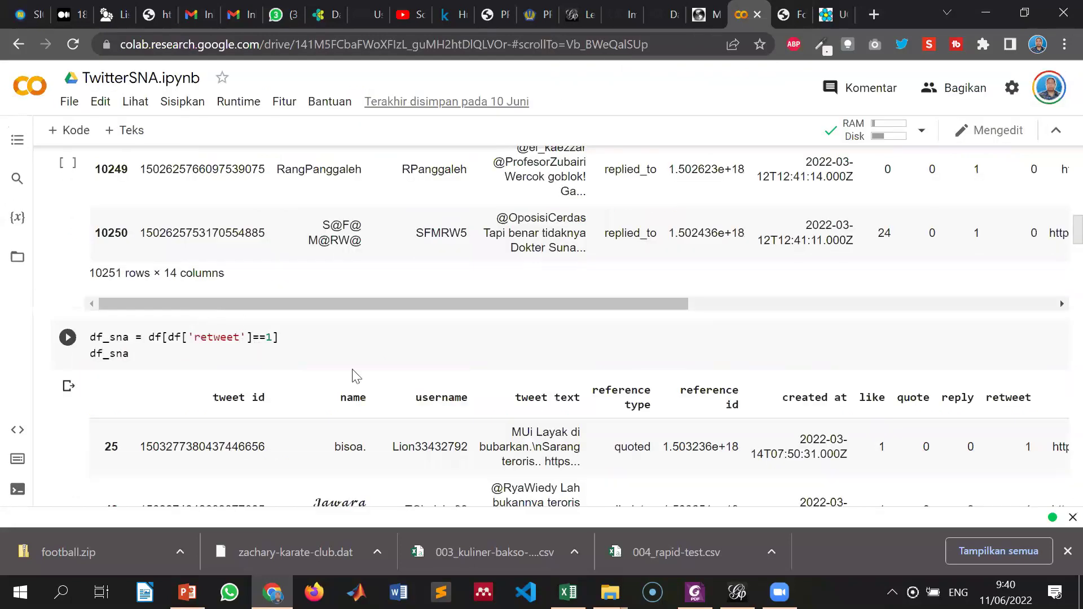
pyautogui.scroll(-1, 327, 316)
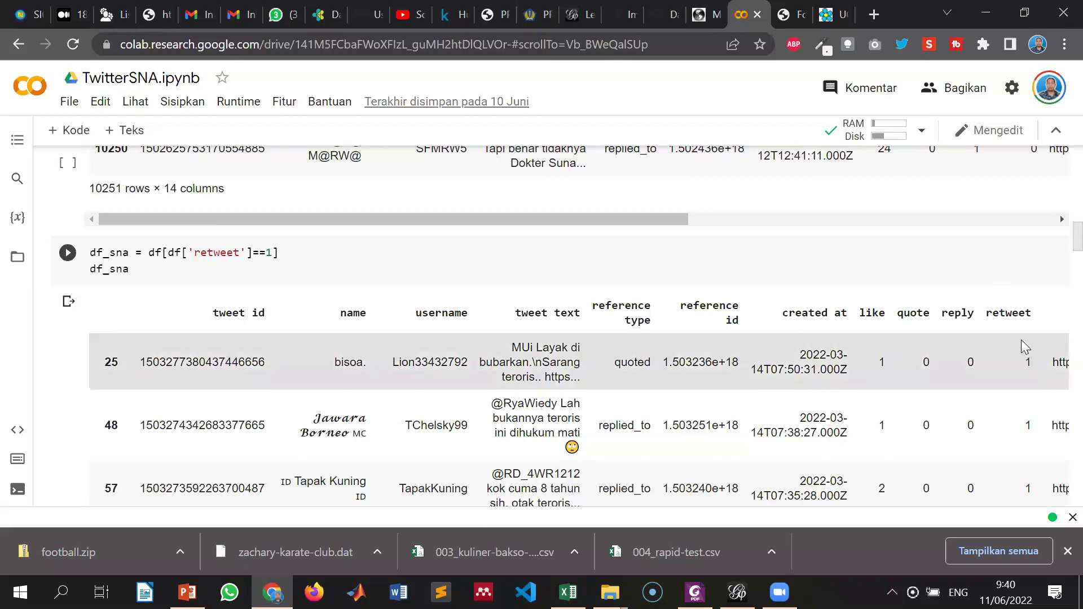
pyautogui.scroll(-6, 761, 318)
pyautogui.scroll(-6, 758, 319)
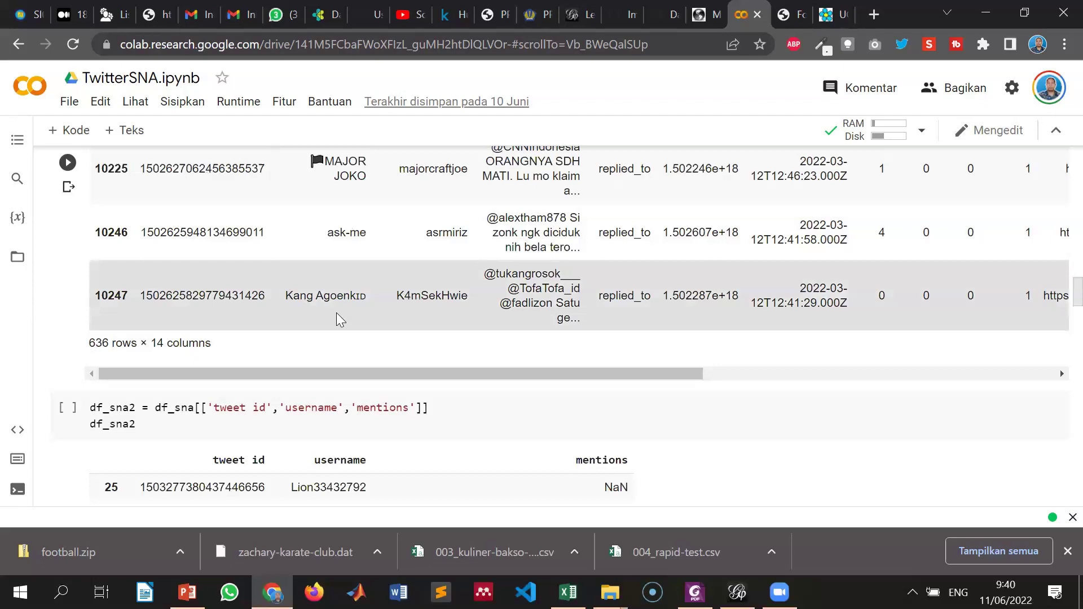
# Step: Review the cells that select tweet id, username and mentions and drop empty rows, highlighting a row with several mentions
pyautogui.scroll(-2, 337, 314)
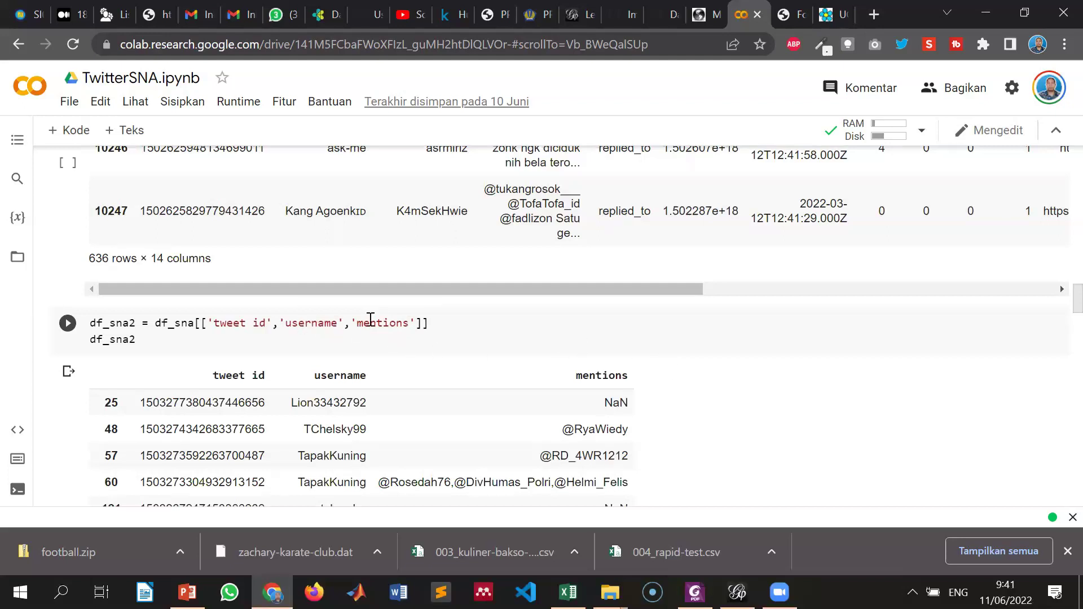
pyautogui.scroll(-3, 396, 315)
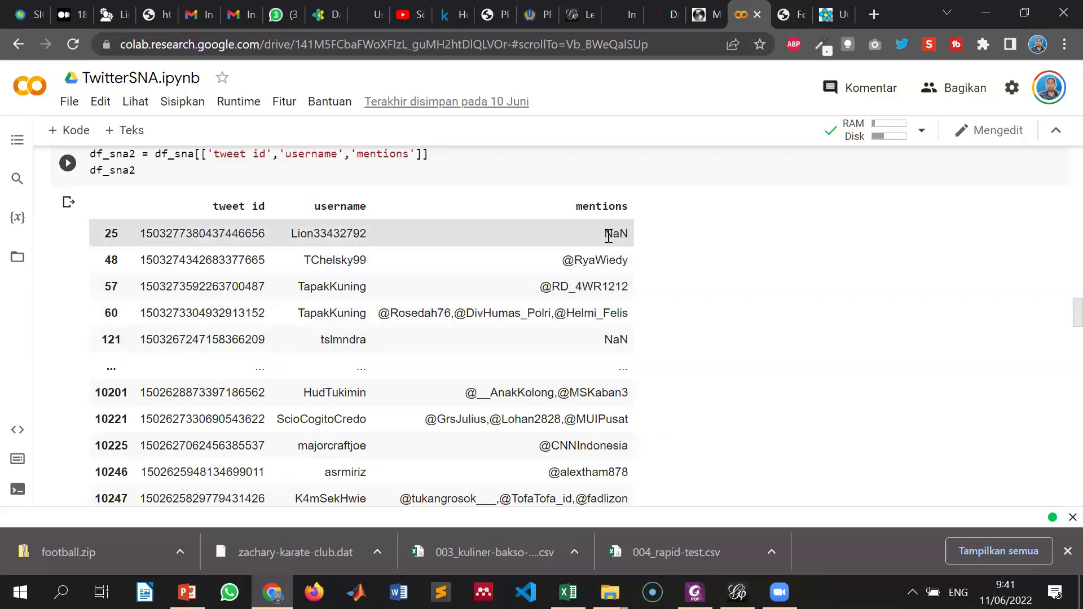
pyautogui.scroll(-5, 754, 310)
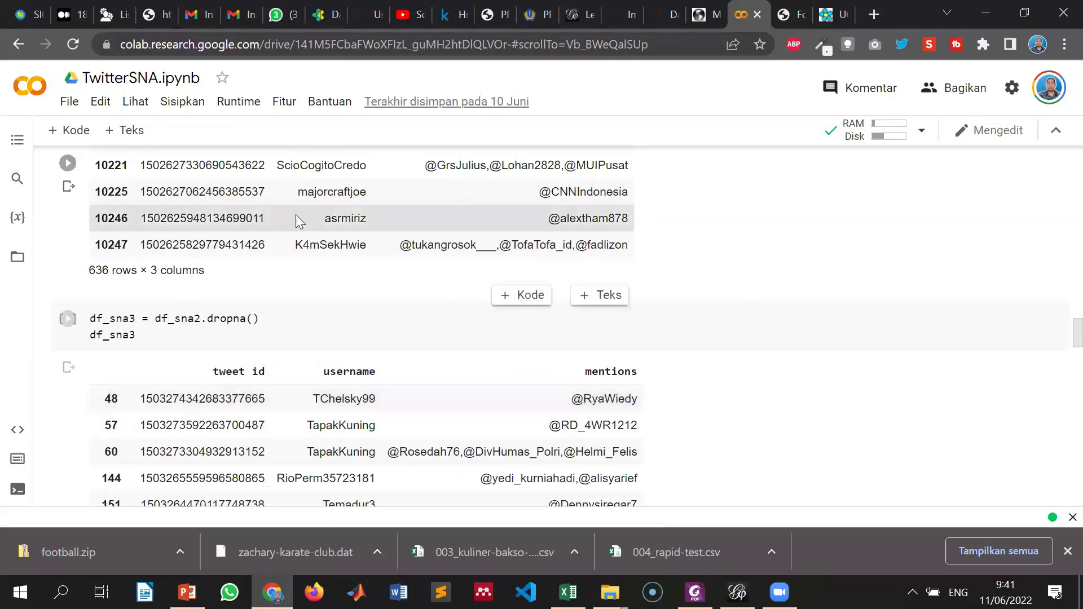
pyautogui.scroll(-4, 513, 372)
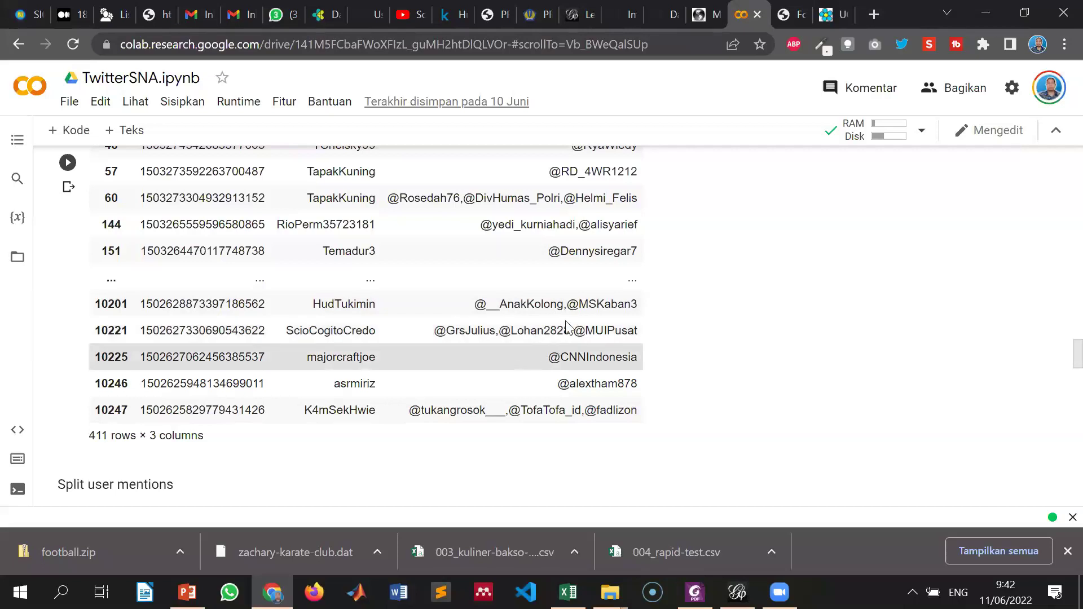
pyautogui.moveTo(433, 334); pyautogui.dragTo(641, 329)
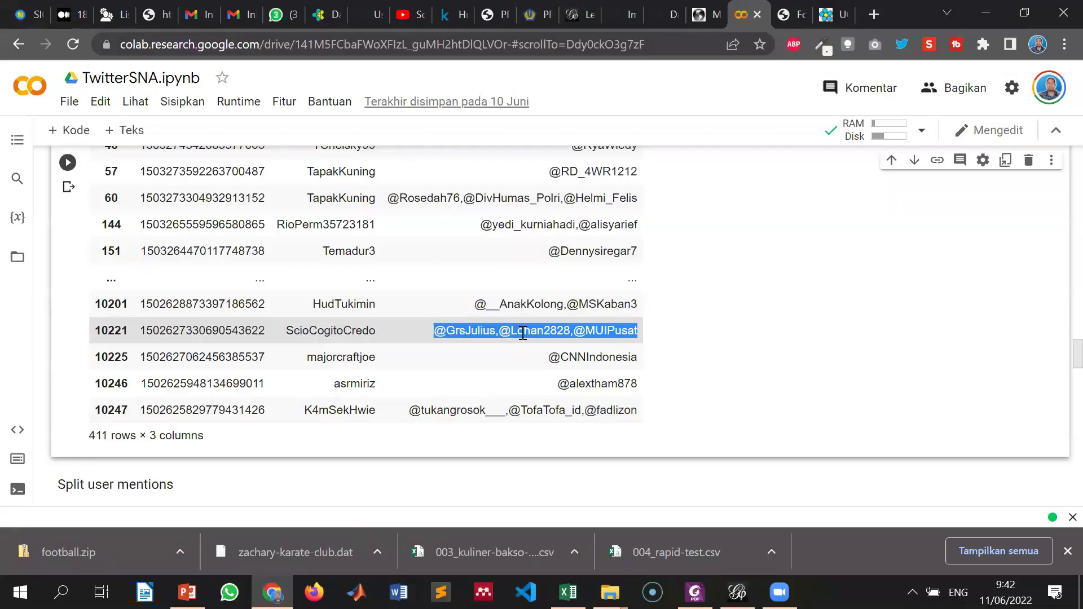
# Step: Examine the Split user mentions cells through to the joined df_sna4 table with one mention per row
pyautogui.scroll(-4, 635, 354)
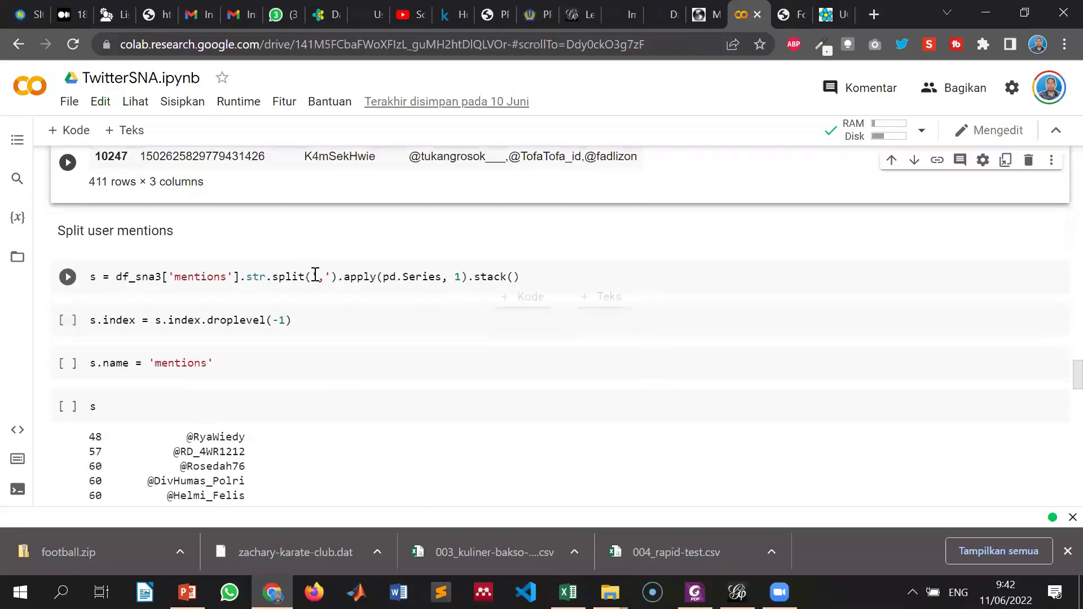
pyautogui.scroll(-3, 299, 282)
pyautogui.scroll(-2, 340, 349)
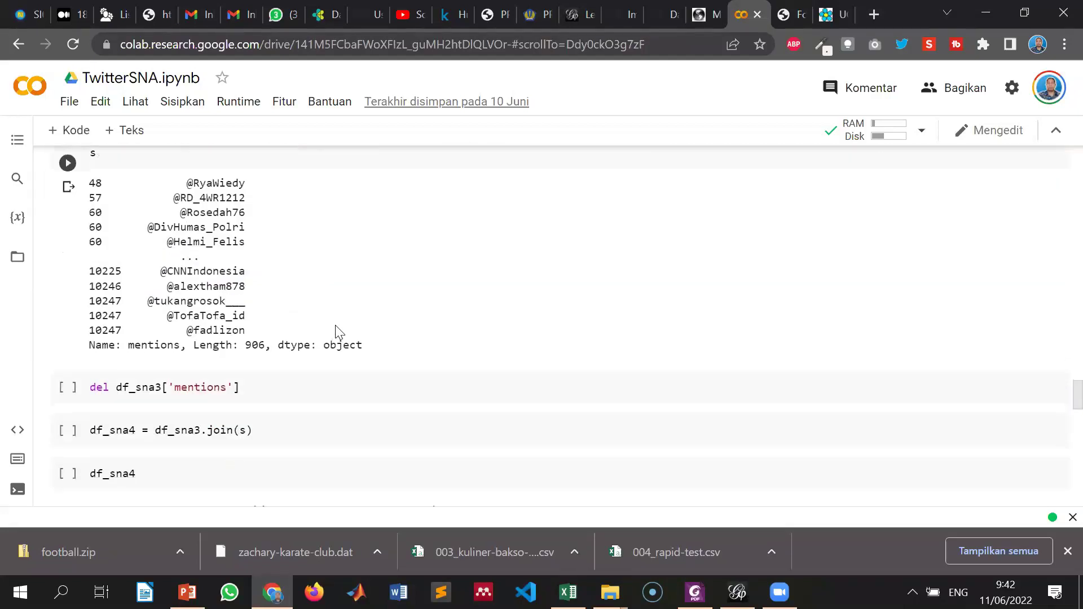
pyautogui.scroll(-1, 326, 304)
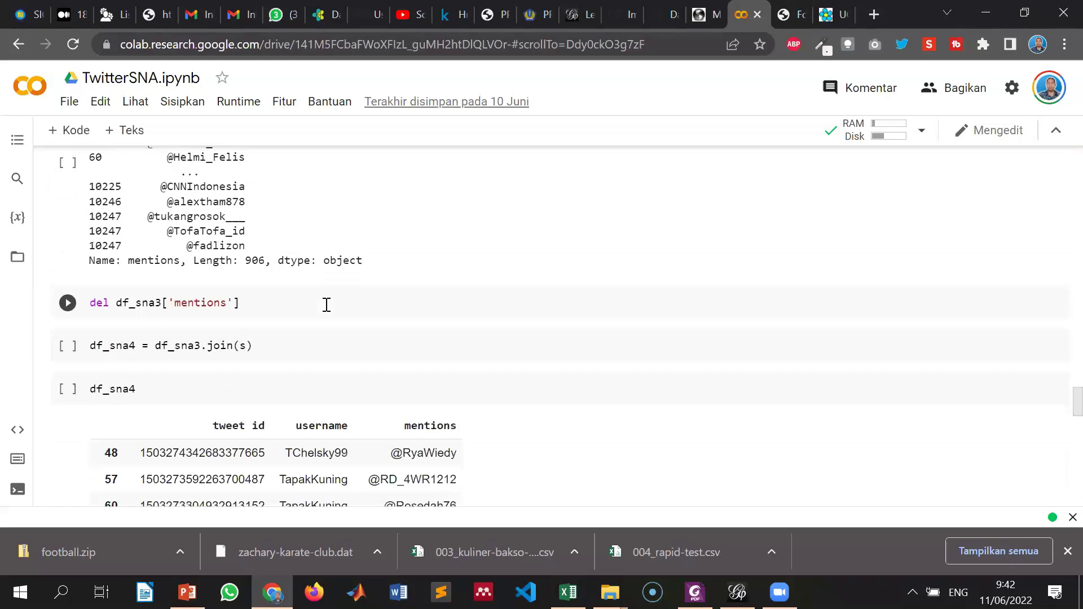
pyautogui.scroll(-3, 264, 300)
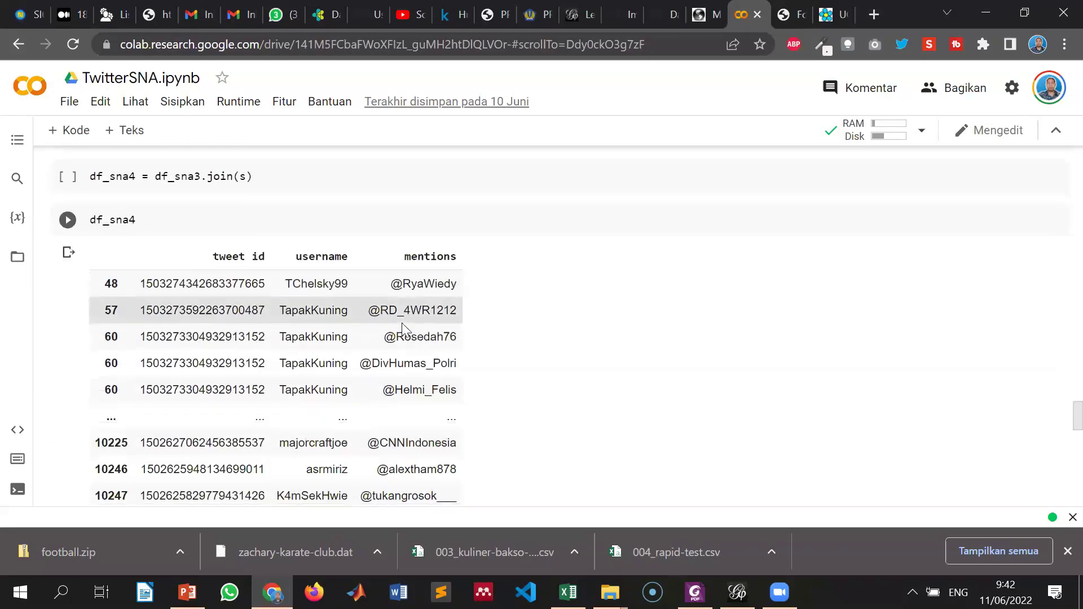
pyautogui.scroll(-3, 338, 316)
pyautogui.scroll(2, 236, 411)
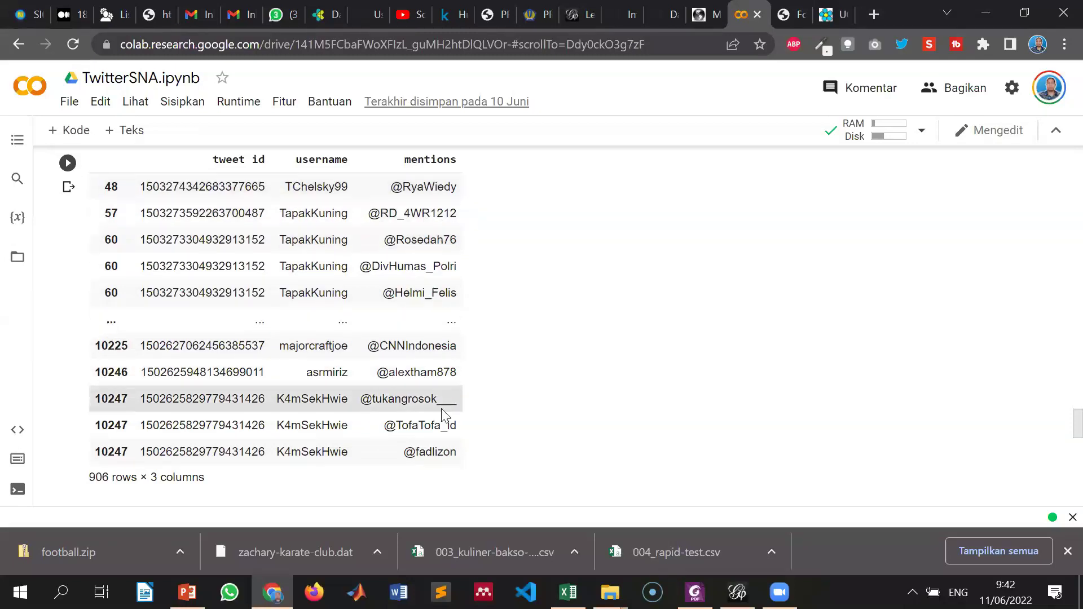
# Step: Review the cells that strip the @ sign from the mentions and export df_sna4 to tweet-mentions-teroris.csv
pyautogui.scroll(-3, 443, 408)
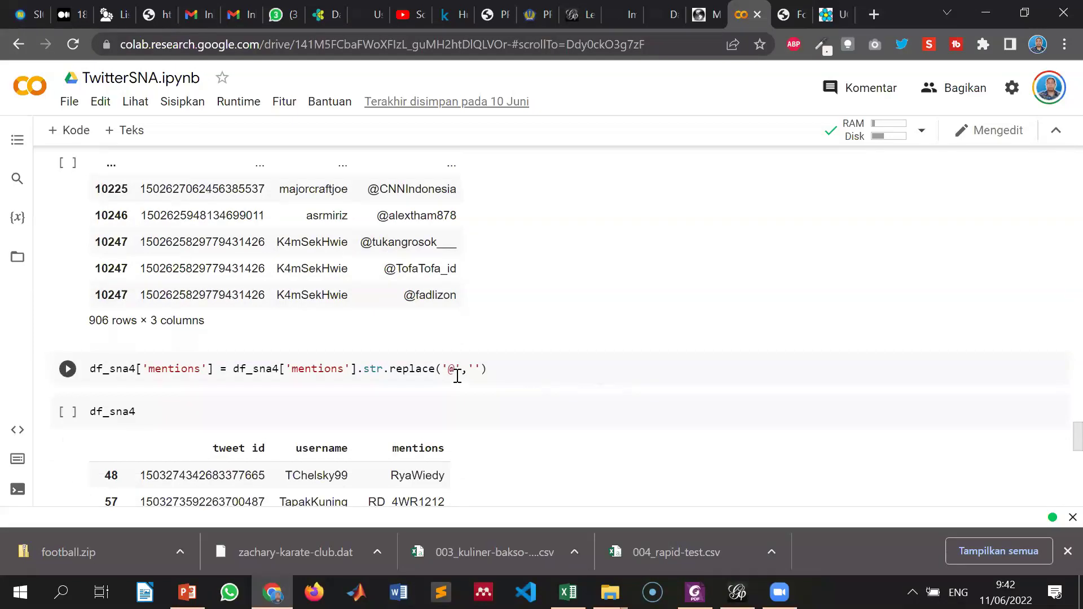
pyautogui.scroll(2, 455, 375)
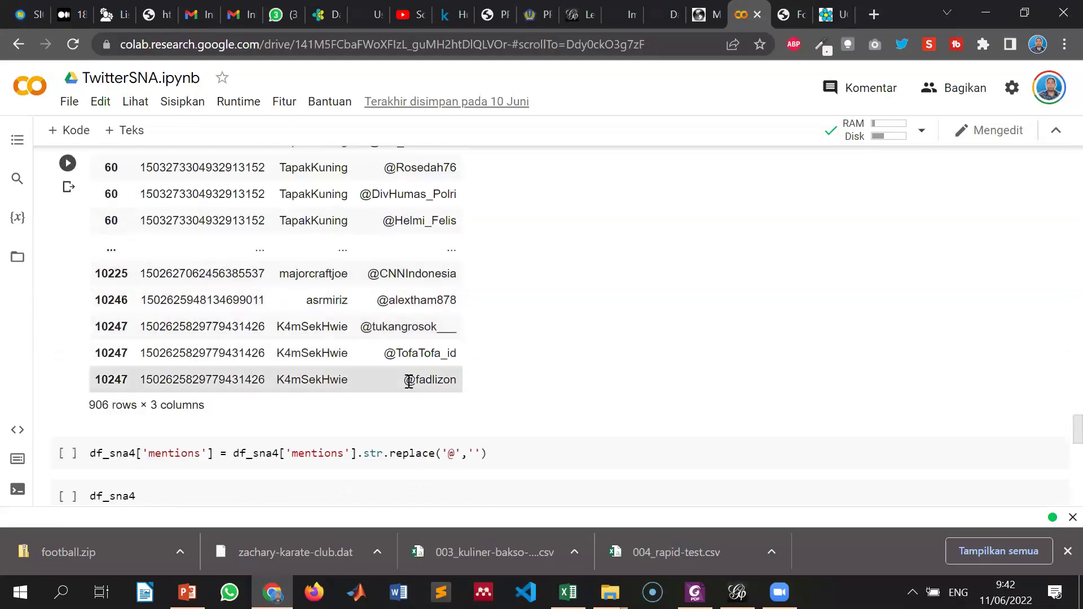
pyautogui.scroll(-5, 409, 380)
pyautogui.scroll(-6, 407, 381)
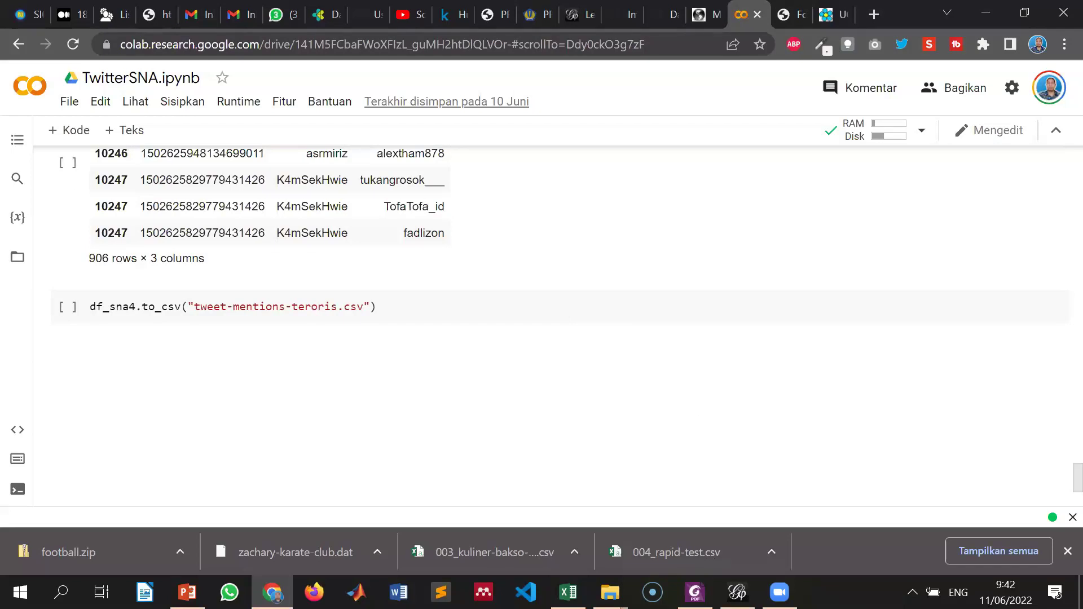
# Step: Switch to Gephi and show the graph in Workspace 2
pyautogui.click(737, 592)
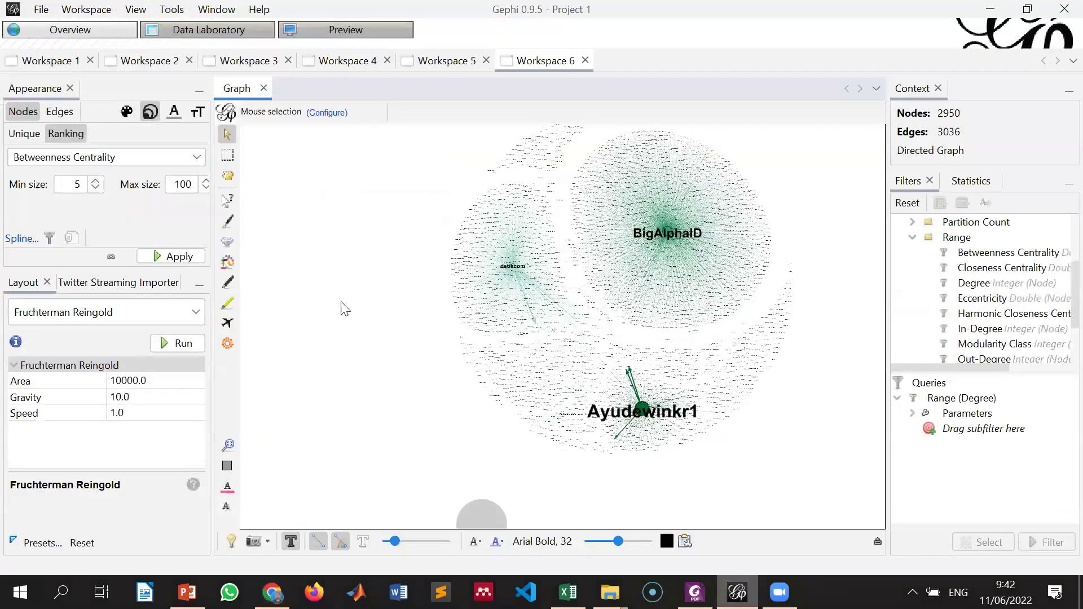
pyautogui.click(149, 61)
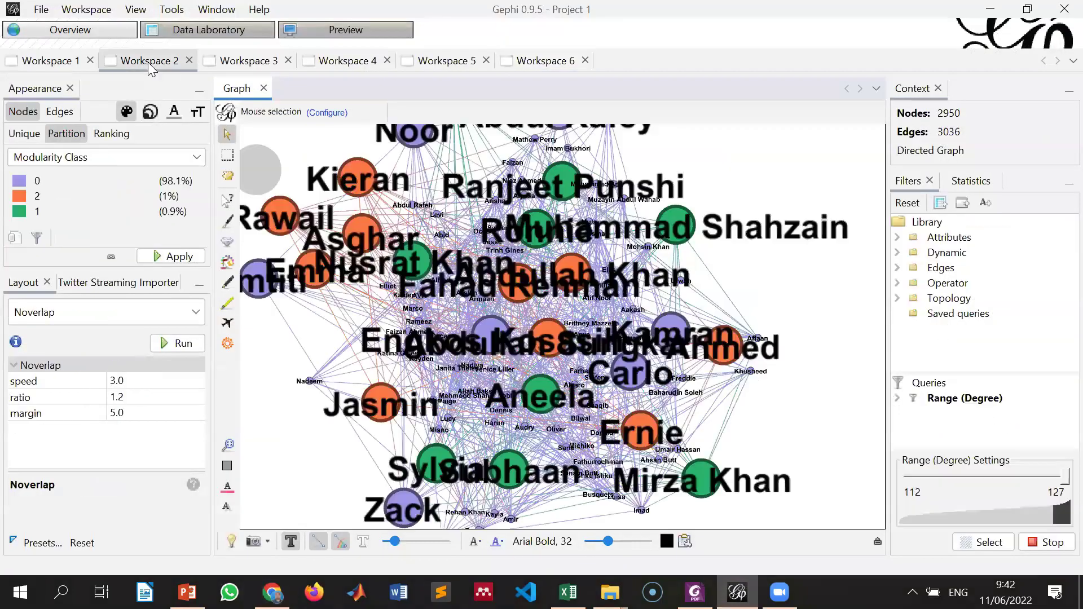
# Step: Show Workspace 1 and compare its nodes table with its edges table in the Data Laboratory
pyautogui.click(48, 62)
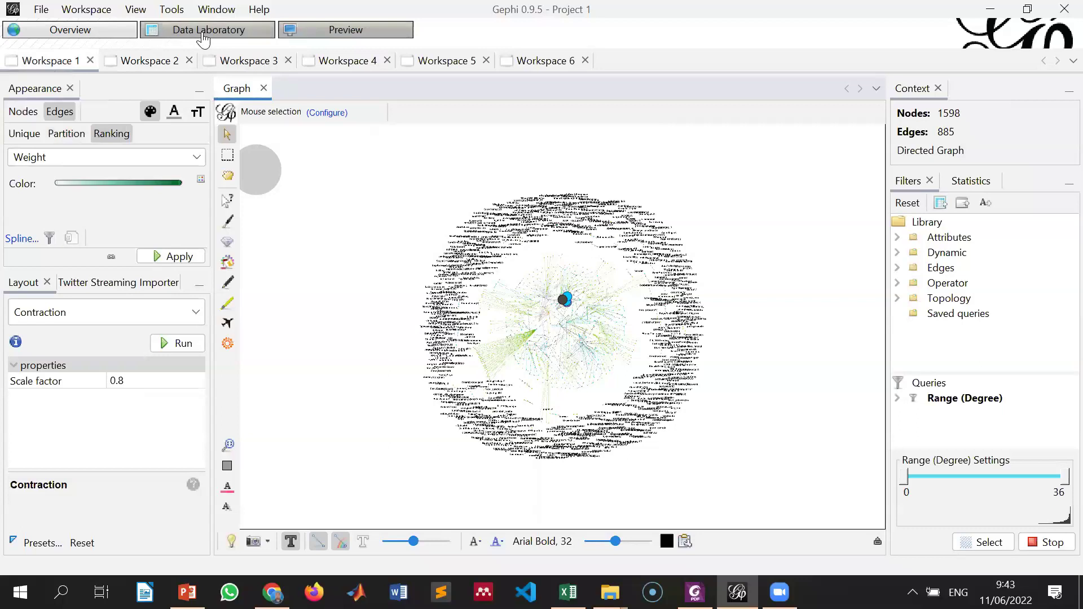
pyautogui.hotkey('alt', 'Tab')
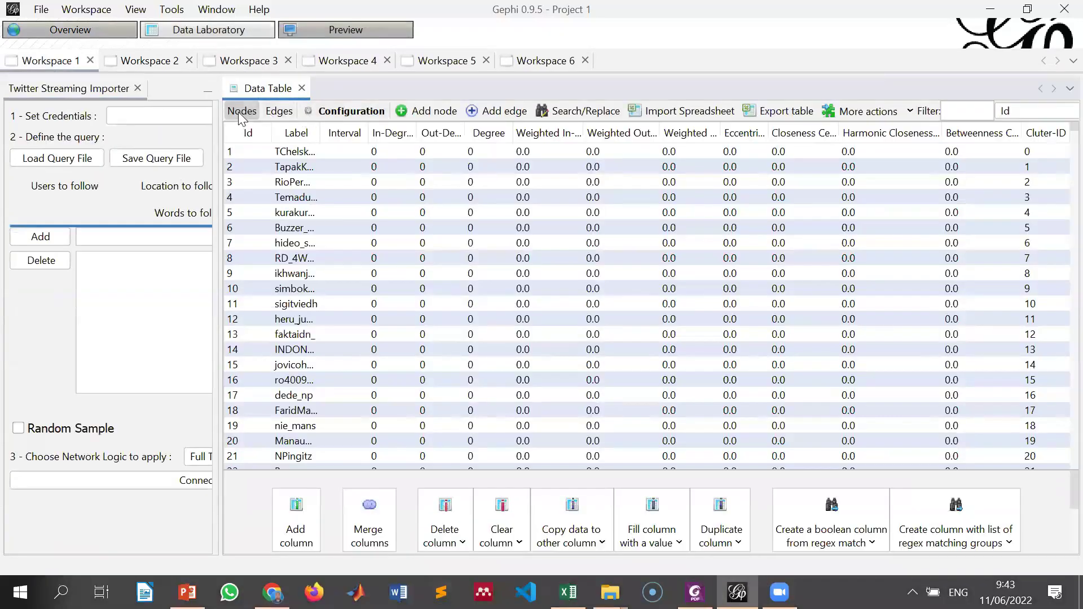
pyautogui.click(272, 112)
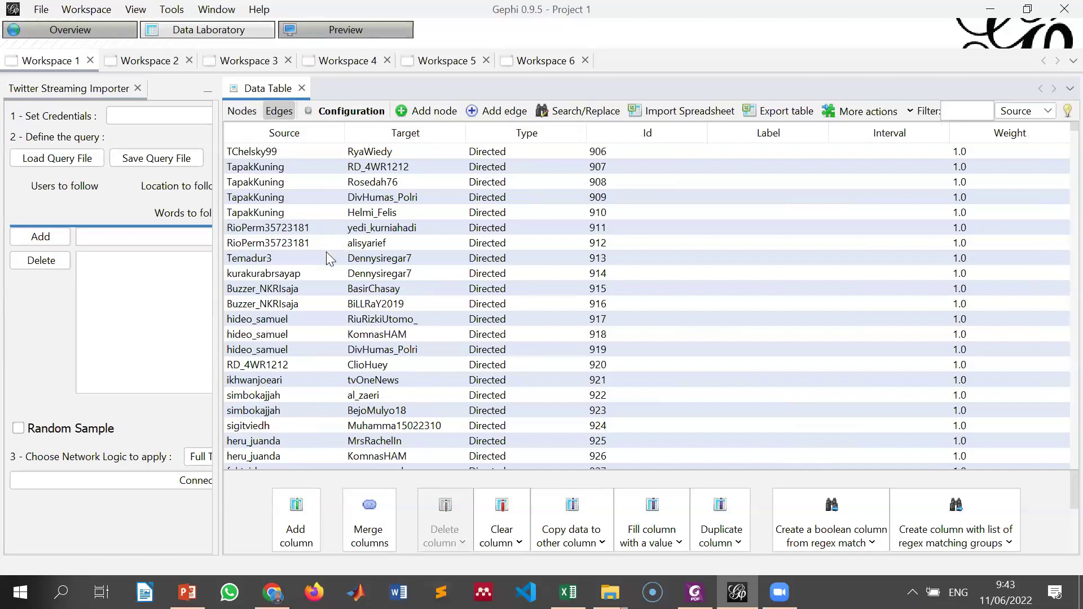
pyautogui.click(236, 113)
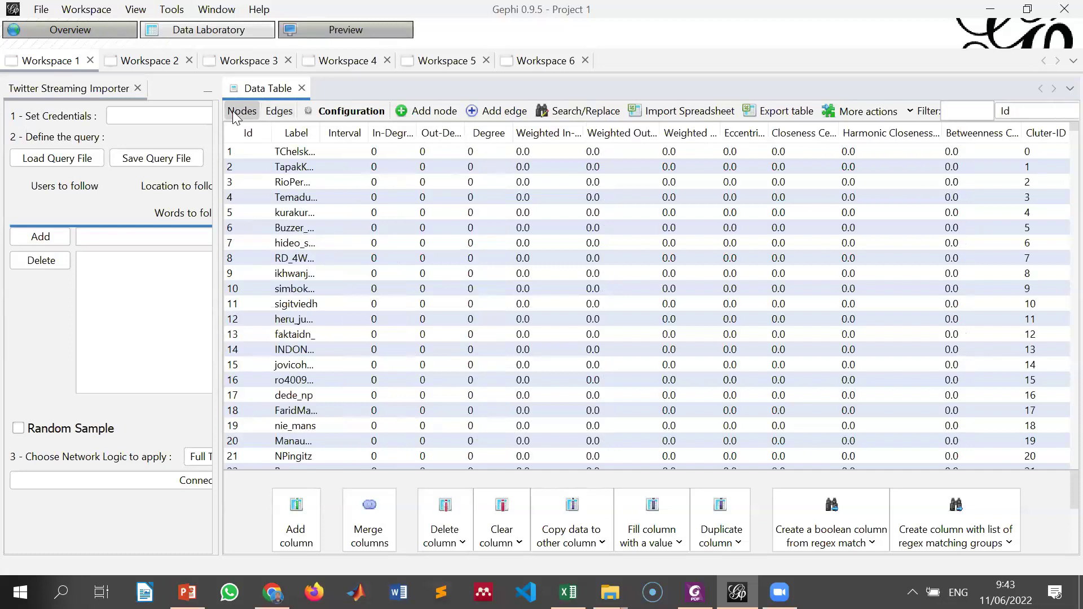
pyautogui.click(279, 112)
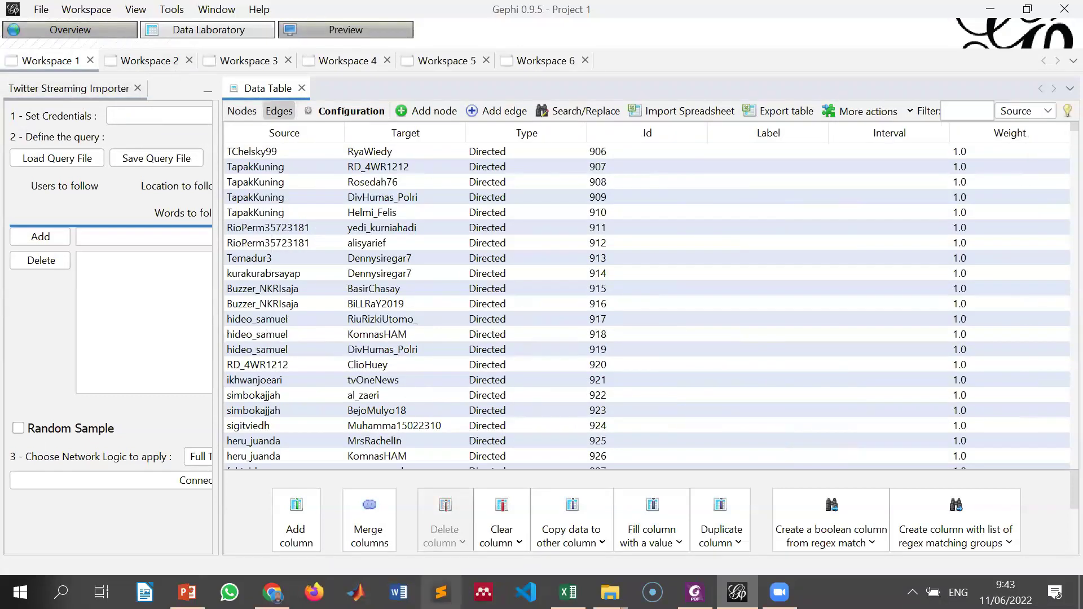
pyautogui.moveTo(737, 593)
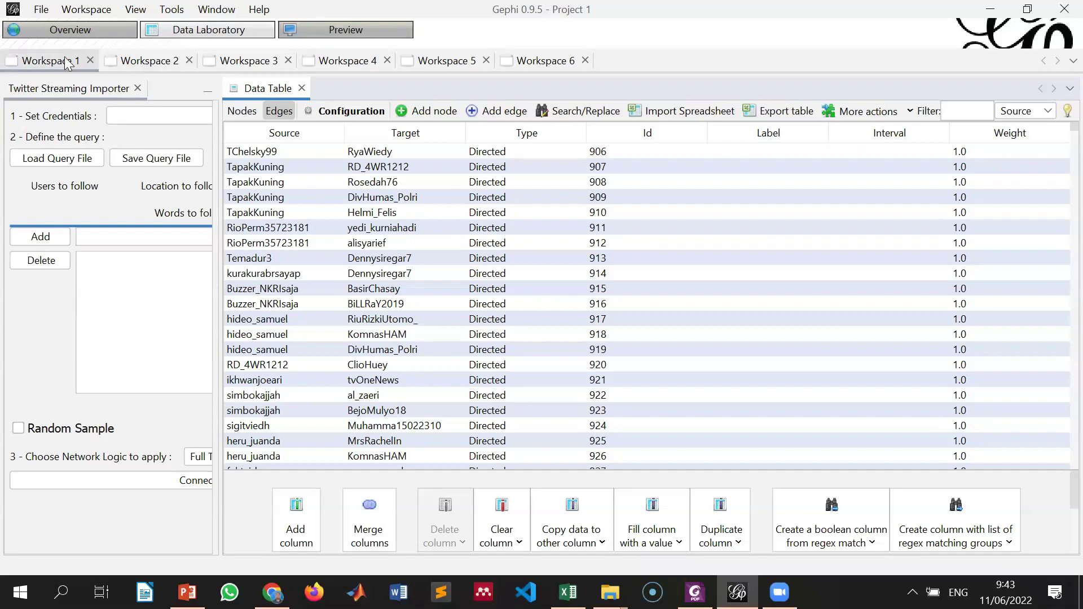
# Step: Return to the Workspace 1 graph overview and show its network statistics
pyautogui.click(77, 31)
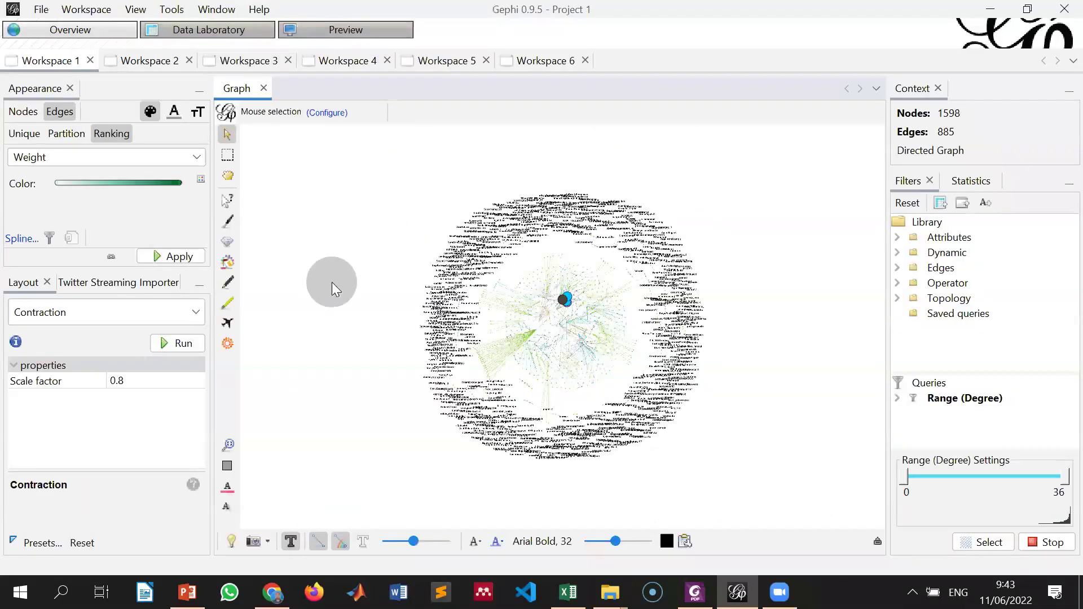
pyautogui.click(125, 157)
pyautogui.click(125, 156)
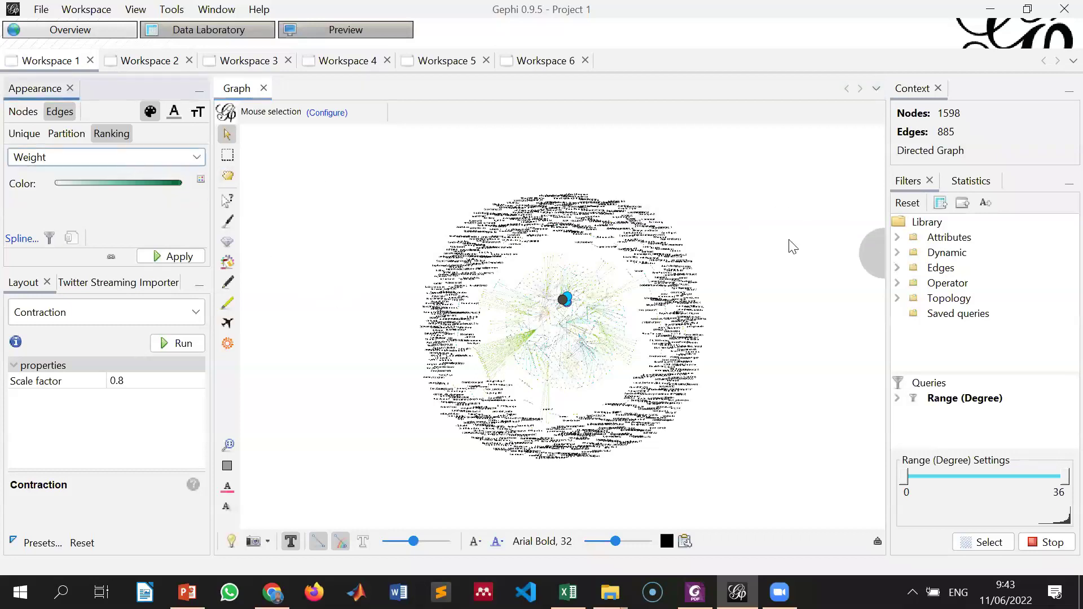
pyautogui.click(75, 159)
pyautogui.click(75, 159)
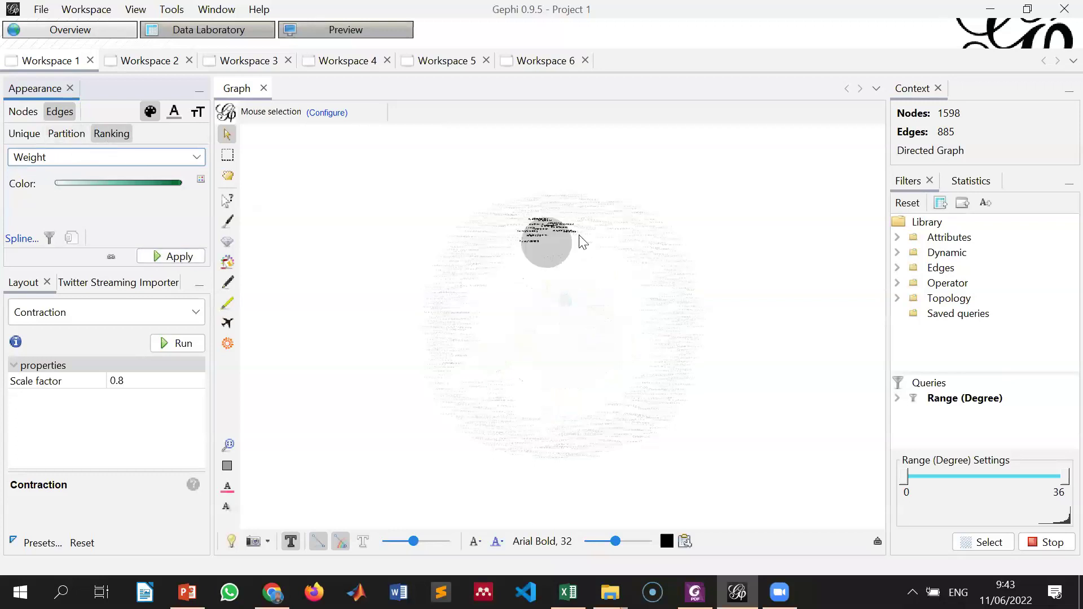
pyautogui.click(971, 180)
pyautogui.scroll(5, 1044, 282)
pyautogui.click(150, 113)
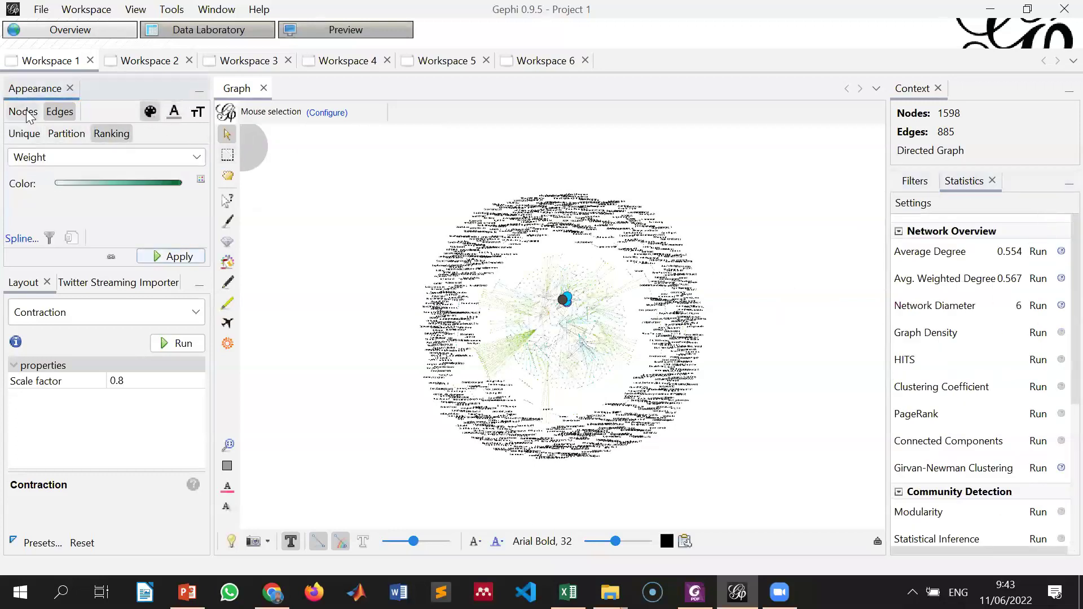
# Step: Run the Fruchterman Reingold layout on the Workspace 1 graph
pyautogui.click(67, 316)
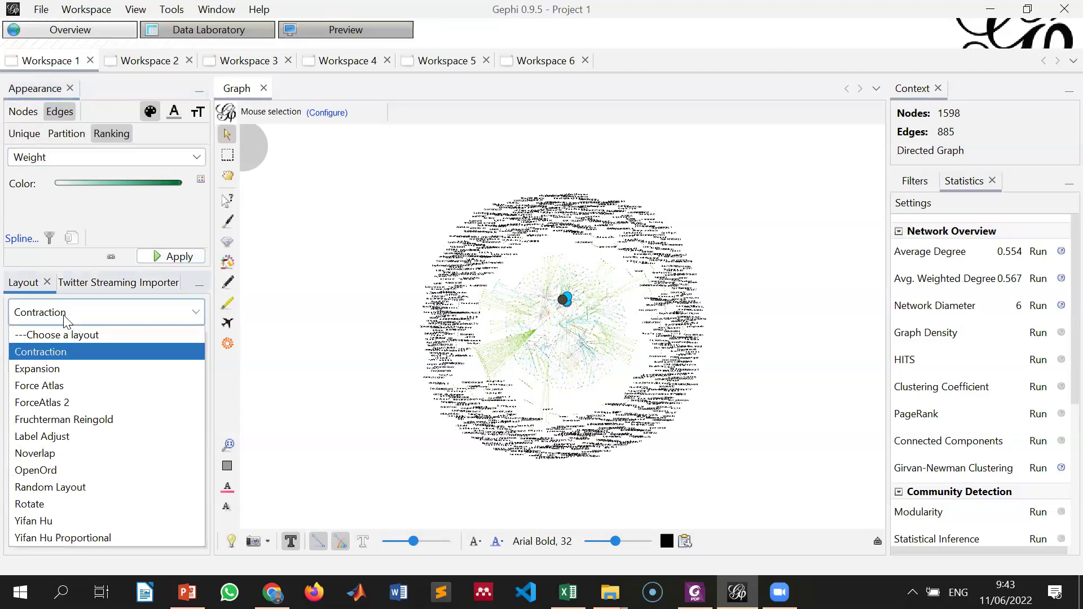
pyautogui.click(105, 419)
pyautogui.click(175, 343)
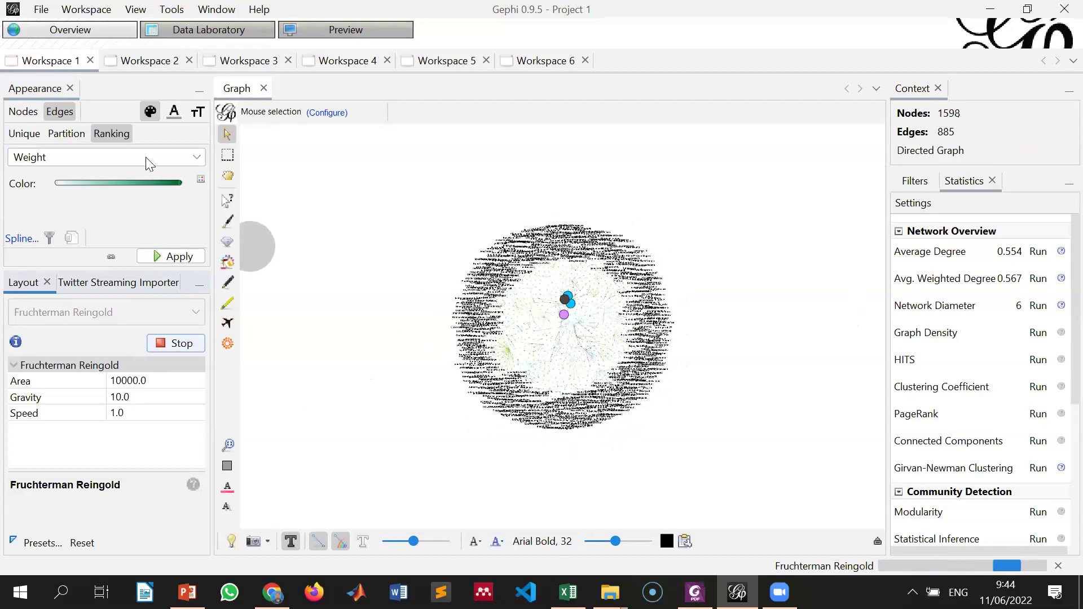
# Step: Rank the node sizes by Degree with a minimum size of 1 and a maximum size of 100
pyautogui.click(23, 111)
pyautogui.click(106, 156)
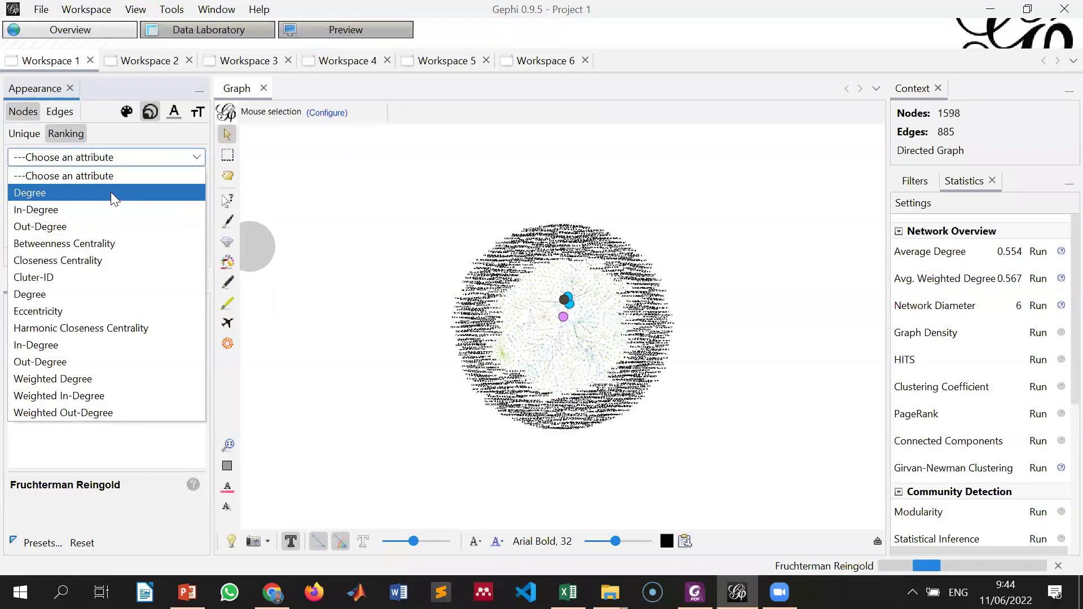
pyautogui.click(110, 192)
pyautogui.doubleClick(200, 185)
pyautogui.write('100')
pyautogui.click(172, 256)
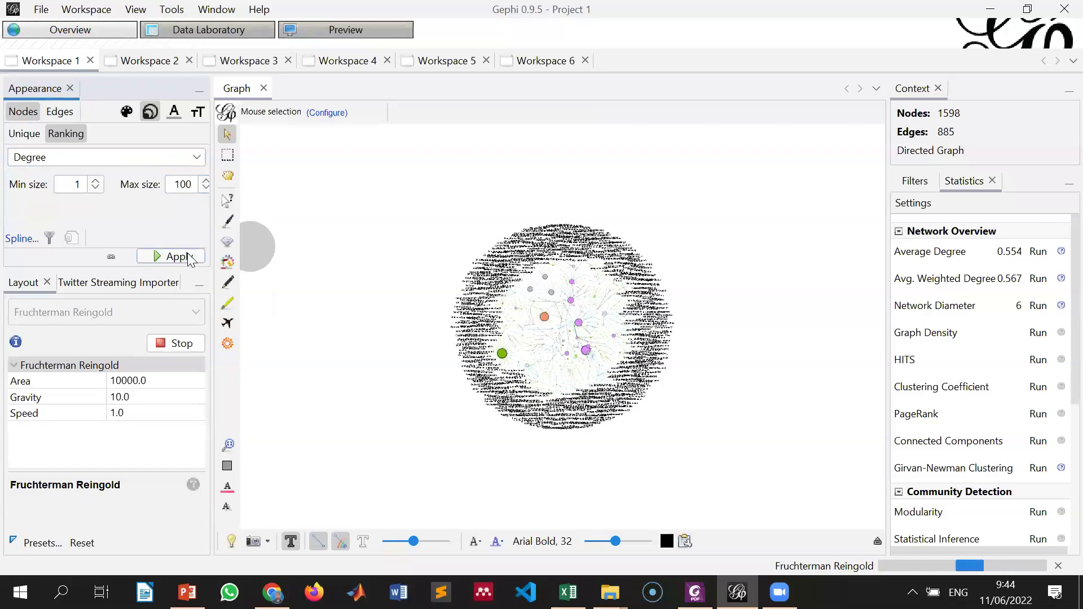
# Step: Keep the node labels shown and set their size mode to Node size
pyautogui.click(290, 540)
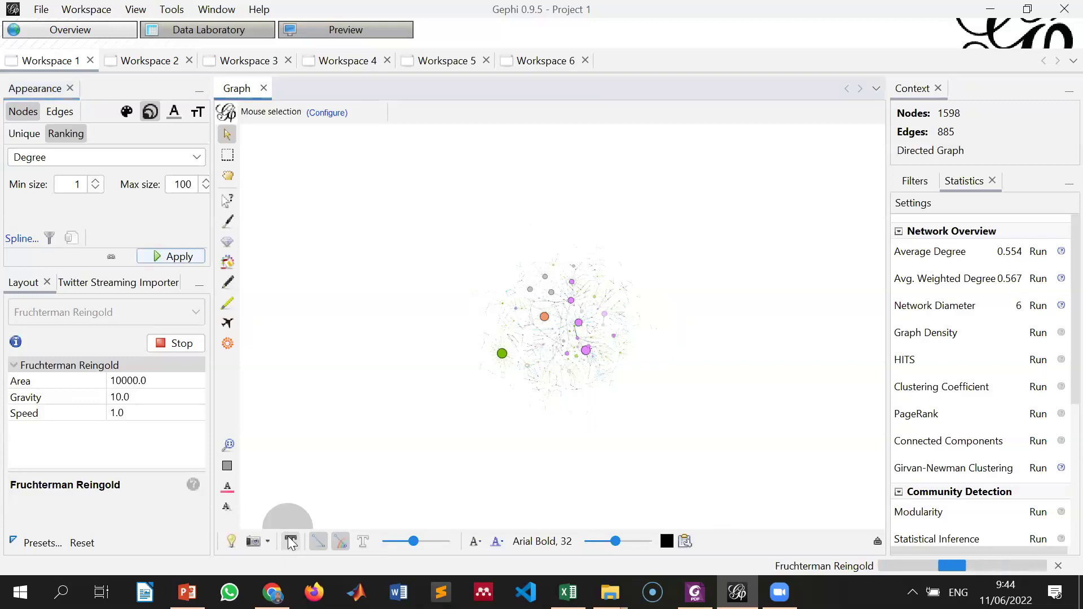
pyautogui.click(290, 541)
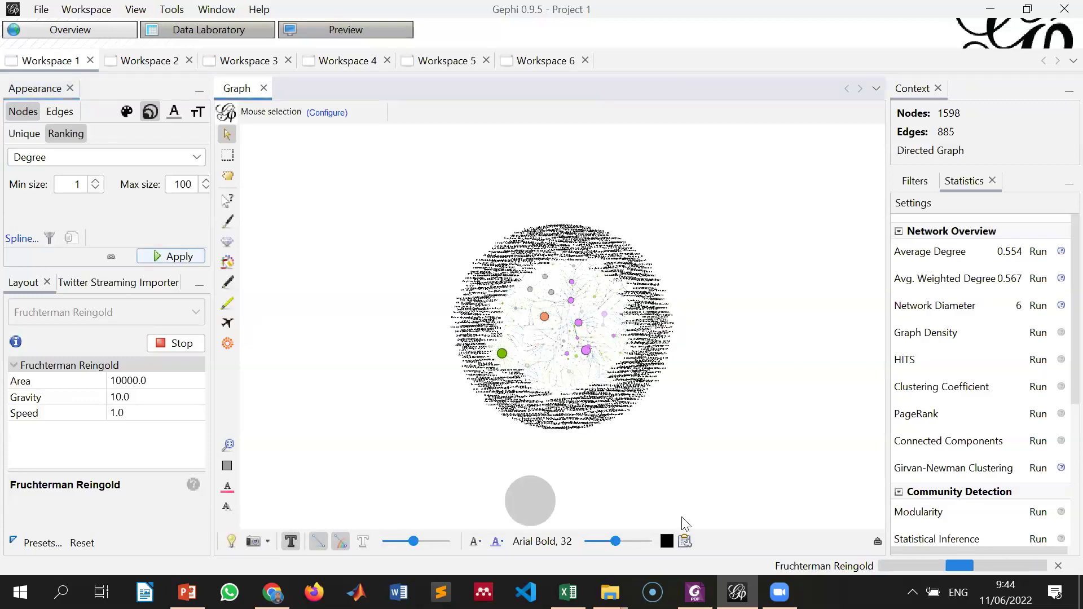
pyautogui.click(877, 541)
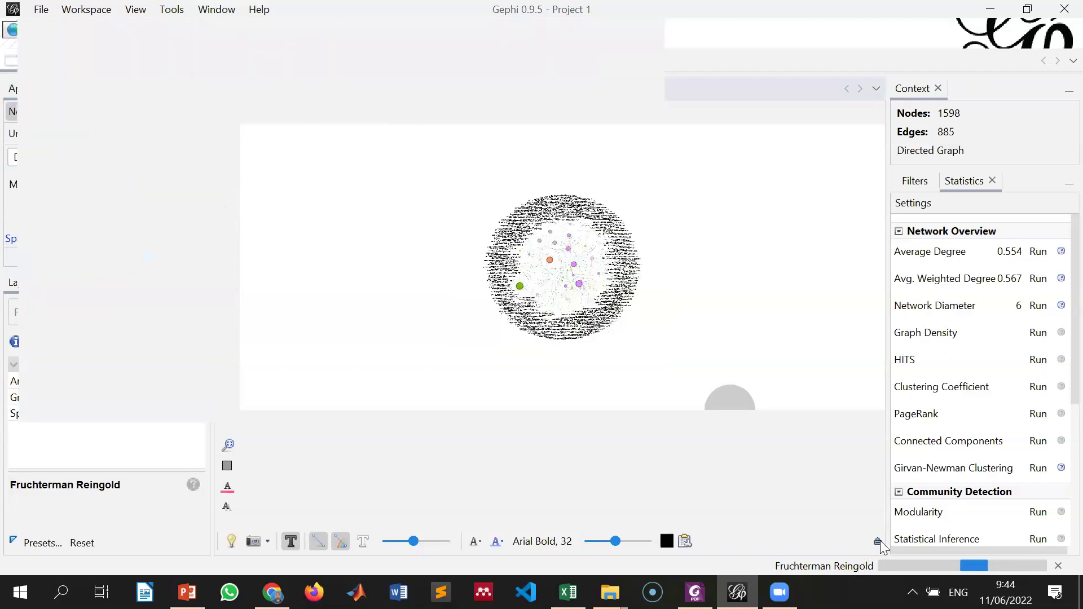
pyautogui.click(800, 486)
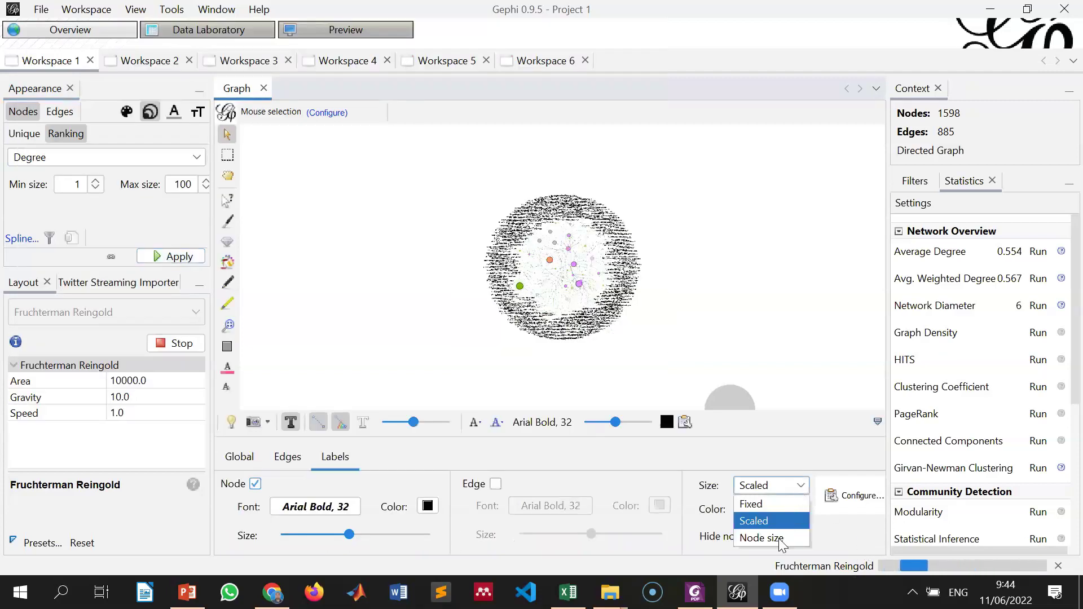
pyautogui.click(781, 539)
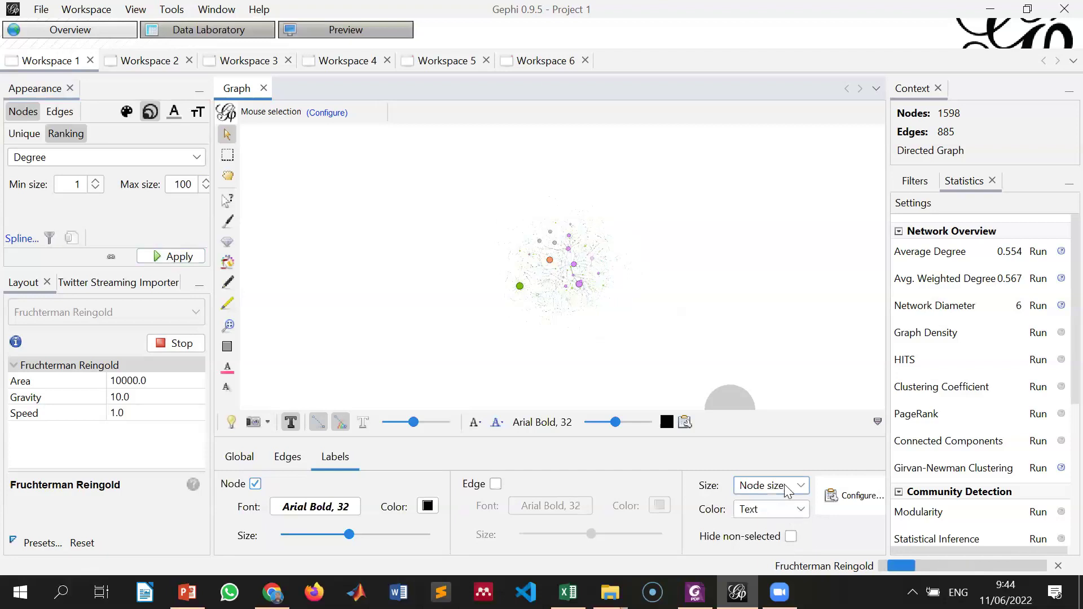
pyautogui.click(785, 489)
pyautogui.click(596, 523)
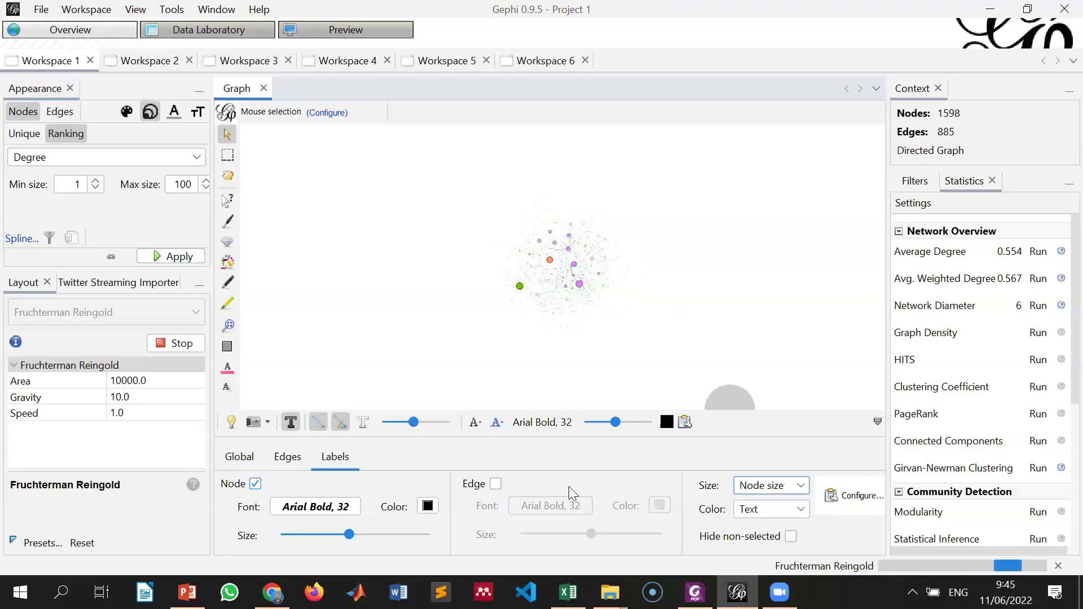
# Step: Zoom in on the graph and inspect the neighbours of the large green and orange hub nodes
pyautogui.click(474, 254)
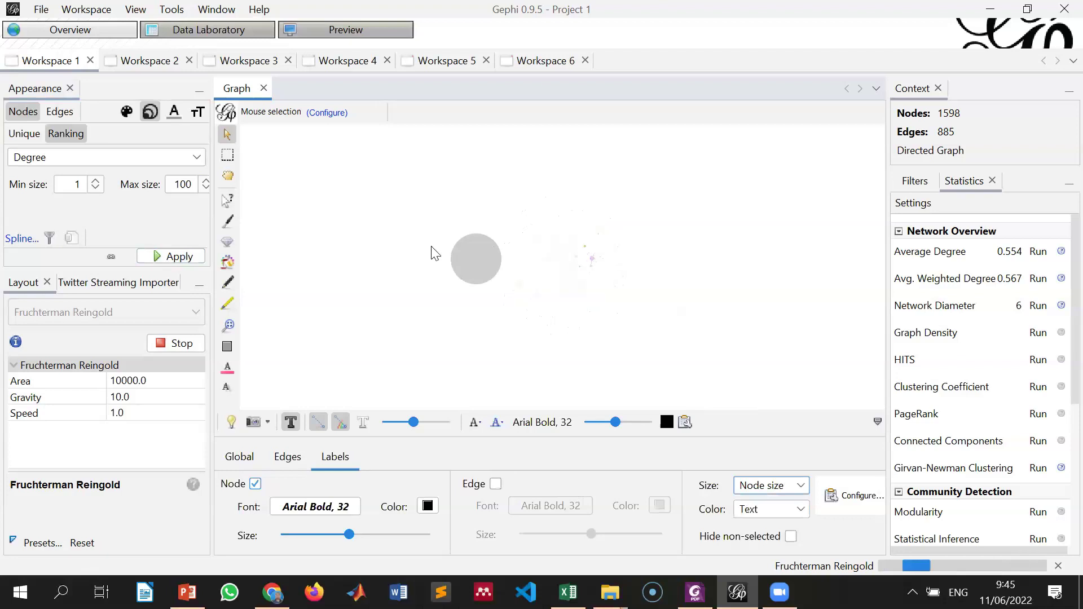
pyautogui.click(517, 276)
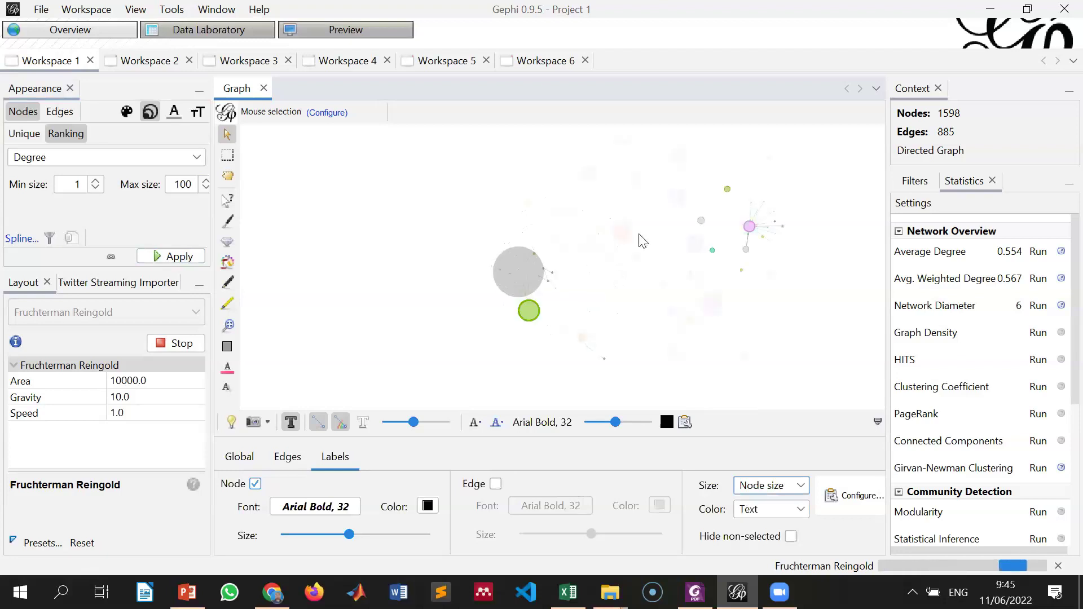
pyautogui.click(867, 253)
pyautogui.click(618, 229)
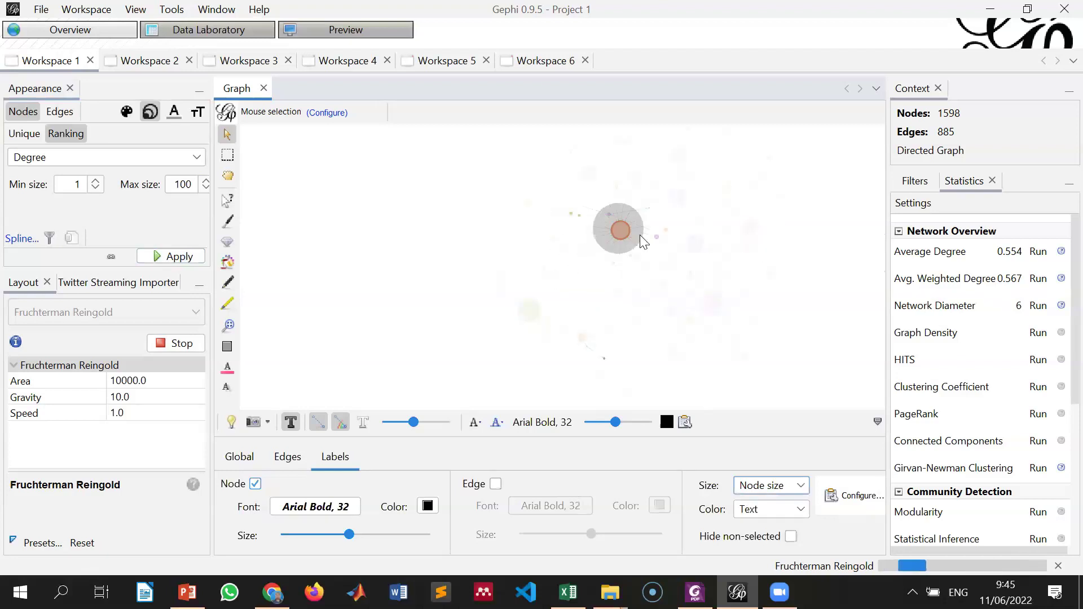
pyautogui.click(416, 261)
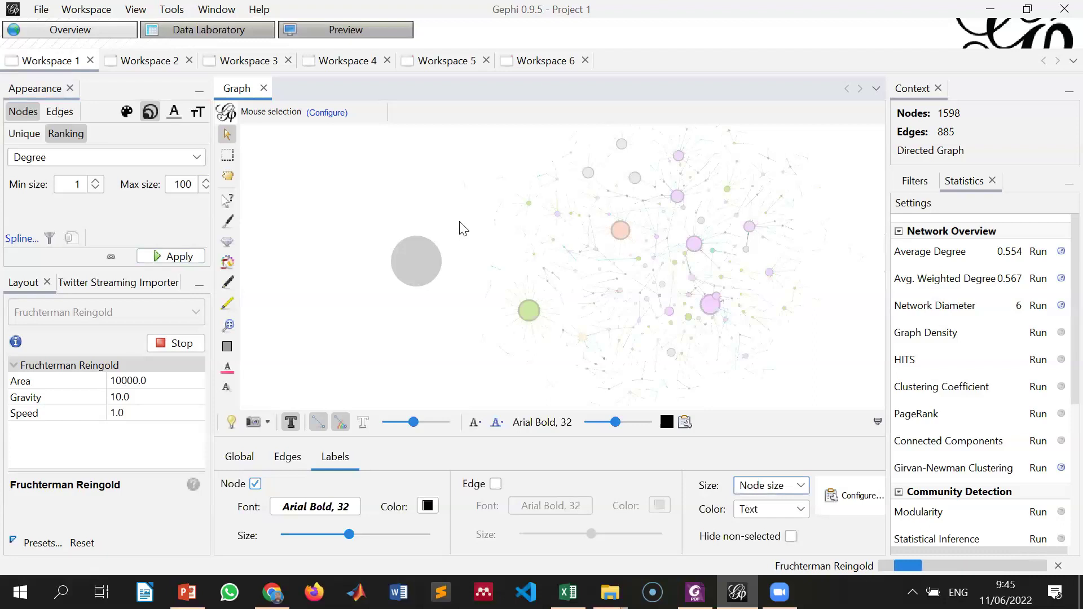
# Step: Examine the Label values of the Workspace 1 nodes table in the Data Laboratory
pyautogui.click(201, 36)
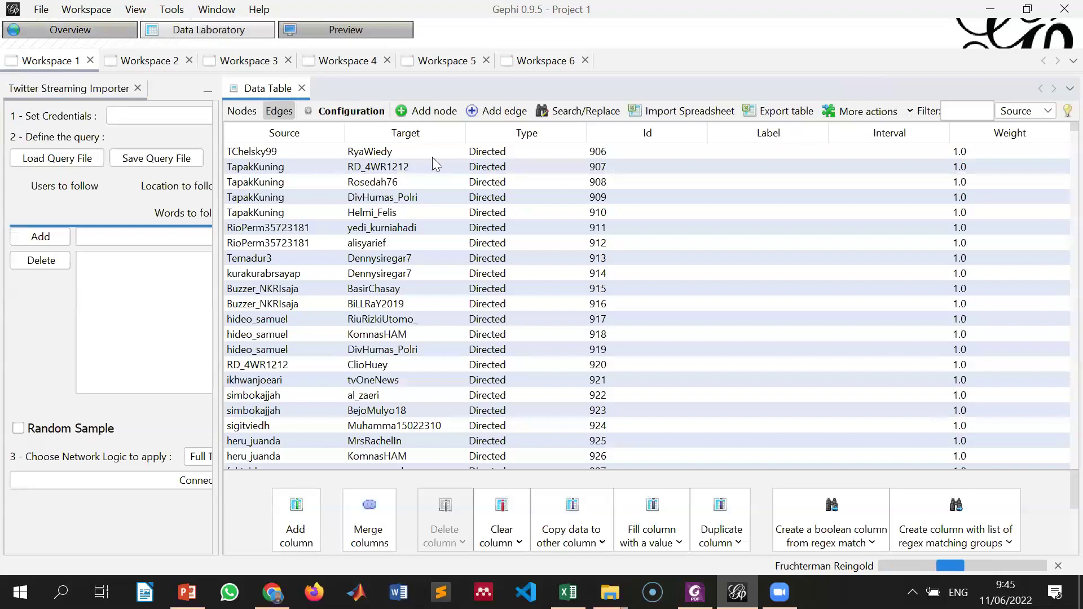
pyautogui.click(243, 112)
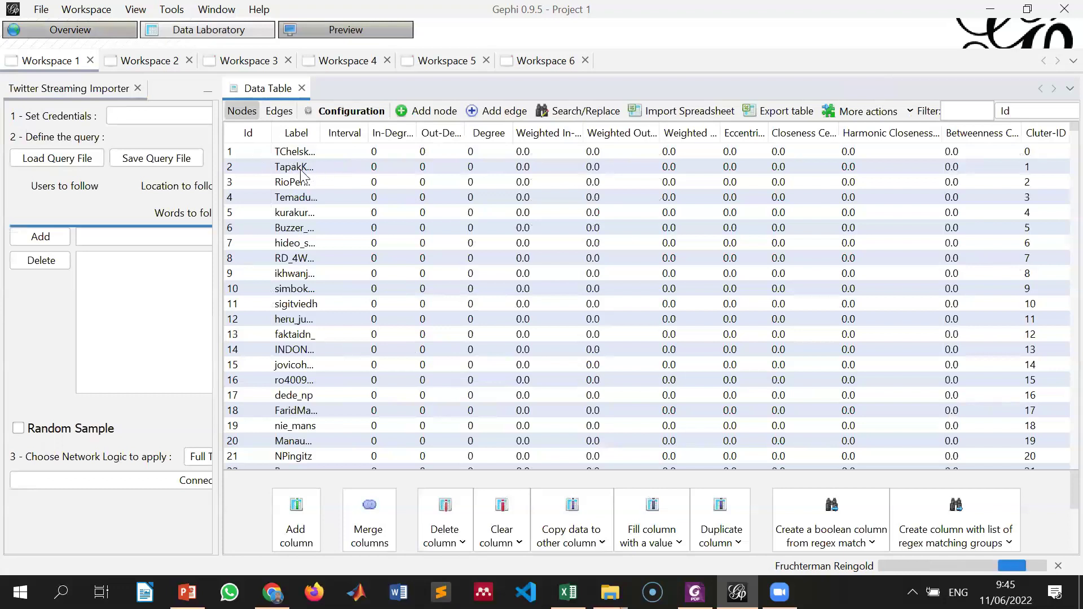
pyautogui.click(295, 152)
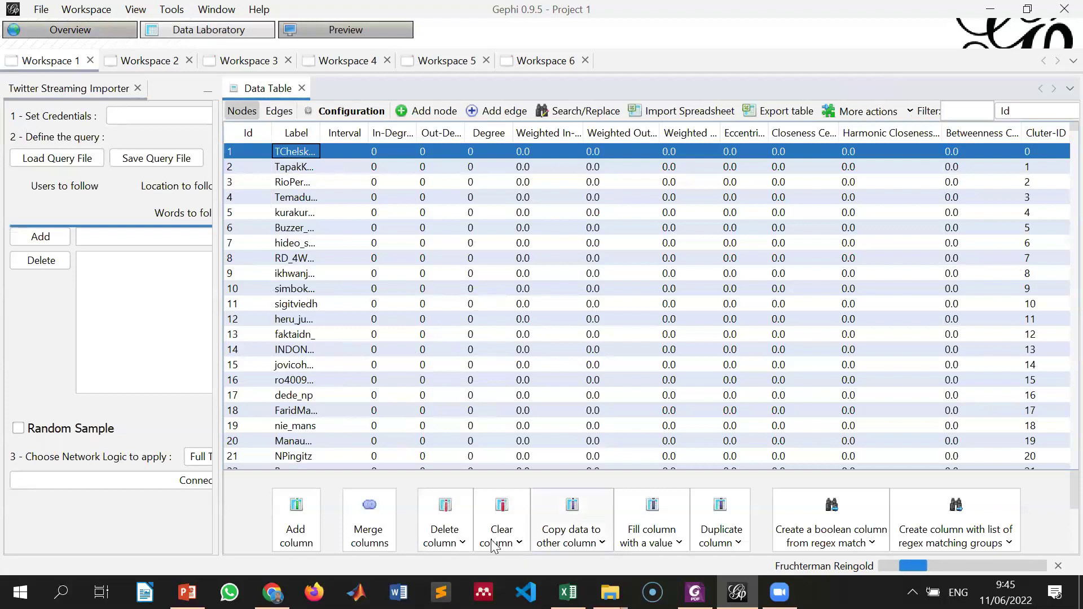
pyautogui.click(595, 546)
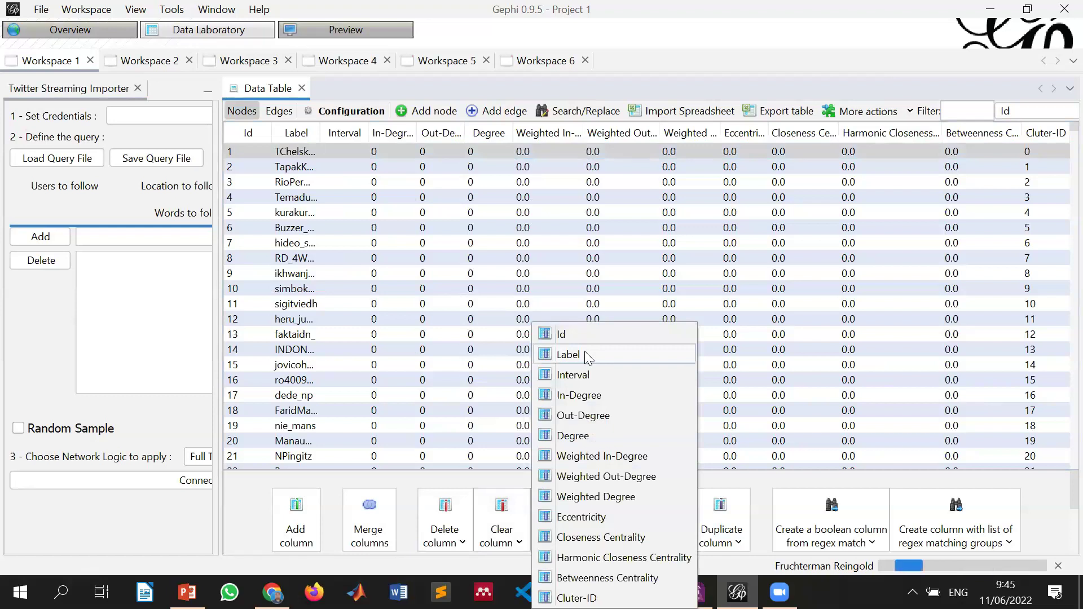
pyautogui.click(568, 354)
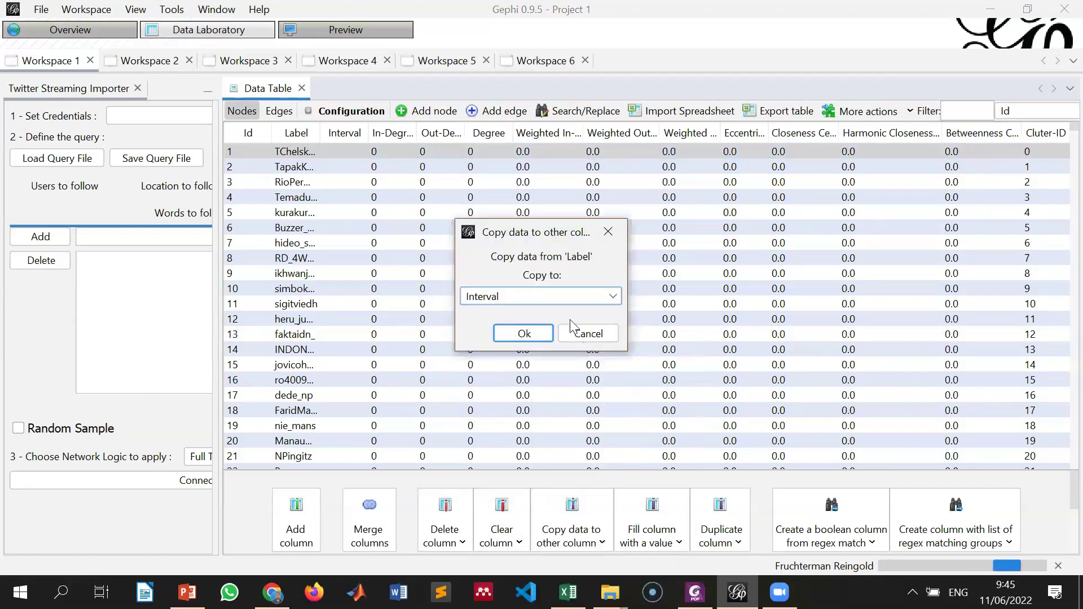
pyautogui.click(551, 300)
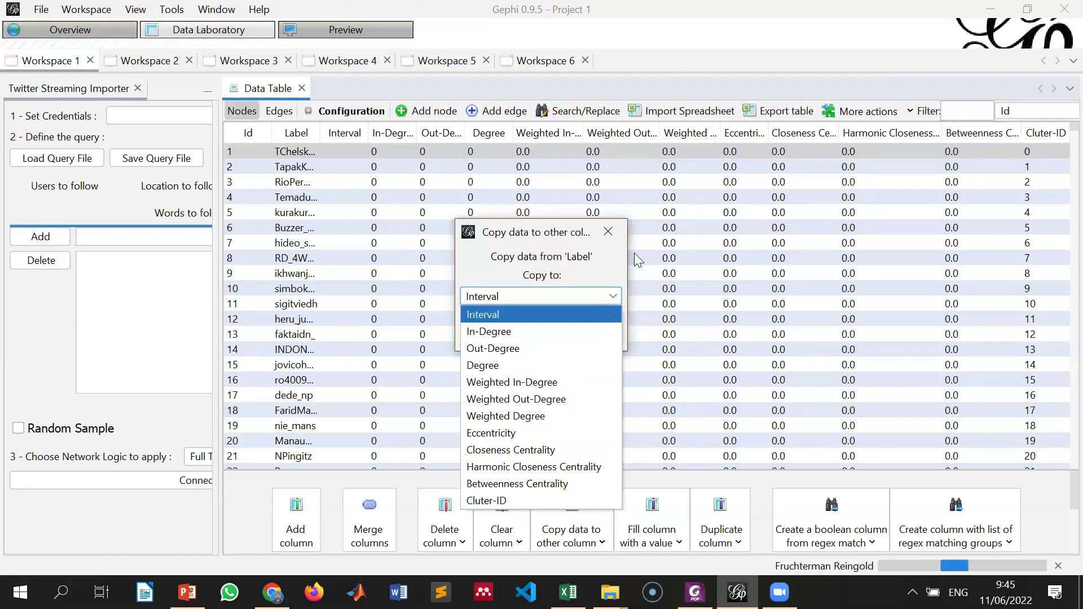
# Step: Compare the graph with its node labels hidden and shown again, and collapse the label settings
pyautogui.click(79, 31)
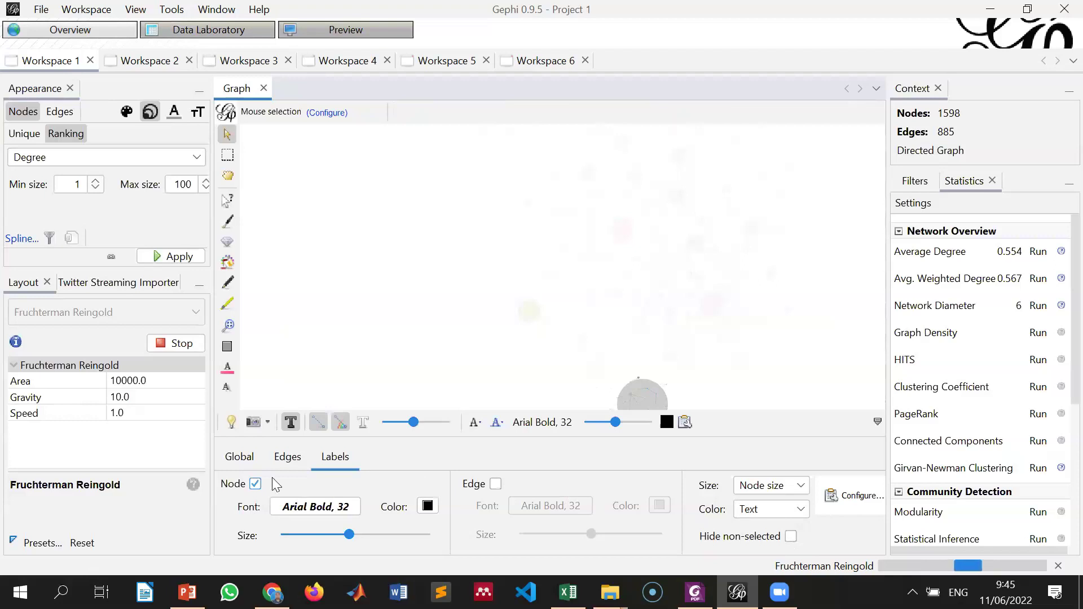
pyautogui.click(291, 426)
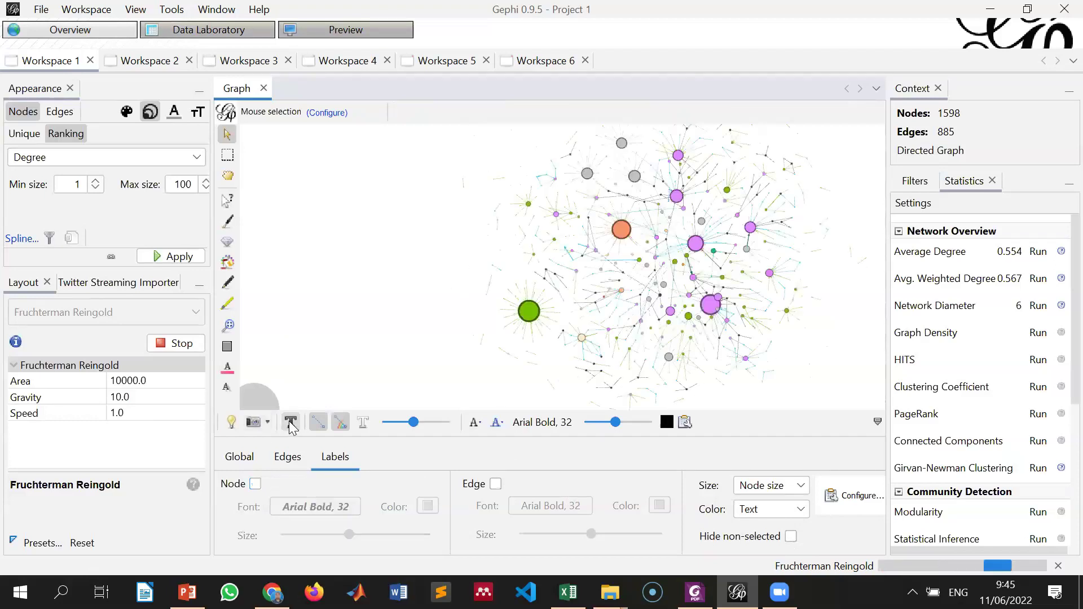
pyautogui.click(291, 426)
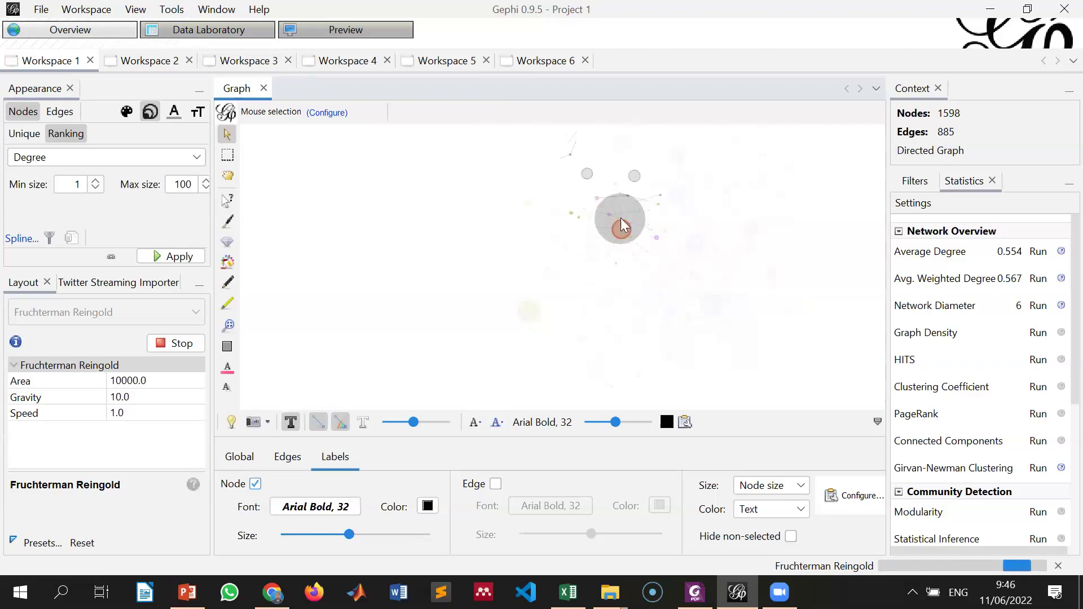
pyautogui.click(877, 422)
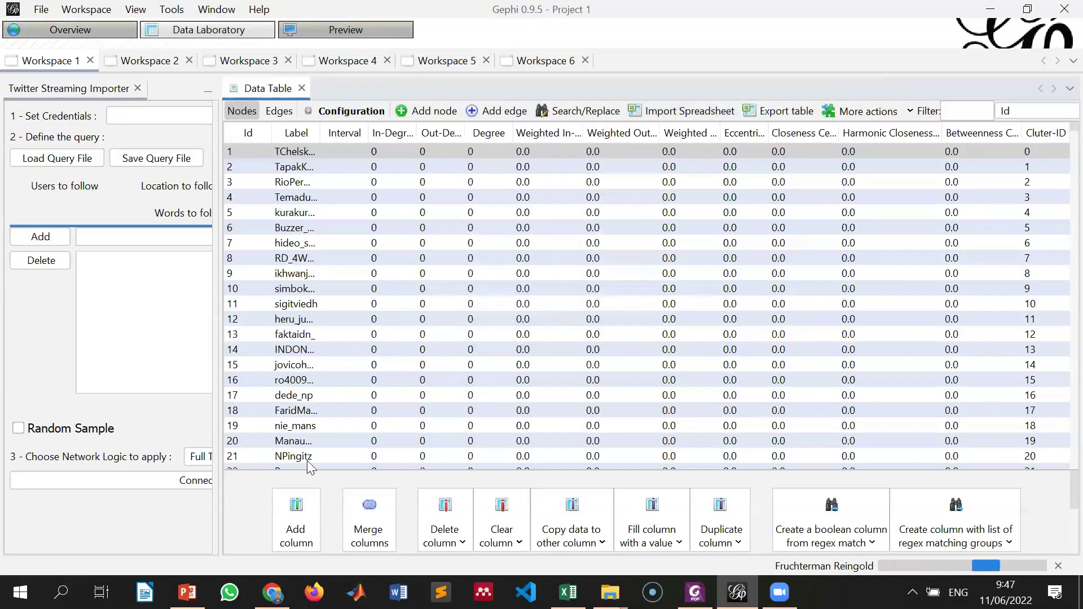
# Step: Switch to the TwitterSNA.ipynb notebook in Colab
pyautogui.hotkey('alt', 'Tab')
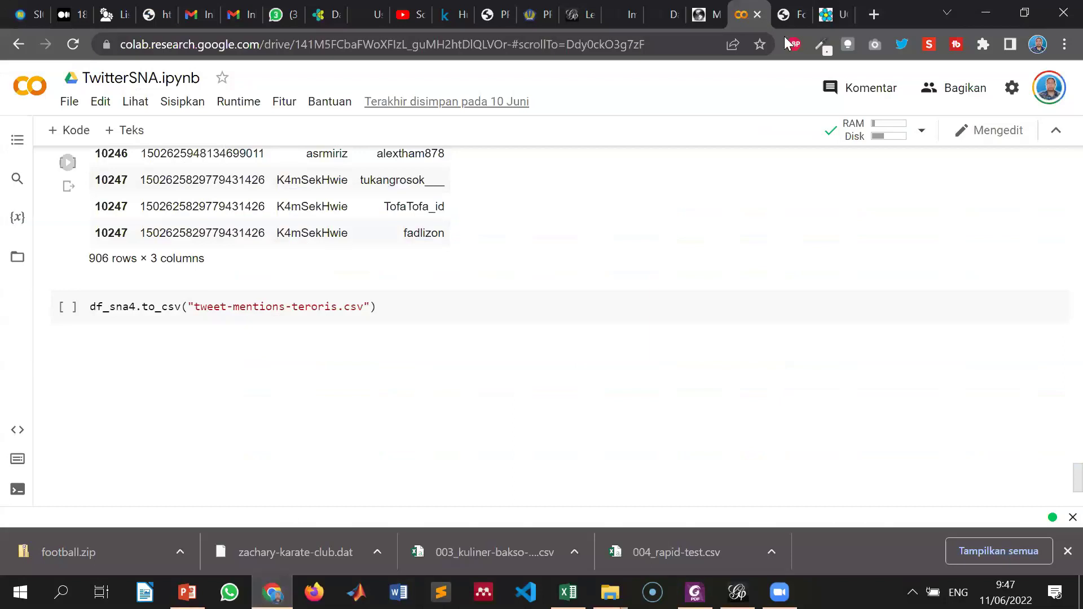
# Step: Switch to the Zachary Karate Club dataset page and read its title, 34×34 matrix description and background
pyautogui.hotkey('ctrl', 'Tab')
pyautogui.hotkey('ctrl', 'Tab')
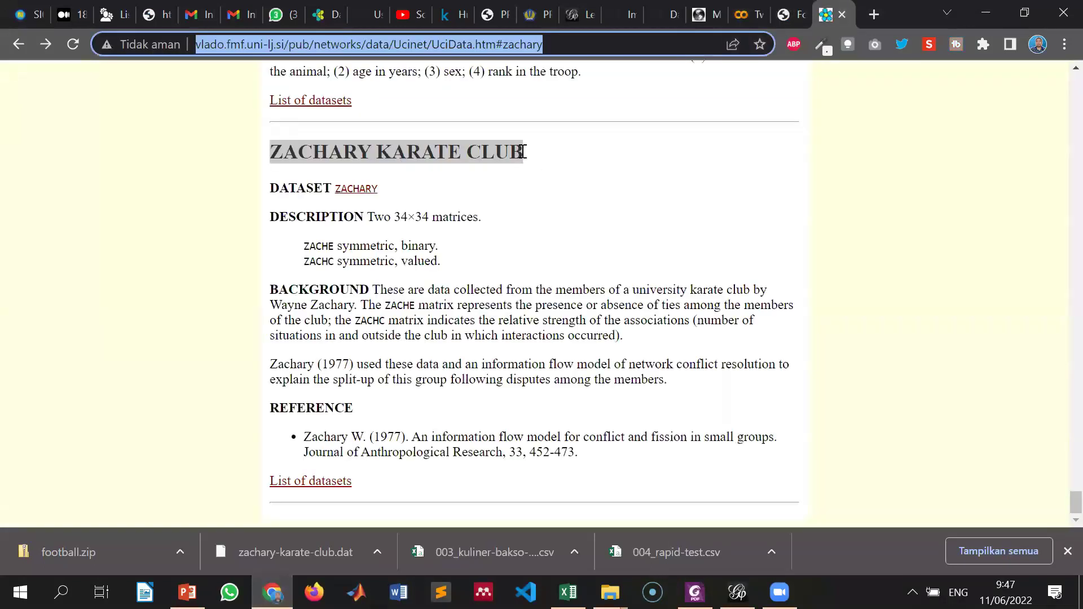
pyautogui.click(533, 154)
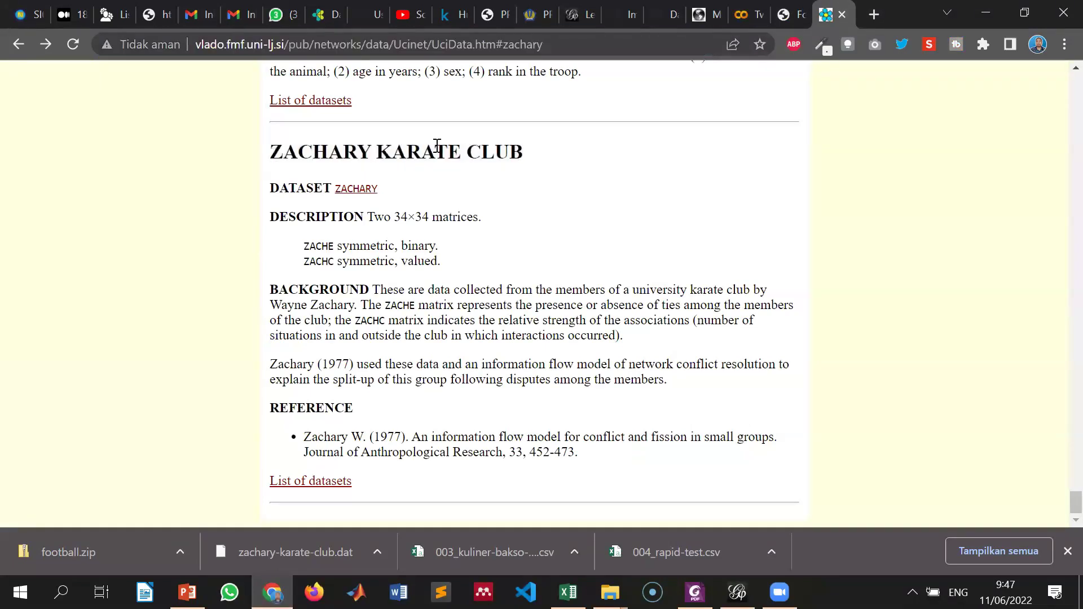
pyautogui.tripleClick(536, 164)
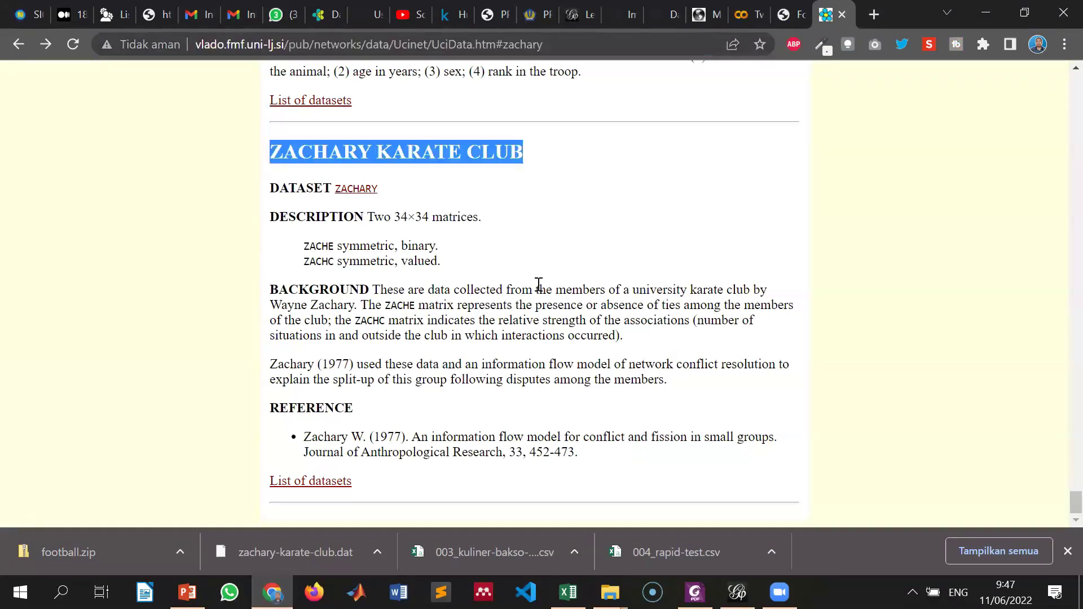
pyautogui.click(454, 291)
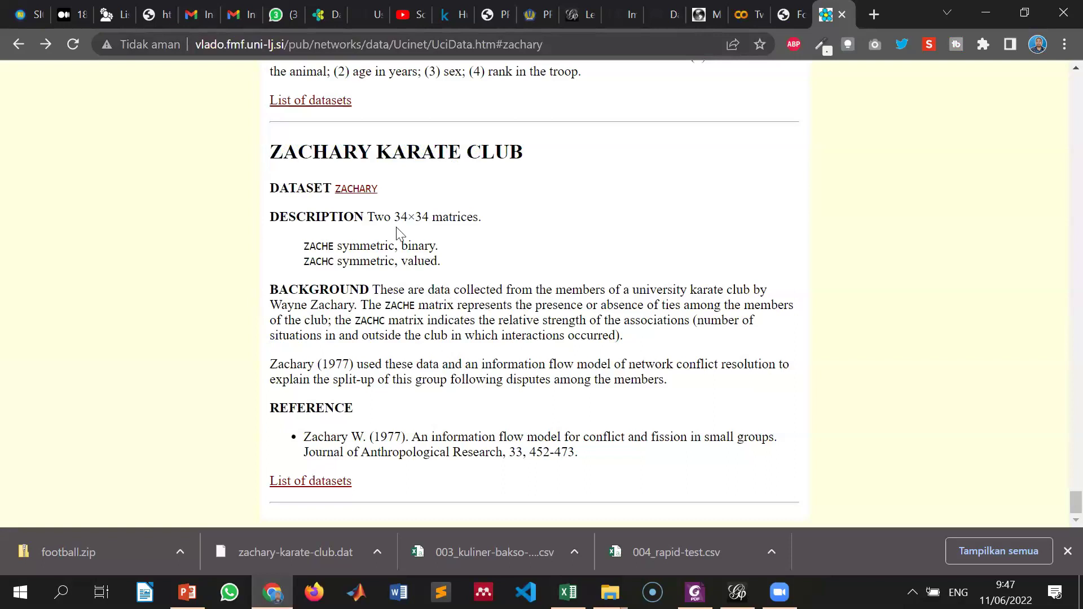
pyautogui.moveTo(394, 217); pyautogui.dragTo(414, 218)
pyautogui.click(319, 305)
pyautogui.moveTo(272, 304); pyautogui.dragTo(353, 307)
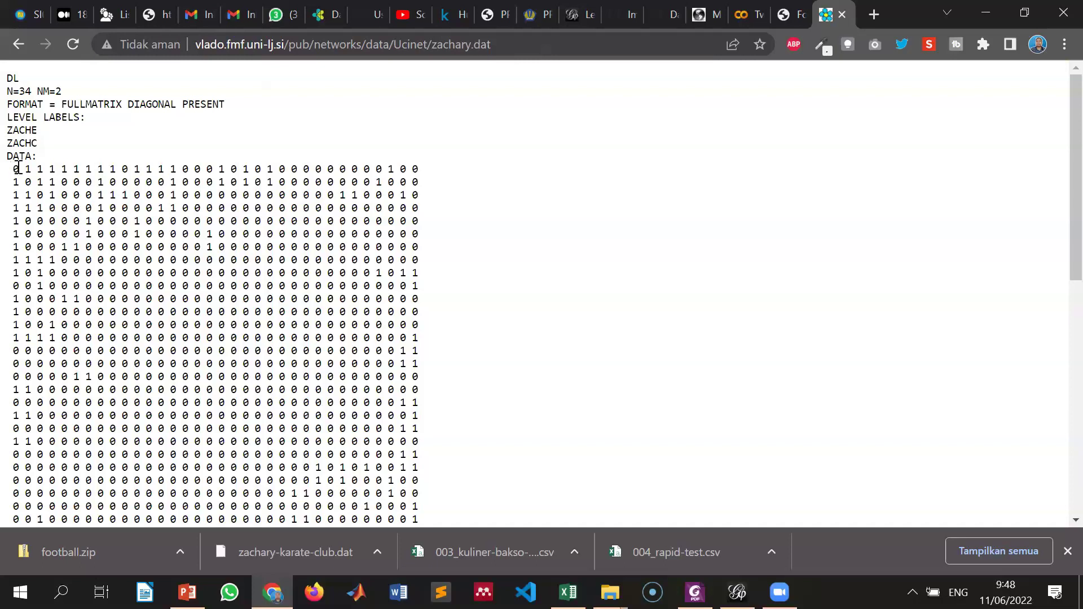
# Step: Examine the first entries of the adjacency matrix in zachary.dat and return to the dataset description page
pyautogui.moveTo(13, 170); pyautogui.dragTo(22, 169)
pyautogui.moveTo(25, 170); pyautogui.dragTo(32, 169)
pyautogui.click(446, 353)
pyautogui.click(19, 45)
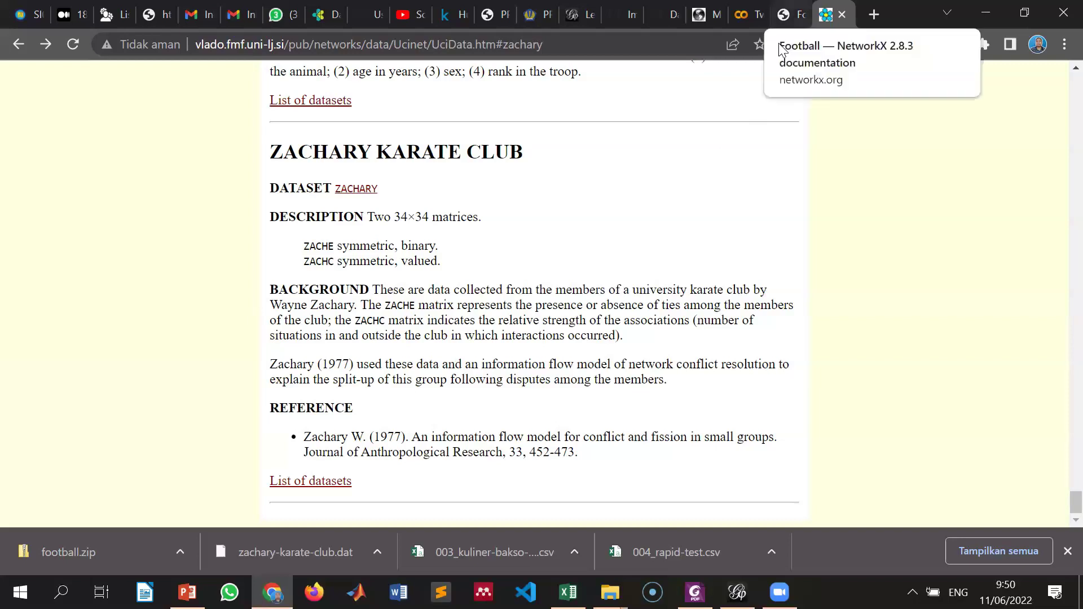
# Step: Look over the NetworkX Football example page, including its introduction and network plot
pyautogui.hotkey('ctrl', 'shift', 'Tab')
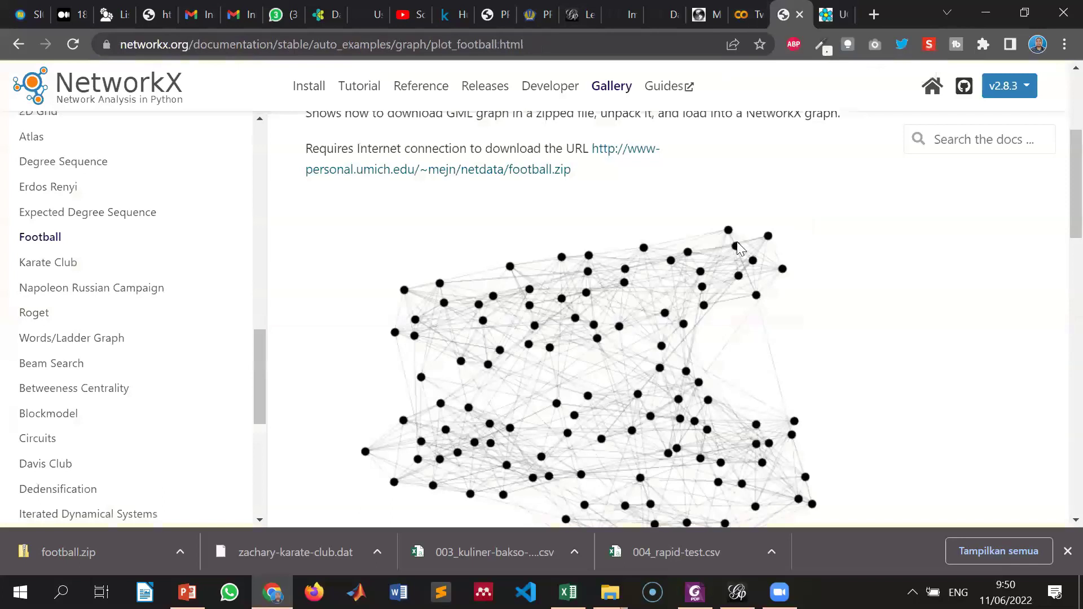
pyautogui.scroll(-1, 750, 241)
pyautogui.scroll(2, 607, 193)
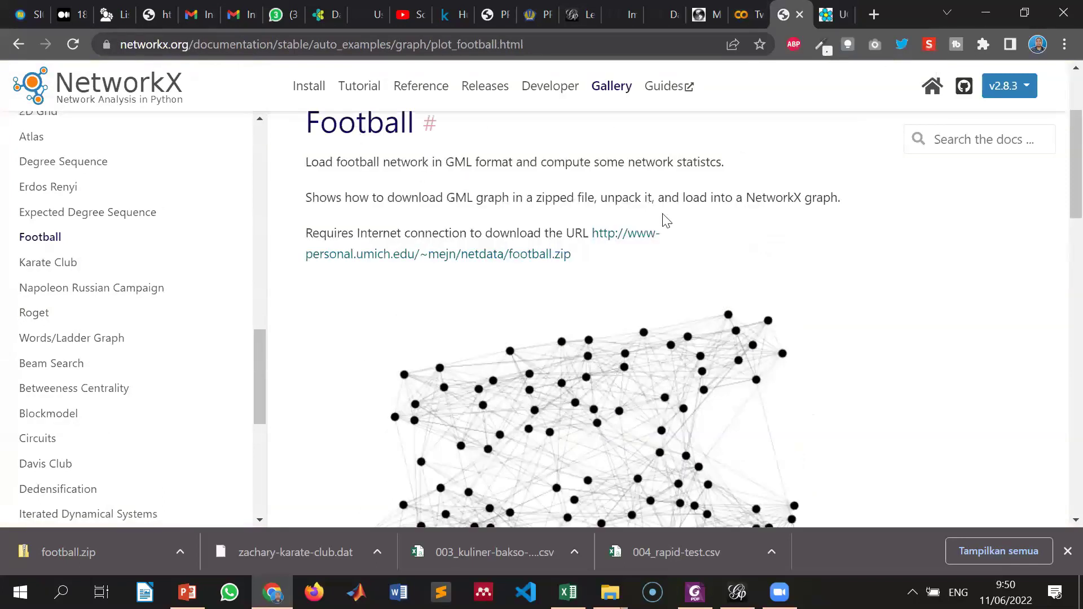
pyautogui.scroll(-2, 540, 190)
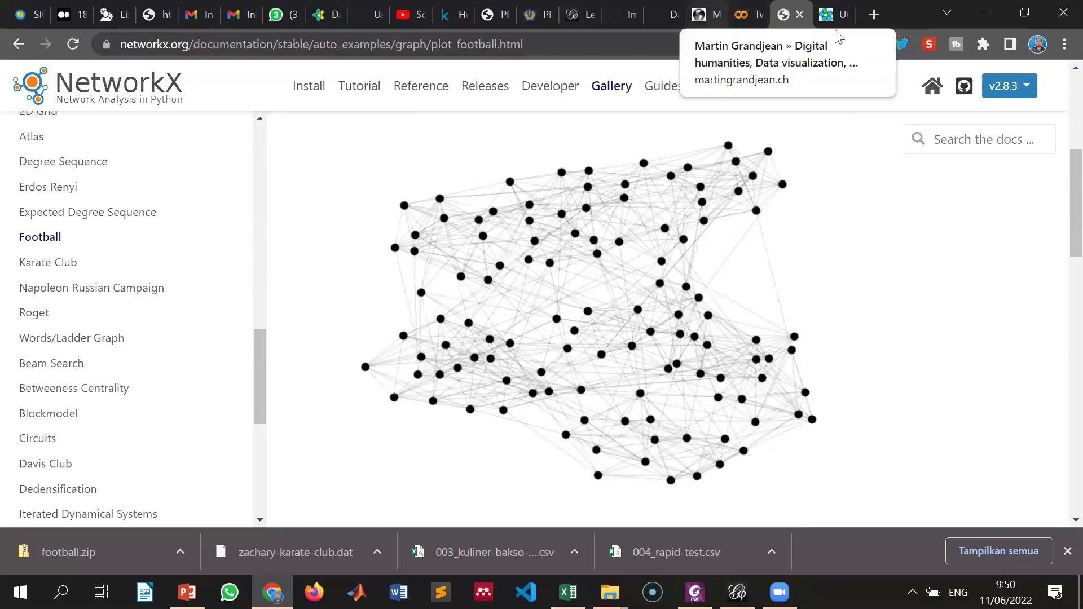
# Step: Open scholar.google.com in place of the karate club page and search for "analisis media sosial gephi"
pyautogui.hotkey('ctrl', 'Tab')
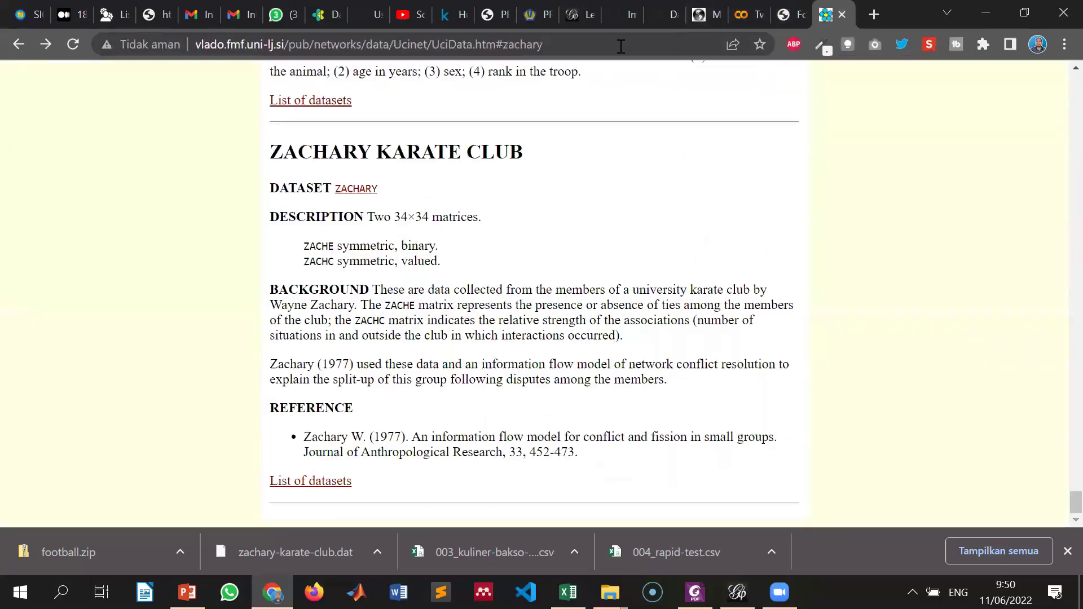
pyautogui.click(620, 46)
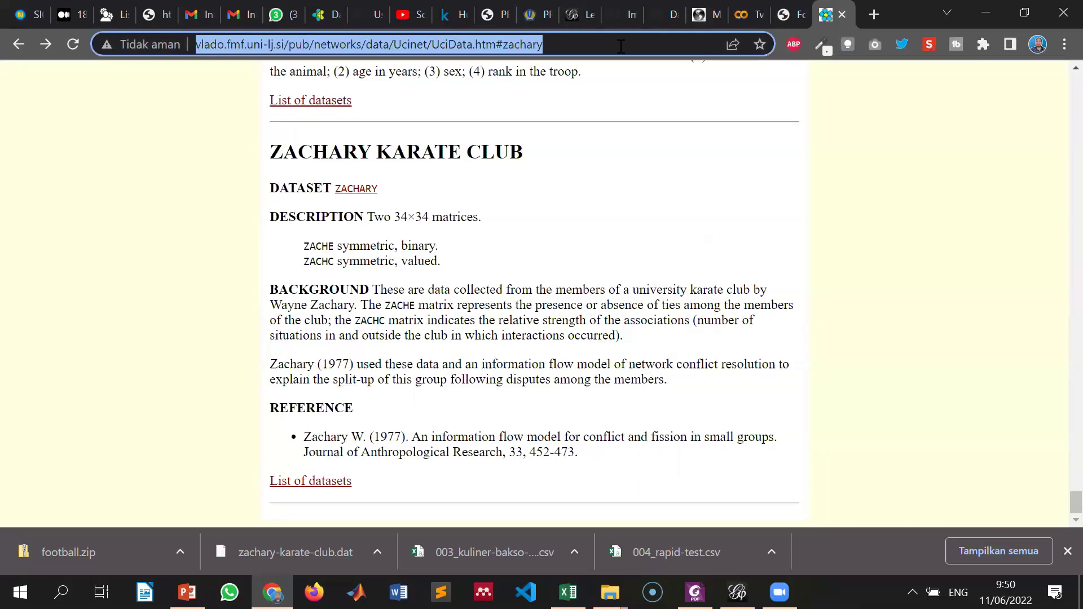
pyautogui.write('scholar.google.com')
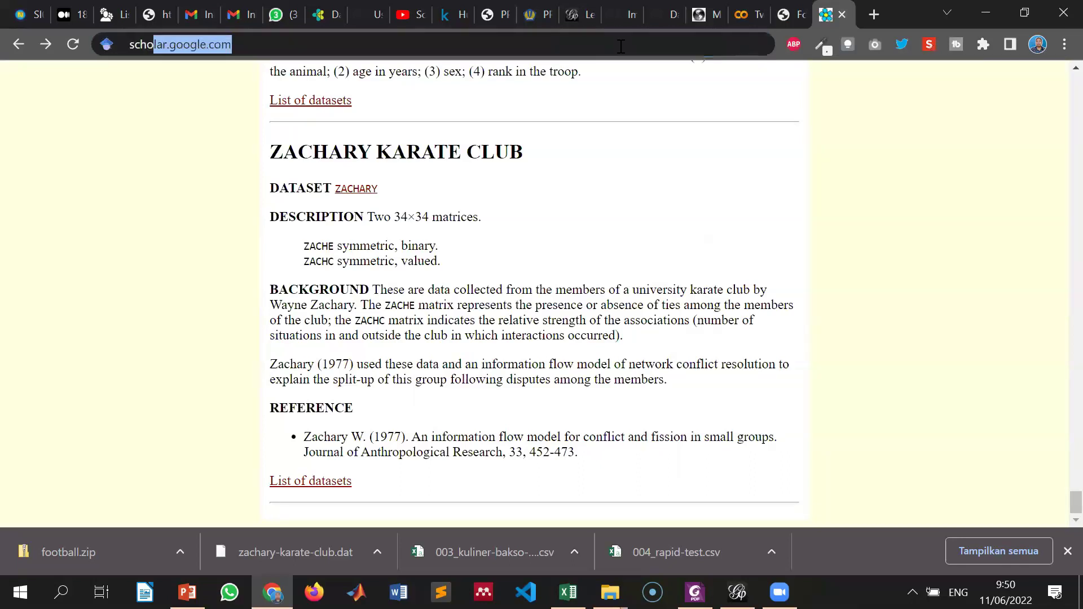
pyautogui.press('Return')
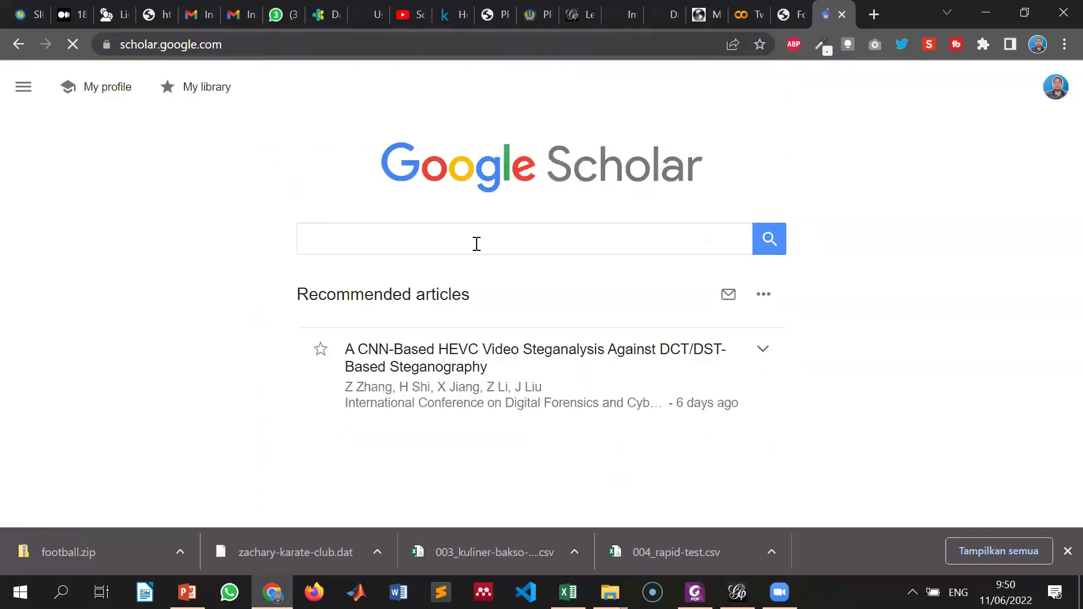
pyautogui.click(476, 244)
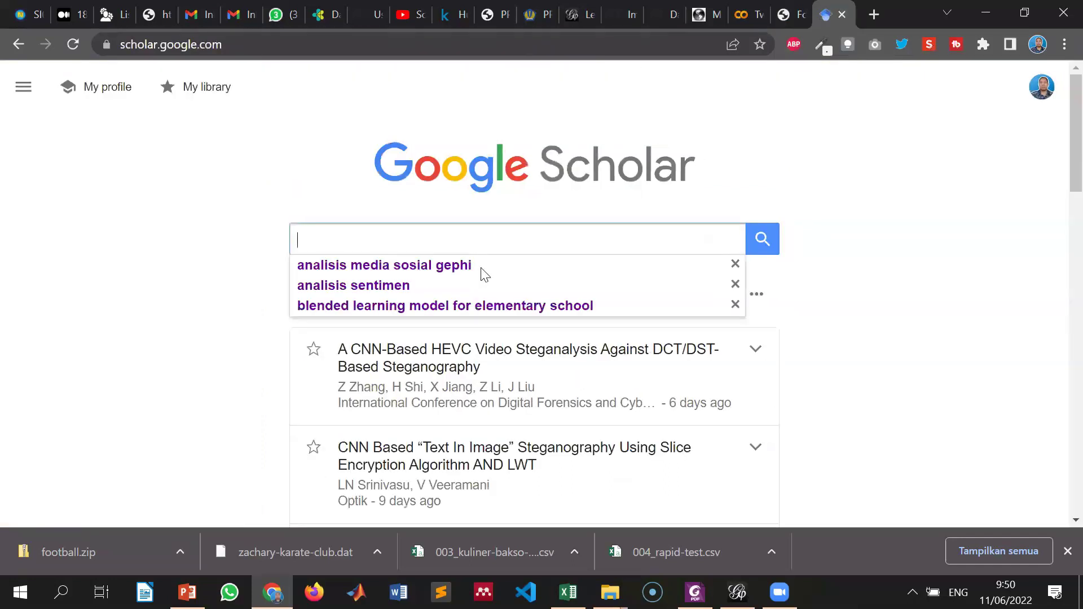
pyautogui.click(481, 269)
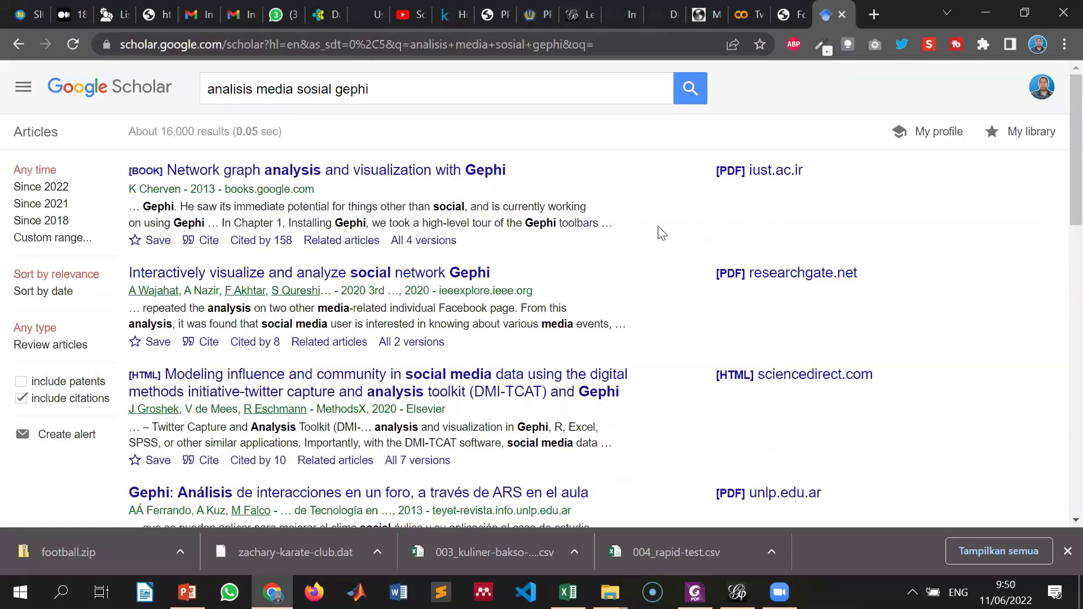
# Step: Browse the first page of Google Scholar results and go on to the second page
pyautogui.scroll(-3, 617, 228)
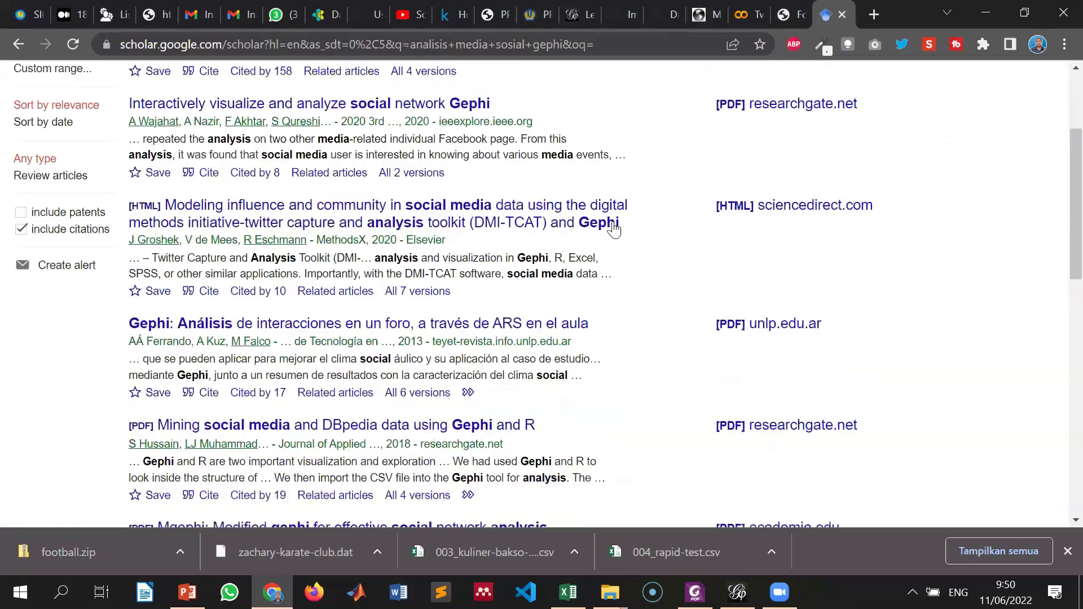
pyautogui.scroll(-2, 663, 235)
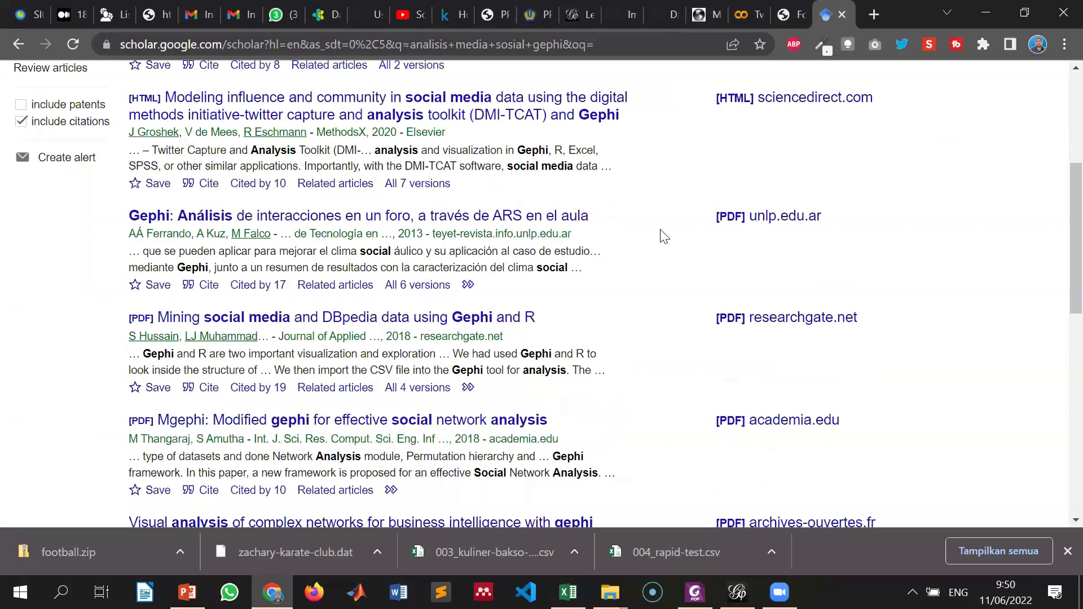
pyautogui.scroll(-1, 663, 236)
pyautogui.scroll(-3, 663, 236)
pyautogui.scroll(-3, 663, 226)
pyautogui.scroll(3, 663, 222)
pyautogui.scroll(-6, 633, 314)
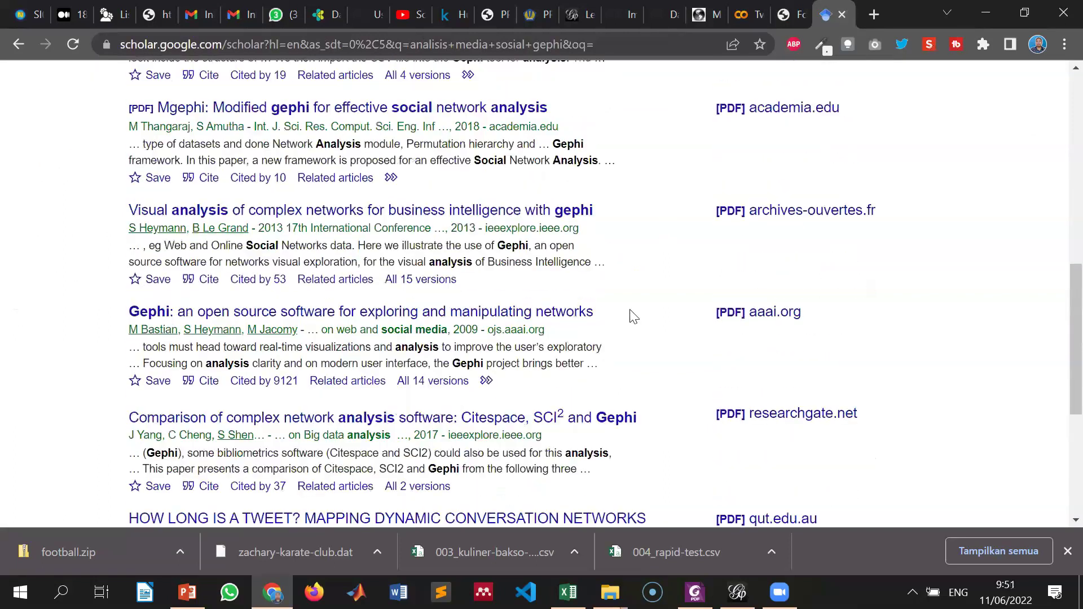
pyautogui.click(527, 506)
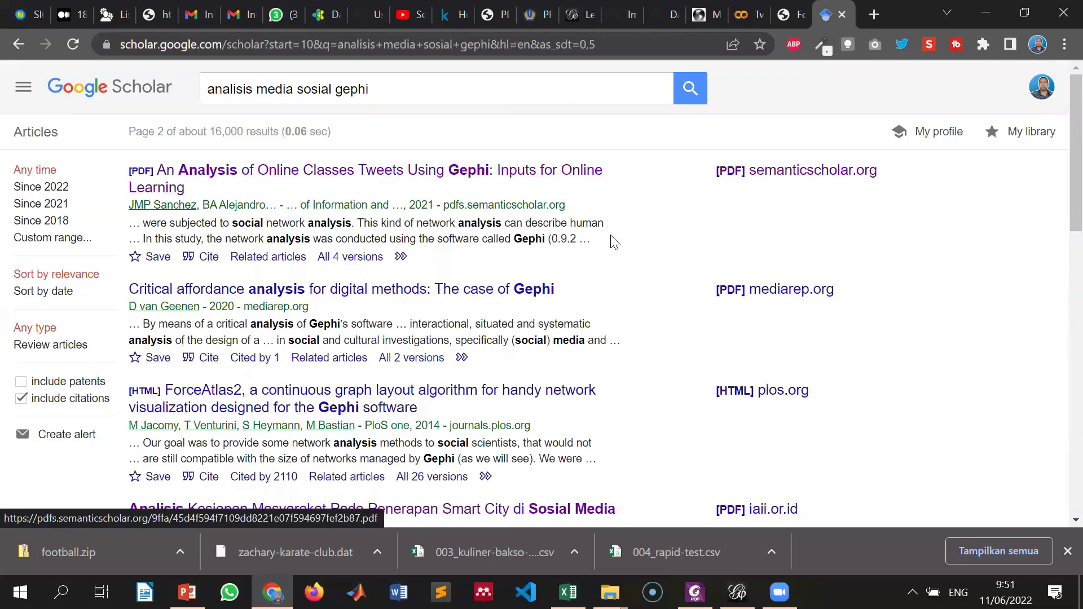
# Step: Open the online classes tweets, Smart City SNA and "Analyzing Social Network using Gephi" papers in new tabs
pyautogui.middleClick(554, 186)
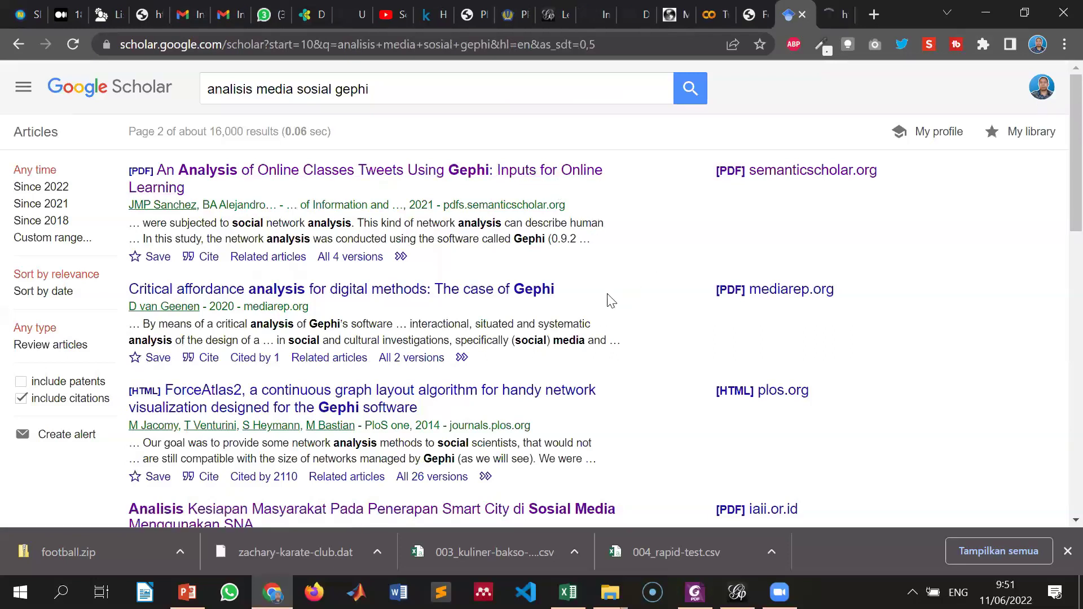
pyautogui.scroll(-3, 461, 346)
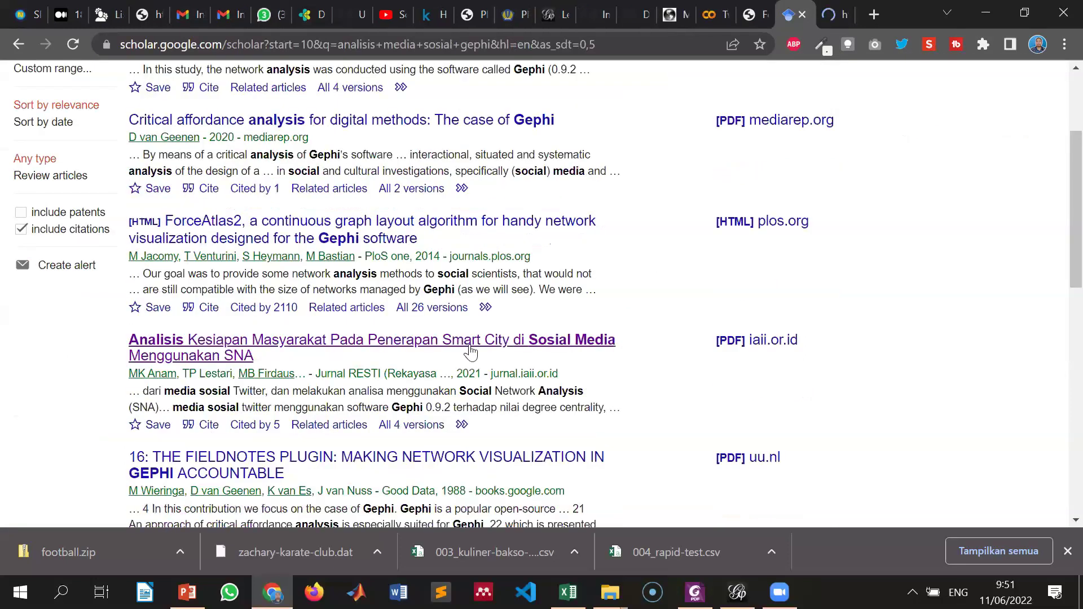
pyautogui.middleClick(503, 356)
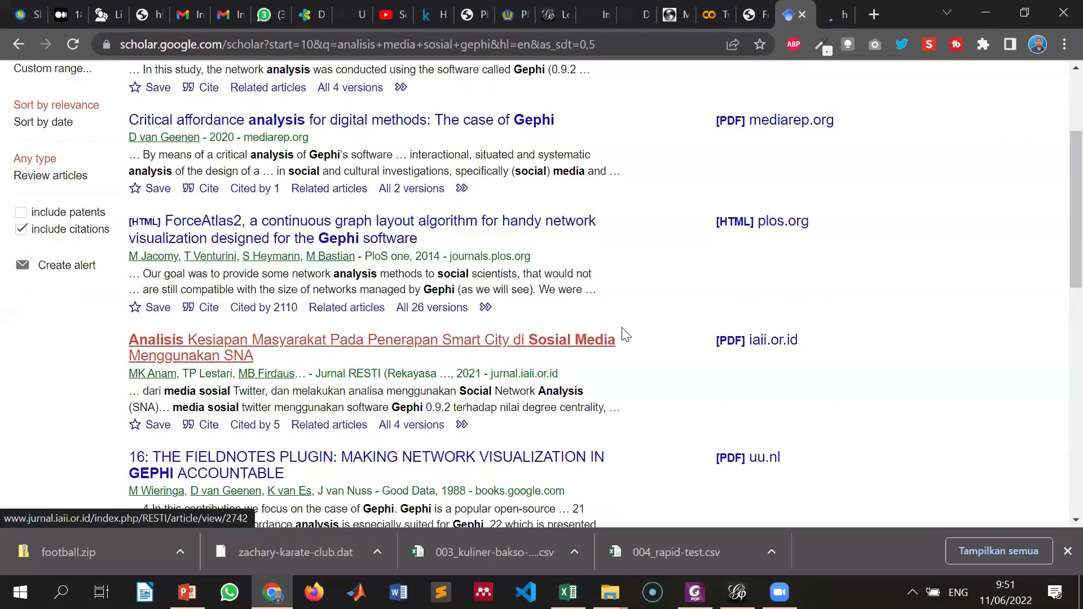
pyautogui.scroll(-3, 624, 333)
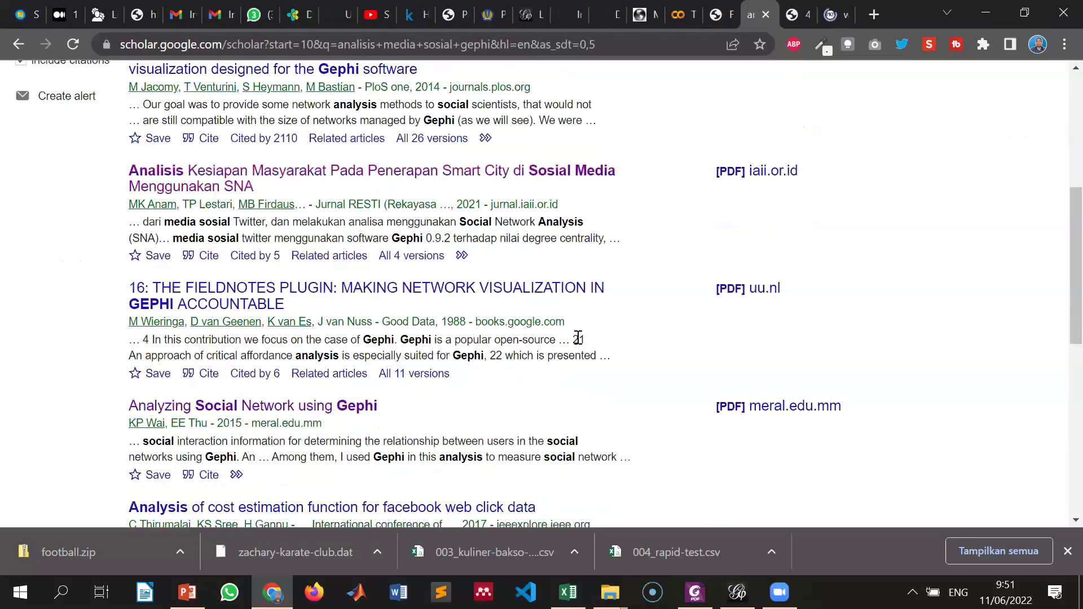
pyautogui.scroll(-1, 303, 326)
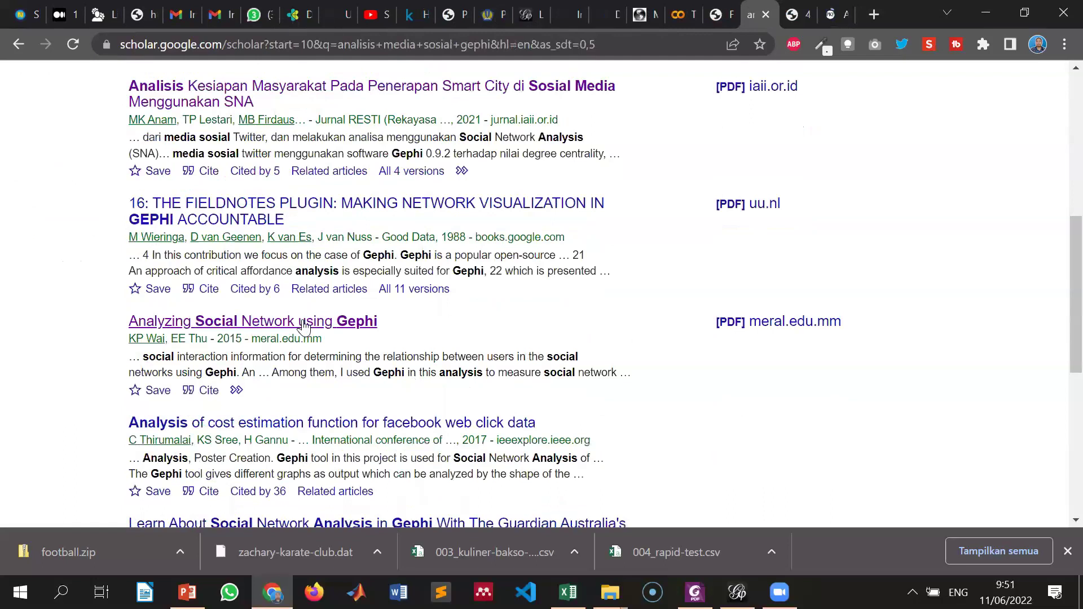
pyautogui.rightClick(304, 323)
pyautogui.press('Return')
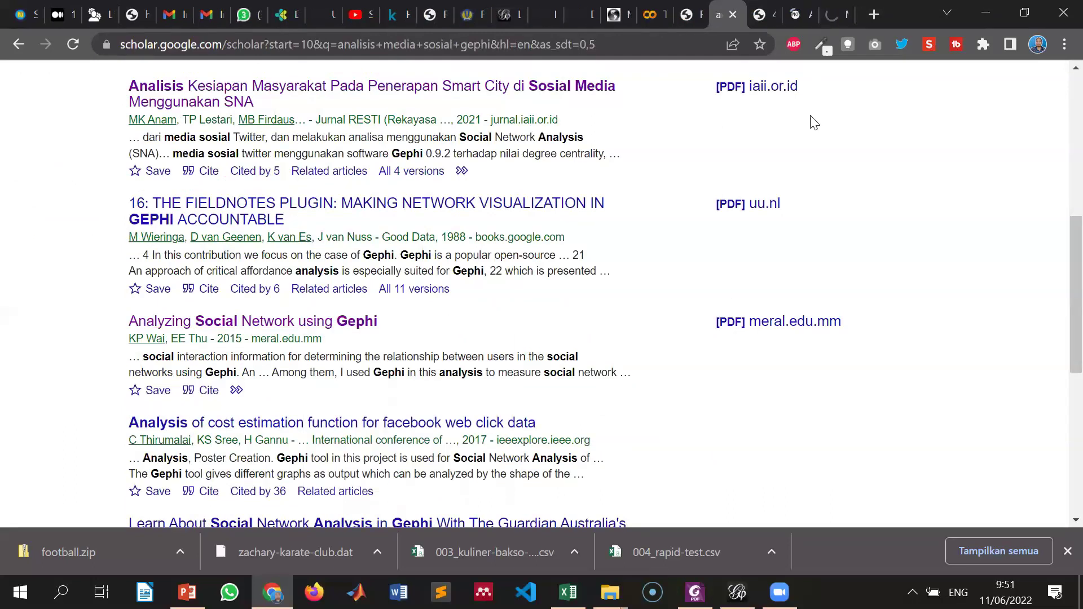
# Step: Switch to the online classes tweets paper and examine its #OnlineClass network figure, distribution charts and influential users table
pyautogui.hotkey('ctrl', 'Tab')
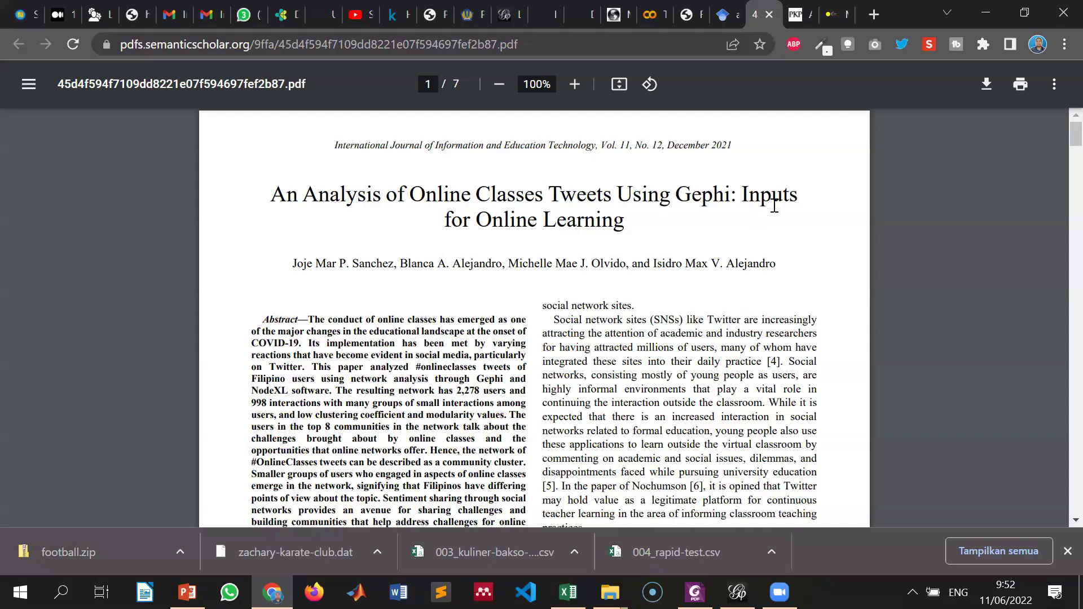
pyautogui.scroll(-10, 725, 258)
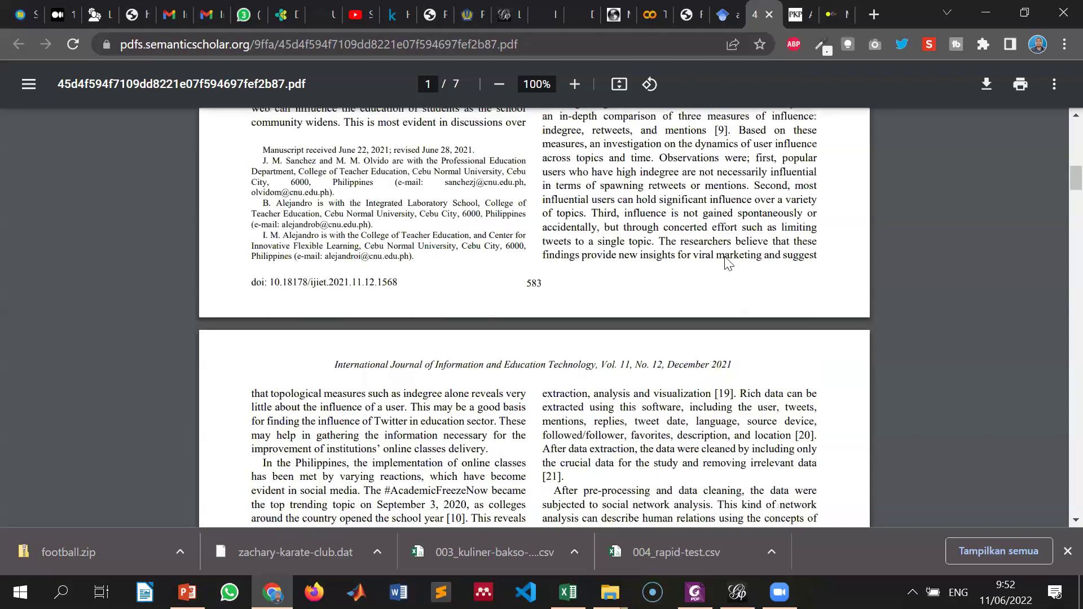
pyautogui.scroll(-15, 726, 260)
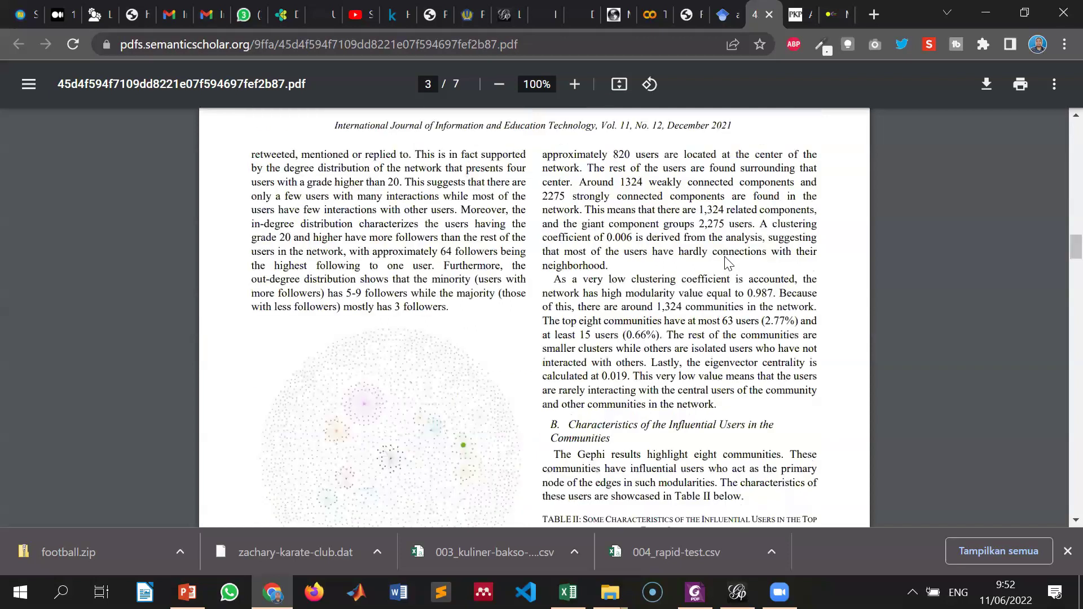
pyautogui.scroll(-7, 726, 260)
pyautogui.scroll(3, 507, 226)
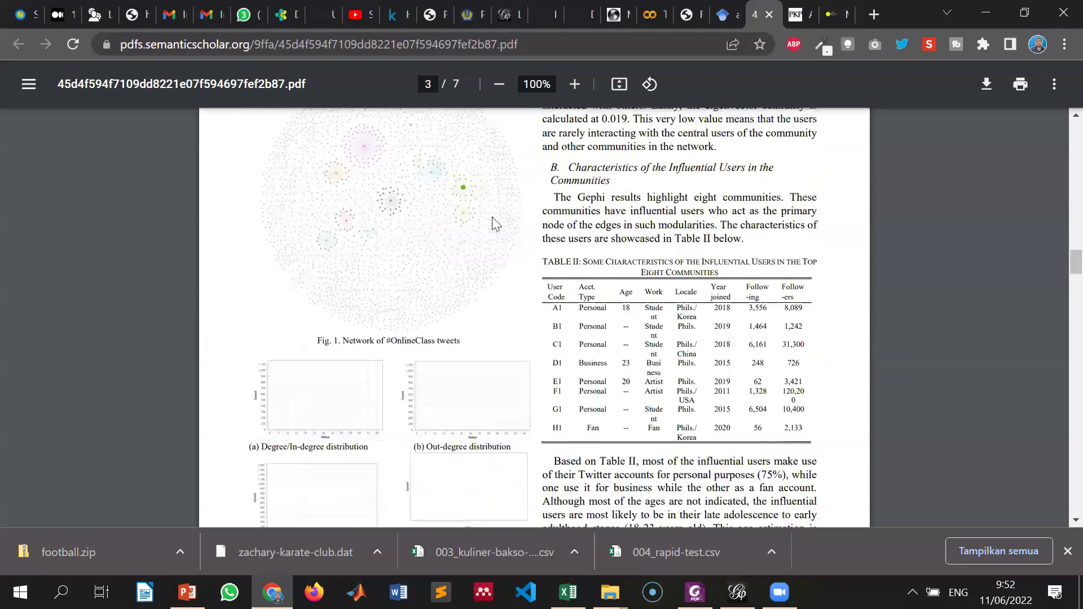
pyautogui.scroll(2, 433, 349)
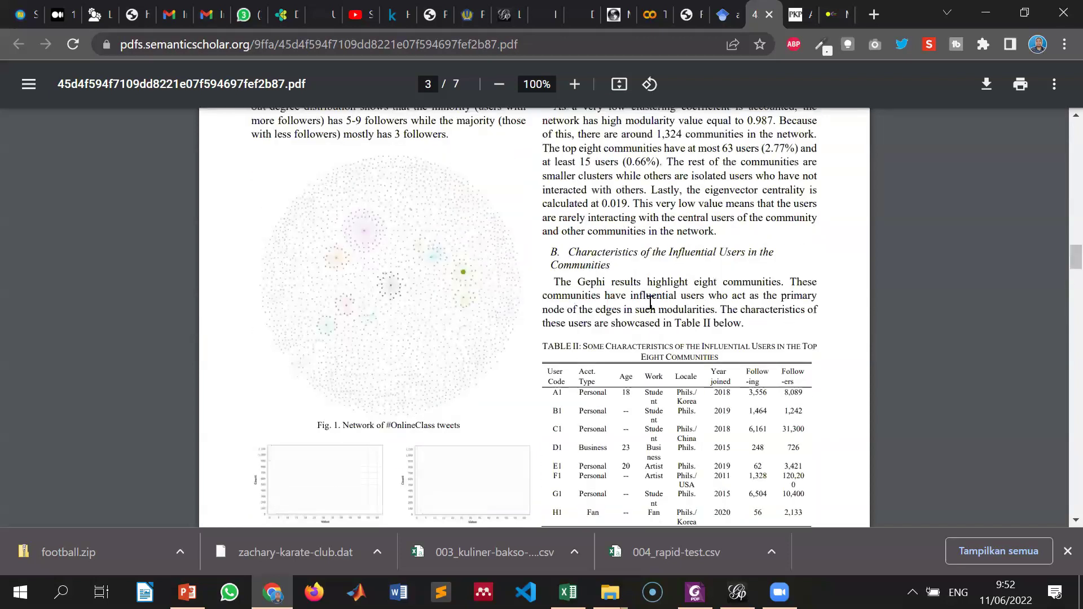
pyautogui.scroll(-5, 568, 293)
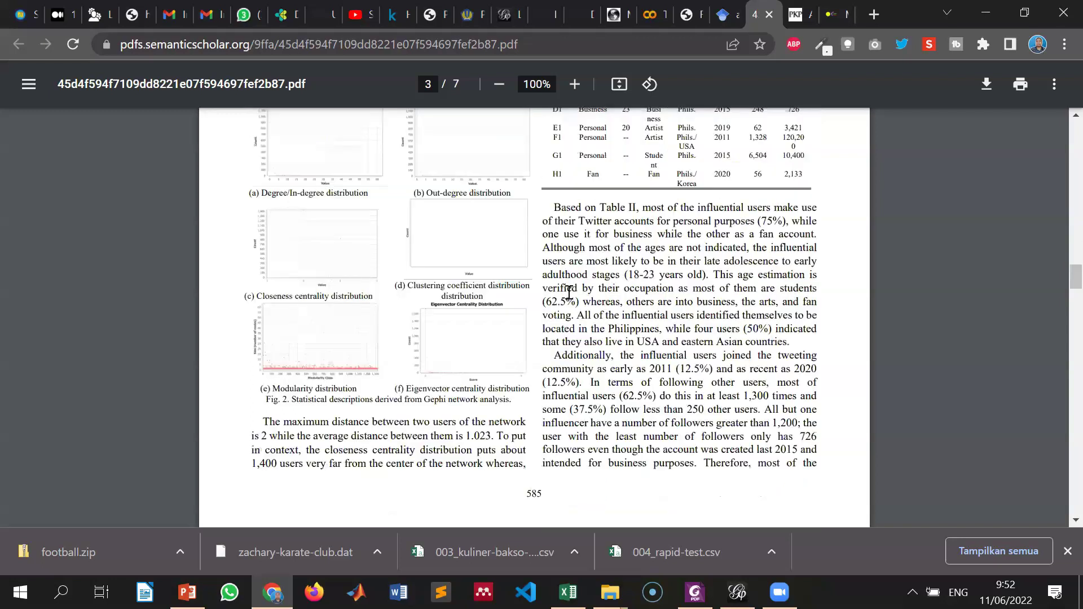
# Step: Examine the paper's community graphs, NodeXL topic network figure and conclusions on pages 4 and 5
pyautogui.scroll(-10, 569, 293)
pyautogui.scroll(-8, 569, 293)
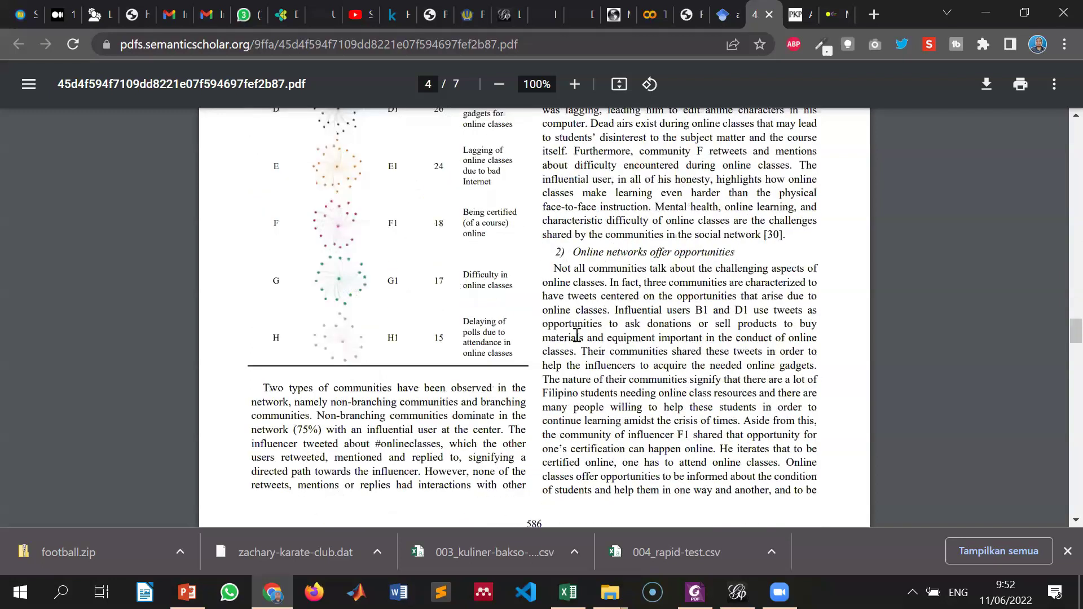
pyautogui.scroll(-5, 576, 327)
pyautogui.scroll(-1, 518, 330)
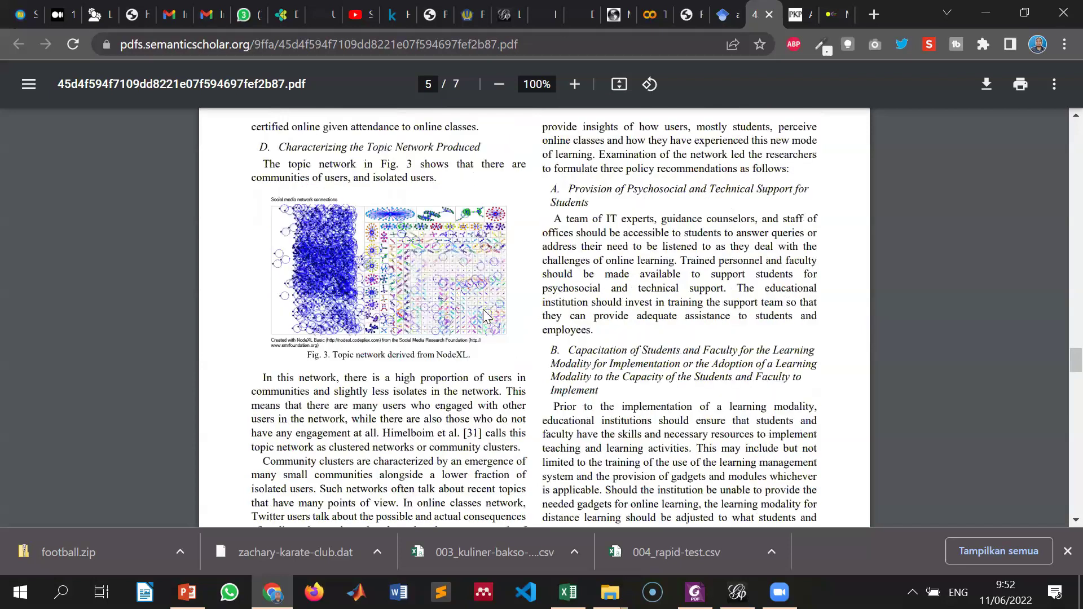
pyautogui.scroll(-5, 423, 372)
pyautogui.scroll(-5, 377, 326)
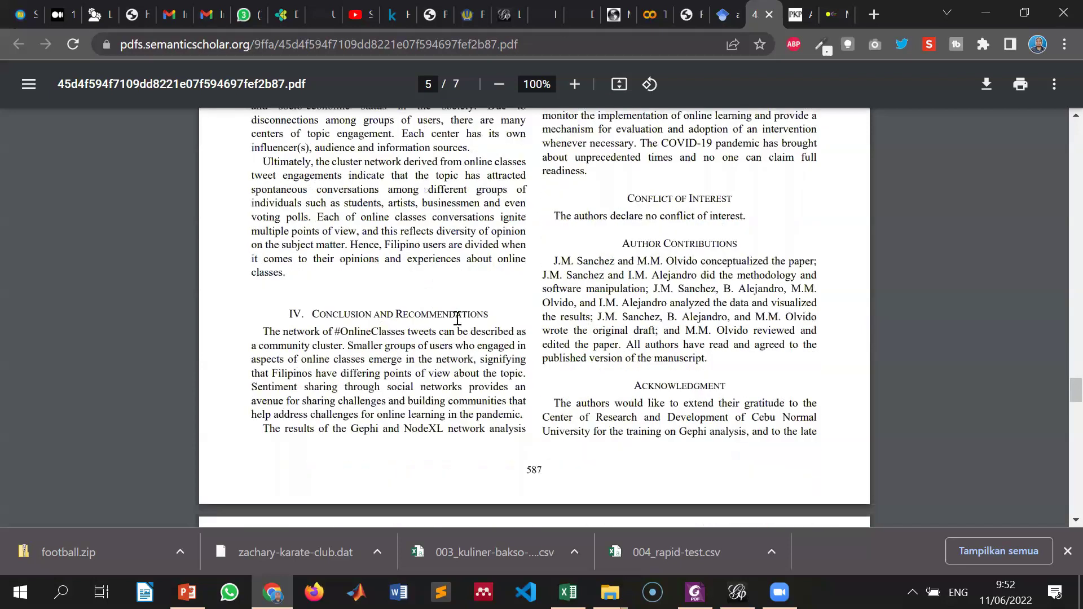
pyautogui.scroll(3, 491, 299)
pyautogui.scroll(5, 490, 286)
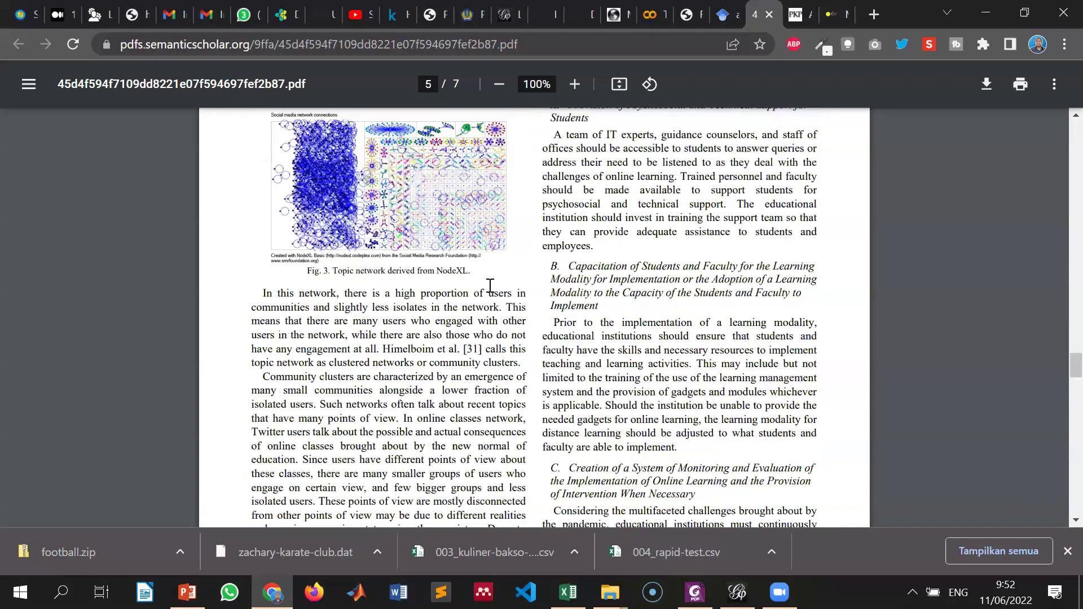
# Step: Switch to the Smart City SNA article page and open its full-text PDF
pyautogui.scroll(5, 490, 287)
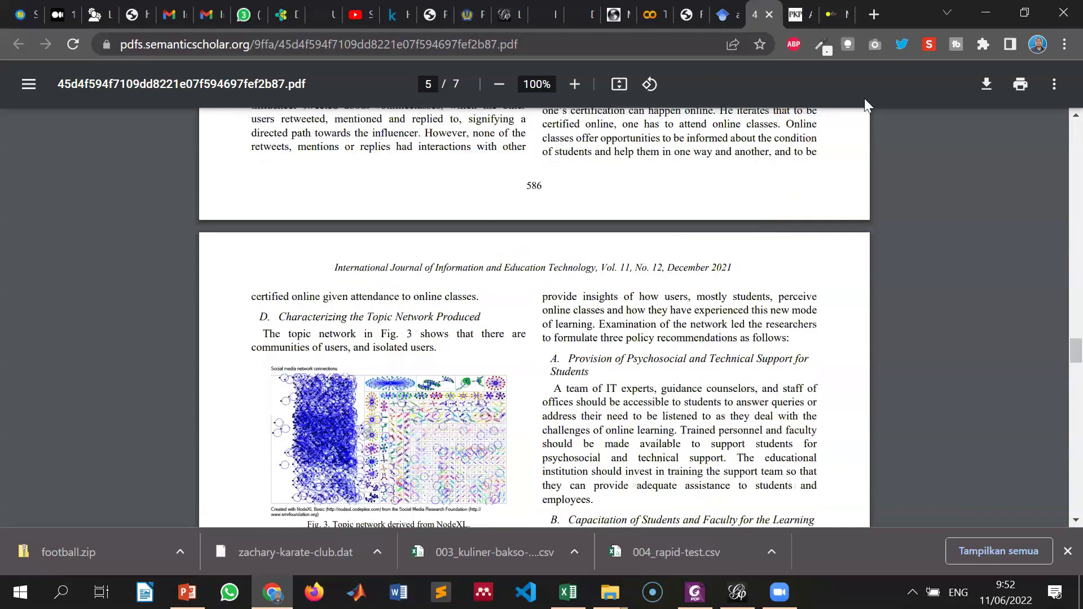
pyautogui.hotkey('ctrl', 'Tab')
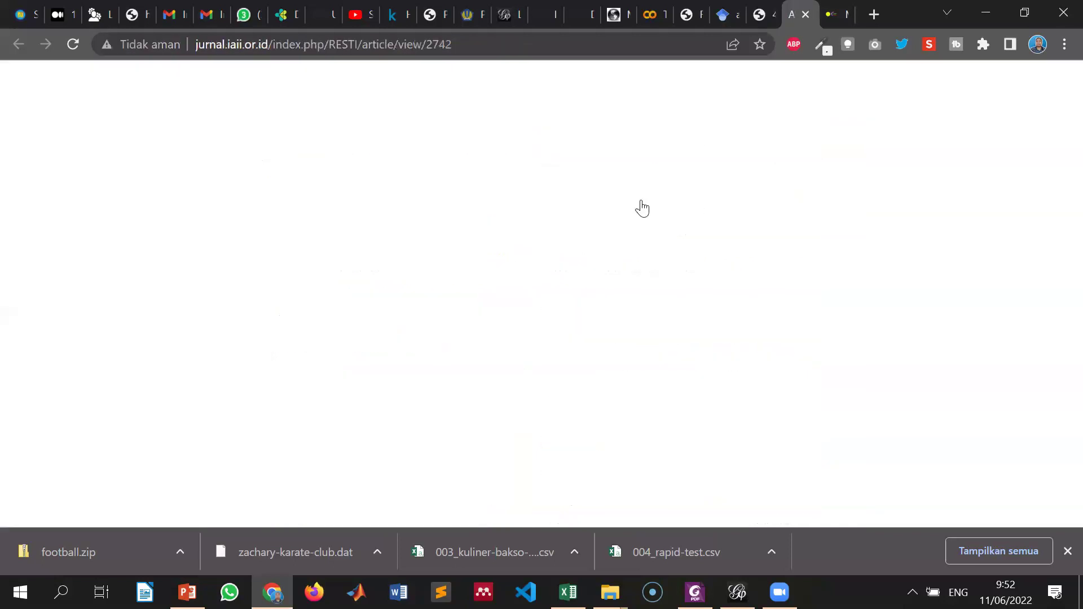
pyautogui.scroll(-6, 533, 320)
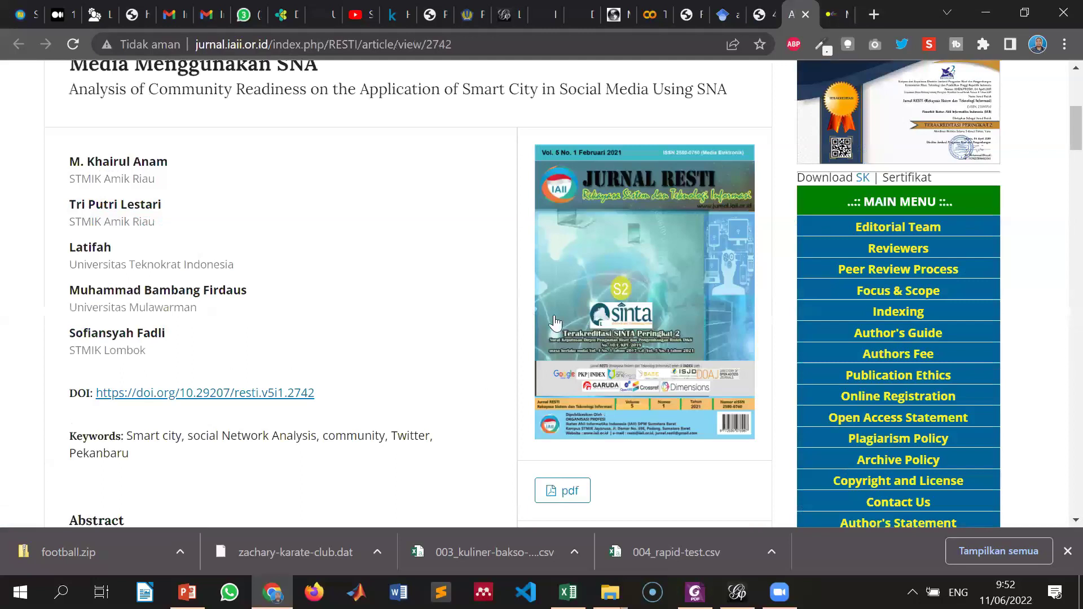
pyautogui.scroll(-3, 434, 280)
pyautogui.click(562, 319)
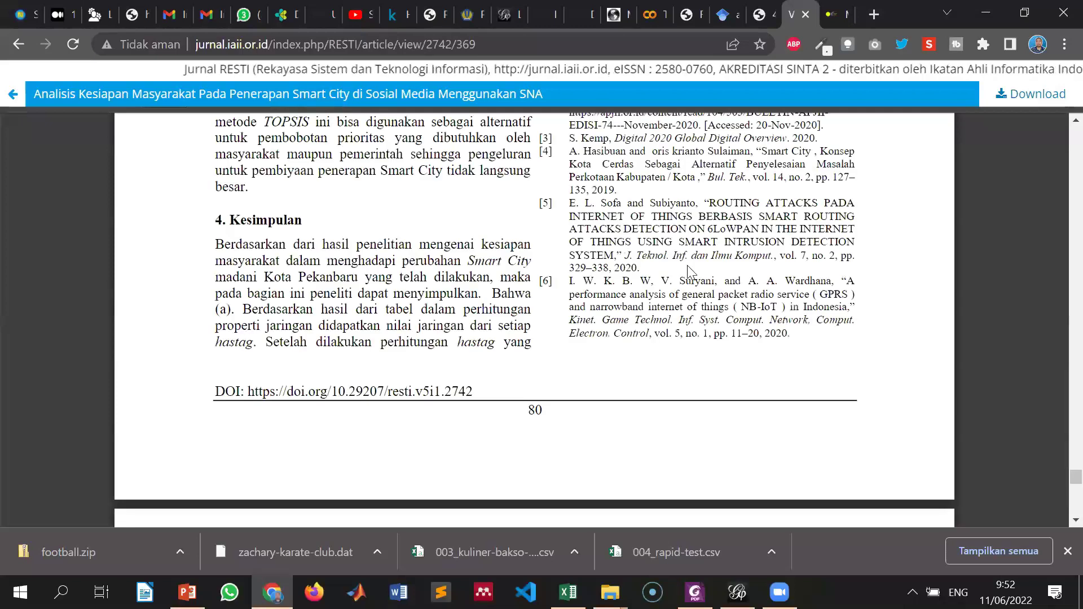
# Step: Examine the paper's Gambar 9 network visualization with its hashtag color legend and the most-used hashtags chart
pyautogui.scroll(15, 694, 256)
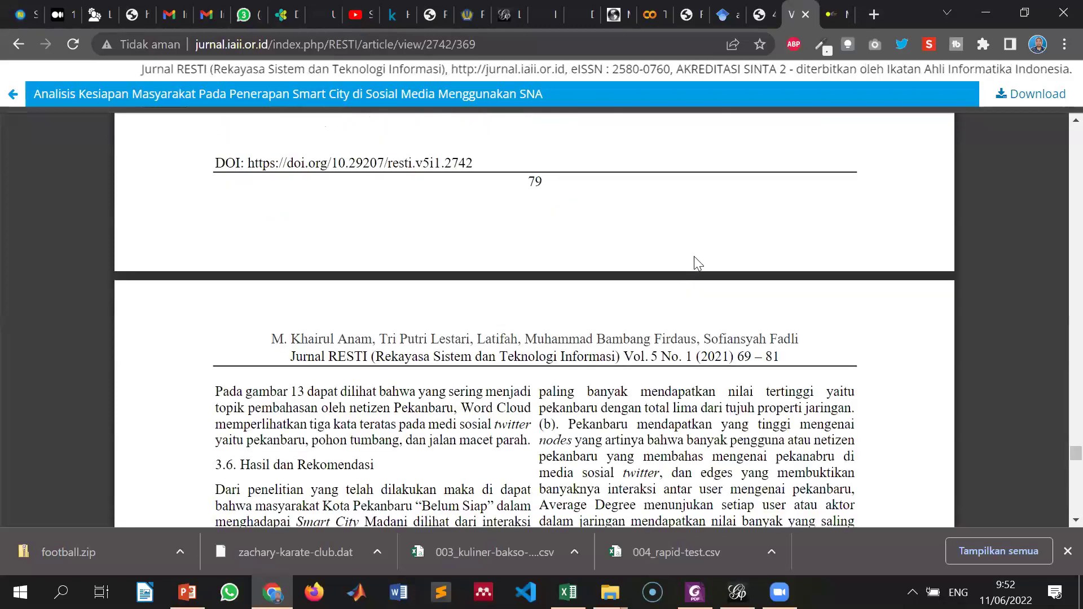
pyautogui.scroll(8, 694, 256)
pyautogui.scroll(4, 556, 226)
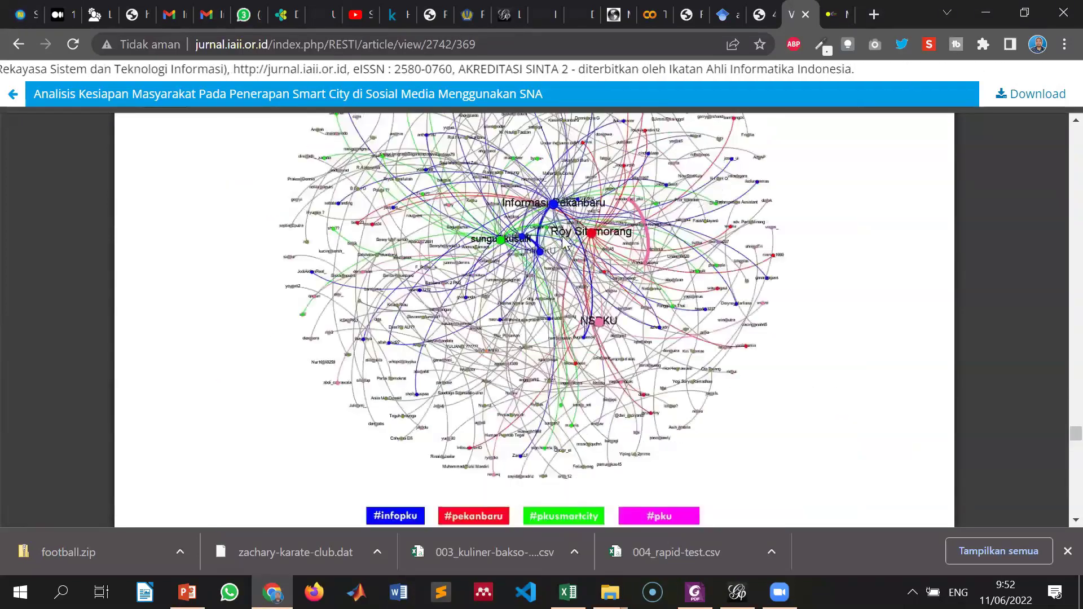
pyautogui.scroll(4, 586, 232)
pyautogui.scroll(-4, 588, 232)
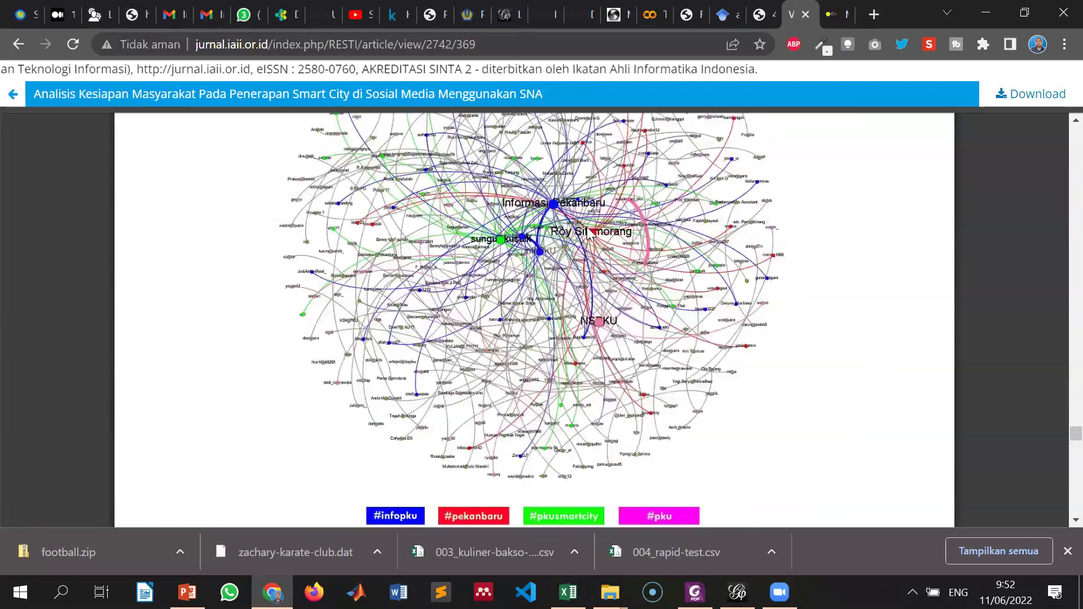
pyautogui.scroll(-5, 589, 232)
pyautogui.scroll(3, 487, 350)
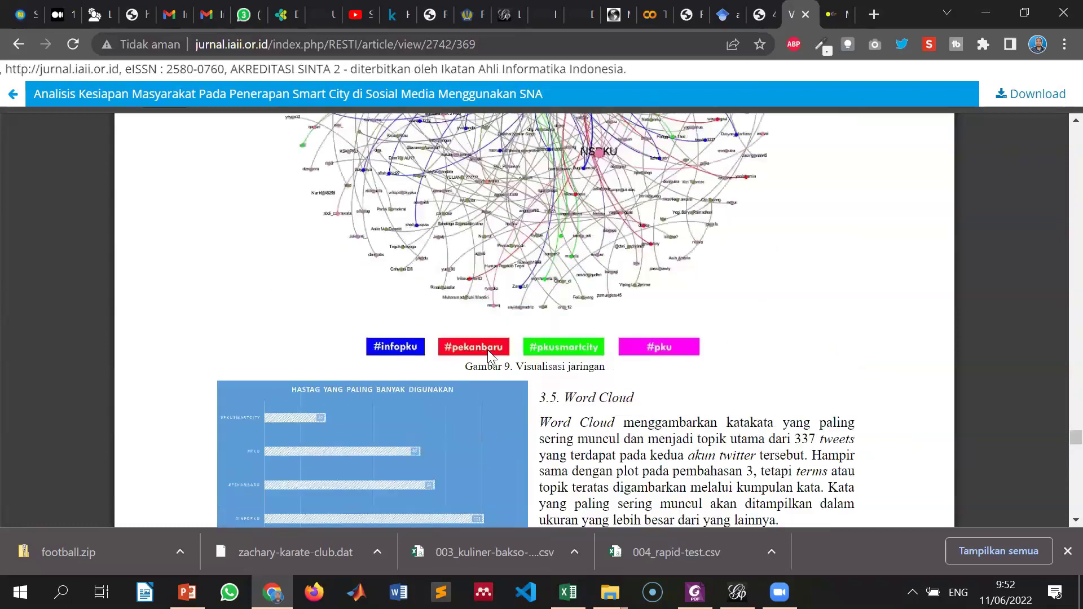
pyautogui.scroll(2, 558, 346)
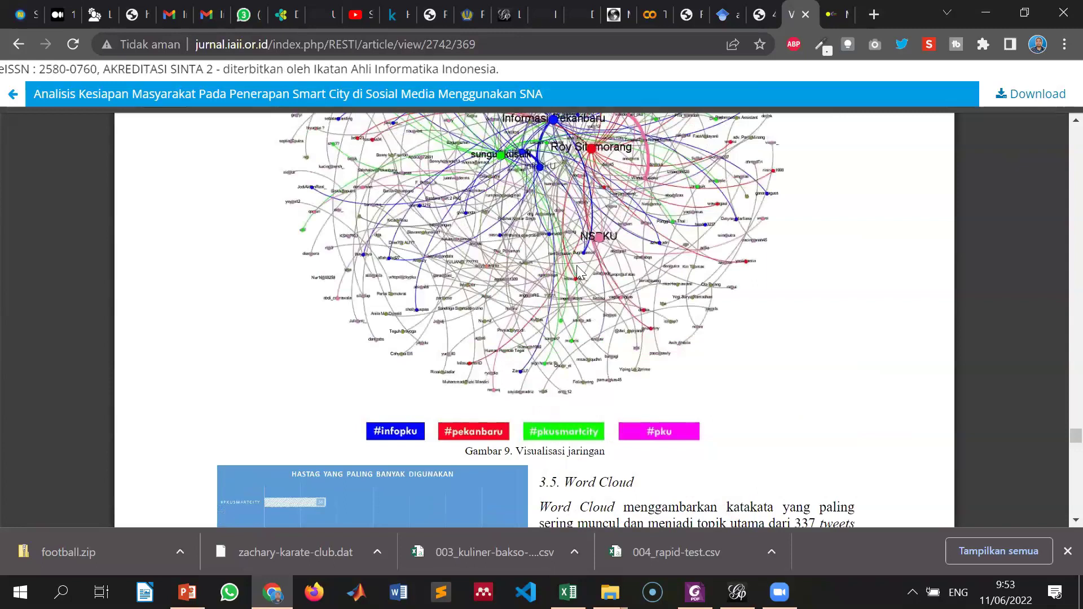
pyautogui.scroll(2, 670, 523)
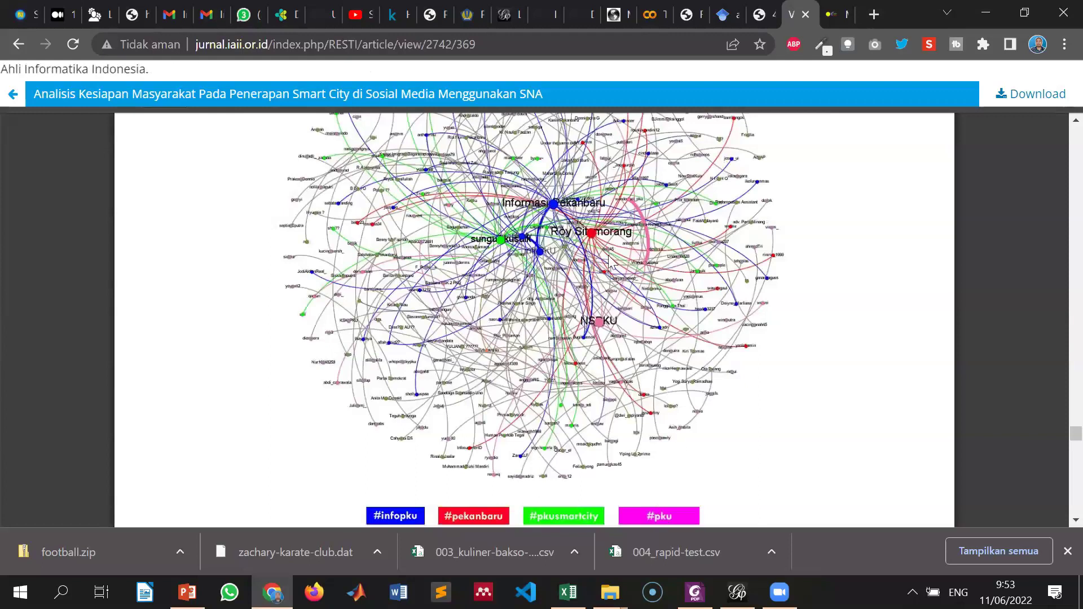
pyautogui.scroll(-2, 631, 378)
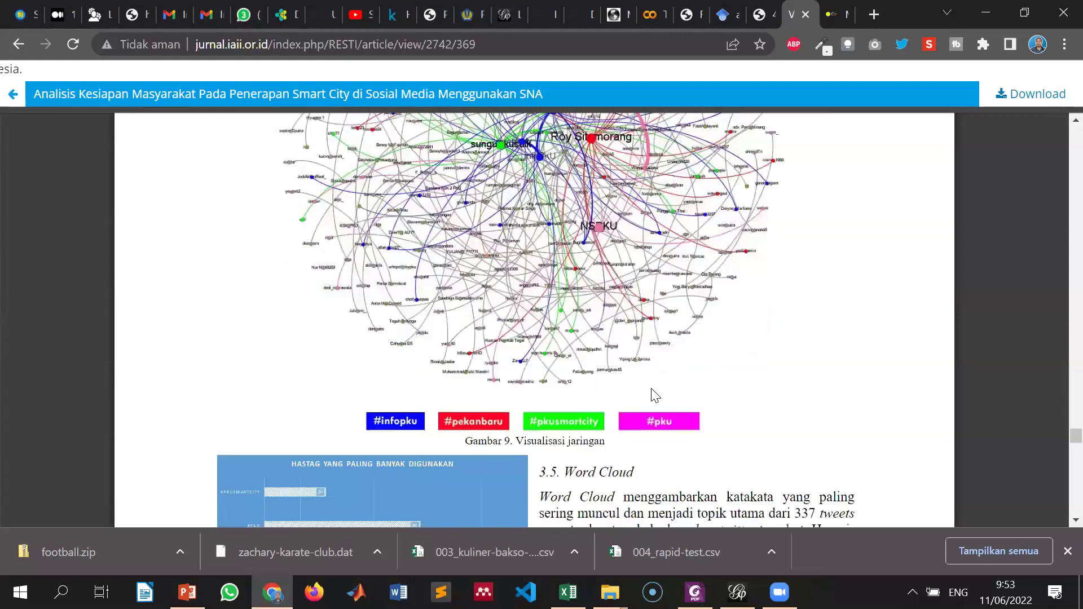
pyautogui.scroll(-1, 667, 357)
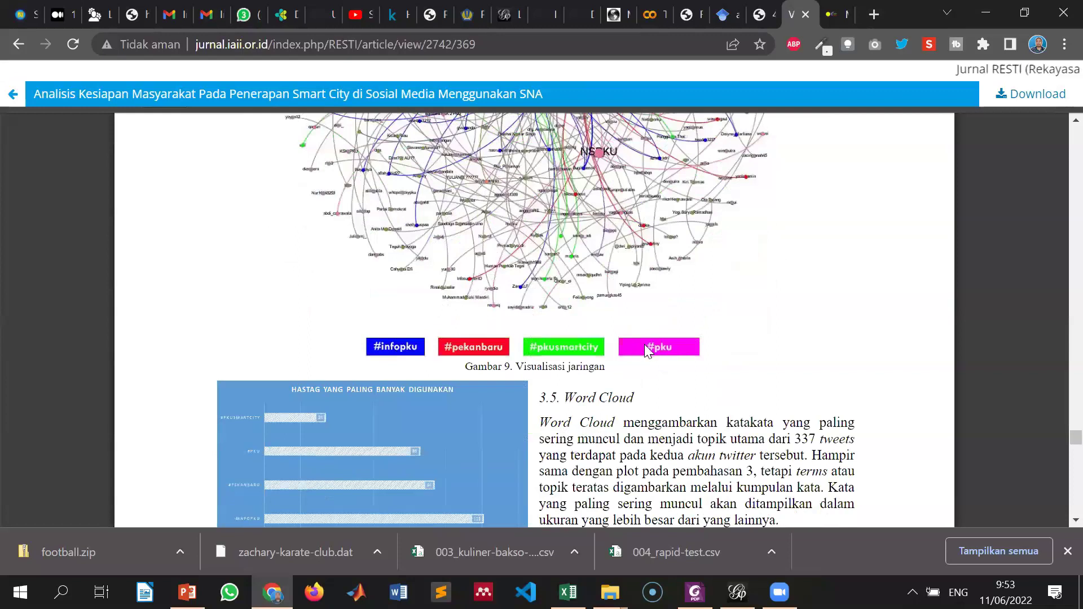
# Step: Review the Smart City paper's separate hashtag network graphs and centrality tables on the preceding pages
pyautogui.scroll(6, 661, 355)
pyautogui.scroll(6, 665, 355)
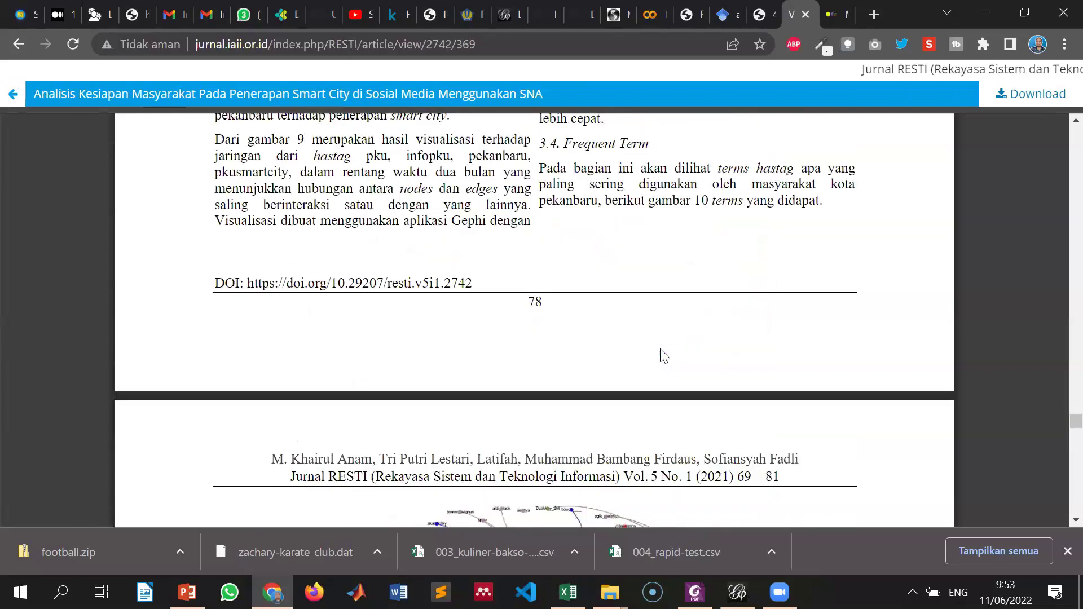
pyautogui.scroll(-7, 664, 355)
pyautogui.scroll(1, 452, 307)
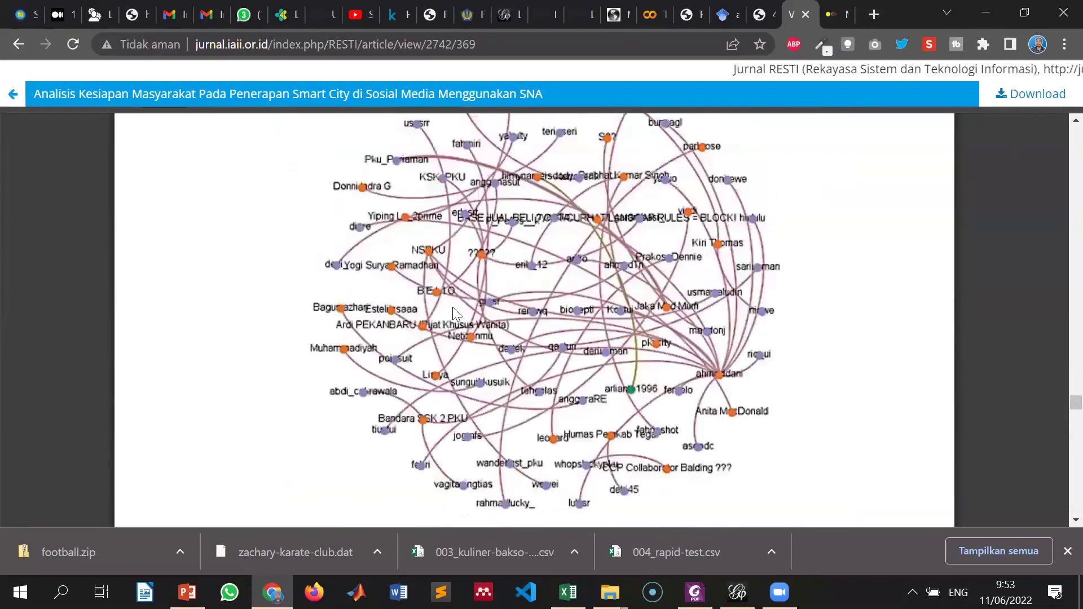
pyautogui.scroll(5, 681, 366)
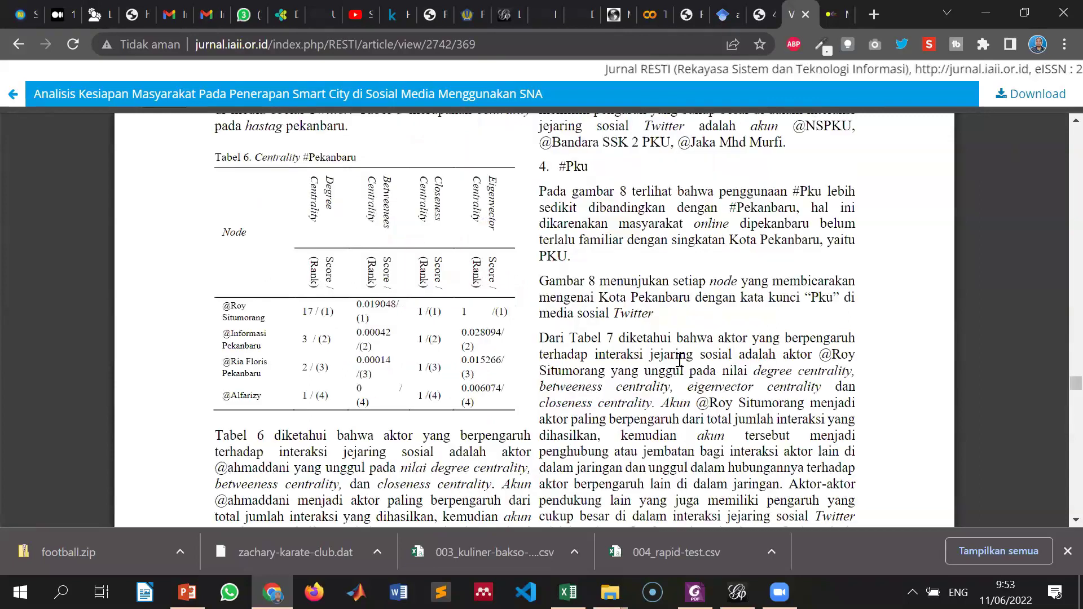
pyautogui.scroll(5, 680, 359)
pyautogui.scroll(5, 681, 362)
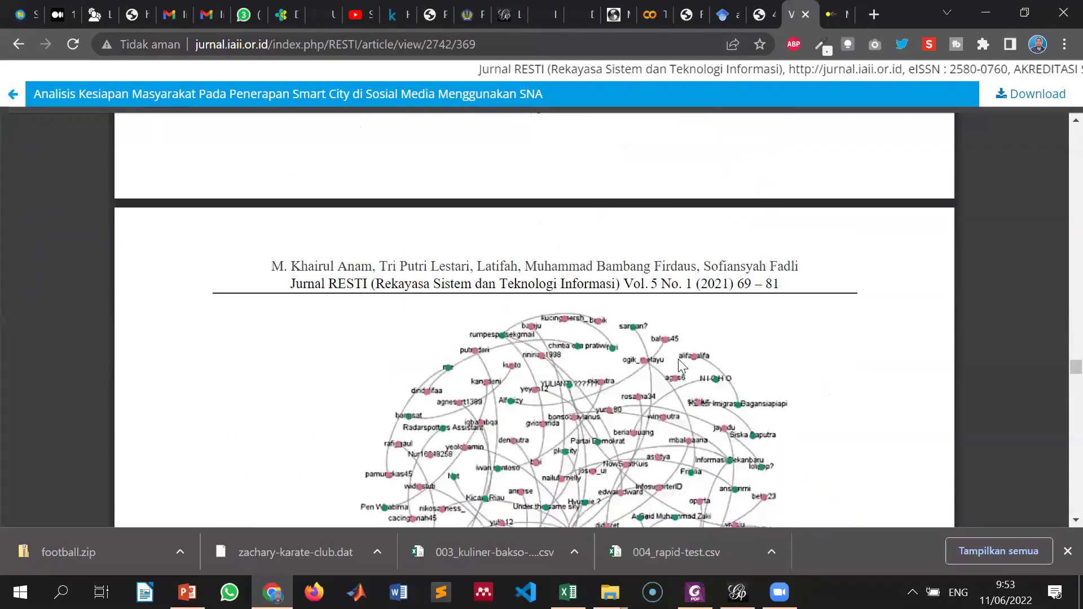
pyautogui.scroll(5, 682, 355)
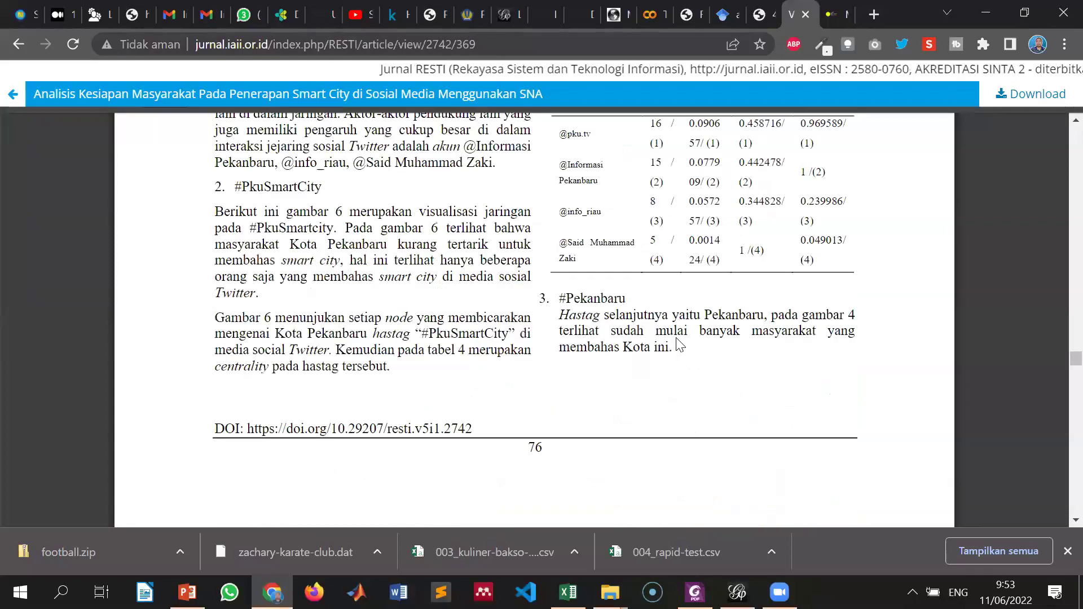
pyautogui.scroll(-3, 680, 345)
pyautogui.scroll(-3, 676, 338)
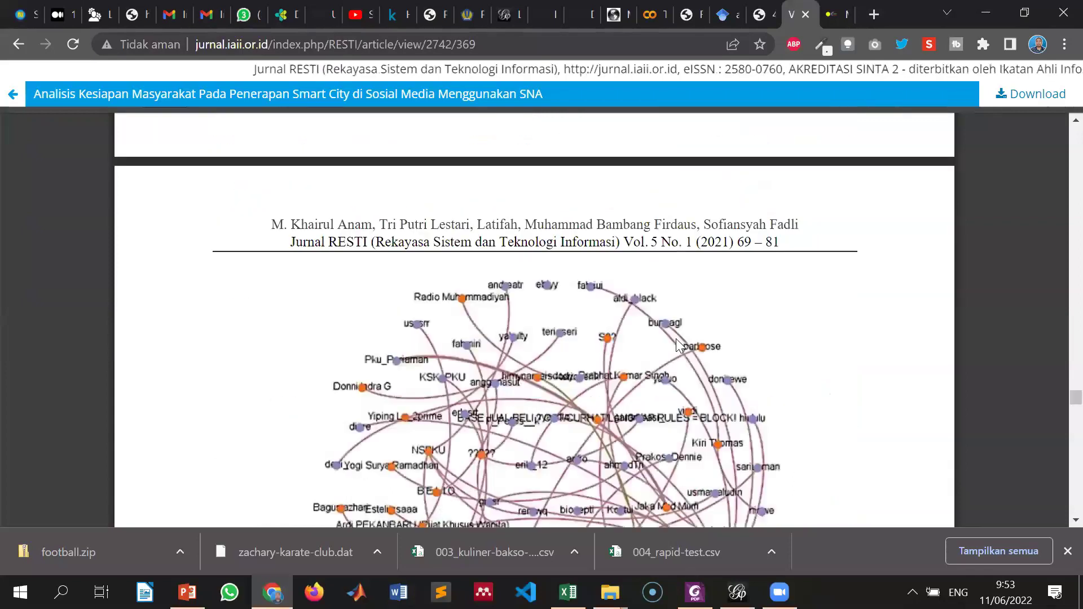
pyautogui.scroll(-8, 738, 213)
# Step: Switch to the "Analyzing Social Network using Gephi" paper and read through to the Gephi import and friend network figures on page 4
pyautogui.click(828, 30)
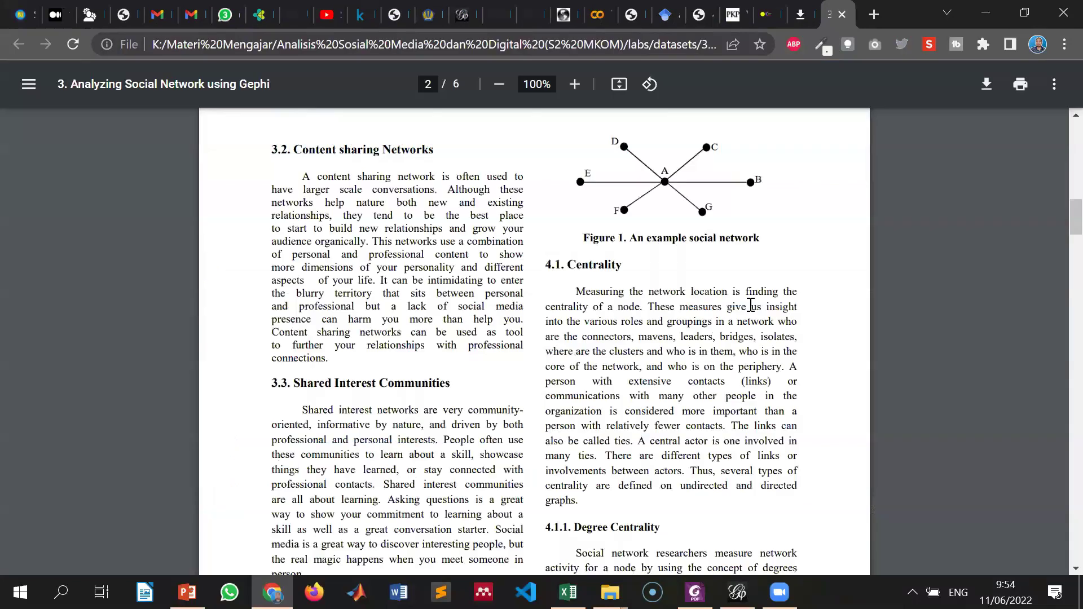
pyautogui.scroll(-10, 757, 299)
pyautogui.scroll(-5, 466, 279)
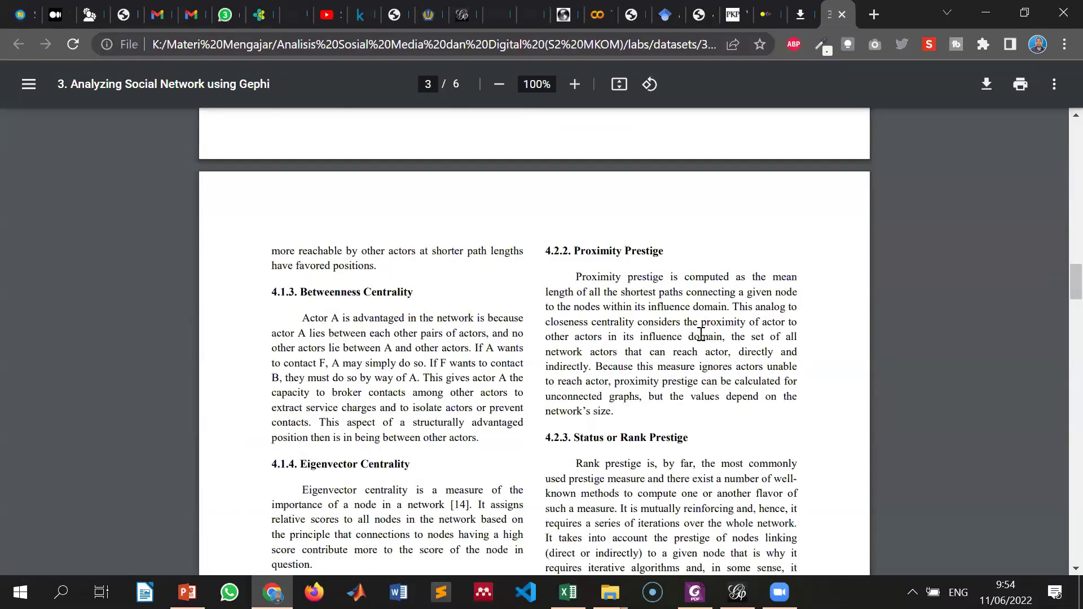
pyautogui.scroll(-10, 695, 333)
pyautogui.scroll(-5, 631, 341)
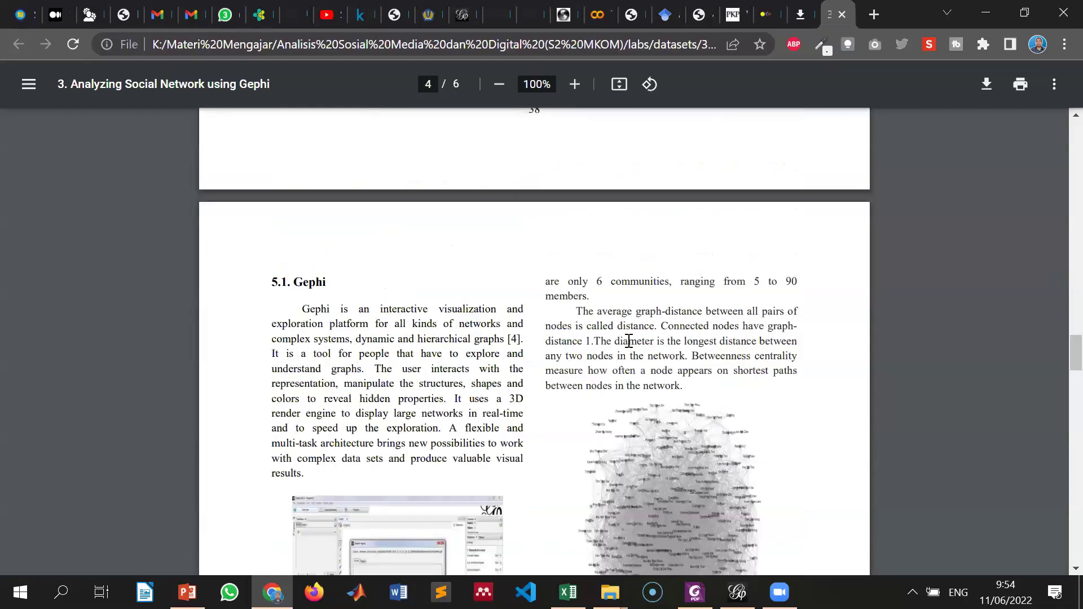
pyautogui.scroll(-3, 629, 341)
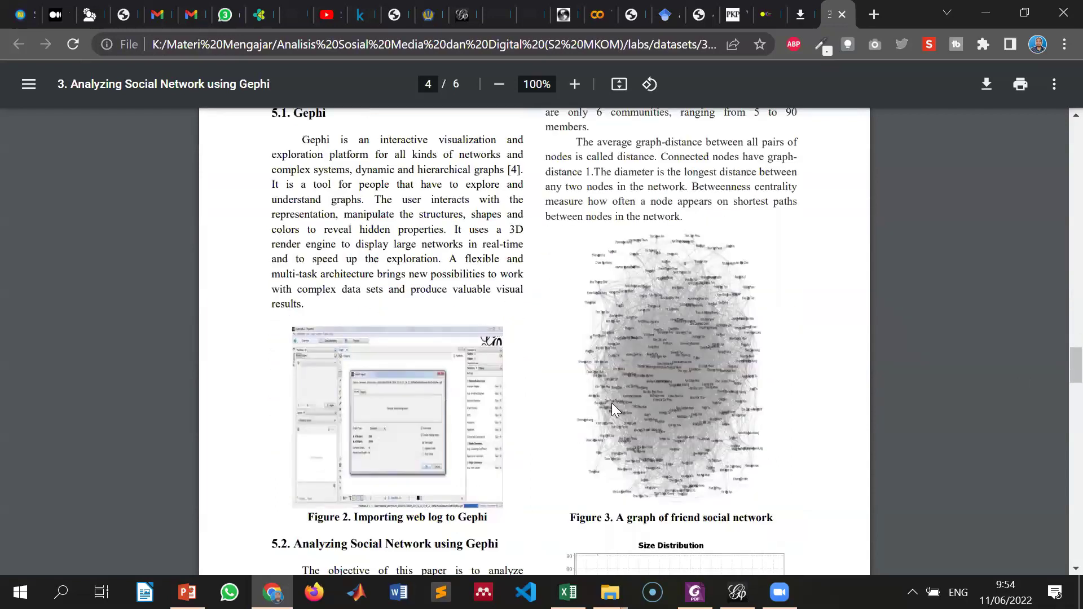
pyautogui.scroll(-2, 704, 389)
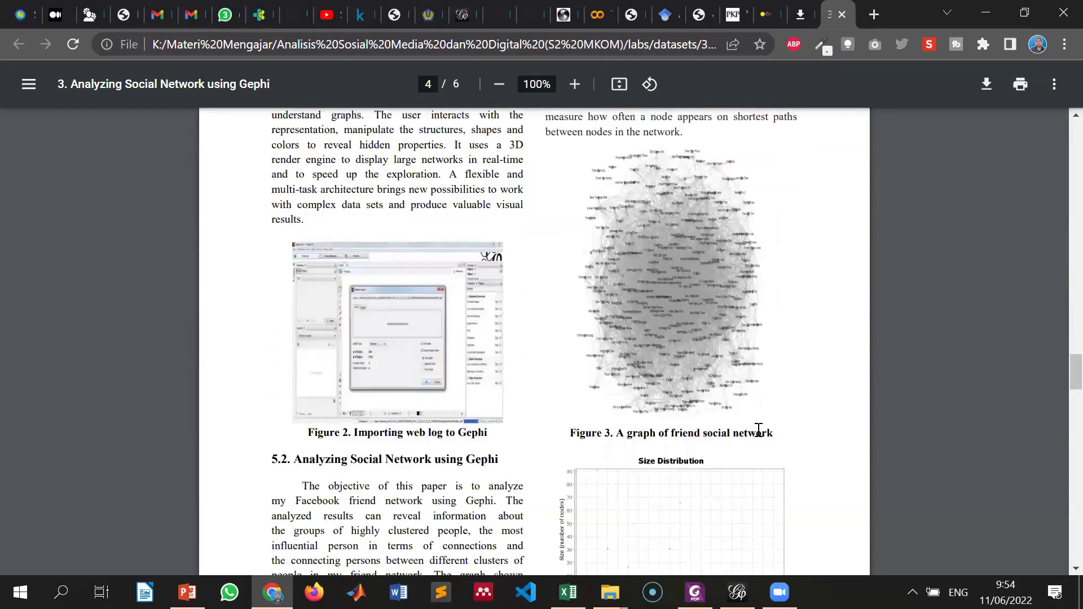
# Step: Examine the paper's modularity, betweenness centrality and degree distribution reports, and revisit the Gephi section and friend network graph
pyautogui.scroll(-7, 699, 423)
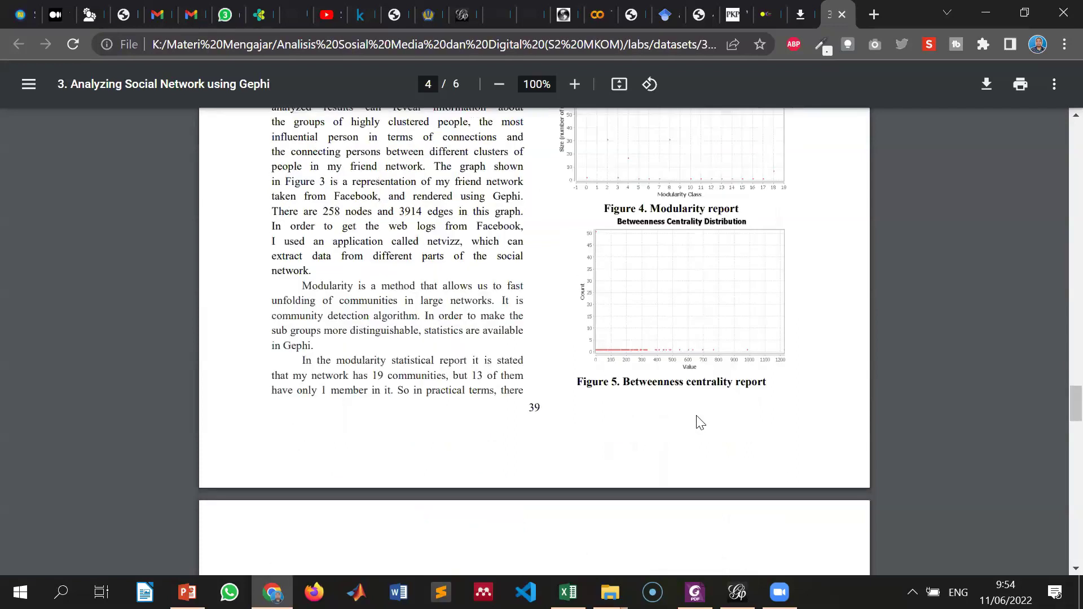
pyautogui.scroll(-12, 698, 420)
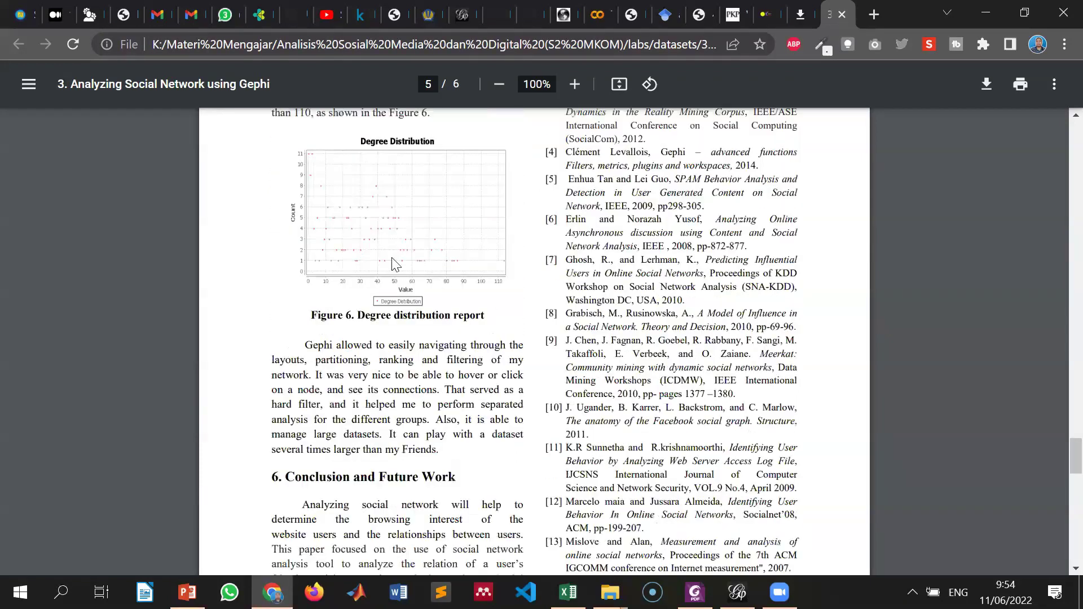
pyautogui.scroll(2, 431, 429)
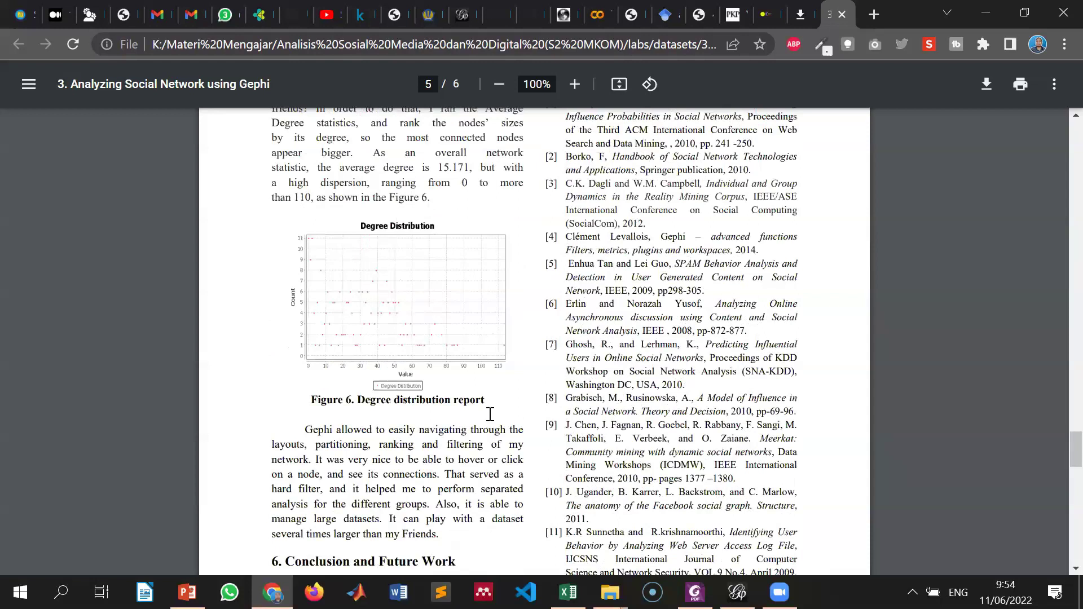
pyautogui.scroll(-4, 443, 388)
pyautogui.scroll(12, 442, 388)
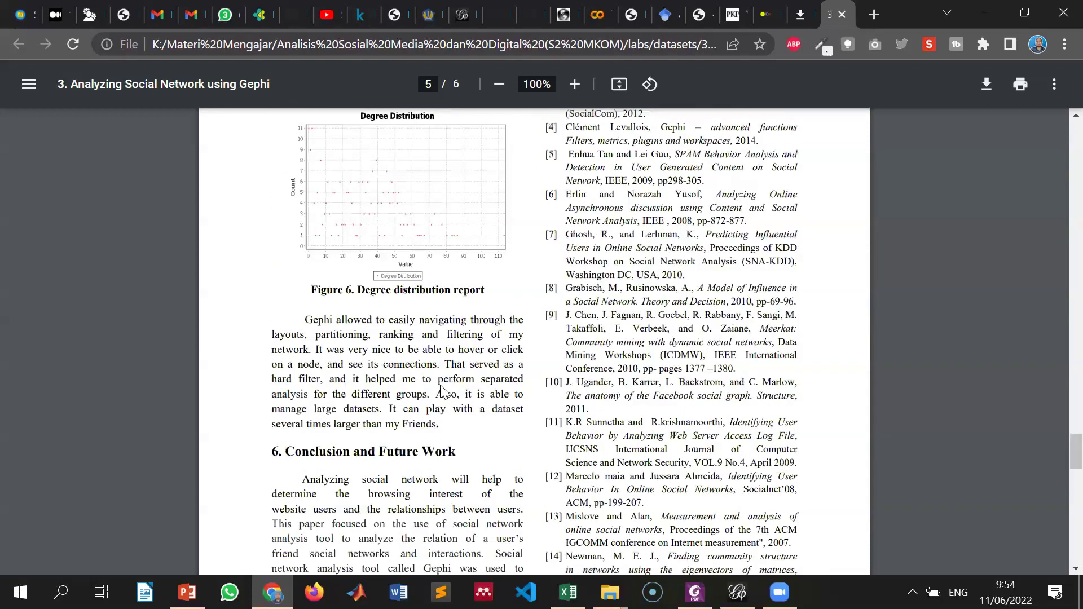
pyautogui.scroll(4, 442, 389)
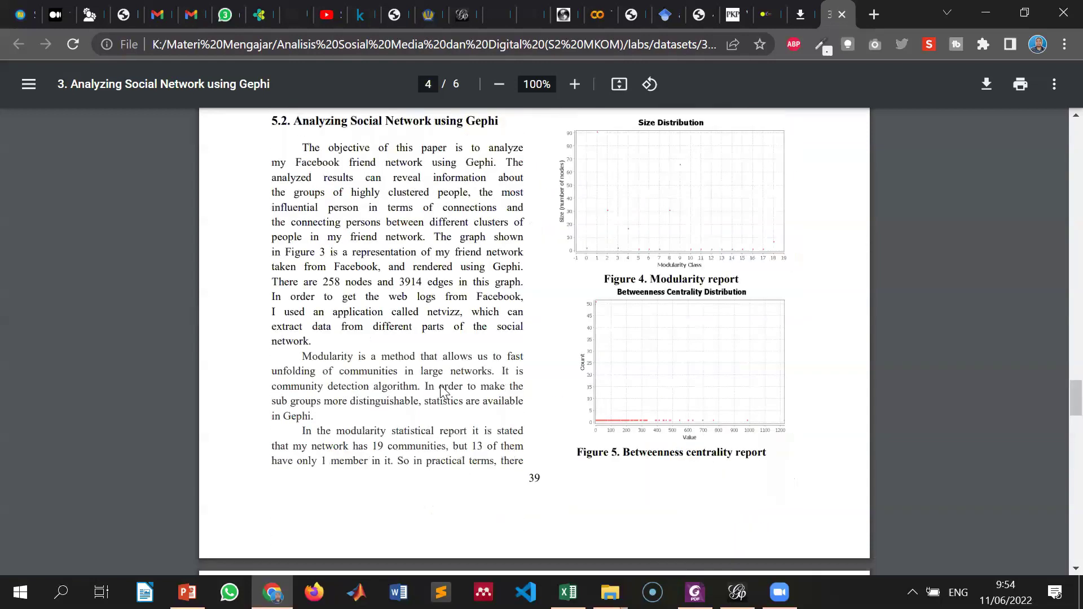
pyautogui.scroll(2, 443, 389)
pyautogui.scroll(2, 442, 384)
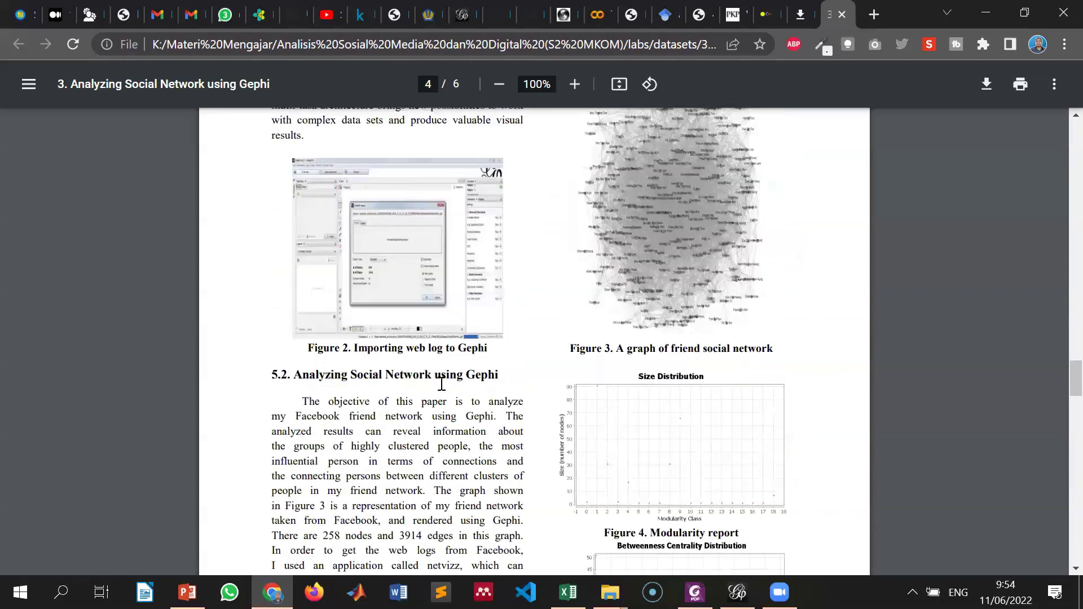
pyautogui.scroll(3, 442, 383)
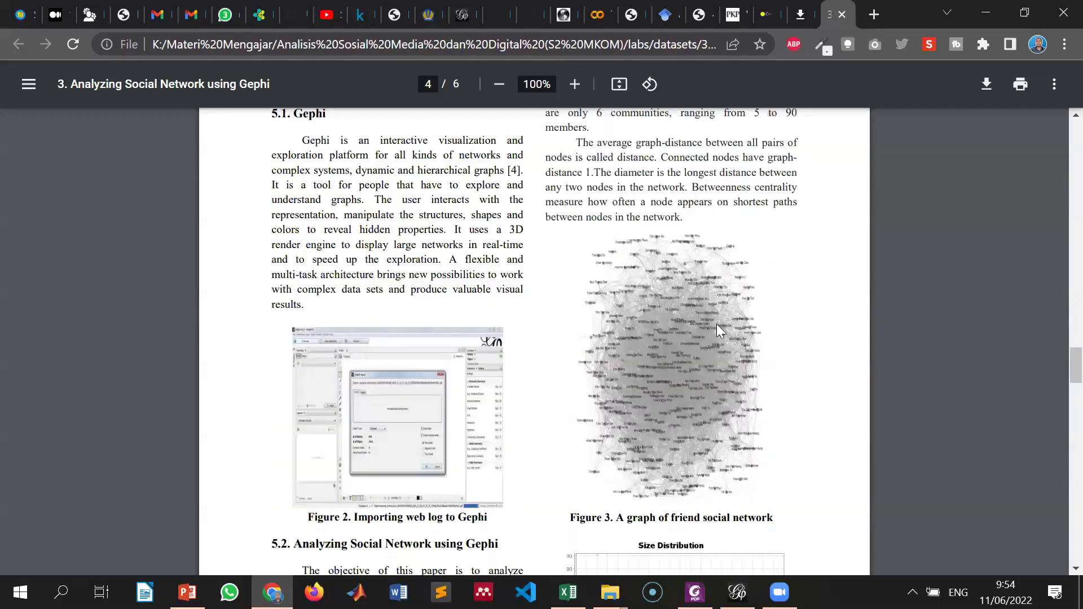
pyautogui.scroll(3, 725, 323)
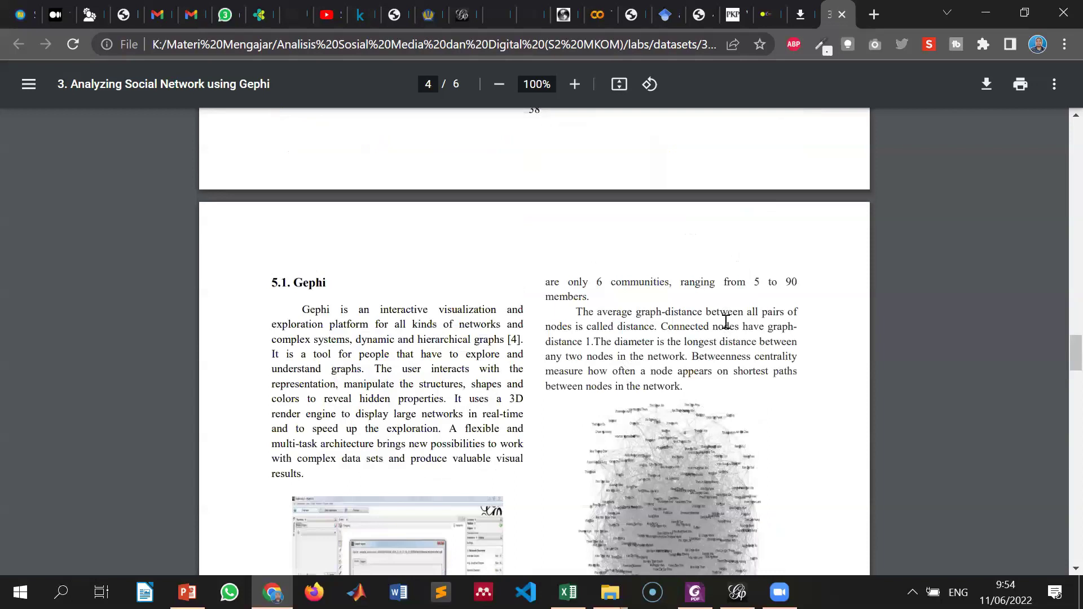
# Step: Review the prestige and centrality definitions on pages 3 and 2, back to the example social network in Figure 1
pyautogui.scroll(5, 726, 321)
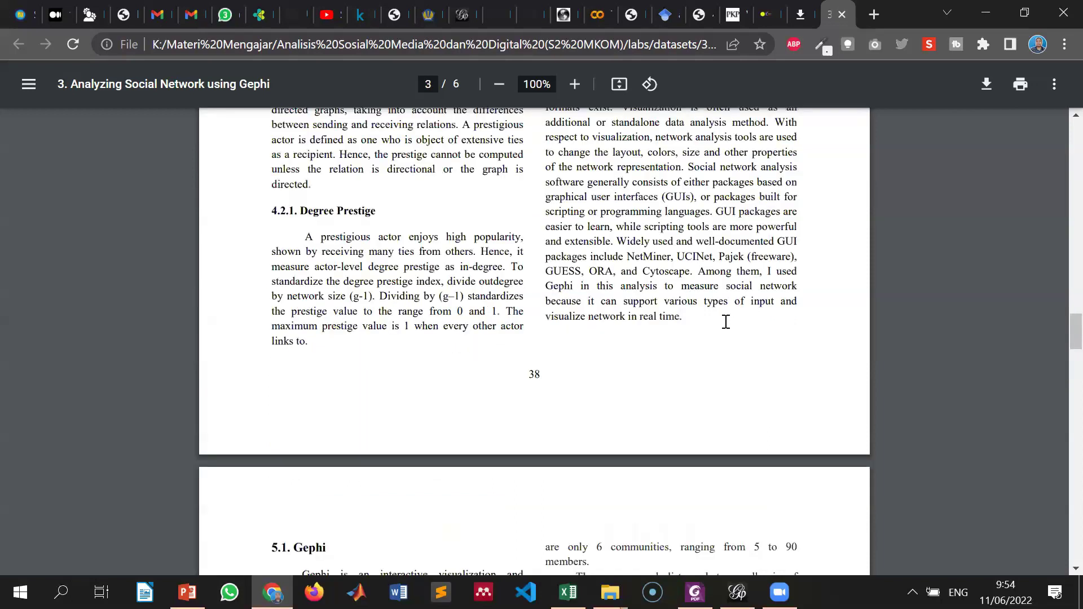
pyautogui.scroll(6, 726, 322)
pyautogui.scroll(5, 726, 321)
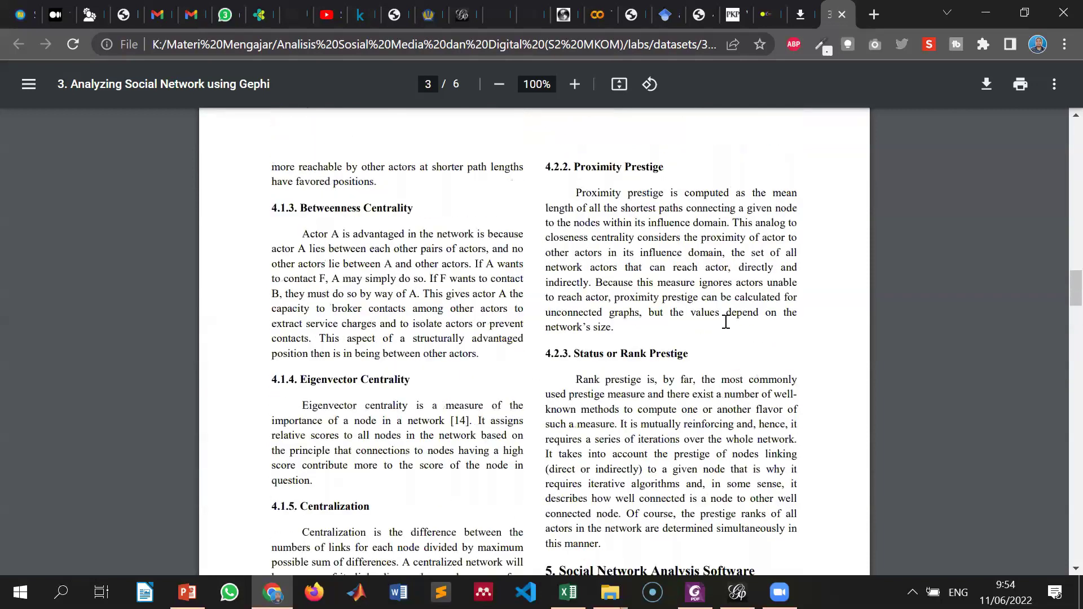
pyautogui.scroll(3, 726, 321)
pyautogui.scroll(5, 726, 321)
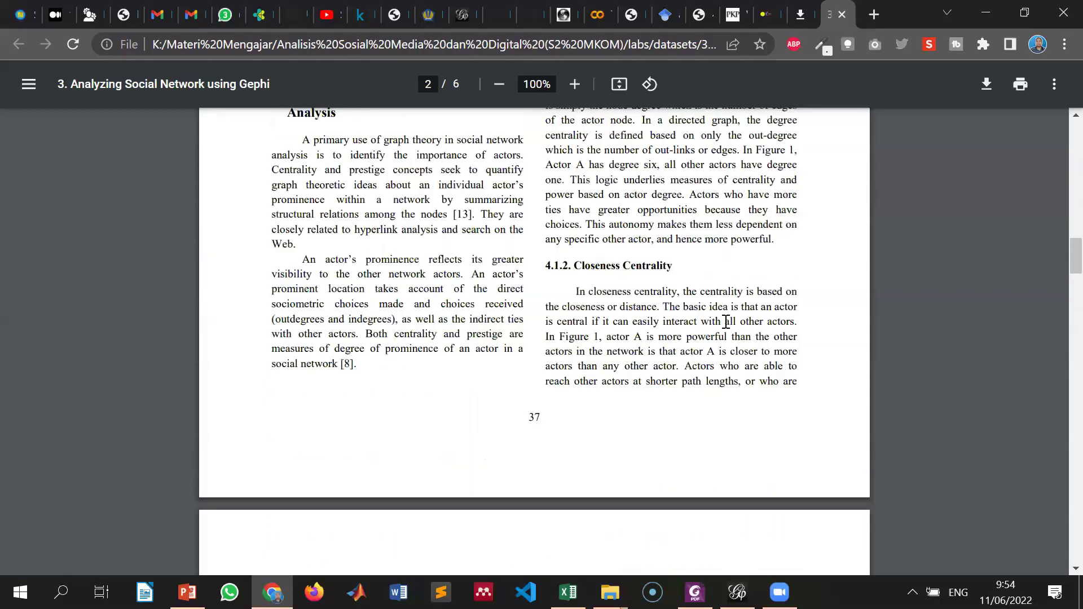
pyautogui.scroll(3, 726, 321)
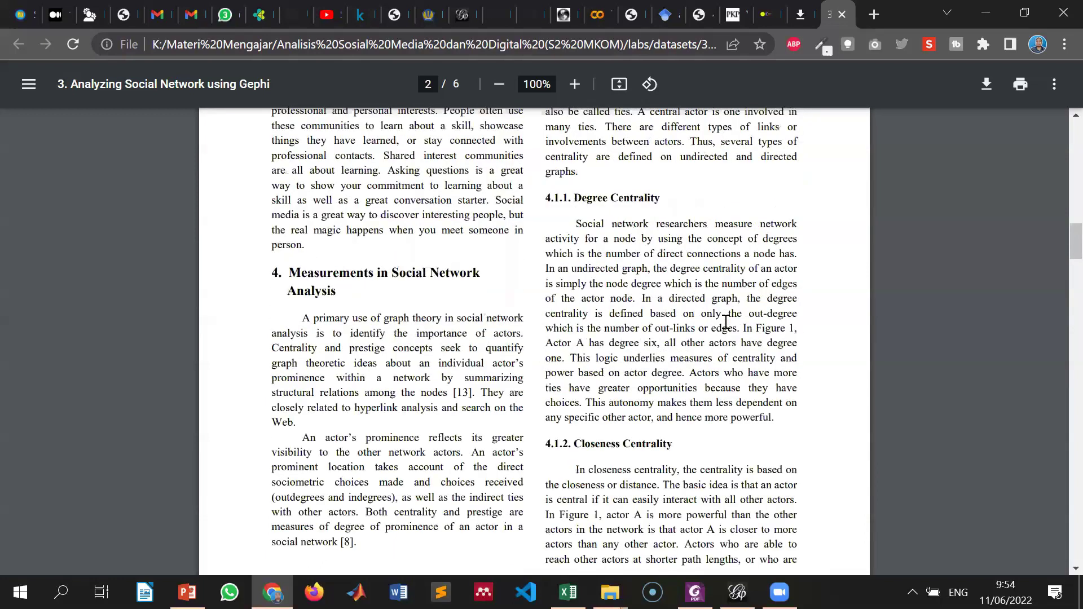
pyautogui.scroll(1, 726, 321)
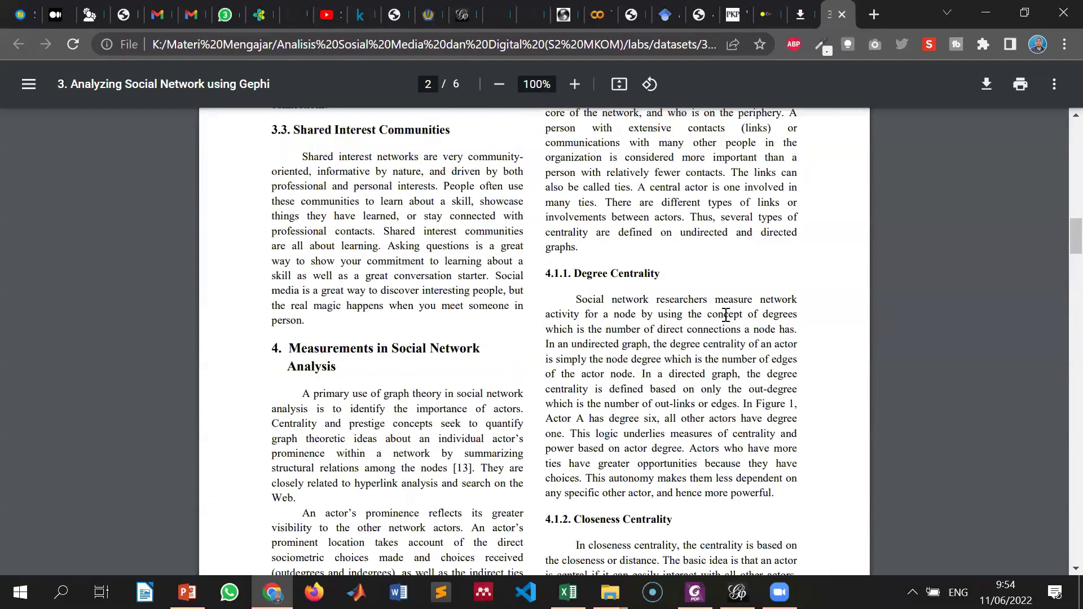
pyautogui.scroll(1, 726, 317)
pyautogui.scroll(3, 726, 314)
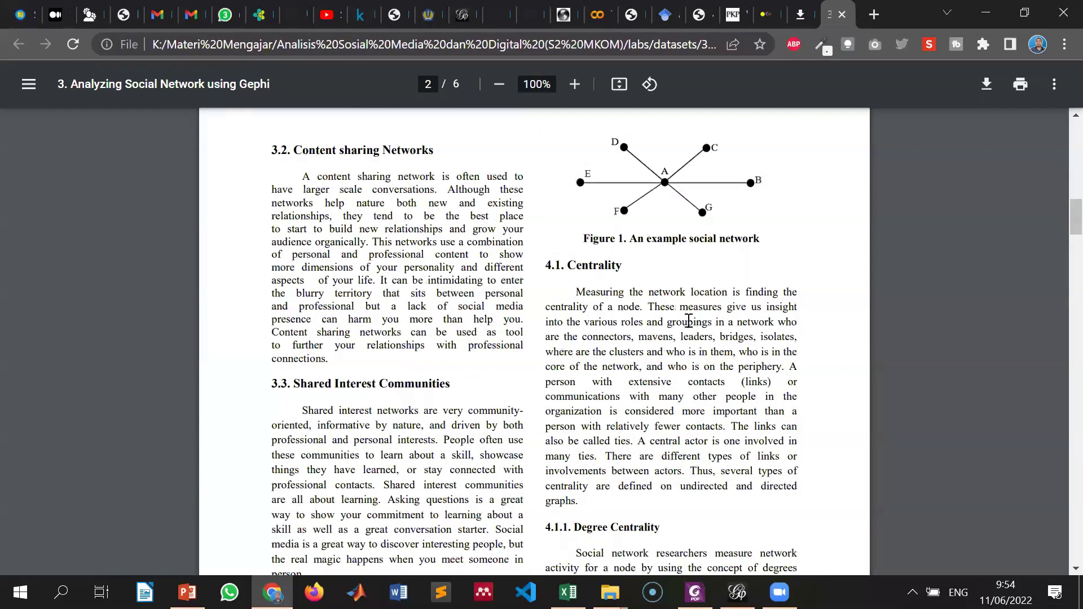
pyautogui.scroll(4, 624, 368)
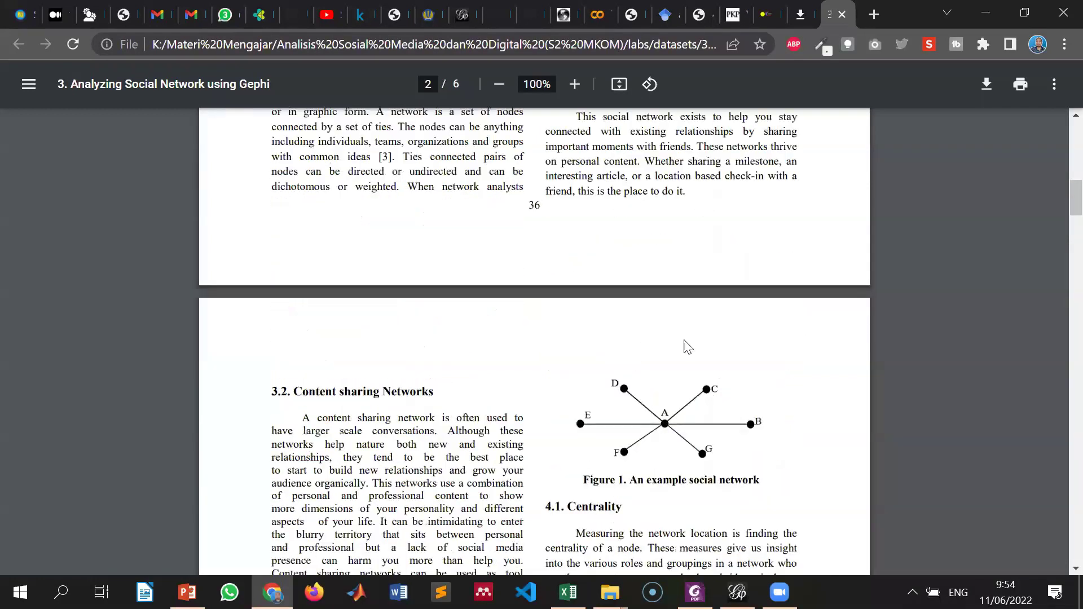